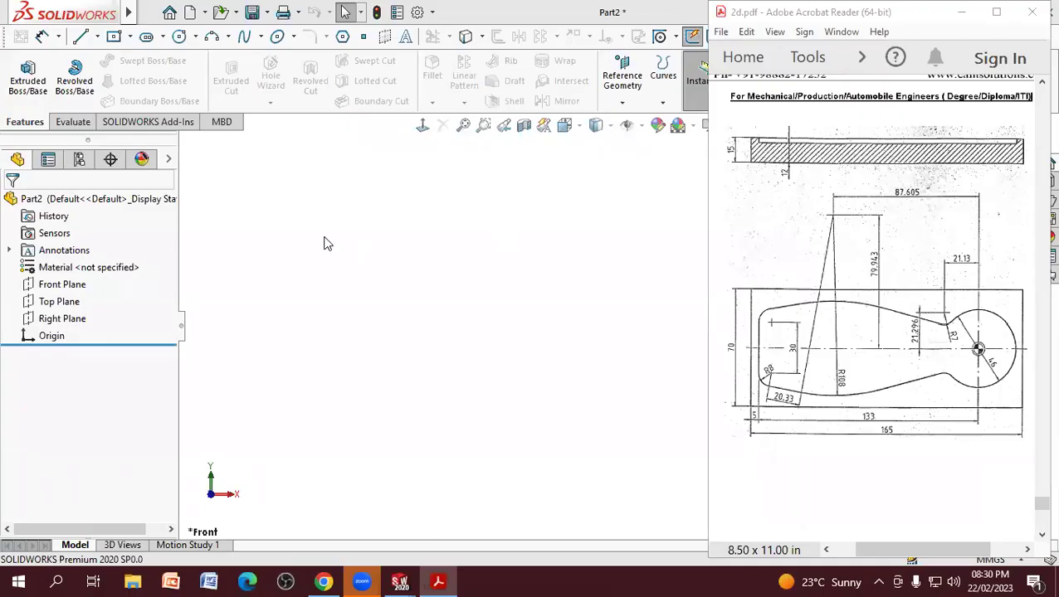
Step: Start a new sketch on the Front Plane and bring up the reference PDF
{"action": "left_click", "coordinate": [90, 287]}
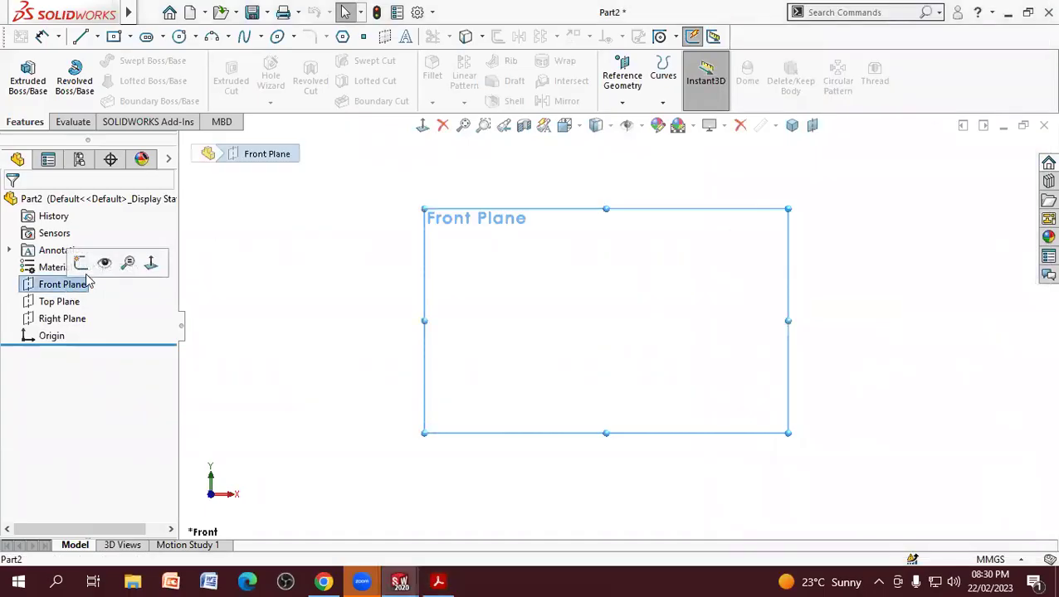
{"action": "left_click", "coordinate": [81, 263]}
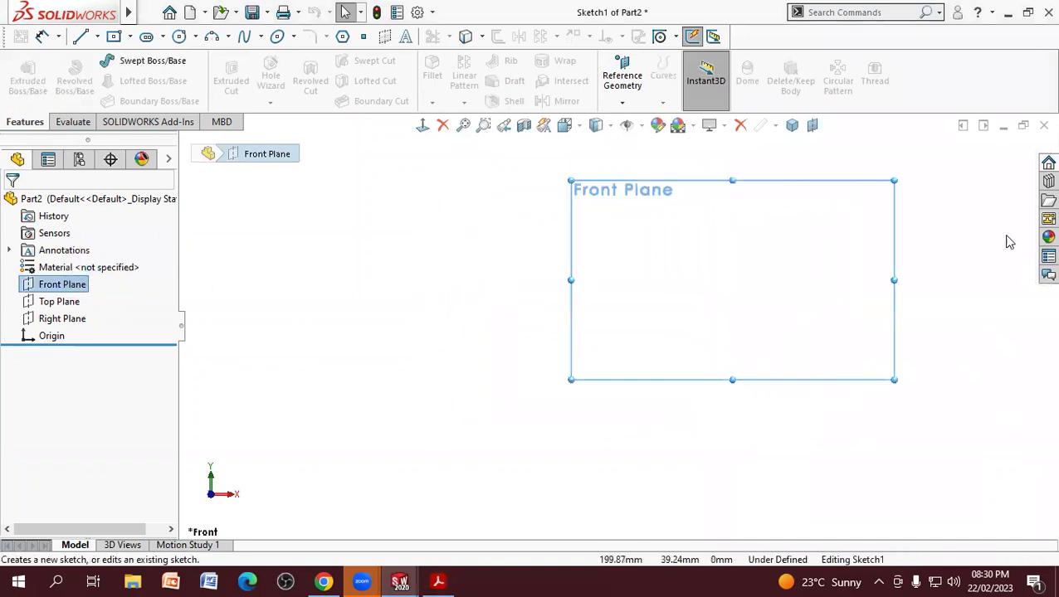
{"action": "left_click", "coordinate": [975, 200]}
{"action": "scroll", "coordinate": [874, 254], "scroll_direction": "up", "scroll_amount": 1}
{"action": "left_click", "coordinate": [439, 581]}
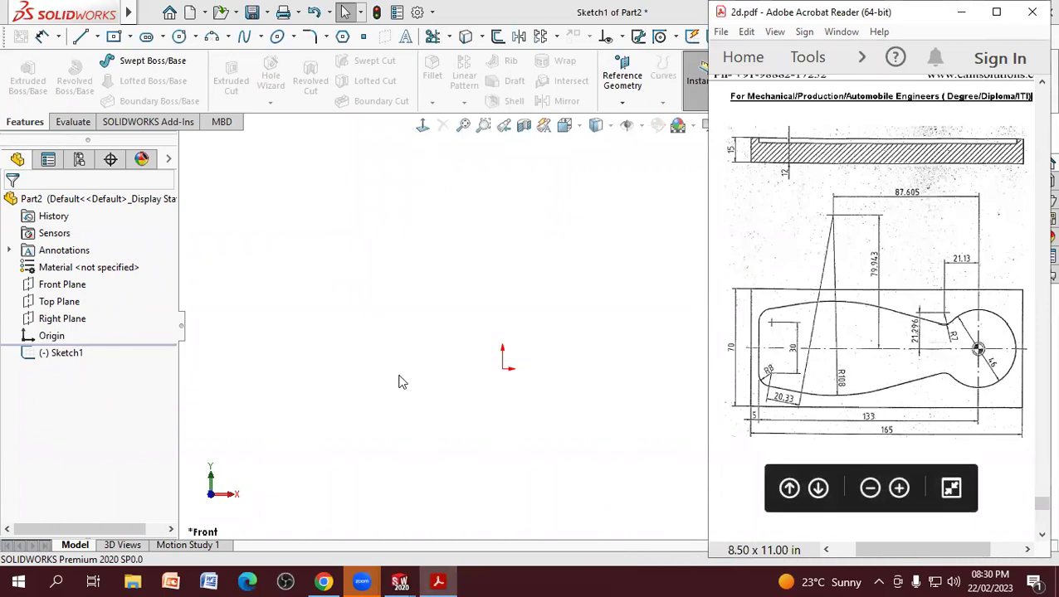
Step: Draw a circle centred on the origin
{"action": "left_click", "coordinate": [342, 293]}
{"action": "left_click", "coordinate": [180, 37]}
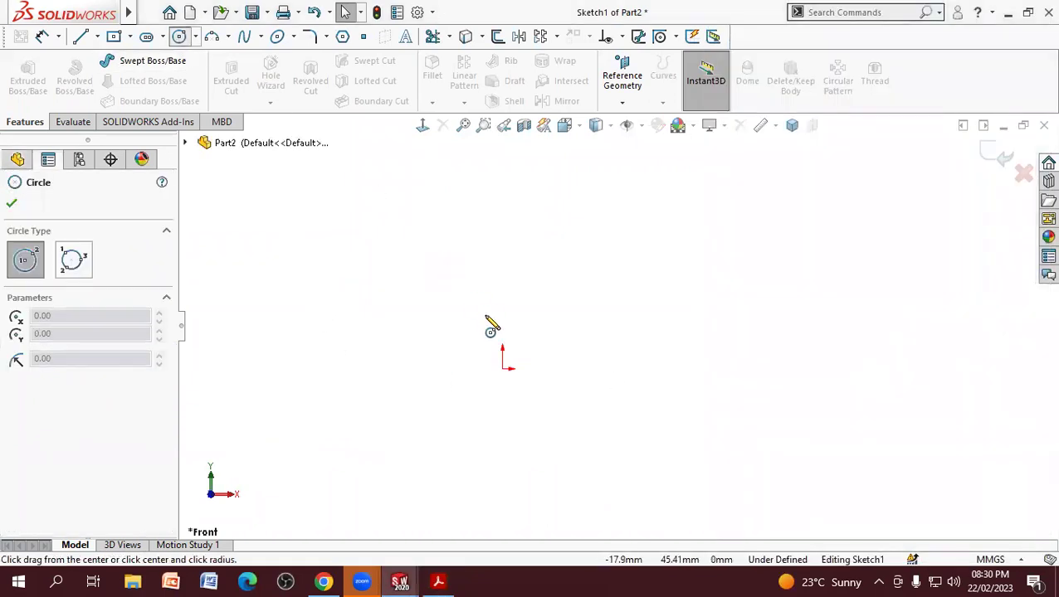
{"action": "left_click", "coordinate": [503, 366]}
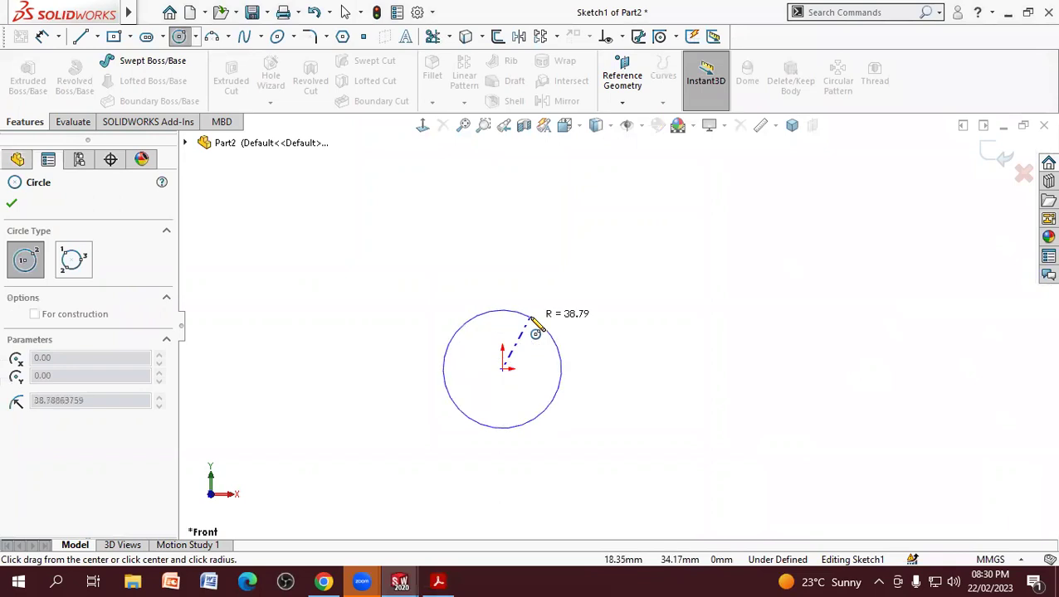
{"action": "left_click", "coordinate": [531, 321]}
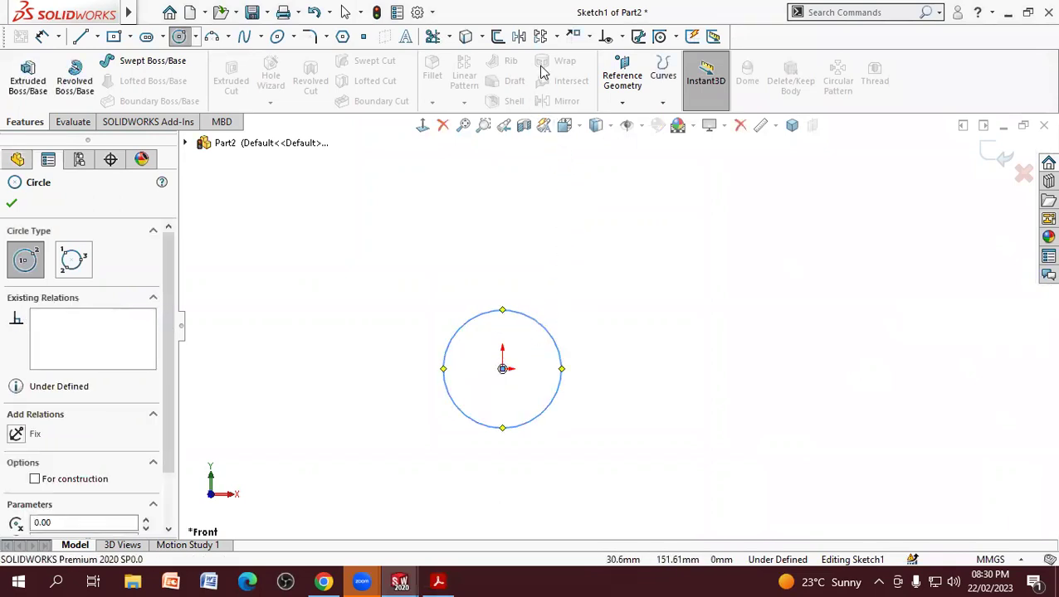
Step: Check the Sketch settings in System Options, with on-screen numeric input enabled, and accept
{"action": "left_click", "coordinate": [417, 12]}
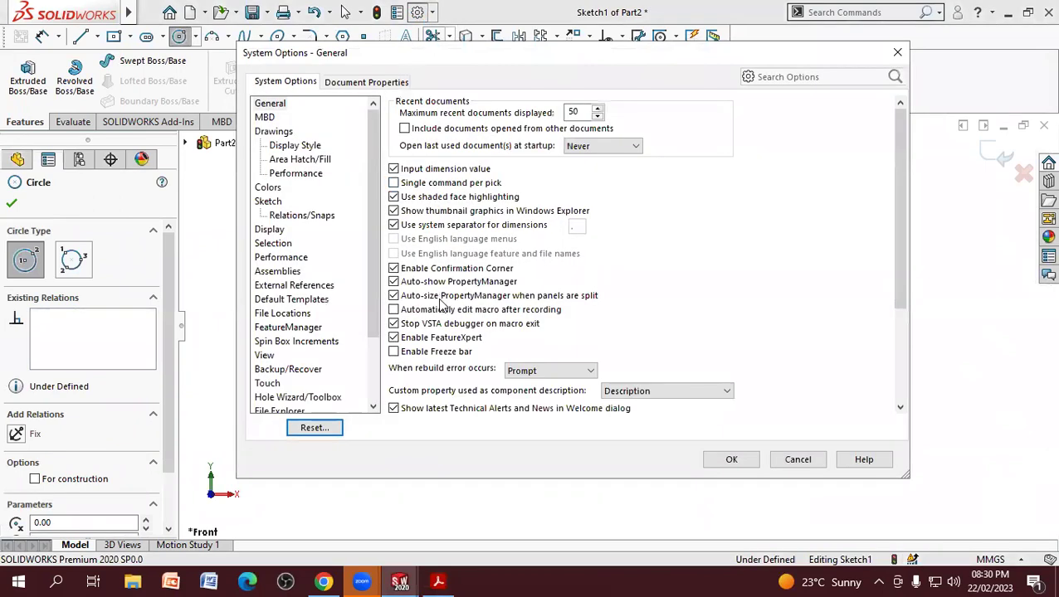
{"action": "left_click", "coordinate": [269, 202]}
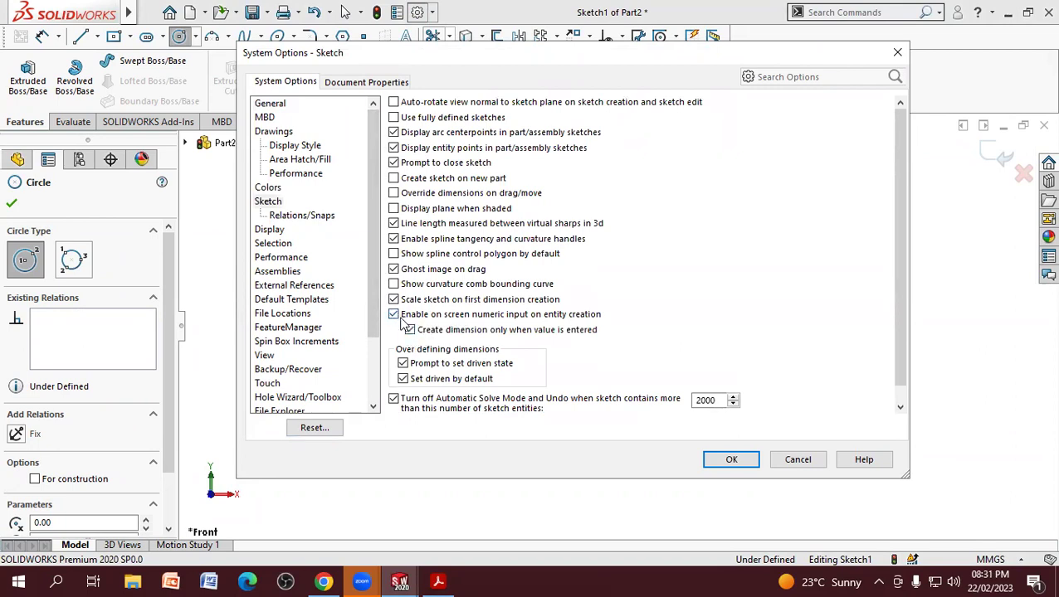
{"action": "left_click", "coordinate": [731, 459]}
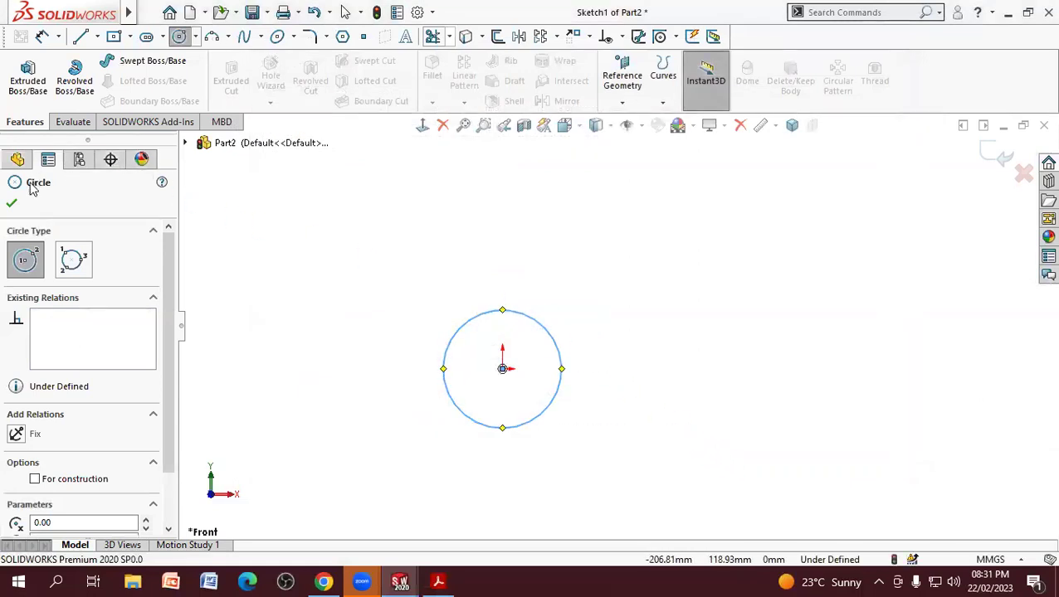
Step: Undo the circle and redraw it at the origin with a 46 mm diameter
{"action": "left_click", "coordinate": [12, 204]}
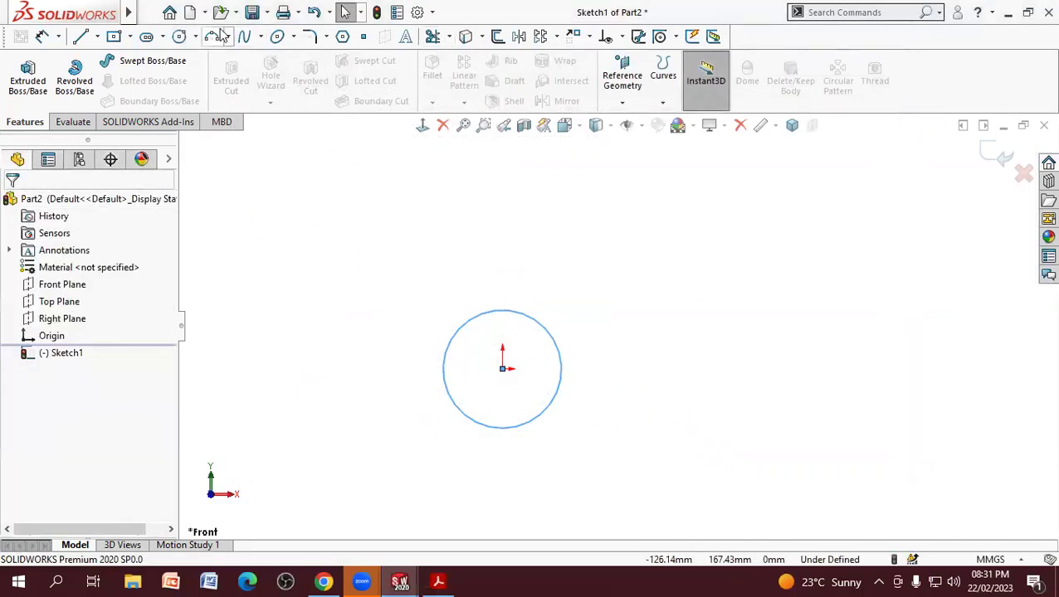
{"action": "left_click", "coordinate": [313, 13]}
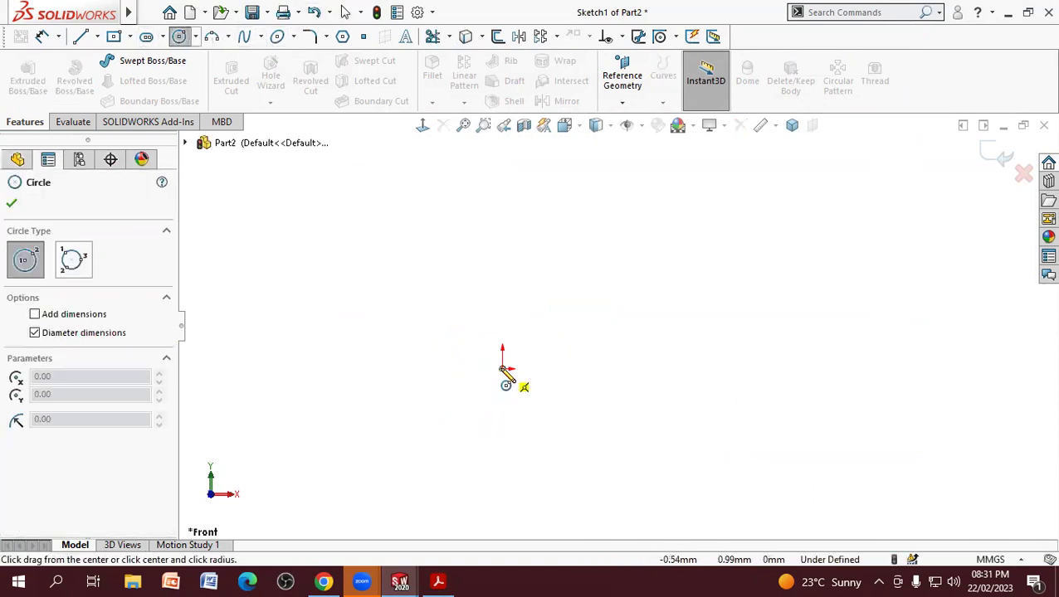
{"action": "left_click", "coordinate": [502, 366]}
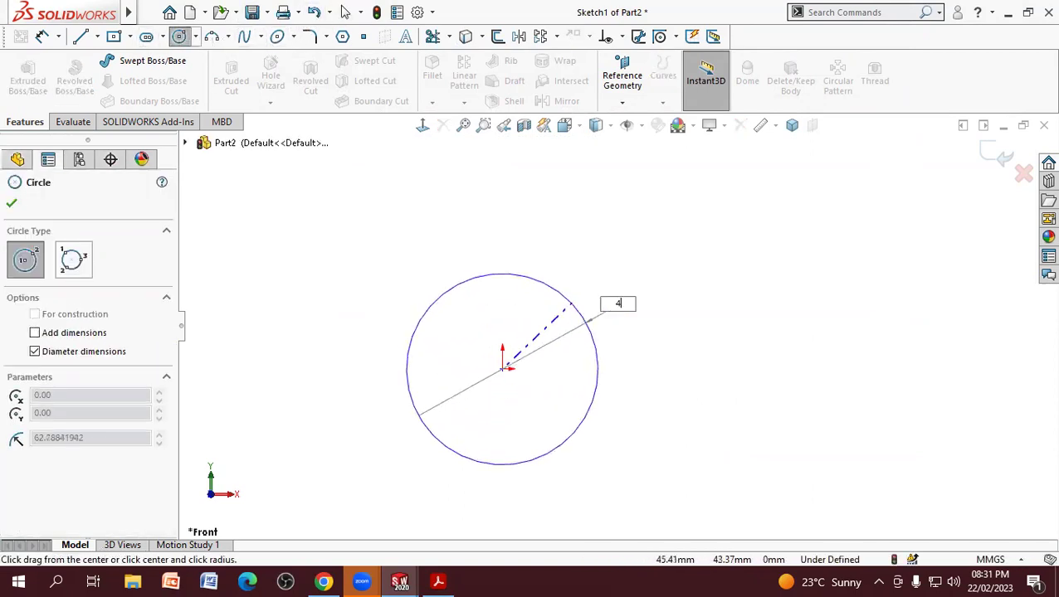
{"action": "type", "text": "46"}
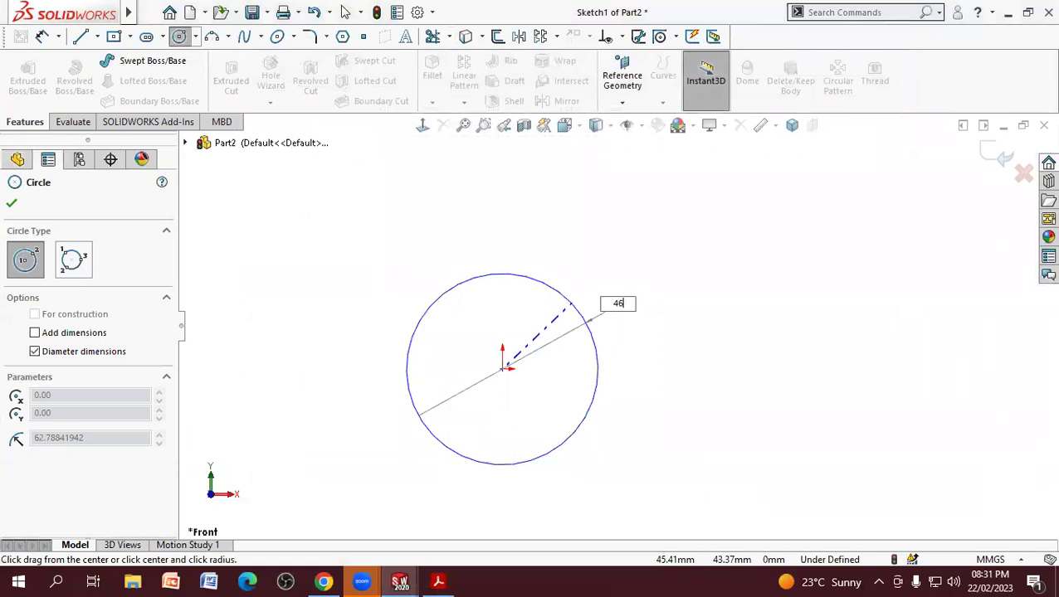
{"action": "key", "text": "Return"}
{"action": "right_click", "coordinate": [574, 312]}
{"action": "left_click", "coordinate": [603, 315]}
Step: Recheck the Sketch options page, accept it, and select the circle for removal
{"action": "scroll", "coordinate": [610, 375], "scroll_direction": "up", "scroll_amount": 2}
{"action": "scroll", "coordinate": [595, 362], "scroll_direction": "down", "scroll_amount": 2}
{"action": "scroll", "coordinate": [586, 323], "scroll_direction": "down", "scroll_amount": 2}
{"action": "scroll", "coordinate": [586, 357], "scroll_direction": "down", "scroll_amount": 3}
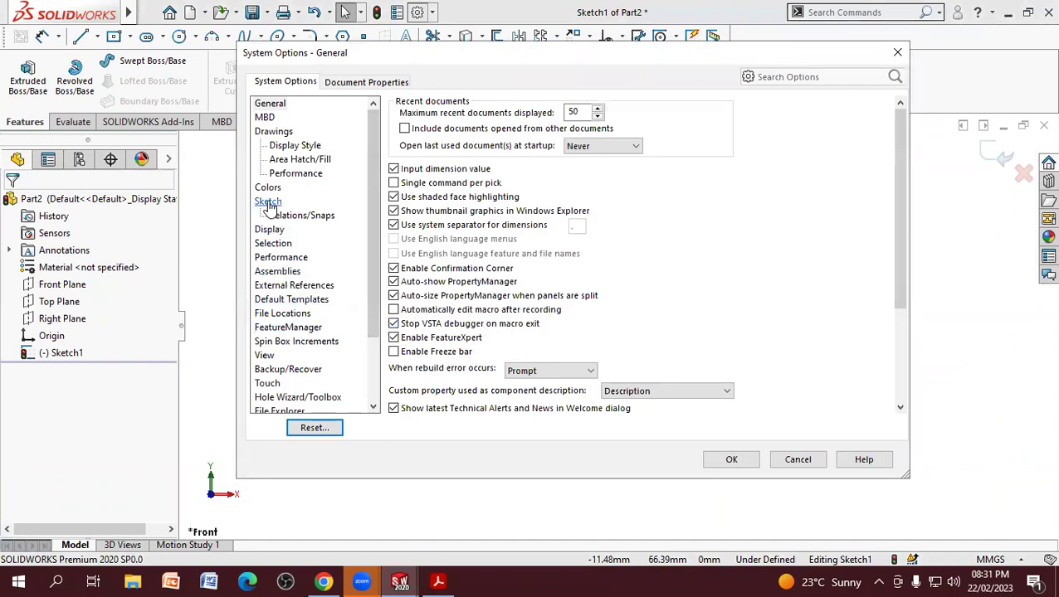
{"action": "left_click", "coordinate": [266, 204]}
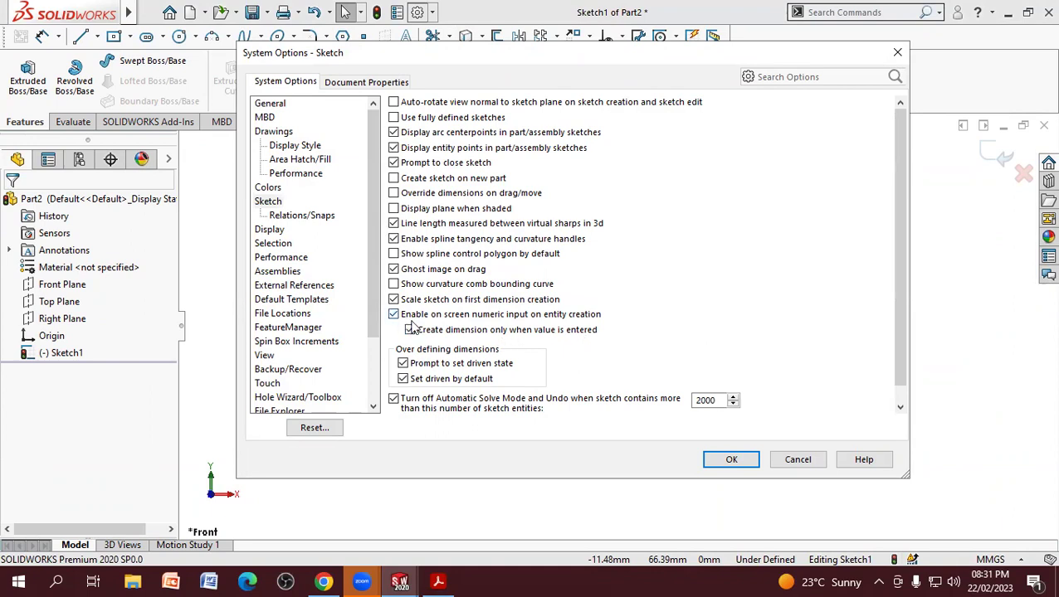
{"action": "left_click", "coordinate": [729, 460]}
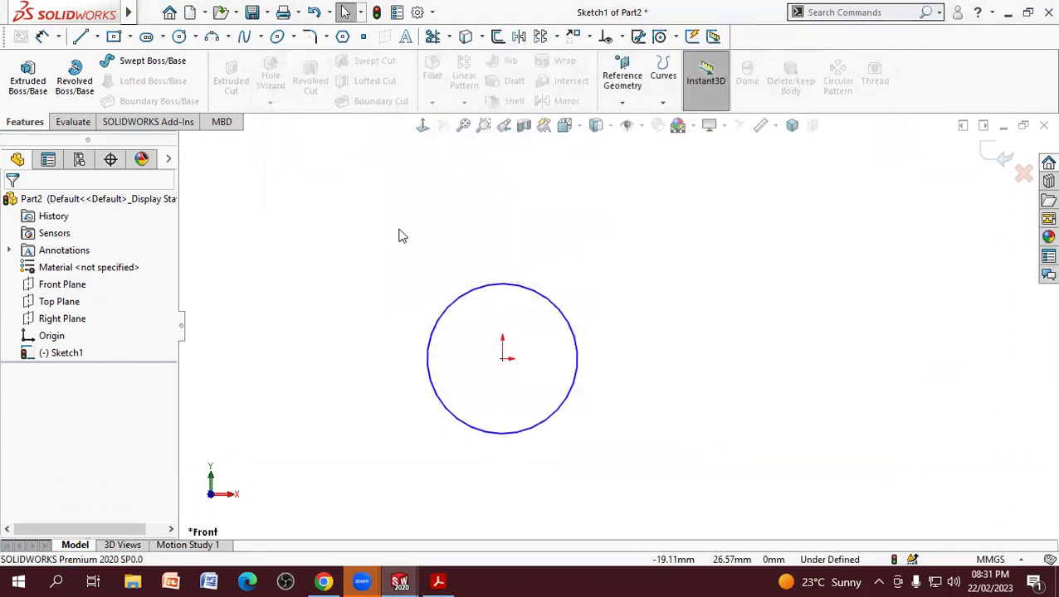
{"action": "left_click", "coordinate": [546, 300]}
Step: Replace the old circle with a fully defined Ø46 circle at the origin, then view 2d.pdf
{"action": "key", "text": "Delete"}
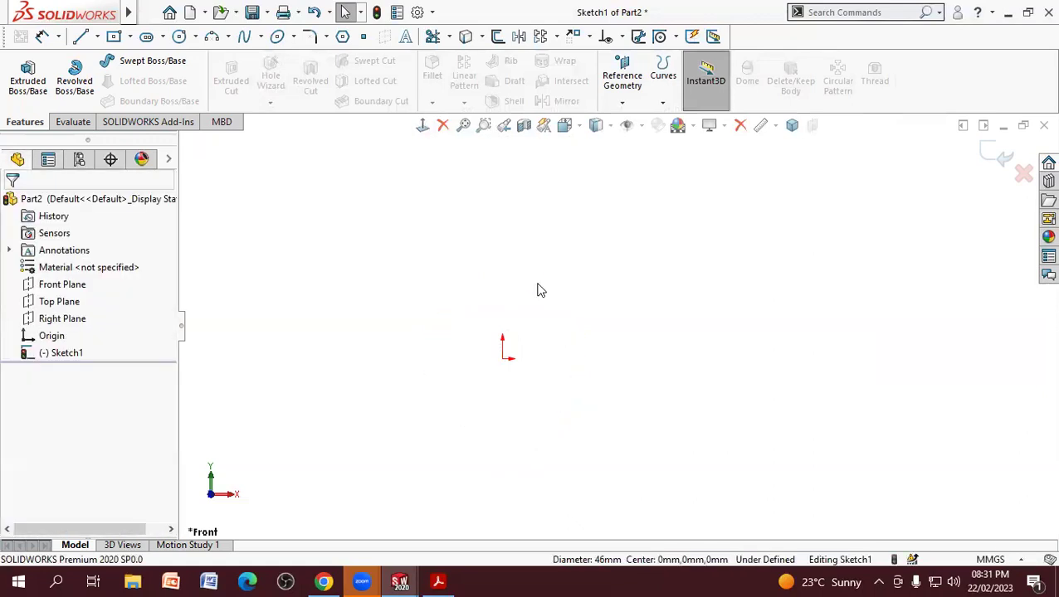
{"action": "left_click", "coordinate": [179, 37]}
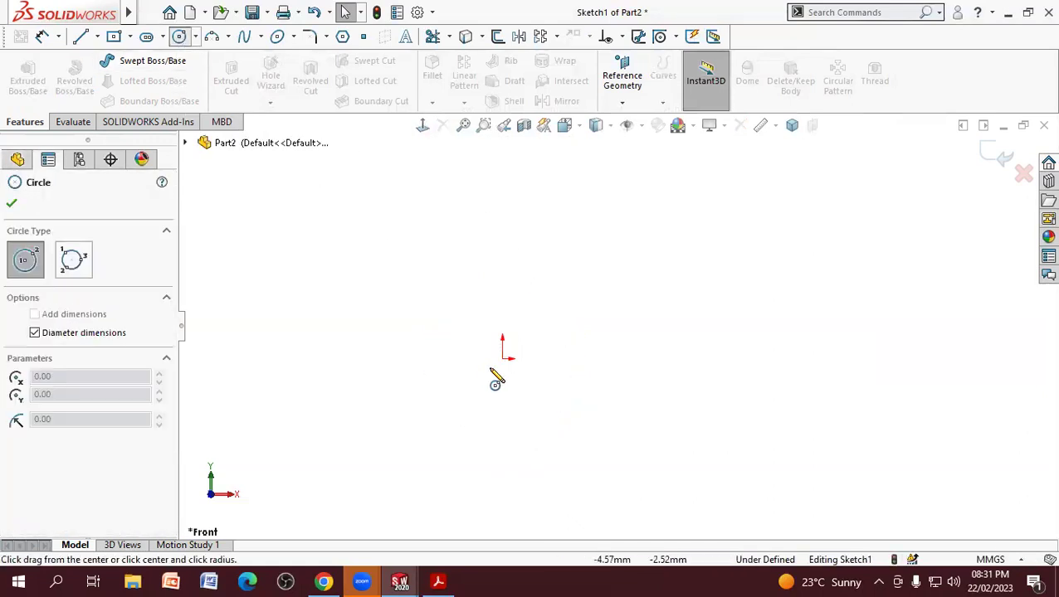
{"action": "left_click", "coordinate": [503, 358]}
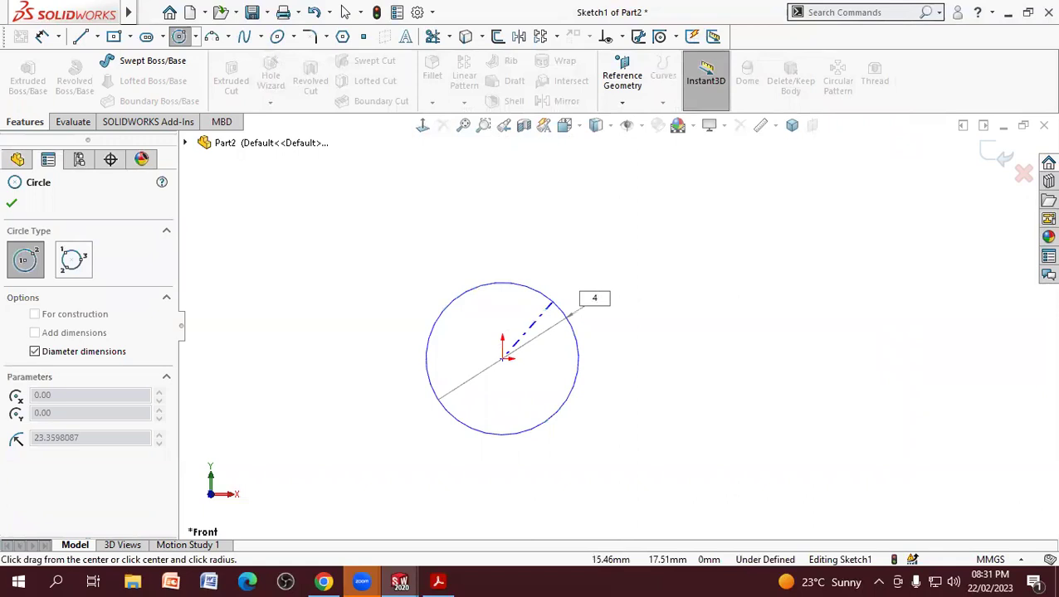
{"action": "type", "text": "6"}
{"action": "key", "text": "Return"}
{"action": "right_click", "coordinate": [632, 302]}
{"action": "left_click", "coordinate": [637, 306]}
{"action": "scroll", "coordinate": [631, 358], "scroll_direction": "down", "scroll_amount": 1}
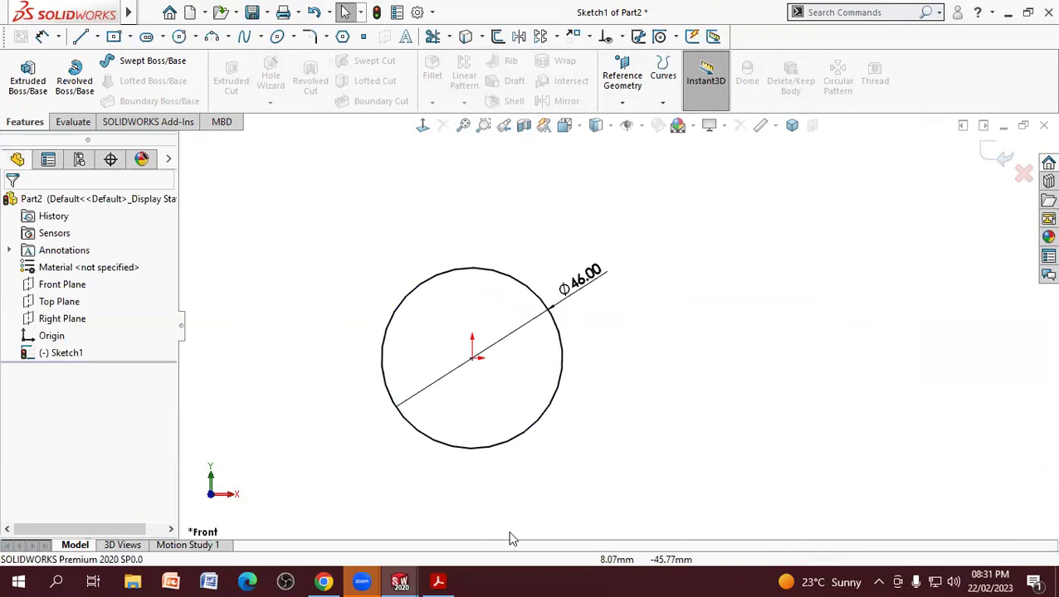
{"action": "left_click", "coordinate": [438, 581]}
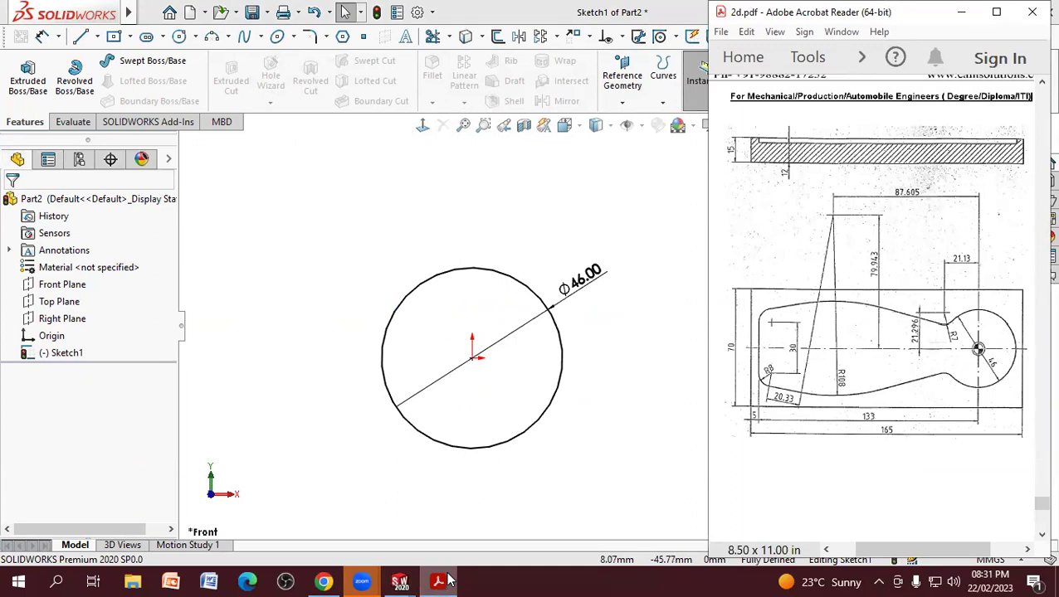
Step: Hide the PDF and try a corner rectangle around the circle, then undo it
{"action": "left_click", "coordinate": [448, 581]}
{"action": "scroll", "coordinate": [656, 365], "scroll_direction": "up", "scroll_amount": 3}
{"action": "scroll", "coordinate": [531, 340], "scroll_direction": "down", "scroll_amount": 1}
{"action": "scroll", "coordinate": [480, 327], "scroll_direction": "down", "scroll_amount": 1}
{"action": "left_click", "coordinate": [130, 36]}
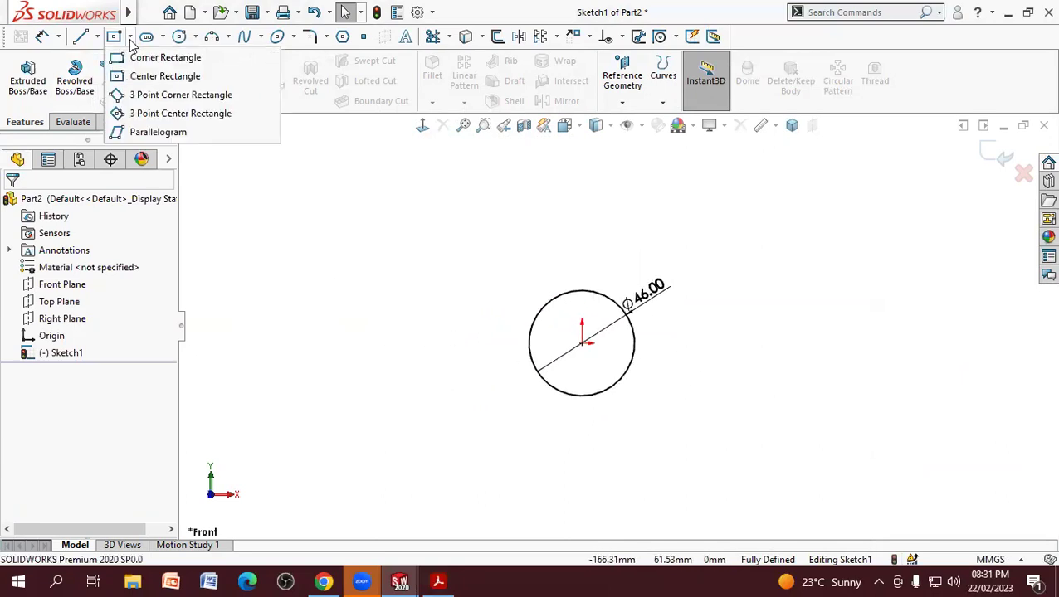
{"action": "left_click", "coordinate": [165, 57]}
{"action": "left_click", "coordinate": [264, 261]}
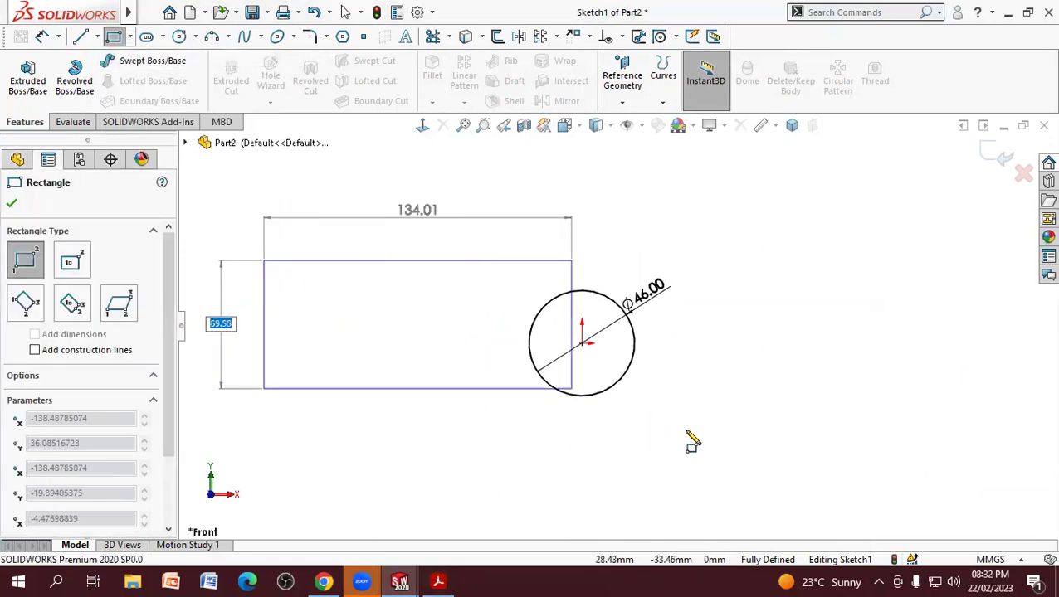
{"action": "left_click", "coordinate": [698, 443]}
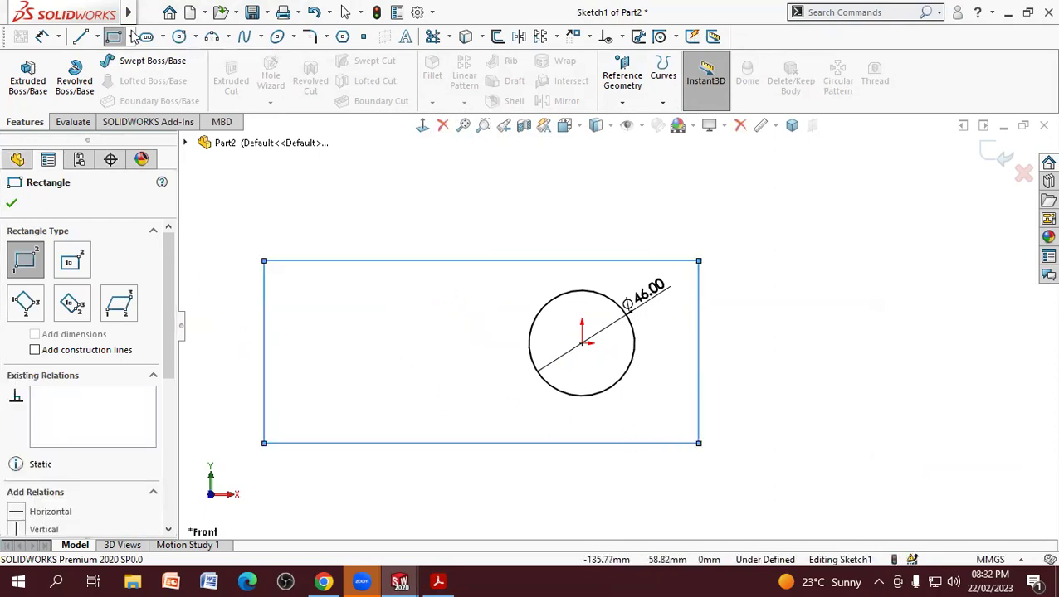
{"action": "left_click", "coordinate": [316, 12]}
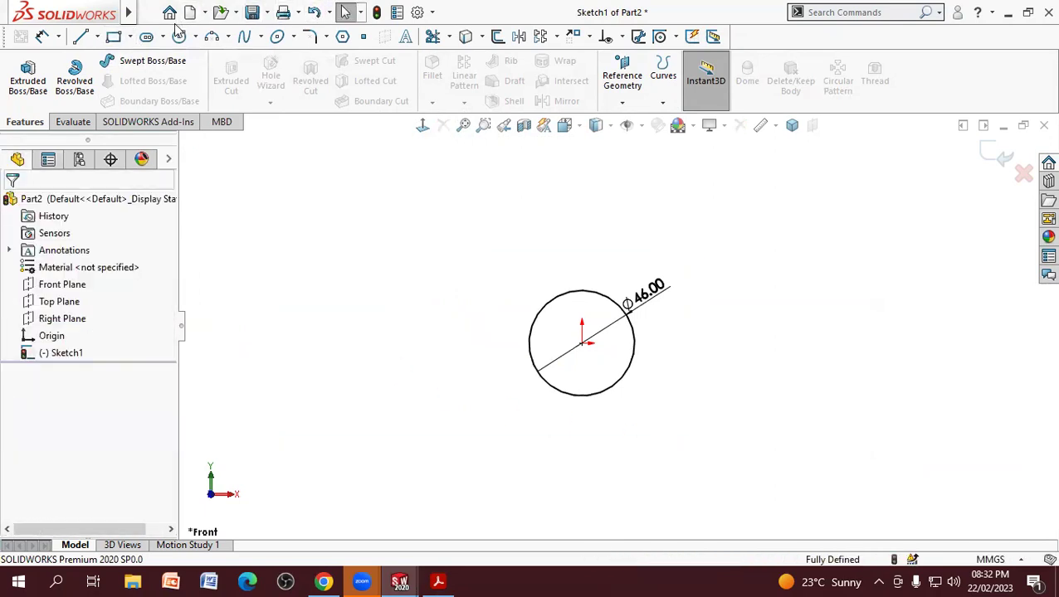
Step: Draw a 165 × 70 corner rectangle from its upper-left corner, enclosing the circle
{"action": "left_click", "coordinate": [262, 249]}
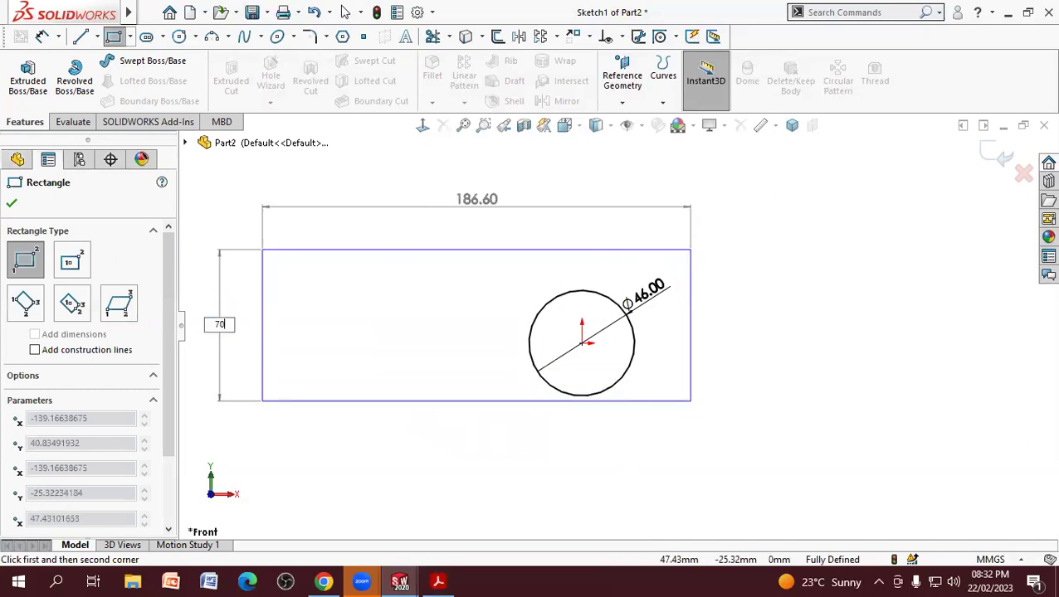
{"action": "key", "text": "Tab"}
{"action": "type", "text": "165"}
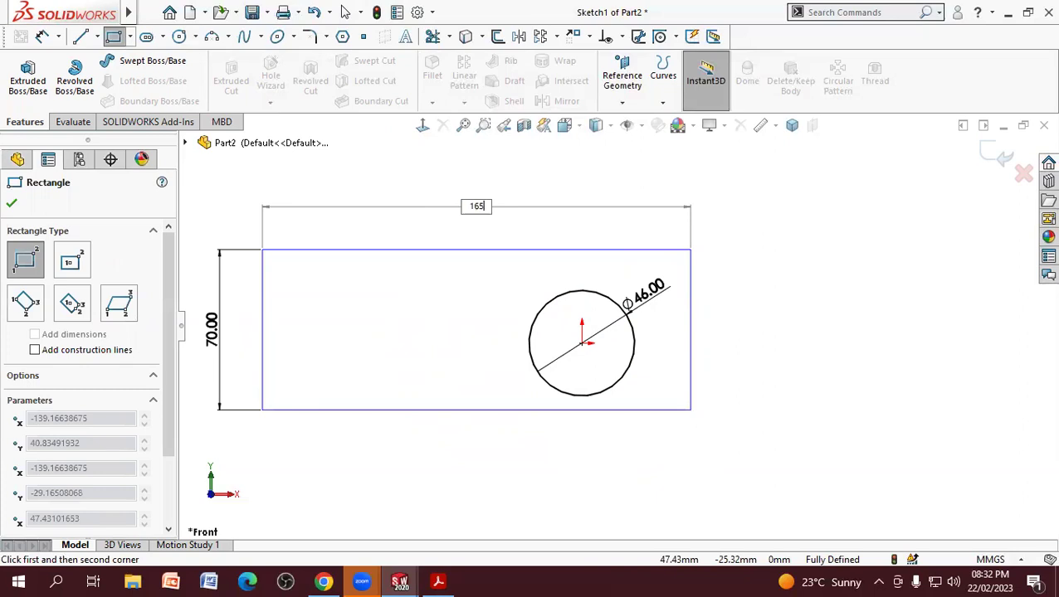
{"action": "key", "text": "Return"}
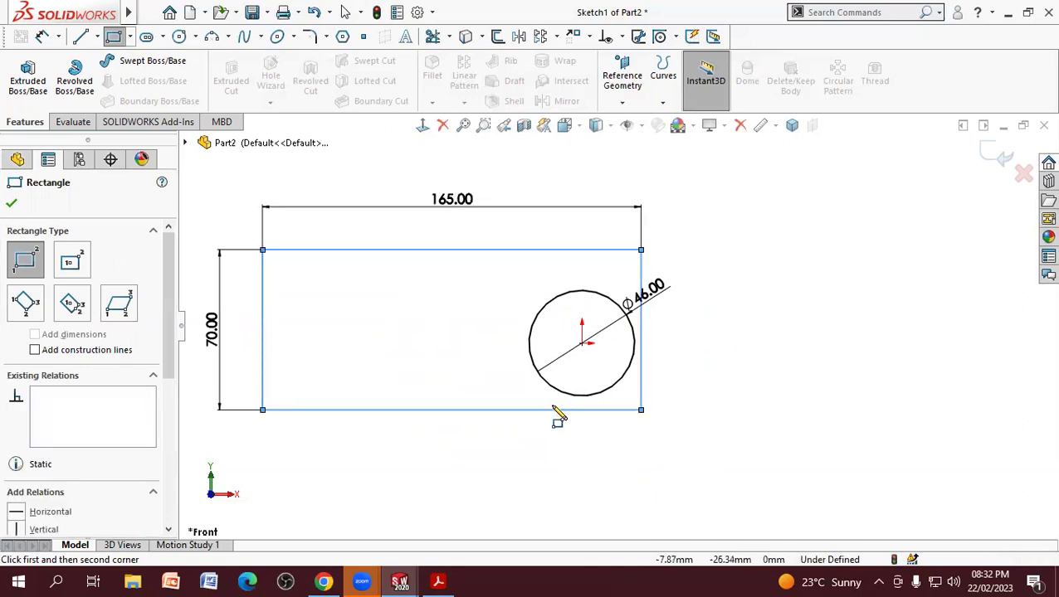
{"action": "left_click", "coordinate": [12, 205]}
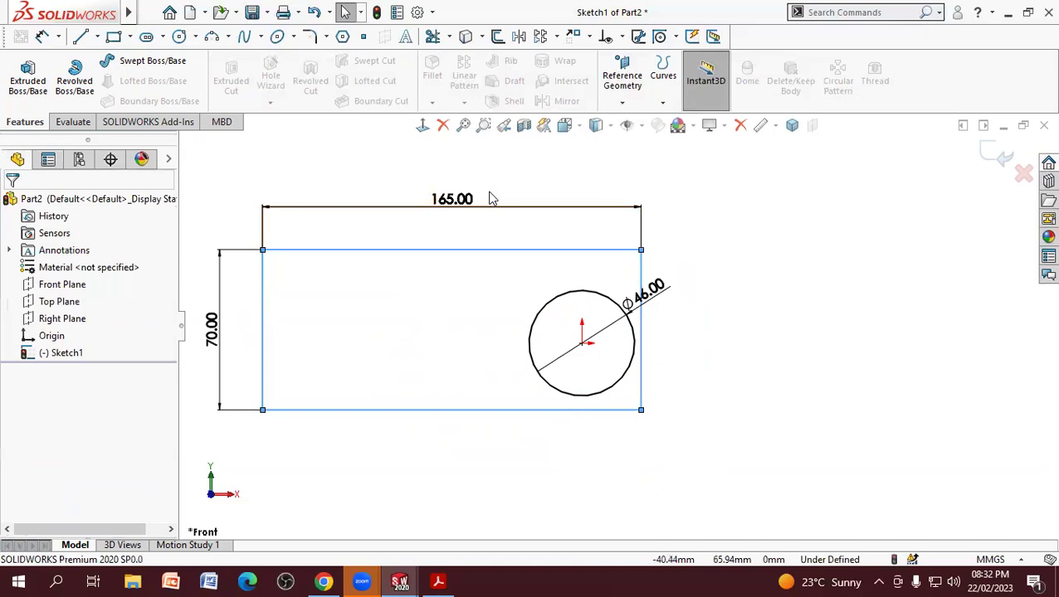
Step: Draw a horizontal centerline from the circle centre to the rectangle's right edge
{"action": "scroll", "coordinate": [506, 313], "scroll_direction": "down", "scroll_amount": 2}
{"action": "scroll", "coordinate": [515, 278], "scroll_direction": "up", "scroll_amount": 1}
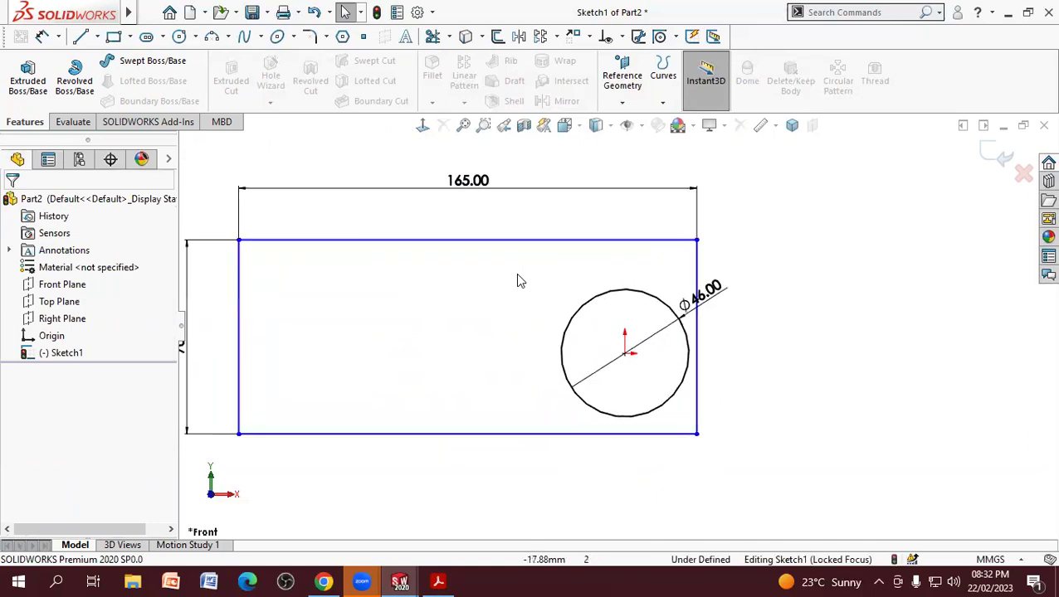
{"action": "left_click", "coordinate": [98, 37]}
{"action": "left_click", "coordinate": [114, 74]}
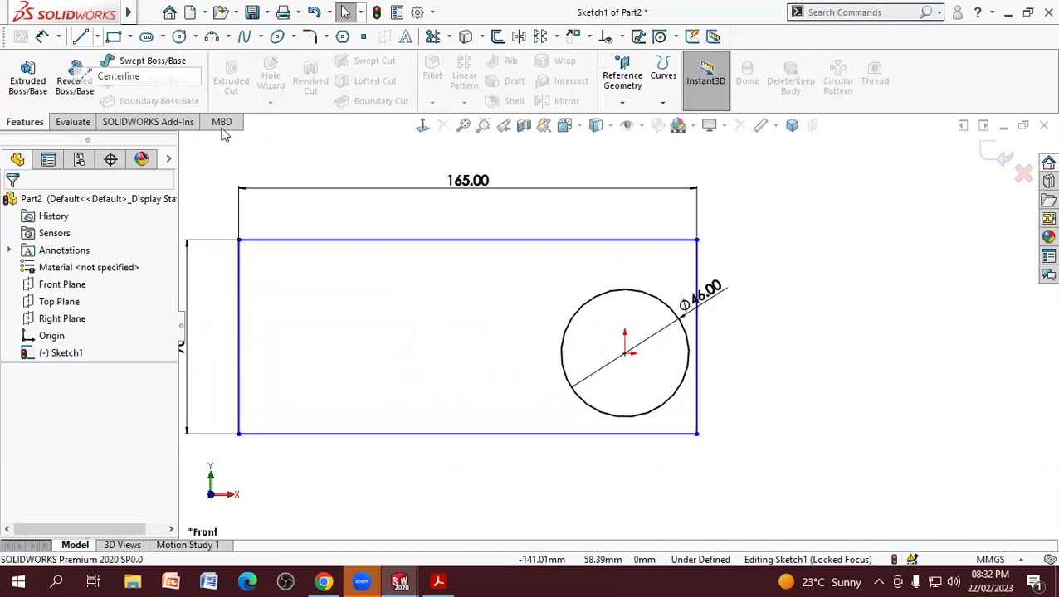
{"action": "left_click", "coordinate": [625, 354]}
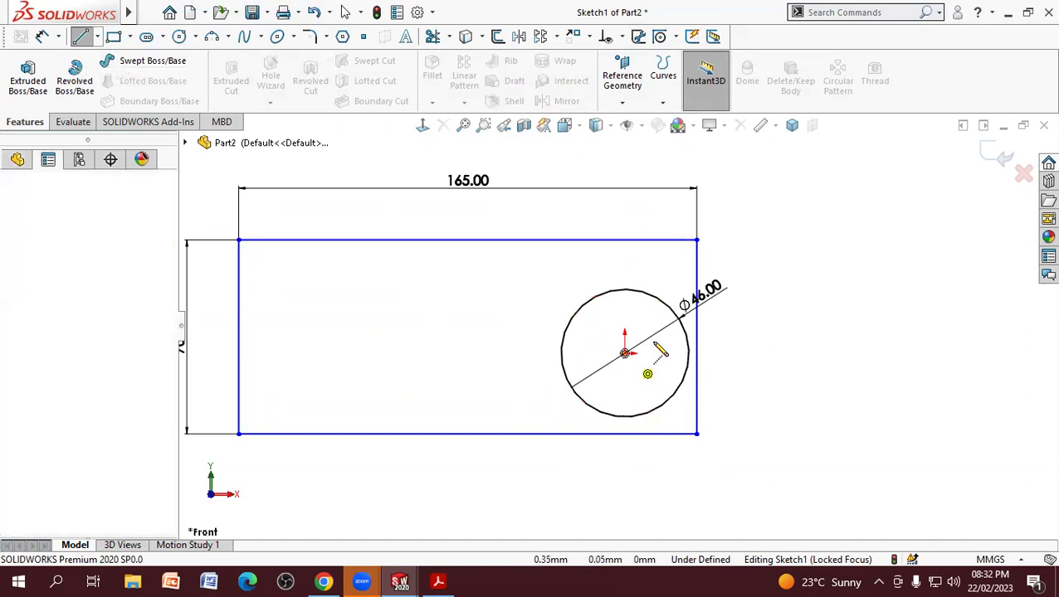
{"action": "left_click", "coordinate": [695, 338]}
{"action": "right_click", "coordinate": [701, 340]}
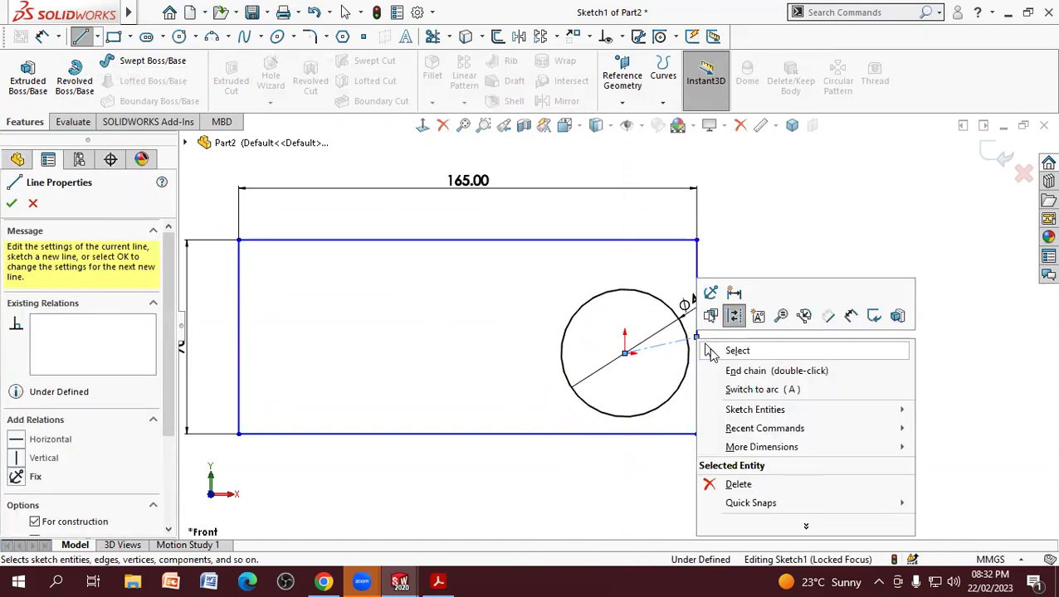
{"action": "left_click", "coordinate": [737, 347]}
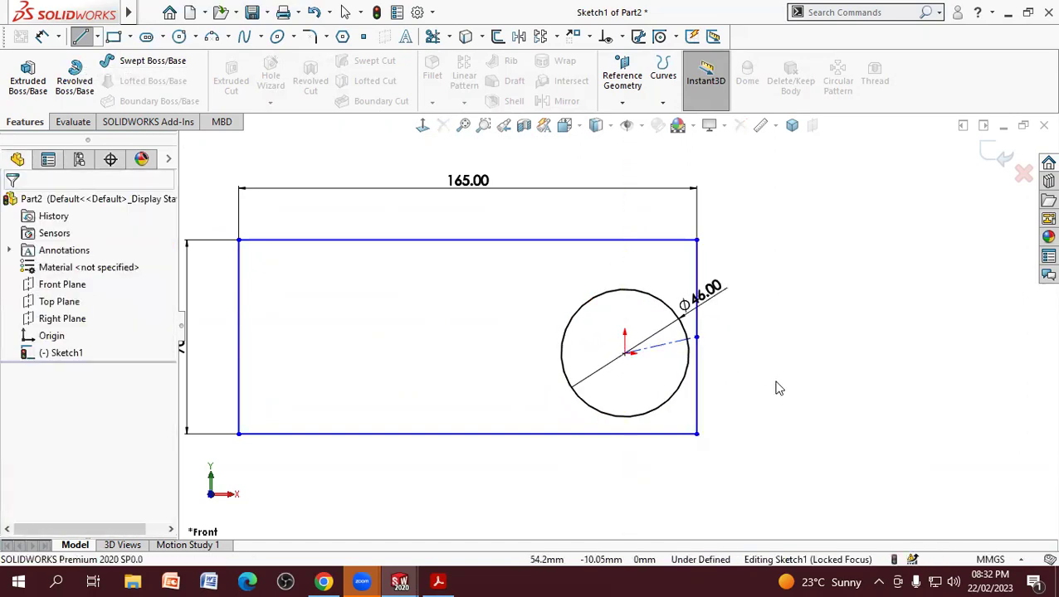
{"action": "left_click", "coordinate": [670, 350]}
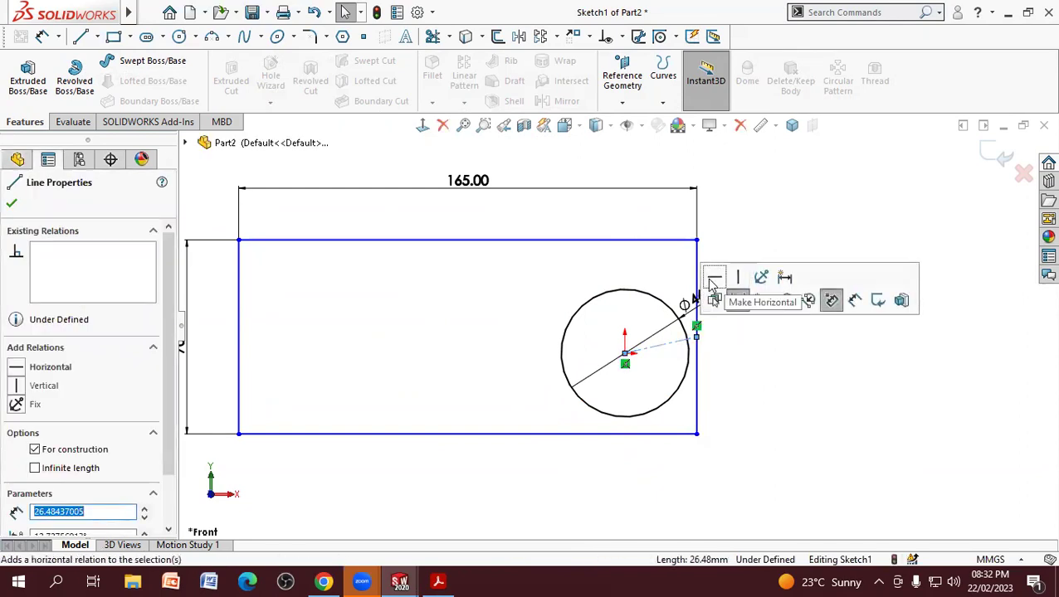
{"action": "left_click", "coordinate": [712, 283]}
{"action": "left_click", "coordinate": [778, 396]}
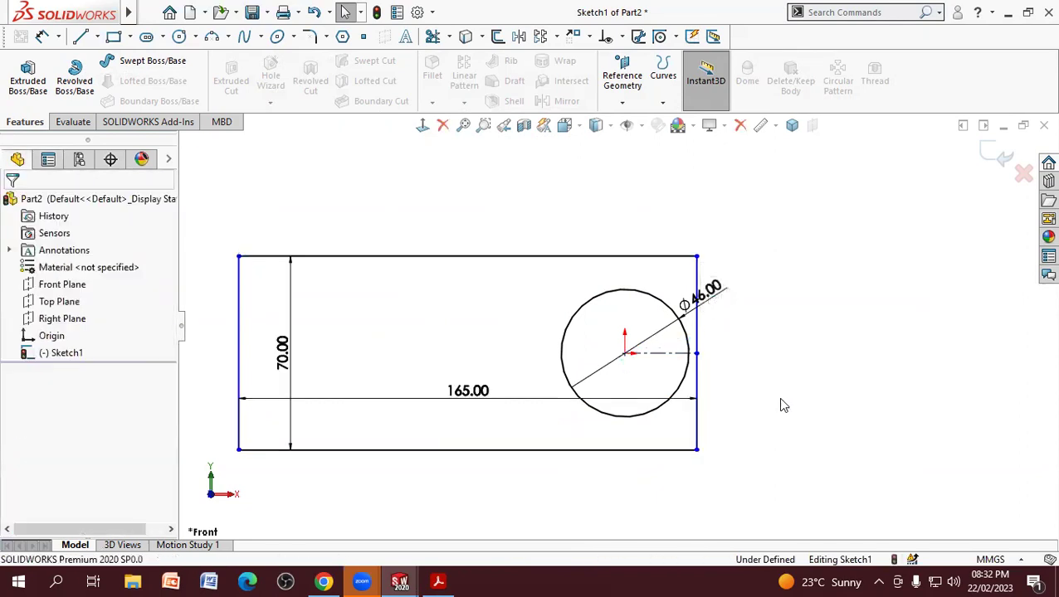
Step: Move the 165 dimension below and the 70 dimension left of the rectangle, then view 2d.pdf
{"action": "left_click_drag", "start_coordinate": [479, 397], "coordinate": [485, 522]}
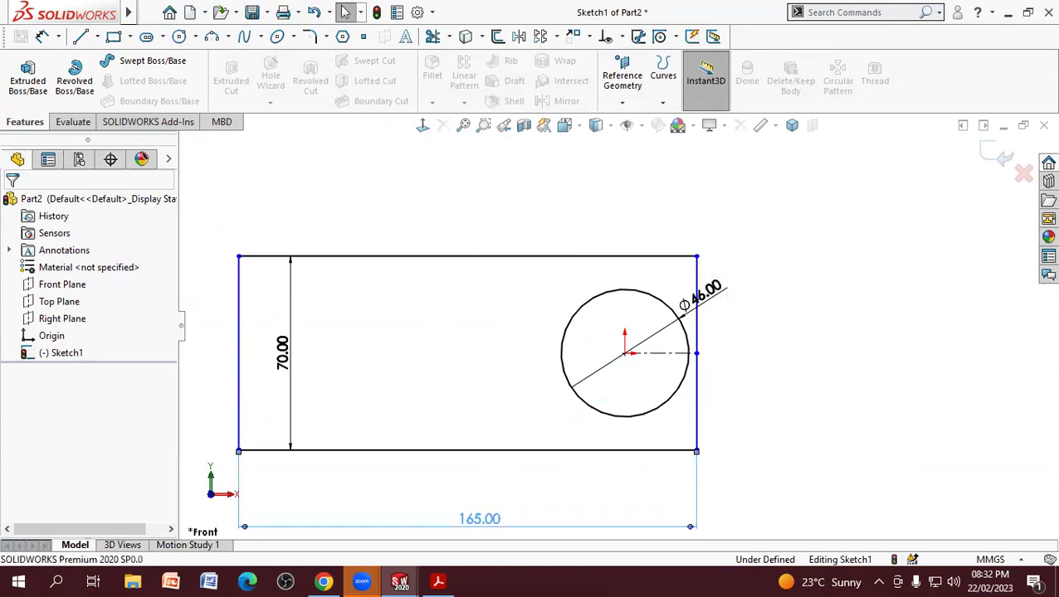
{"action": "left_click", "coordinate": [446, 347]}
{"action": "scroll", "coordinate": [456, 357], "scroll_direction": "up", "scroll_amount": 2}
{"action": "left_click_drag", "start_coordinate": [387, 348], "coordinate": [281, 349]}
{"action": "left_click", "coordinate": [865, 370]}
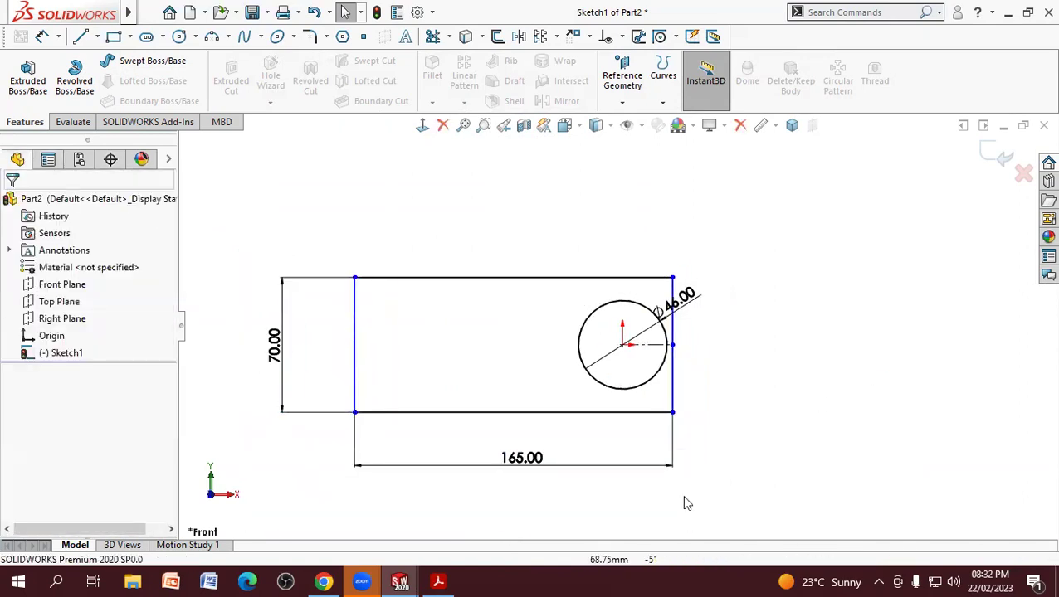
{"action": "left_click", "coordinate": [440, 581]}
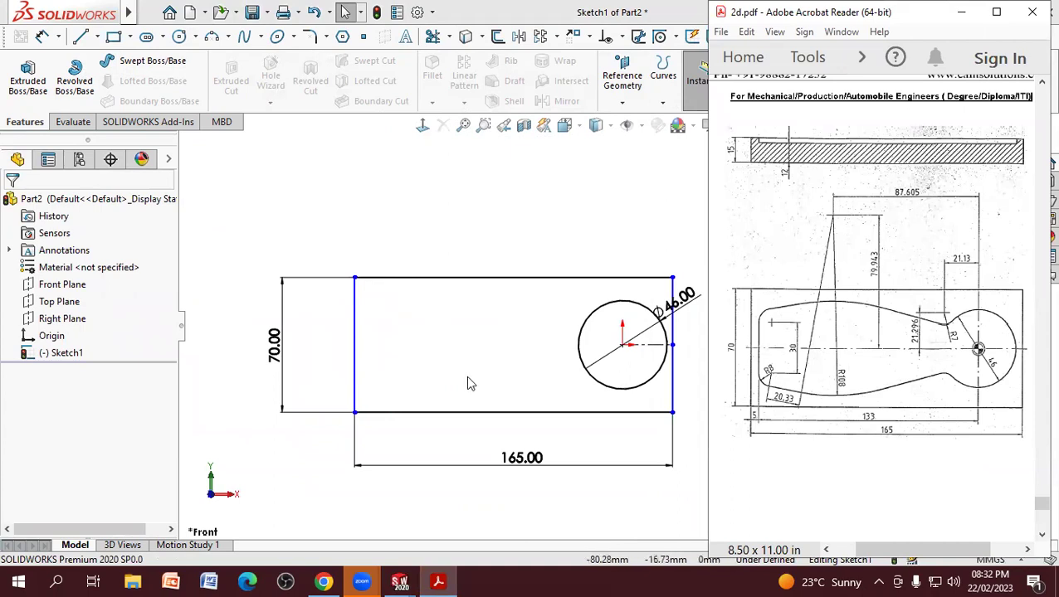
{"action": "mouse_move", "coordinate": [871, 349]}
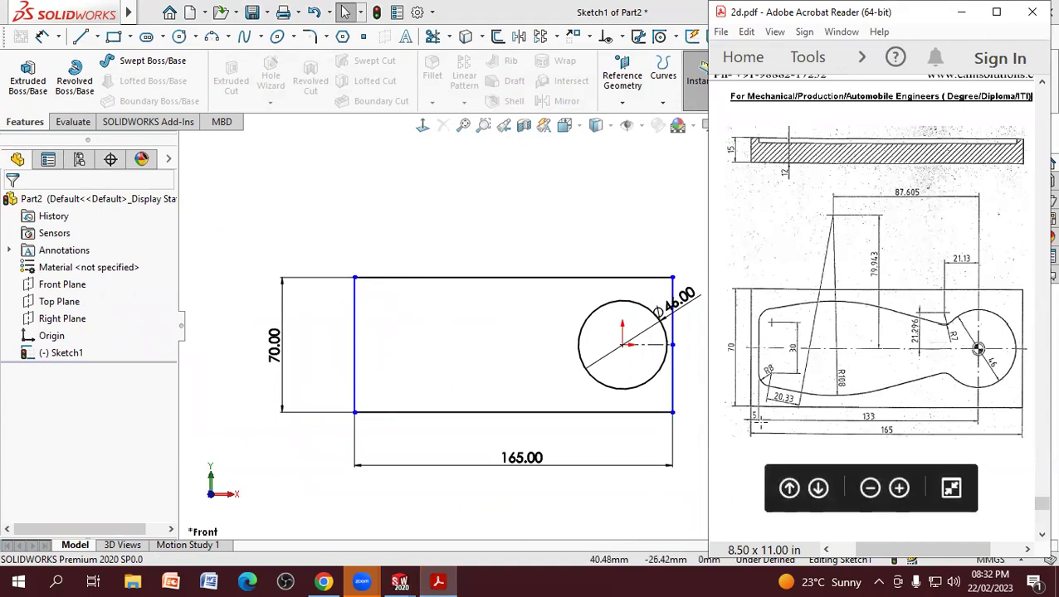
Step: Draw a short vertical line inside the rectangle, 133 mm from the circle centre
{"action": "left_click", "coordinate": [84, 37]}
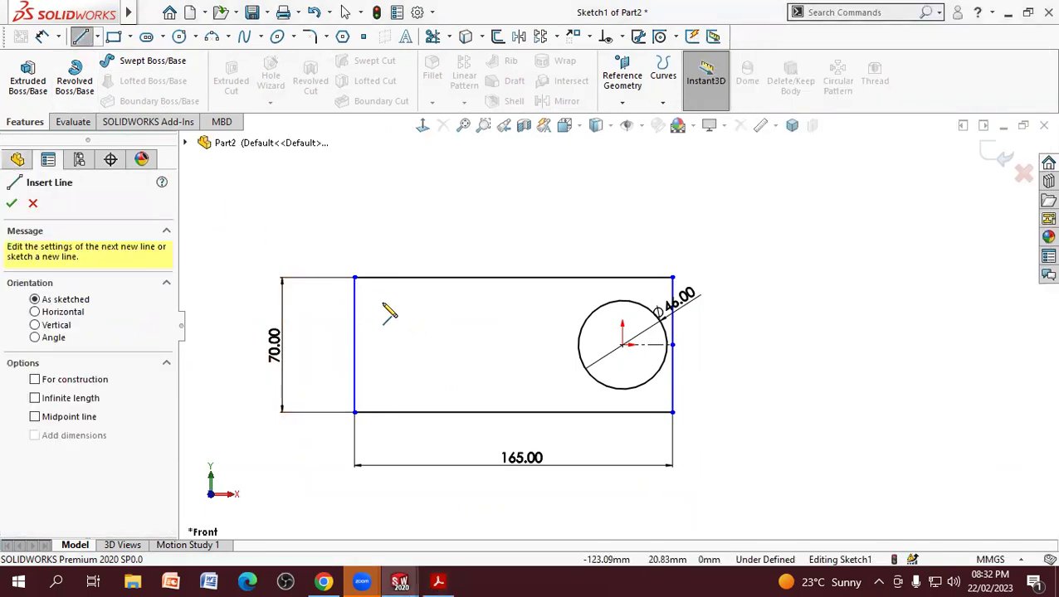
{"action": "left_click", "coordinate": [373, 302]}
{"action": "left_click", "coordinate": [374, 385]}
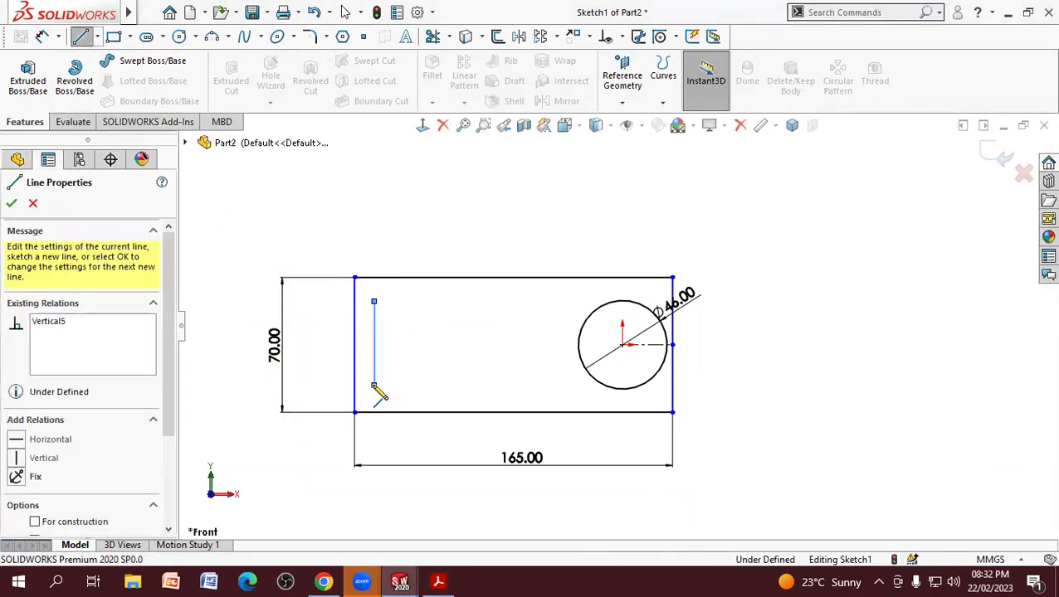
{"action": "left_click", "coordinate": [41, 37]}
{"action": "left_click", "coordinate": [374, 352]}
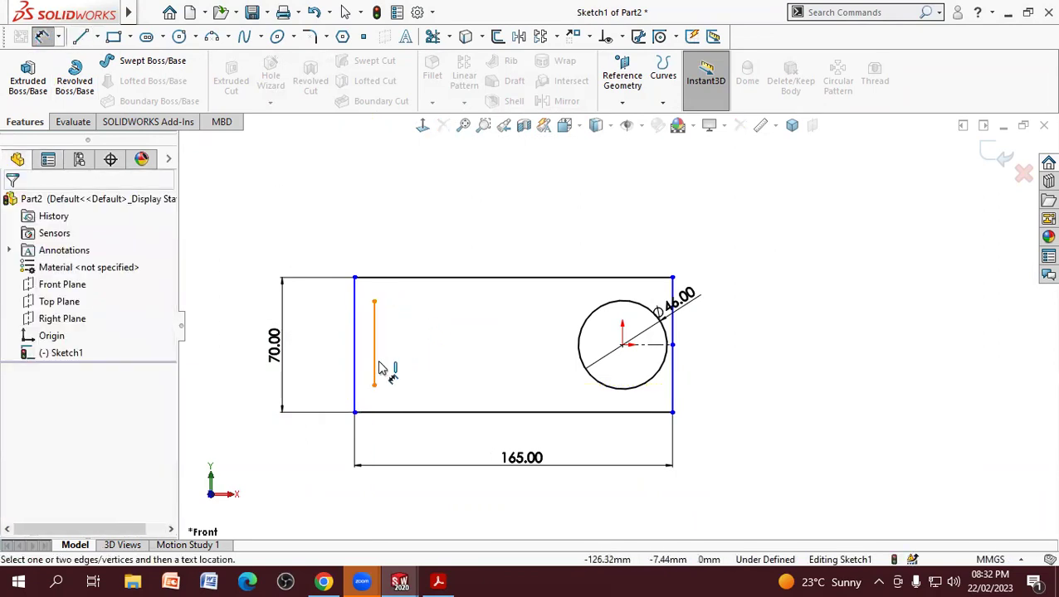
{"action": "left_click", "coordinate": [622, 345]}
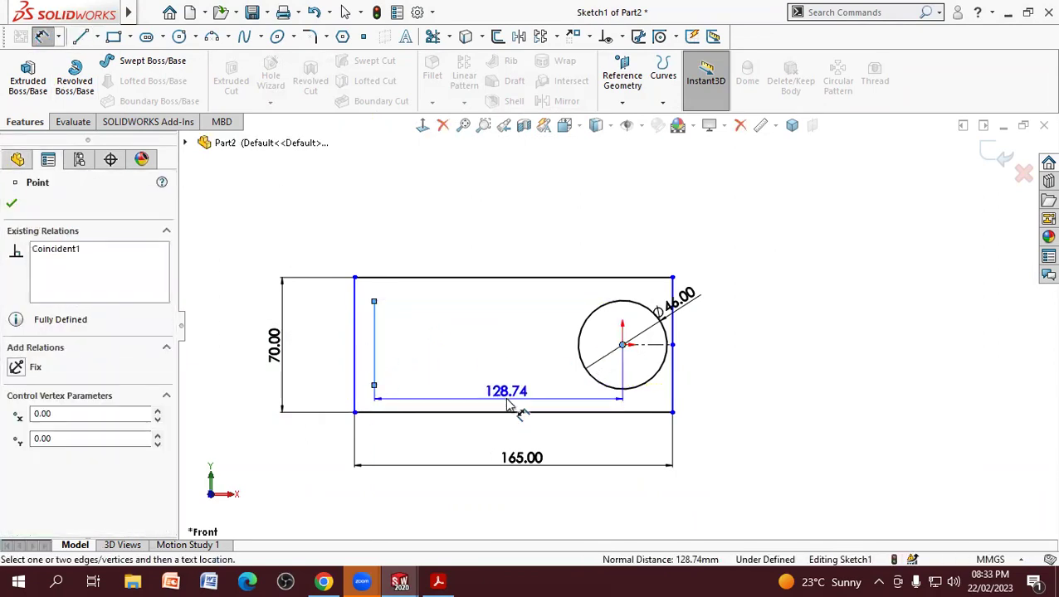
{"action": "left_click", "coordinate": [500, 446]}
{"action": "type", "text": "133"}
{"action": "key", "text": "Return"}
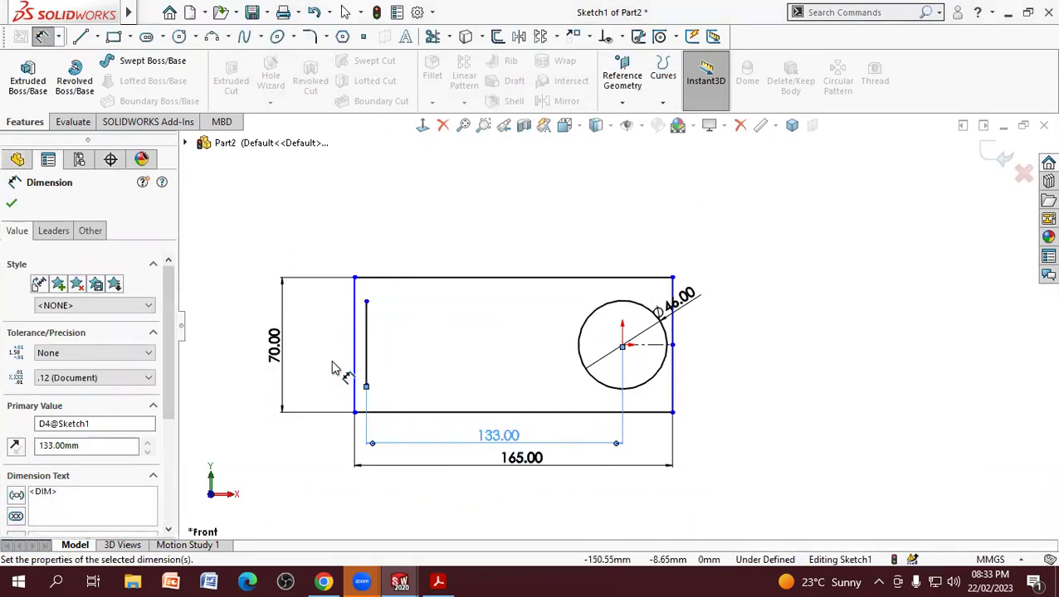
Step: Dimension the vertical line 5 mm from the rectangle's left edge
{"action": "left_click", "coordinate": [355, 365]}
{"action": "left_click", "coordinate": [366, 369]}
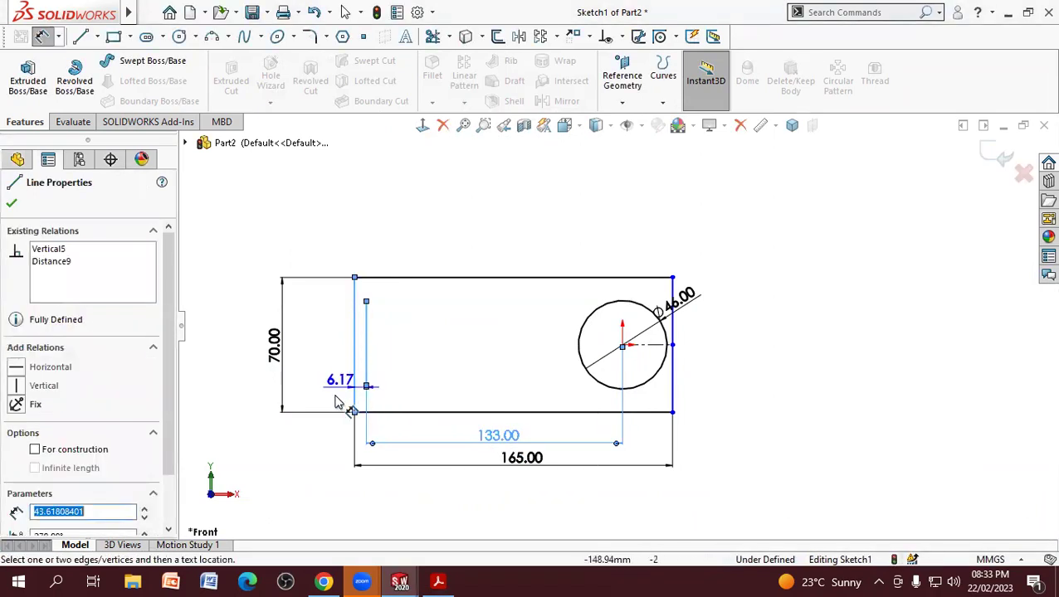
{"action": "left_click", "coordinate": [328, 446]}
{"action": "type", "text": "5"}
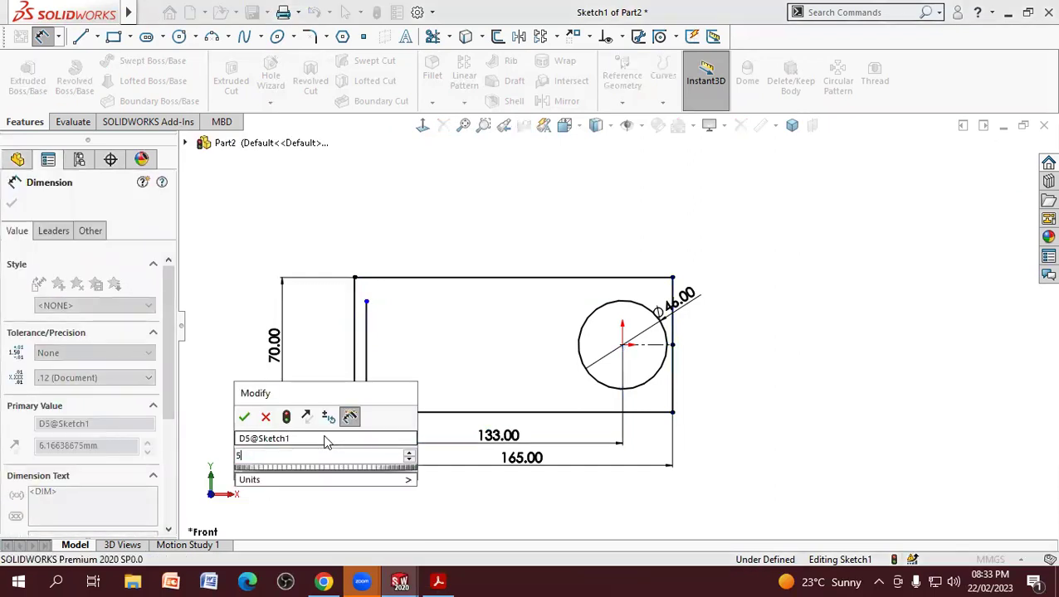
{"action": "key", "text": "Return"}
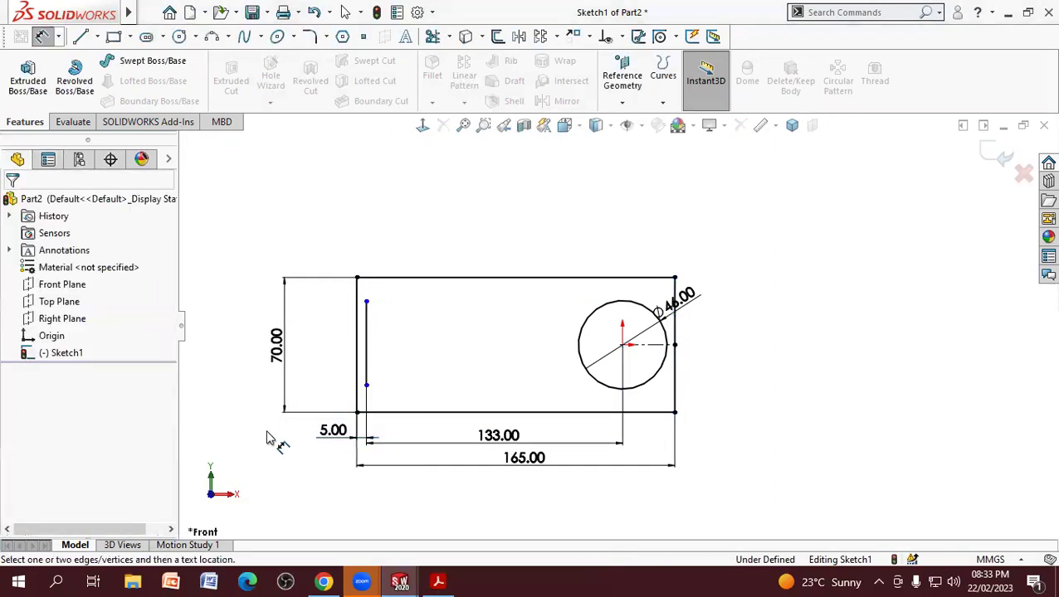
Step: Leave dimensioning and compare the sketch against the reference PDF
{"action": "right_click", "coordinate": [214, 298]}
{"action": "left_click", "coordinate": [238, 349]}
{"action": "left_click", "coordinate": [438, 581]}
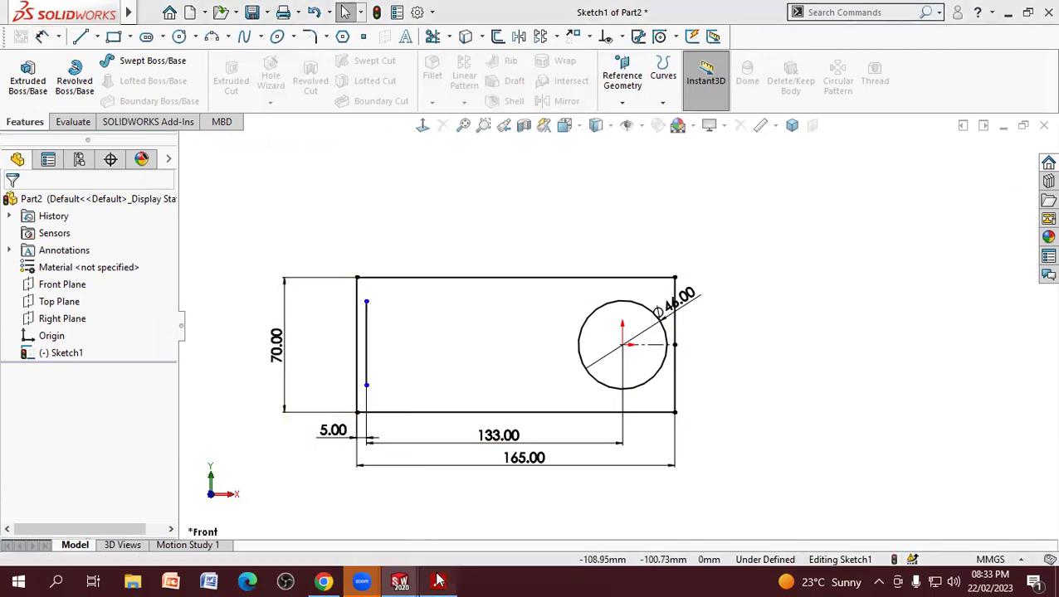
{"action": "mouse_move", "coordinate": [879, 349]}
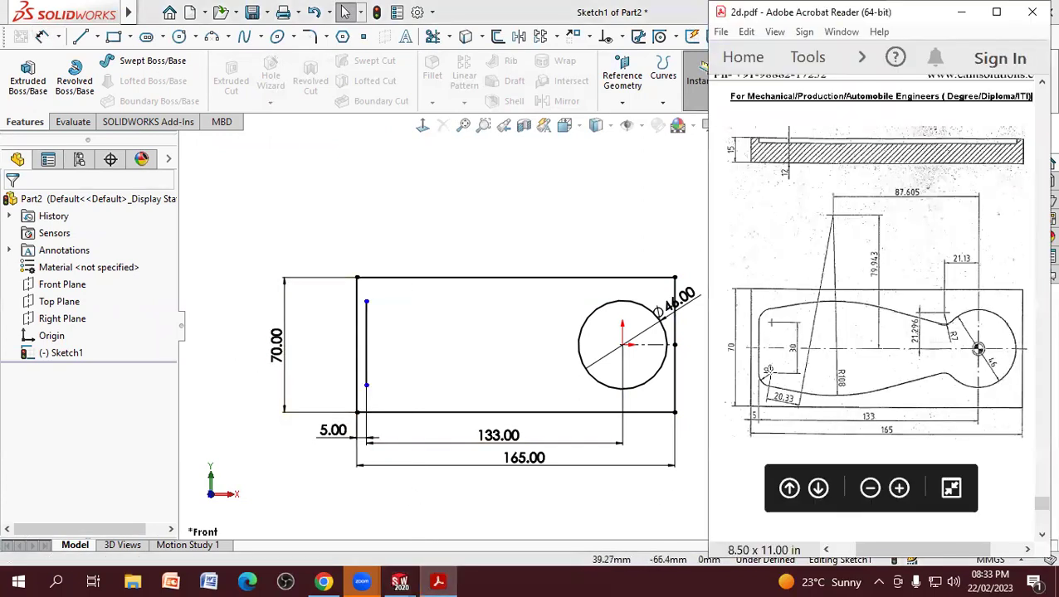
{"action": "left_click", "coordinate": [438, 396]}
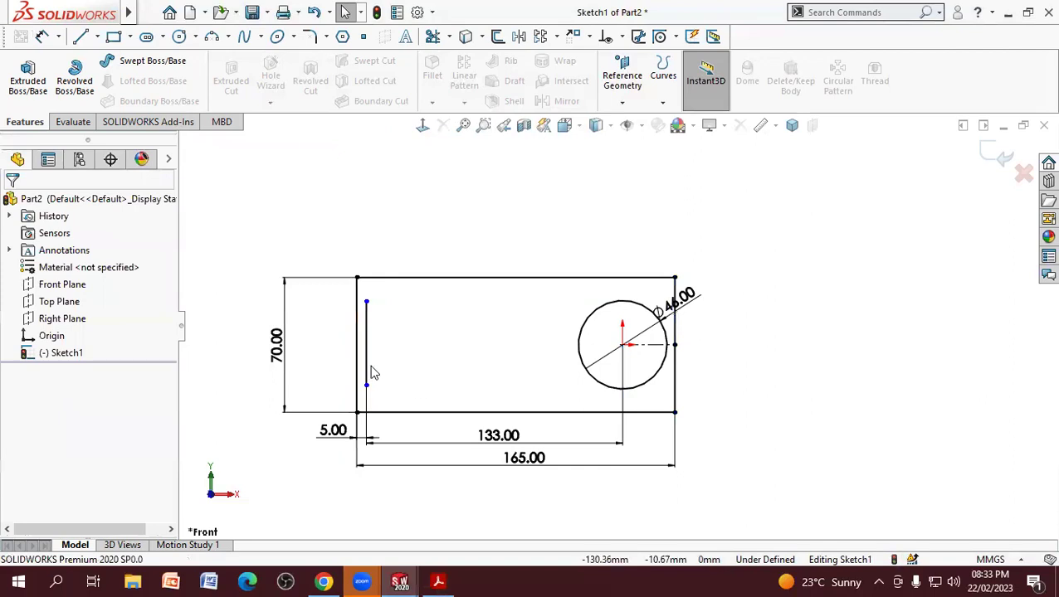
{"action": "scroll", "coordinate": [383, 375], "scroll_direction": "down", "scroll_amount": 3}
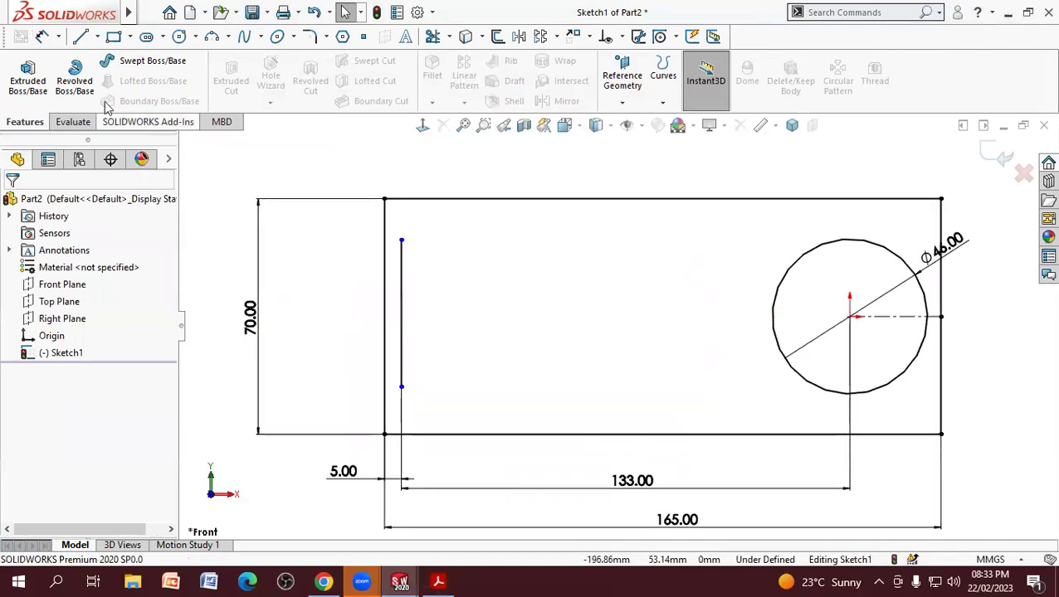
Step: Dimension the vertical line's length as 30 mm
{"action": "left_click", "coordinate": [41, 36]}
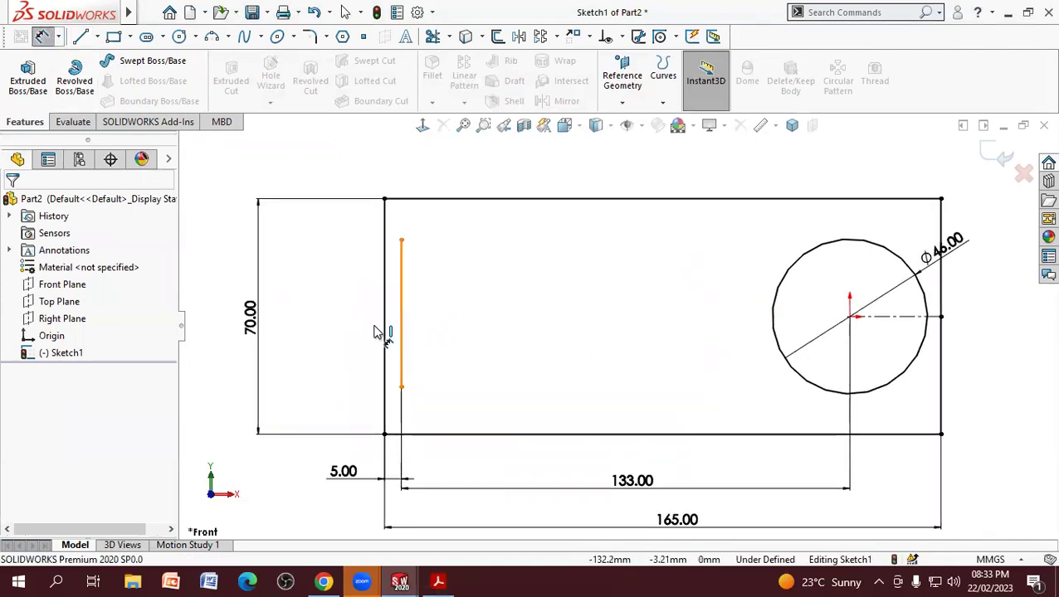
{"action": "left_click", "coordinate": [401, 332]}
{"action": "left_click", "coordinate": [349, 331]}
{"action": "type", "text": "30"}
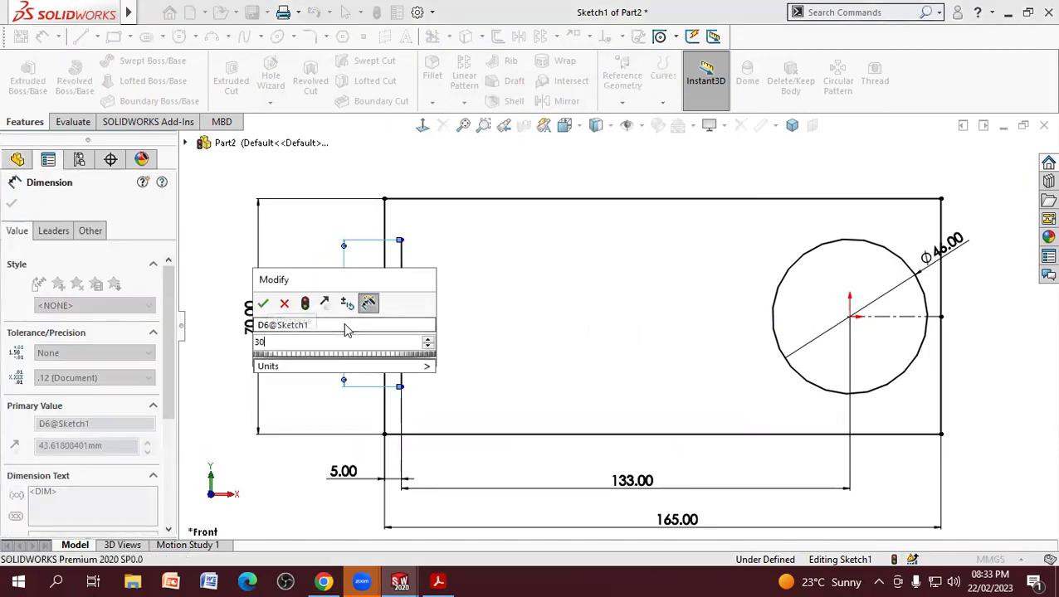
{"action": "key", "text": "Return"}
{"action": "right_click", "coordinate": [301, 285]}
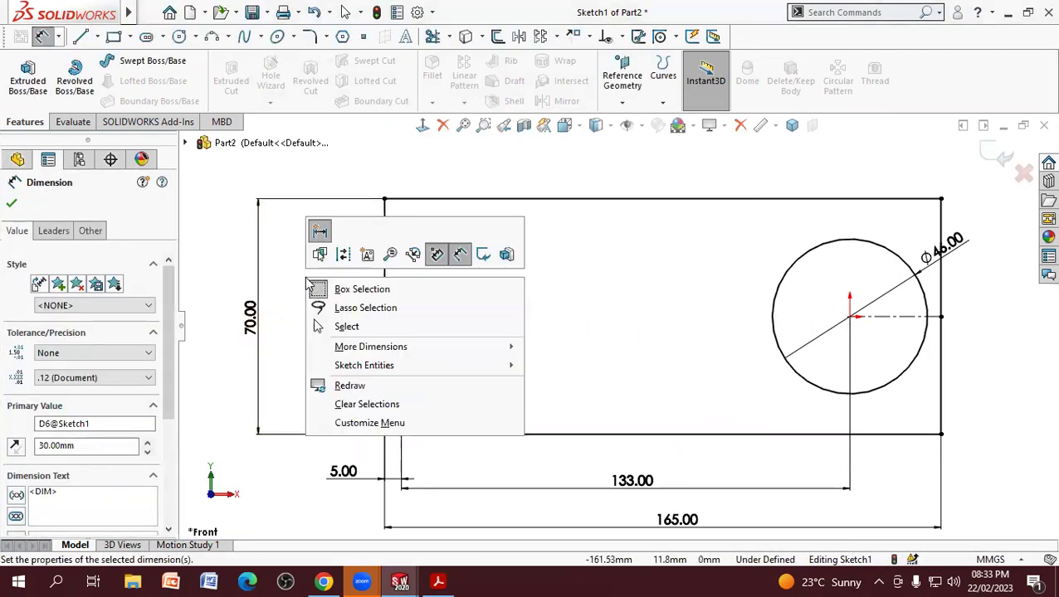
{"action": "left_click", "coordinate": [320, 328]}
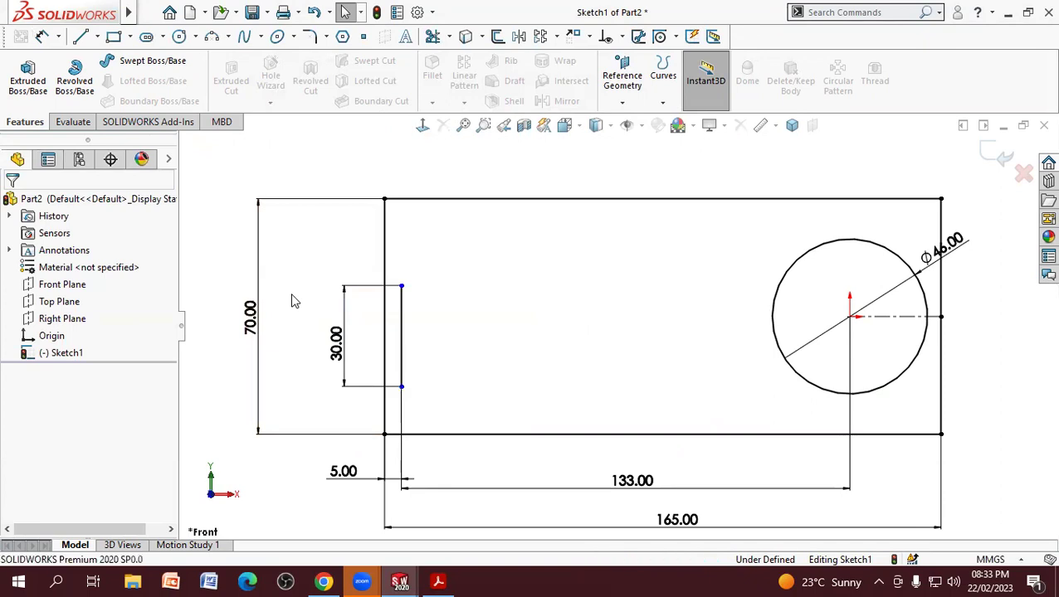
Step: Run a horizontal centerline from the circle centre to the 30 mm line, fully defining the sketch
{"action": "left_click", "coordinate": [96, 40]}
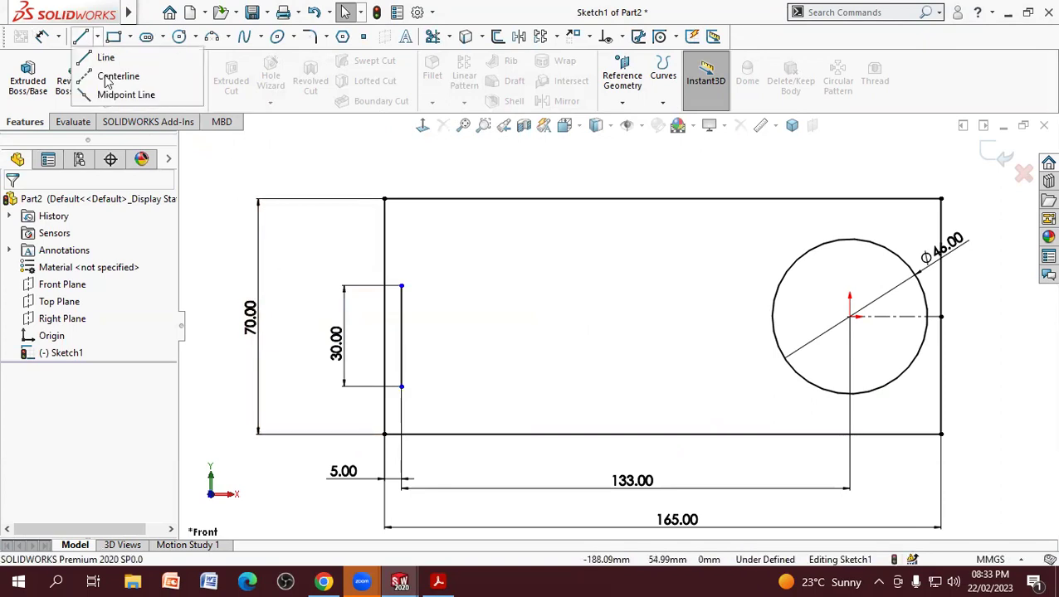
{"action": "left_click", "coordinate": [849, 316]}
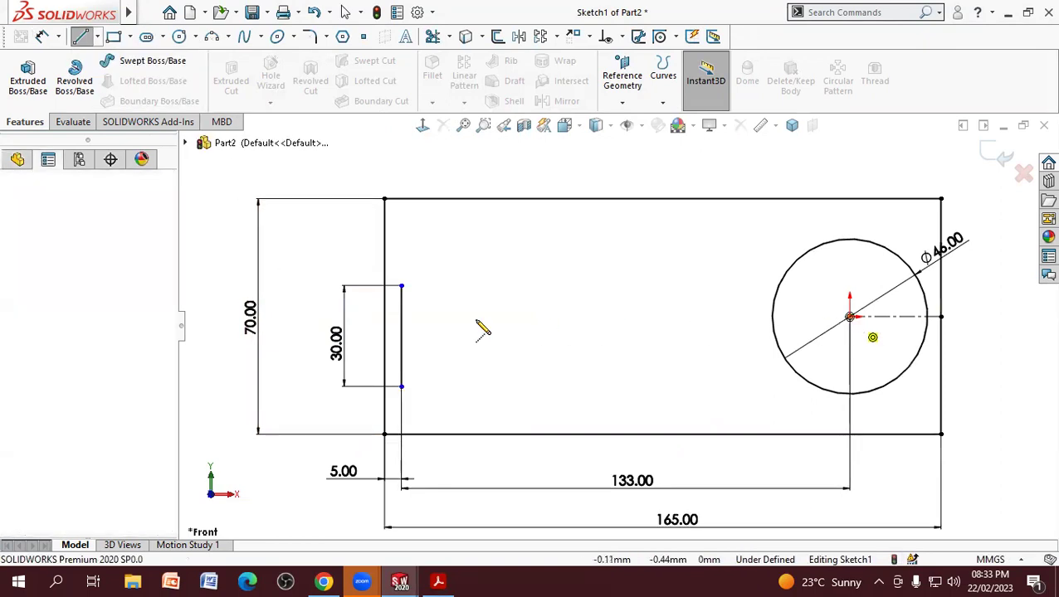
{"action": "left_click", "coordinate": [402, 336]}
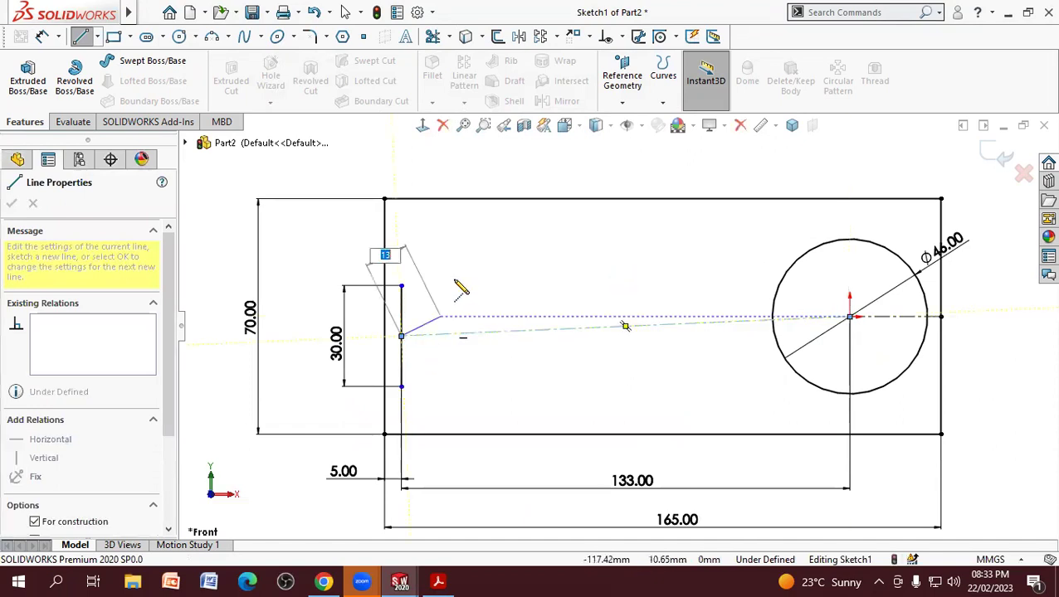
{"action": "right_click", "coordinate": [454, 281]}
{"action": "left_click", "coordinate": [481, 289]}
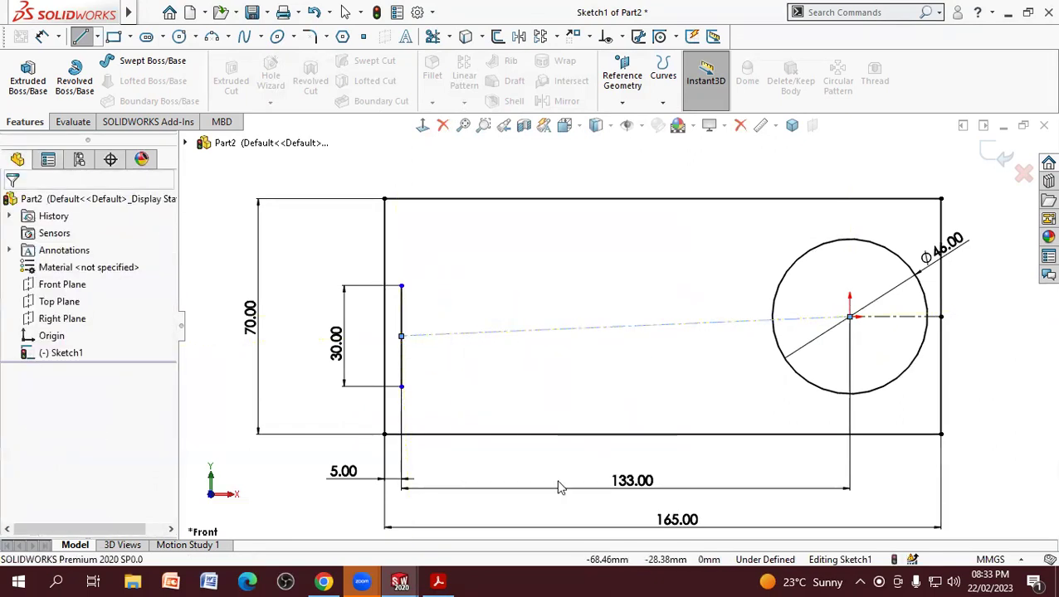
{"action": "left_click", "coordinate": [551, 331]}
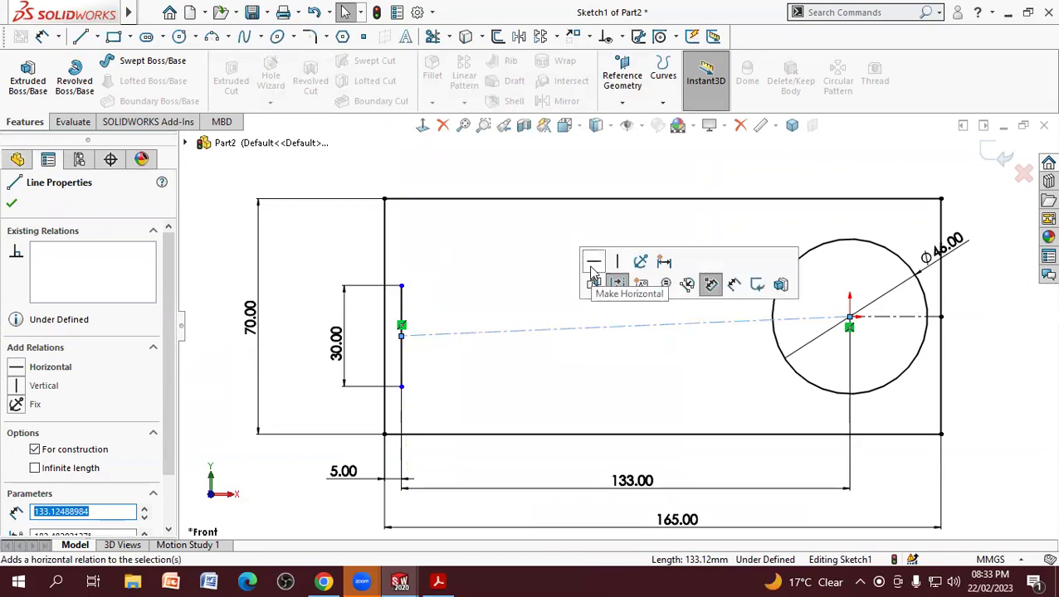
{"action": "left_click", "coordinate": [592, 267]}
{"action": "left_click", "coordinate": [557, 371]}
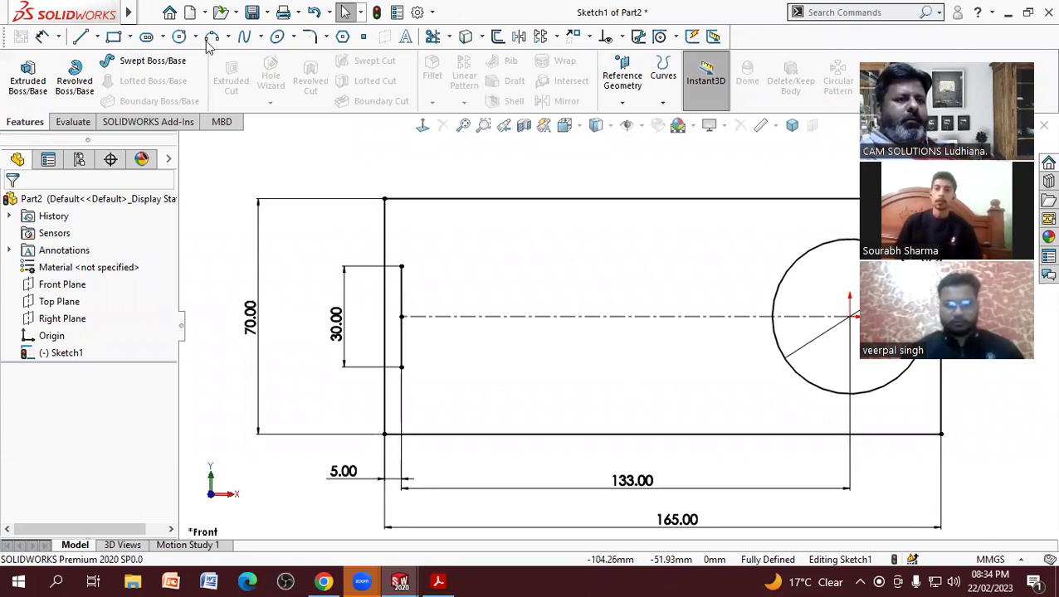
Step: Draw a small circle touching the lower end of the 30 mm line
{"action": "left_click", "coordinate": [179, 35]}
{"action": "left_click", "coordinate": [428, 367]}
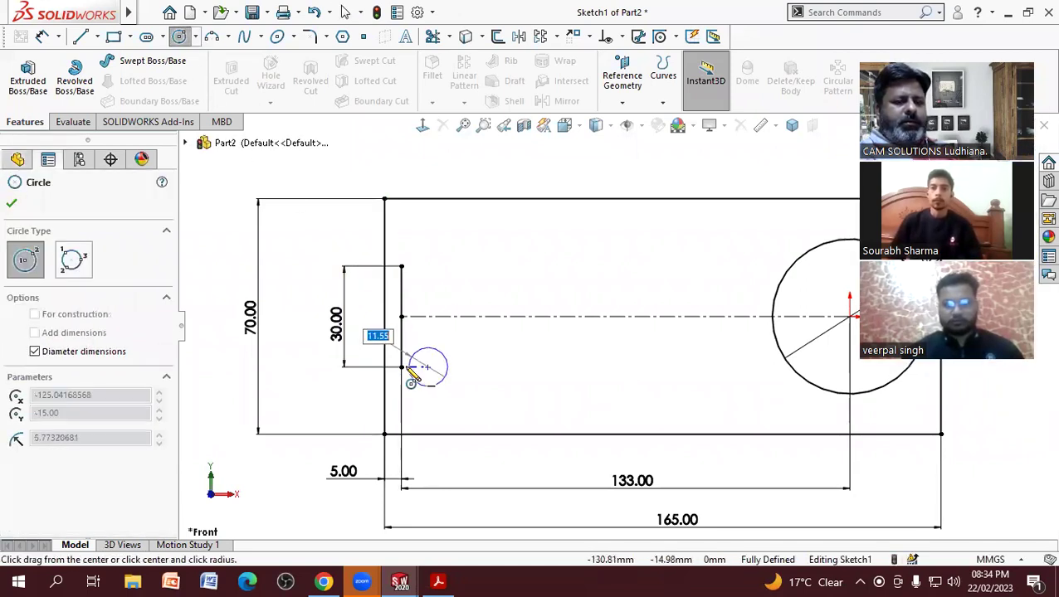
{"action": "left_click", "coordinate": [403, 367]}
{"action": "right_click", "coordinate": [465, 333]}
{"action": "left_click", "coordinate": [463, 336]}
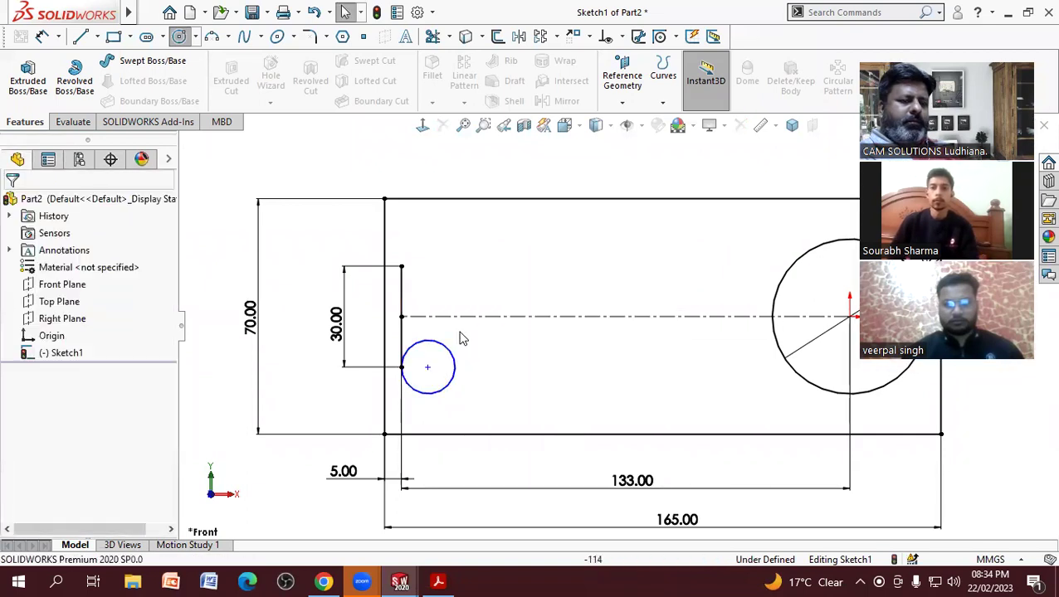
Step: Set the small circle's diameter to 16 mm
{"action": "left_click", "coordinate": [42, 35]}
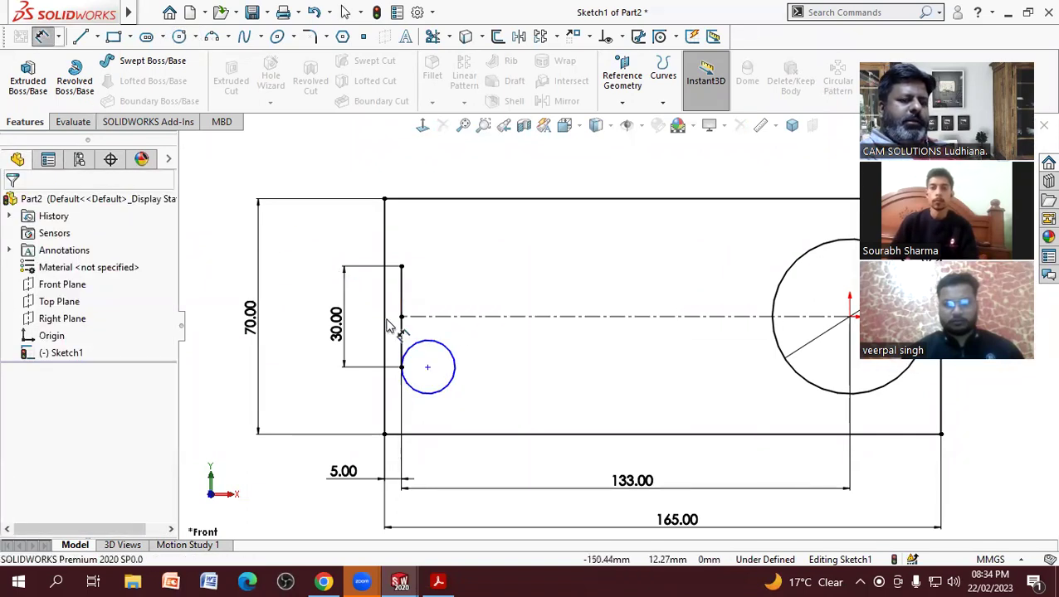
{"action": "left_click", "coordinate": [452, 384]}
{"action": "left_click", "coordinate": [340, 419]}
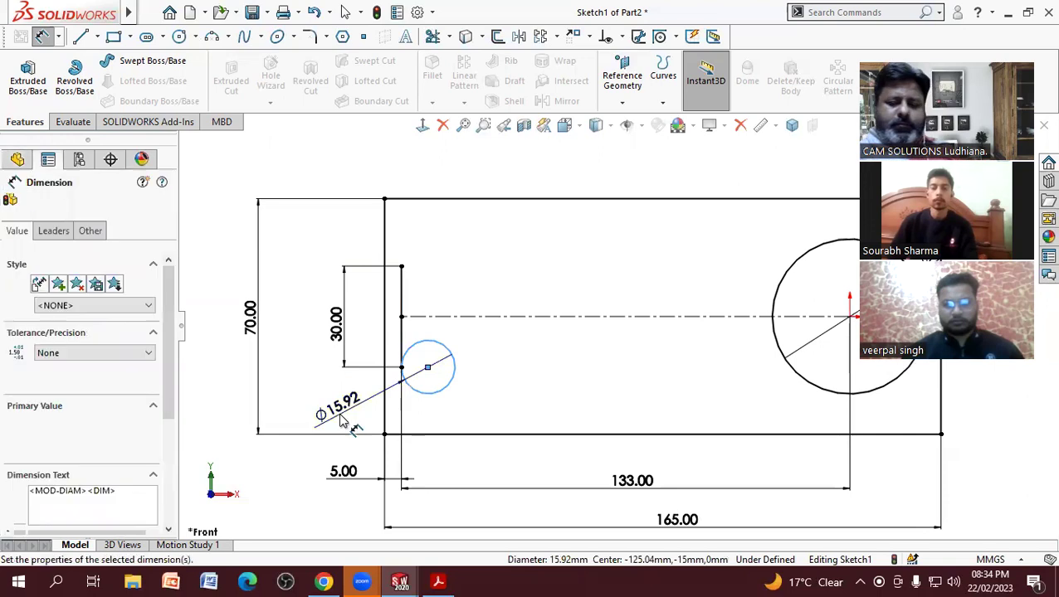
{"action": "type", "text": "16"}
{"action": "key", "text": "Return"}
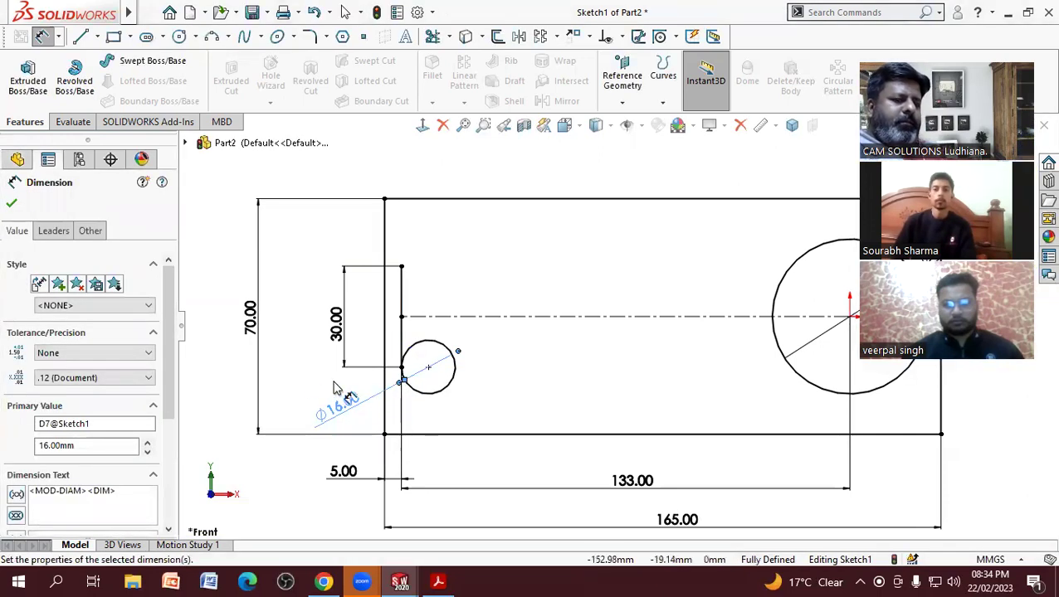
{"action": "right_click", "coordinate": [296, 383]}
{"action": "left_click", "coordinate": [335, 429]}
{"action": "left_click", "coordinate": [593, 376]}
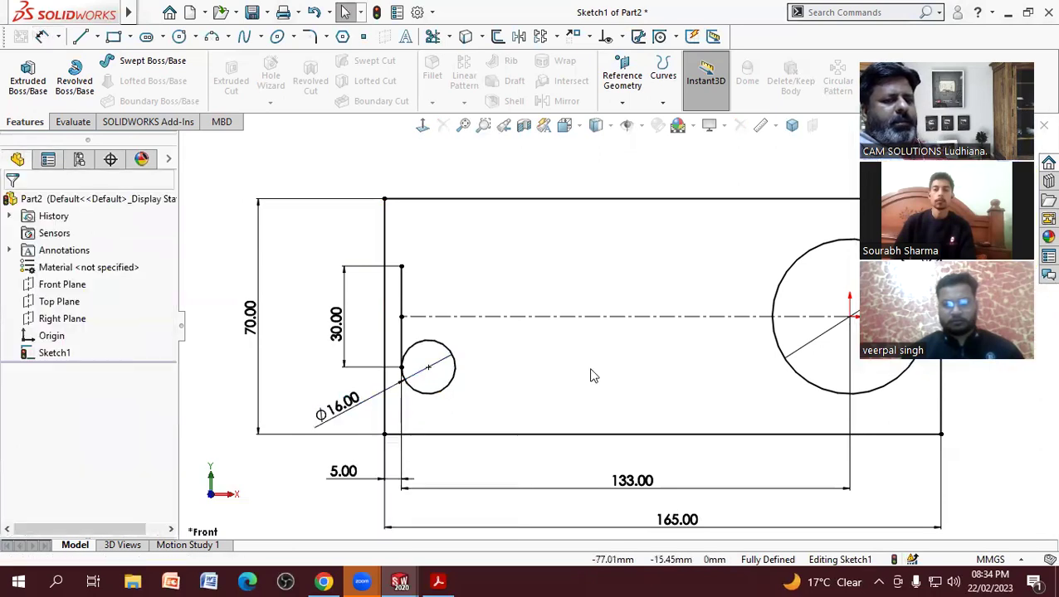
Step: Mirror the Ø16 circle about the horizontal centerline
{"action": "left_click", "coordinate": [521, 40]}
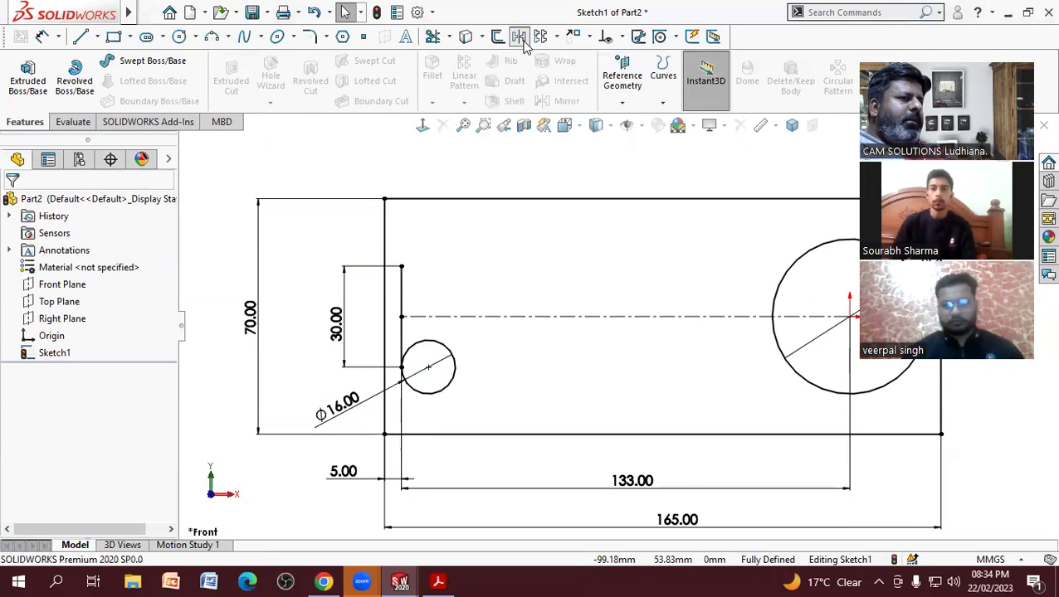
{"action": "left_click", "coordinate": [451, 389]}
{"action": "left_click", "coordinate": [80, 397]}
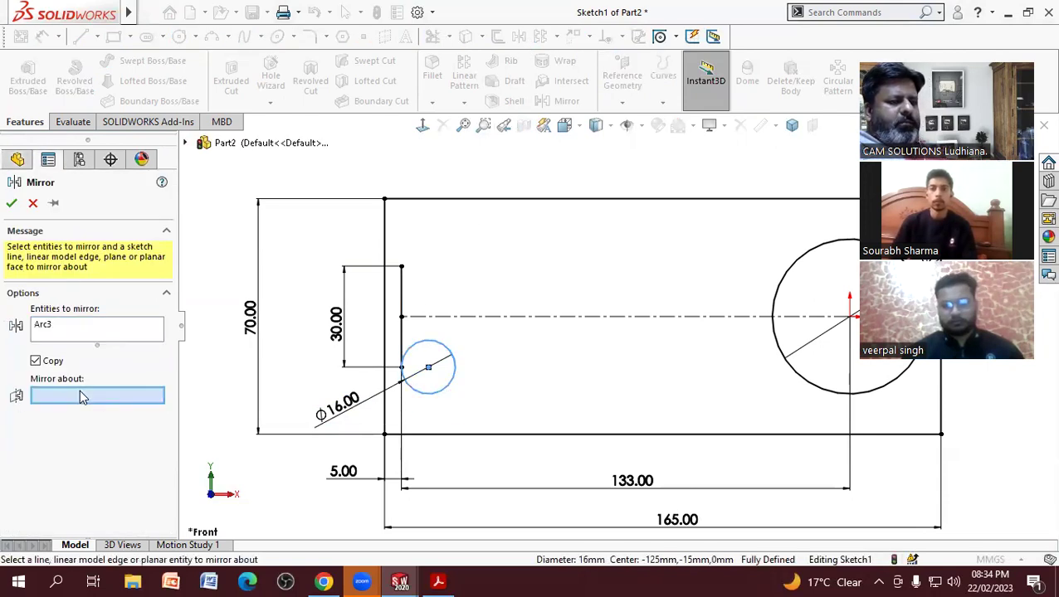
{"action": "left_click", "coordinate": [447, 316]}
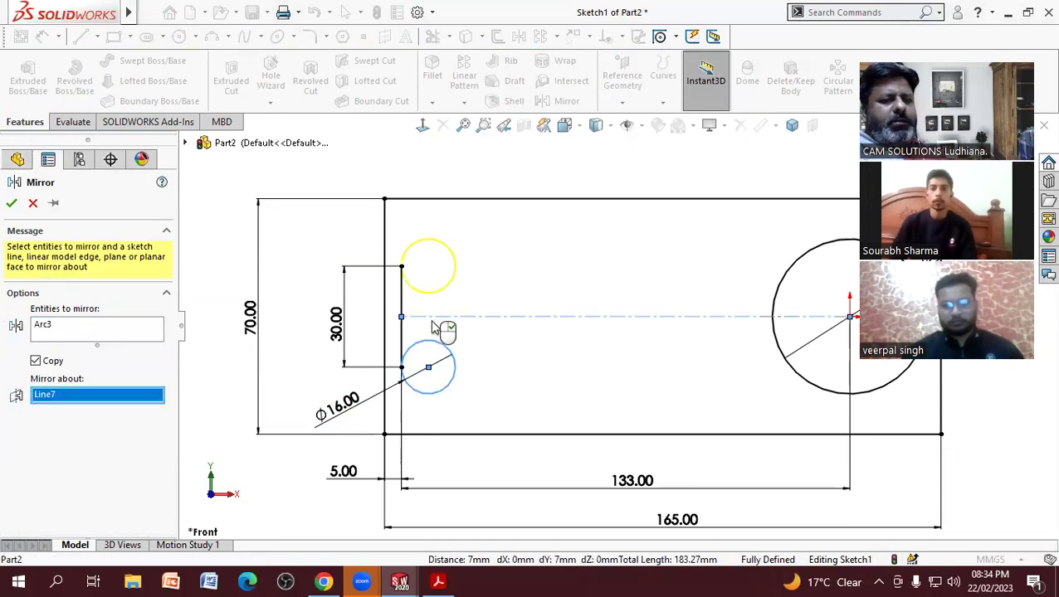
{"action": "left_click", "coordinate": [12, 203]}
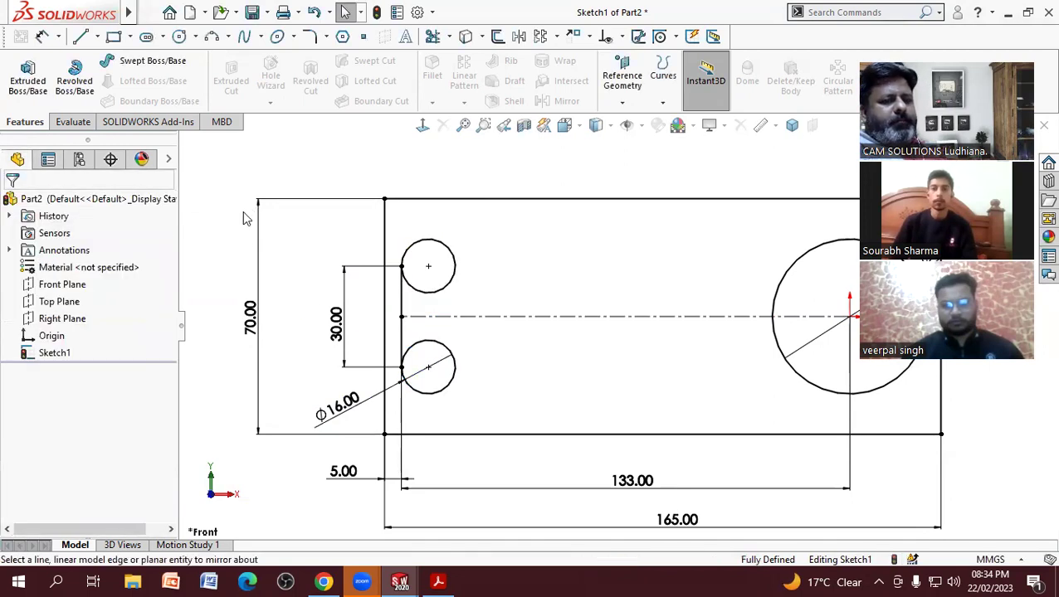
Step: Fit the sketch, move the Ø46 dimension up and right, and check the reference PDF
{"action": "key", "text": "f"}
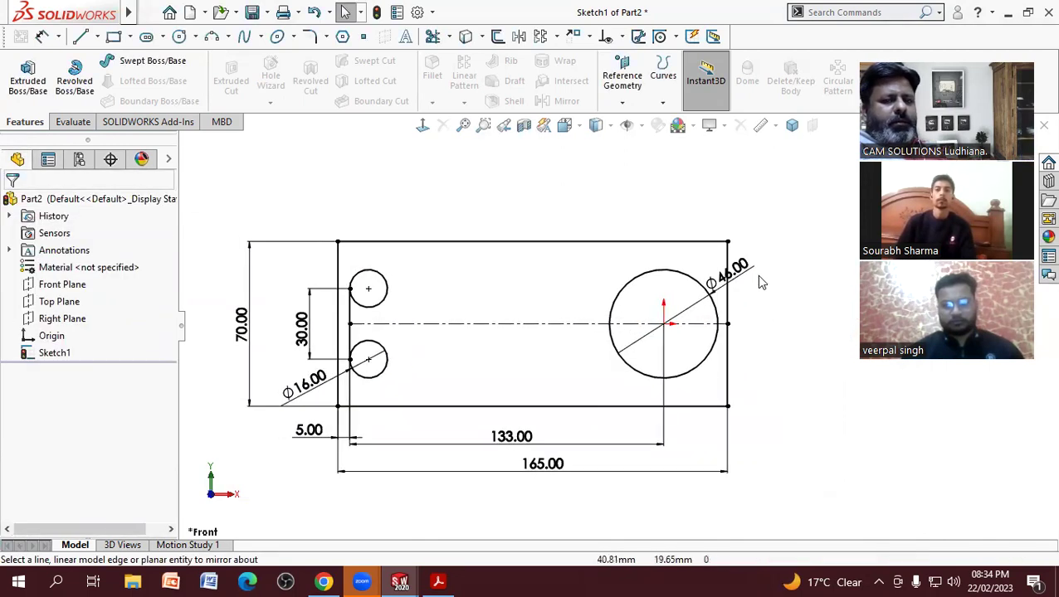
{"action": "left_click_drag", "start_coordinate": [734, 269], "coordinate": [754, 255]}
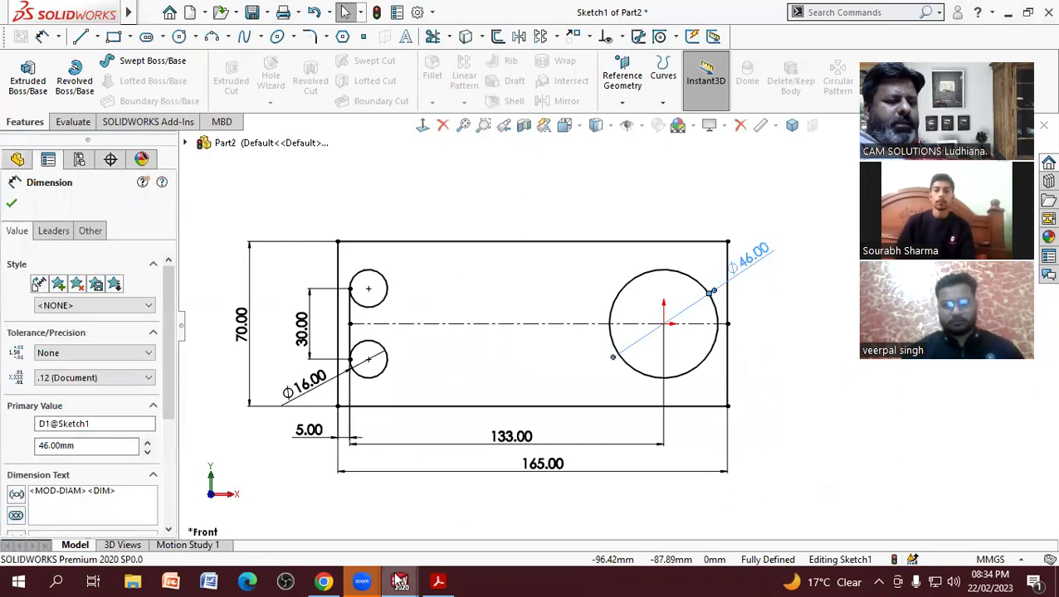
{"action": "left_click", "coordinate": [438, 580]}
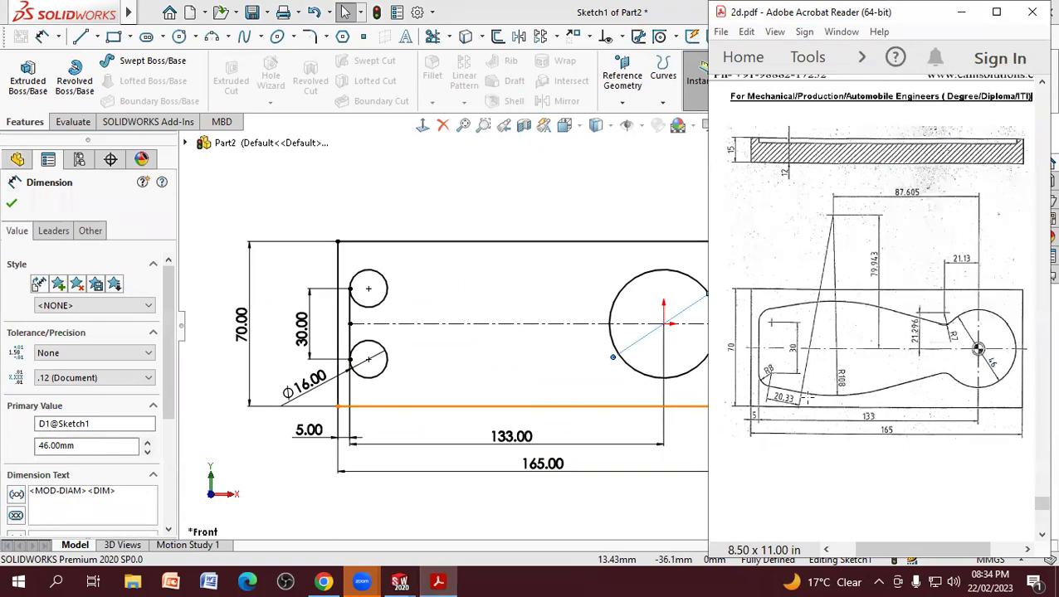
Step: Draw a large Ø108 circle centred above the block
{"action": "left_click", "coordinate": [179, 35]}
{"action": "scroll", "coordinate": [510, 258], "scroll_direction": "down", "scroll_amount": 2}
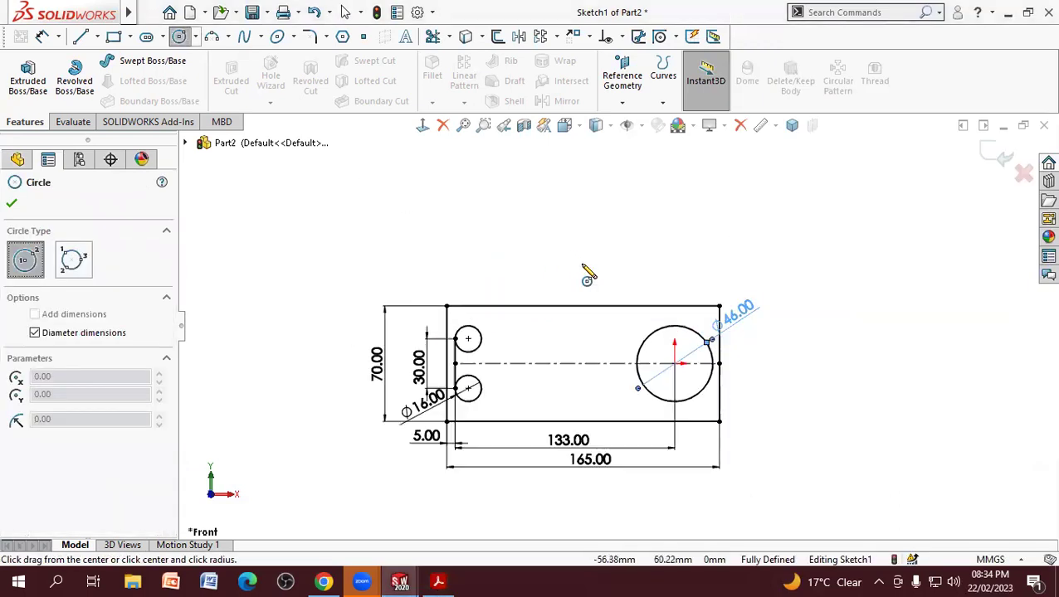
{"action": "left_click", "coordinate": [520, 229]}
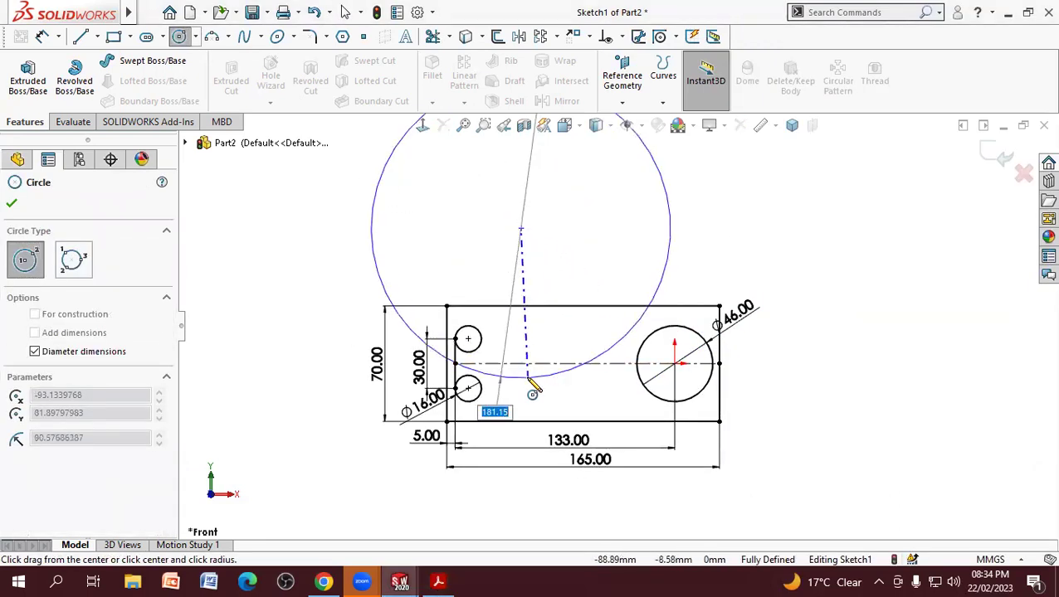
{"action": "type", "text": "108"}
{"action": "key", "text": "Return"}
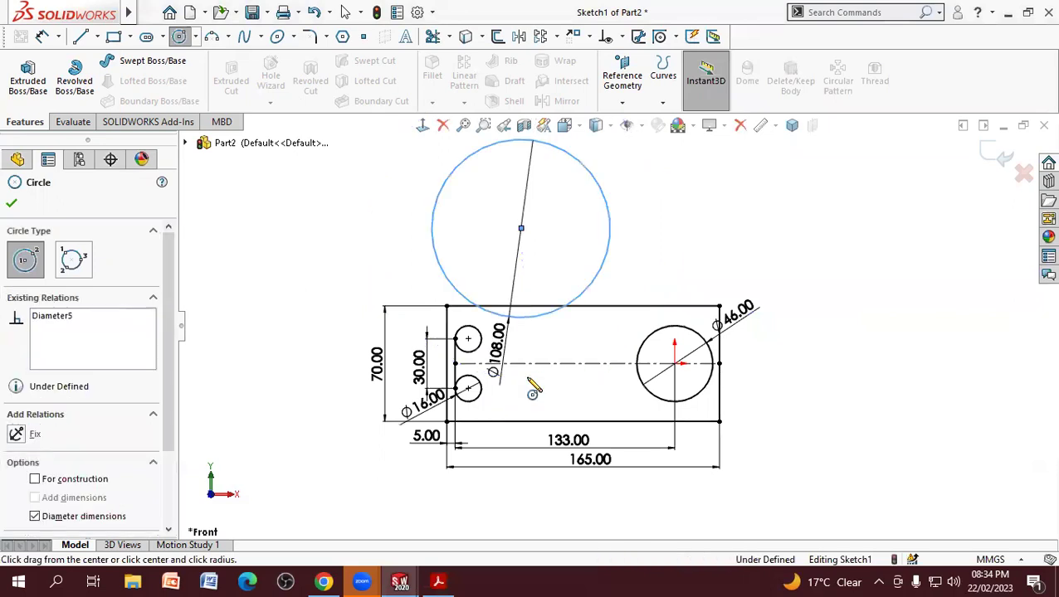
{"action": "right_click", "coordinate": [624, 278]}
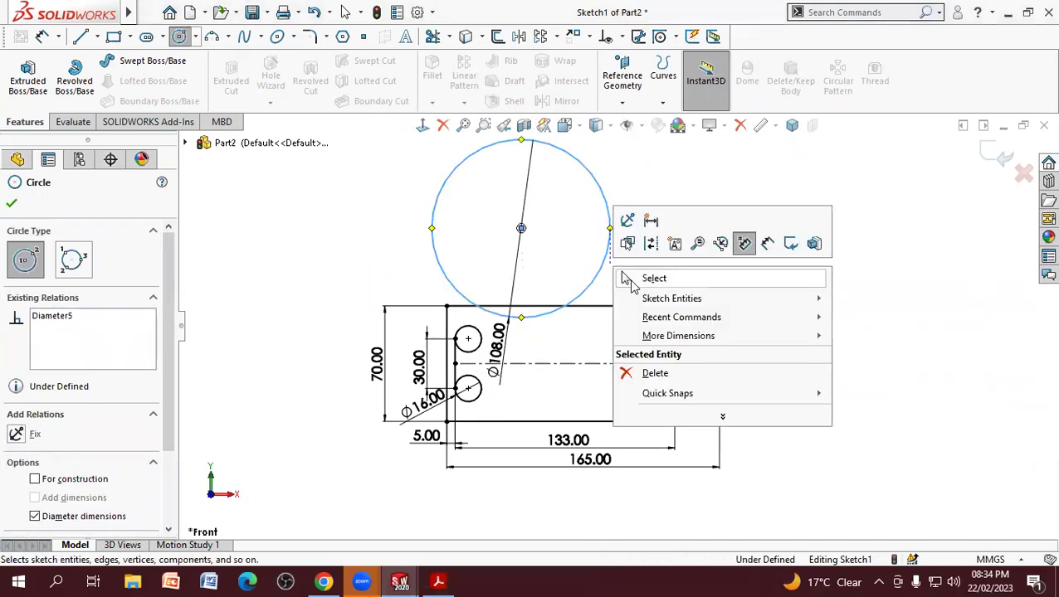
{"action": "left_click", "coordinate": [628, 282]}
Step: Change the large circle's diameter to 108*2, making it 216 mm
{"action": "double_click", "coordinate": [506, 344]}
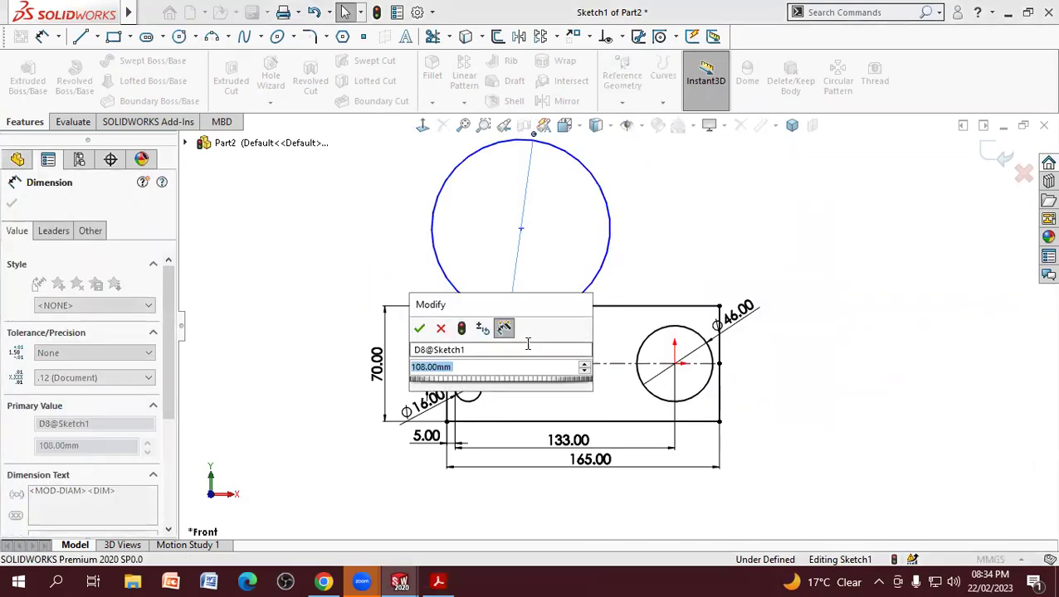
{"action": "left_click", "coordinate": [489, 366]}
{"action": "type", "text": "*2"}
{"action": "key", "text": "Return"}
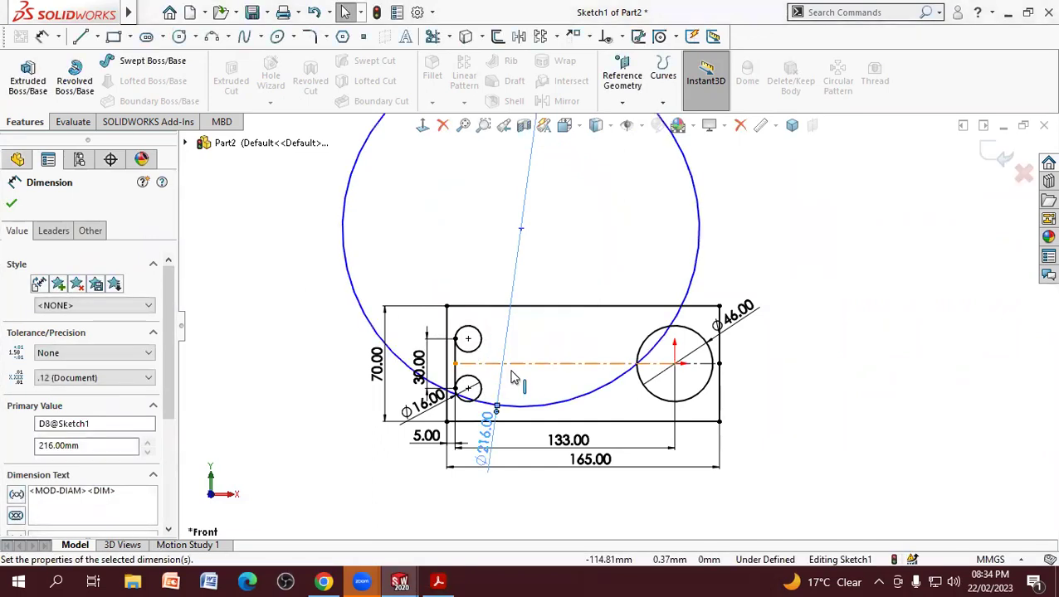
{"action": "left_click", "coordinate": [571, 264]}
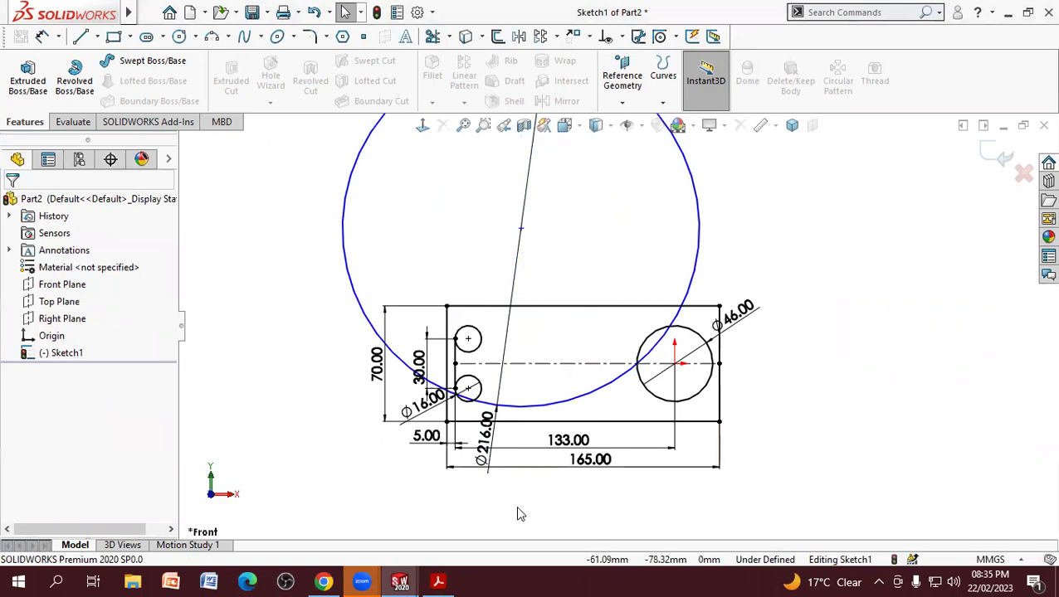
Step: Dimension the large circle's centre 79.913 vertically from the centreline
{"action": "left_click", "coordinate": [448, 581]}
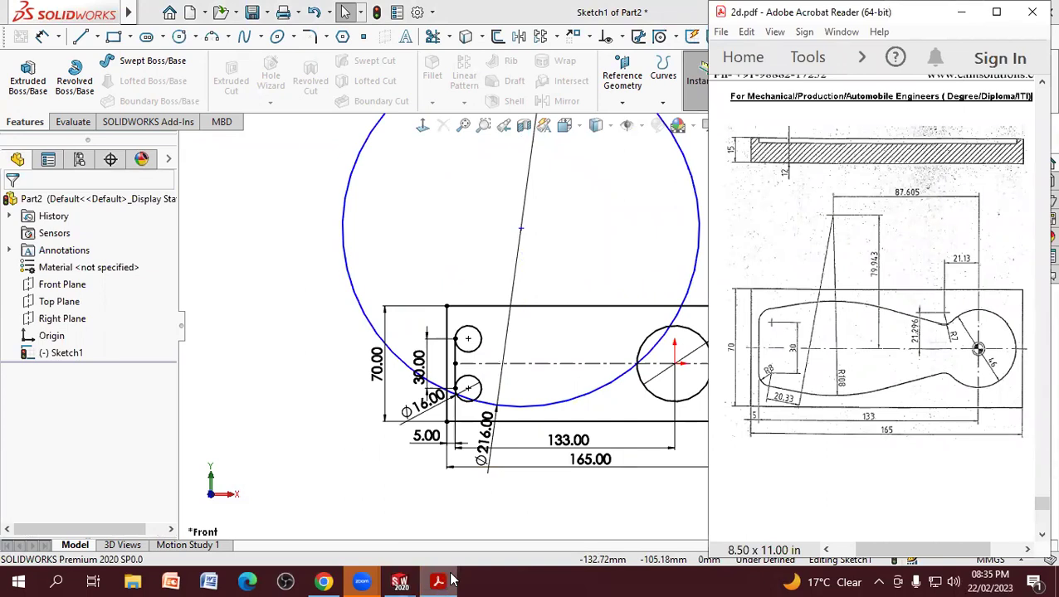
{"action": "left_click", "coordinate": [47, 42]}
{"action": "left_click", "coordinate": [554, 364]}
{"action": "left_click", "coordinate": [521, 229]}
{"action": "left_click", "coordinate": [569, 283]}
{"action": "type", "text": "79.913"}
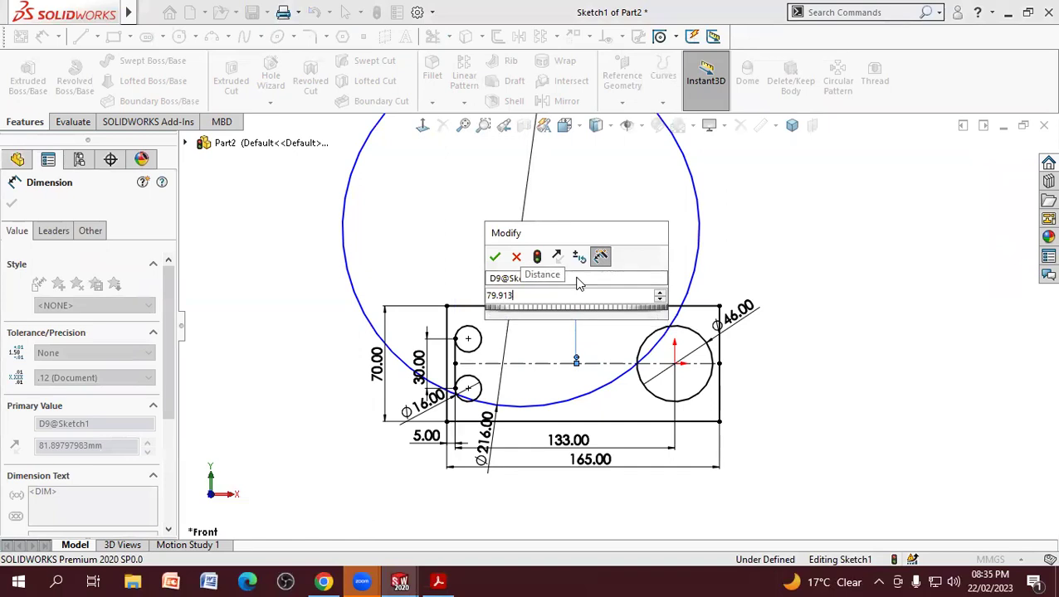
{"action": "key", "text": "Return"}
{"action": "left_click", "coordinate": [635, 265]}
Step: Correct the vertical dimension to 79.943 after checking the reference PDF
{"action": "right_click", "coordinate": [636, 265]}
{"action": "left_click", "coordinate": [438, 581]}
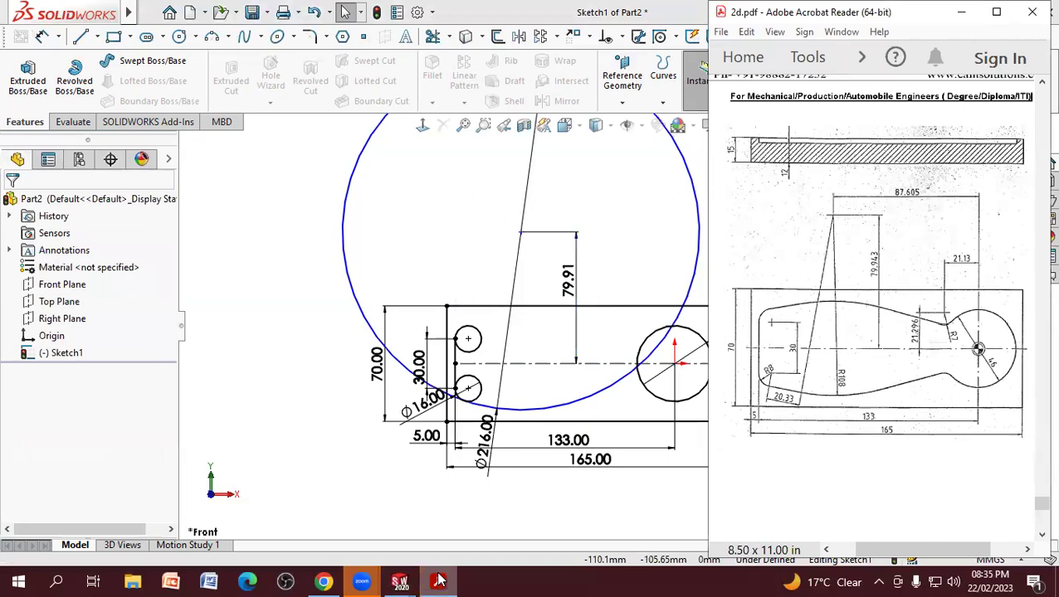
{"action": "left_click", "coordinate": [581, 287]}
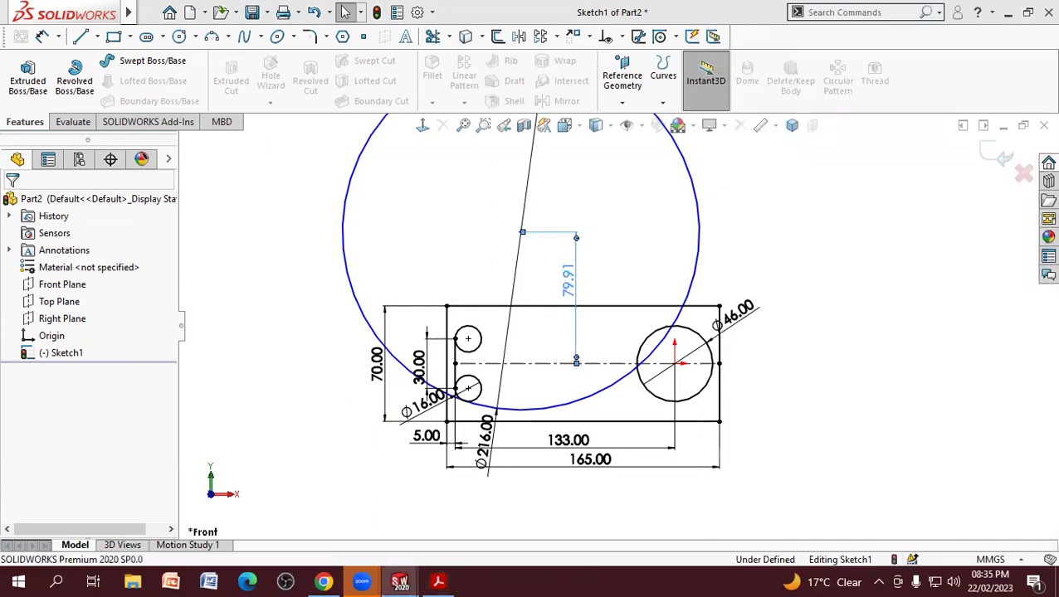
{"action": "double_click", "coordinate": [568, 279]}
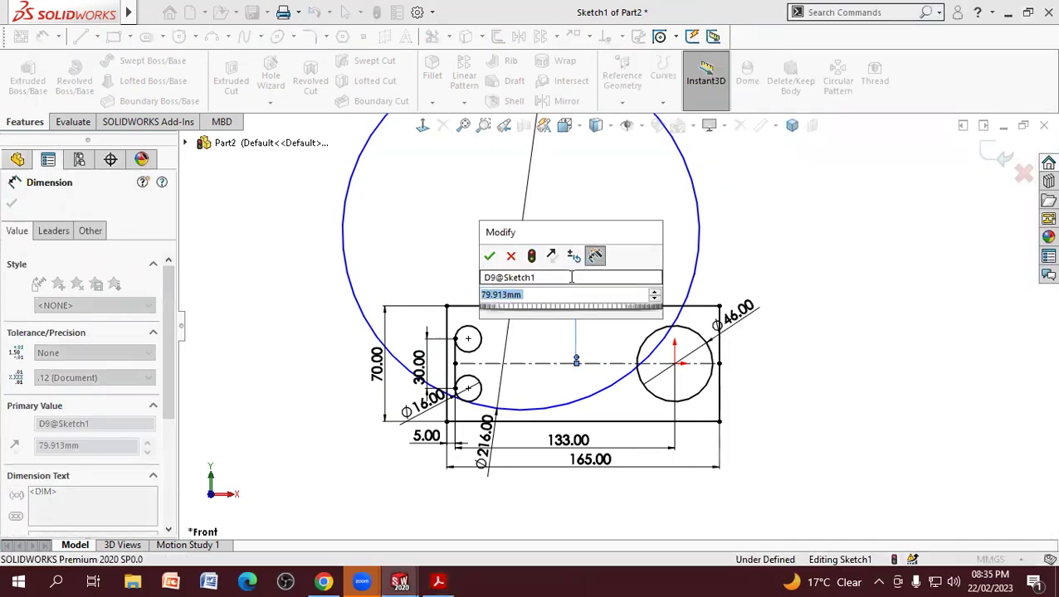
{"action": "left_click", "coordinate": [500, 296]}
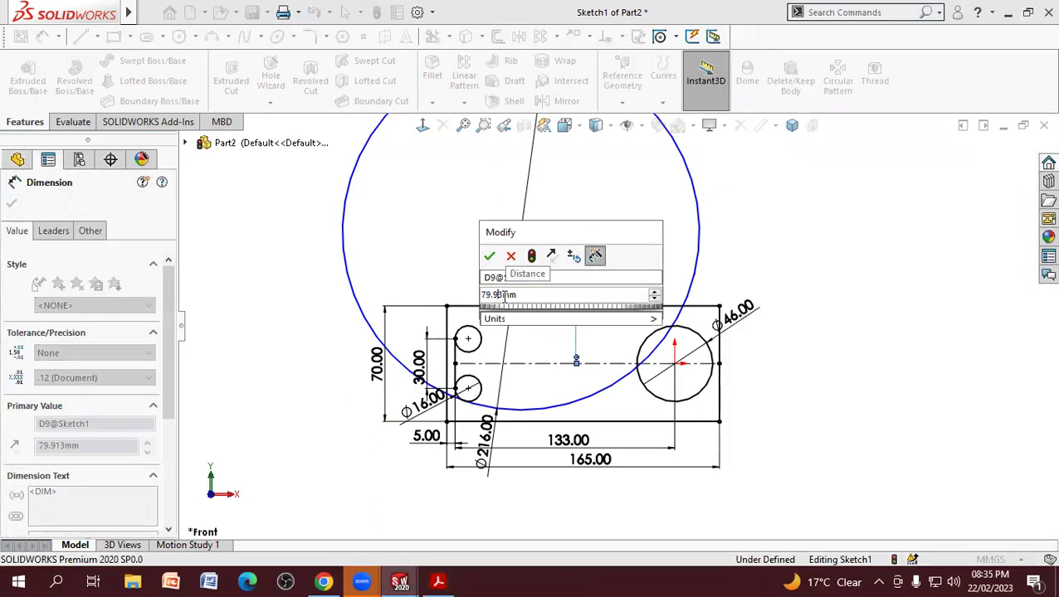
{"action": "left_click", "coordinate": [489, 256]}
{"action": "left_click", "coordinate": [224, 263]}
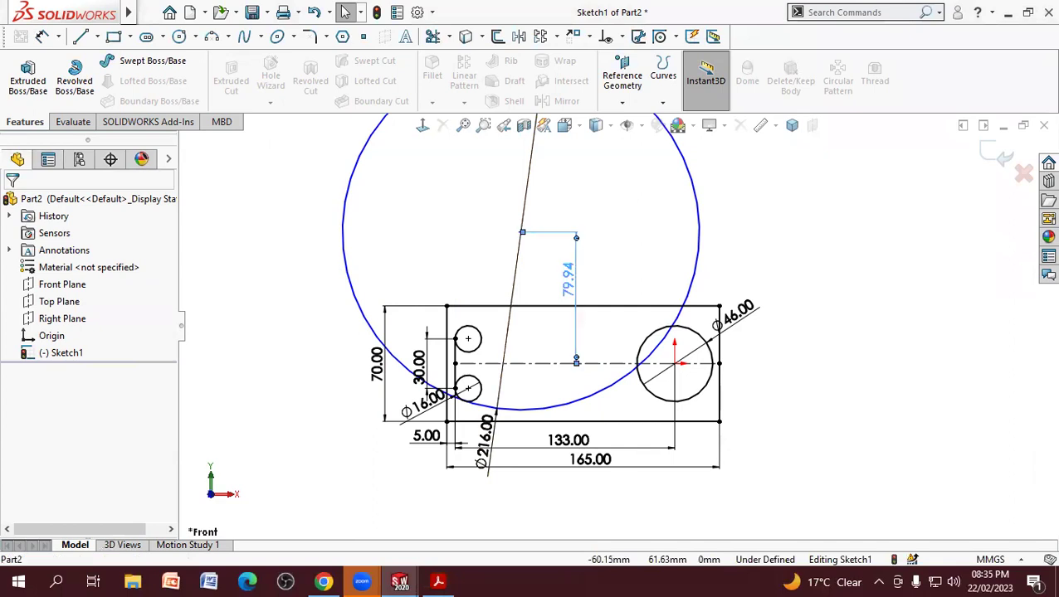
Step: Show the 79.943 vertical dimension to three decimals (.123)
{"action": "left_click", "coordinate": [581, 274]}
{"action": "left_click", "coordinate": [120, 382]}
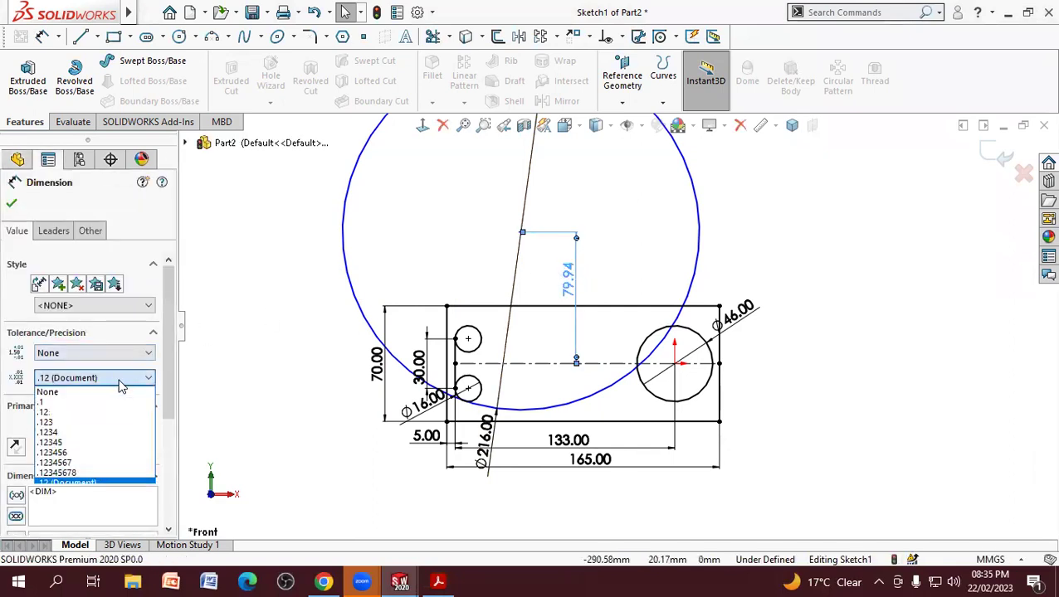
{"action": "left_click", "coordinate": [75, 422]}
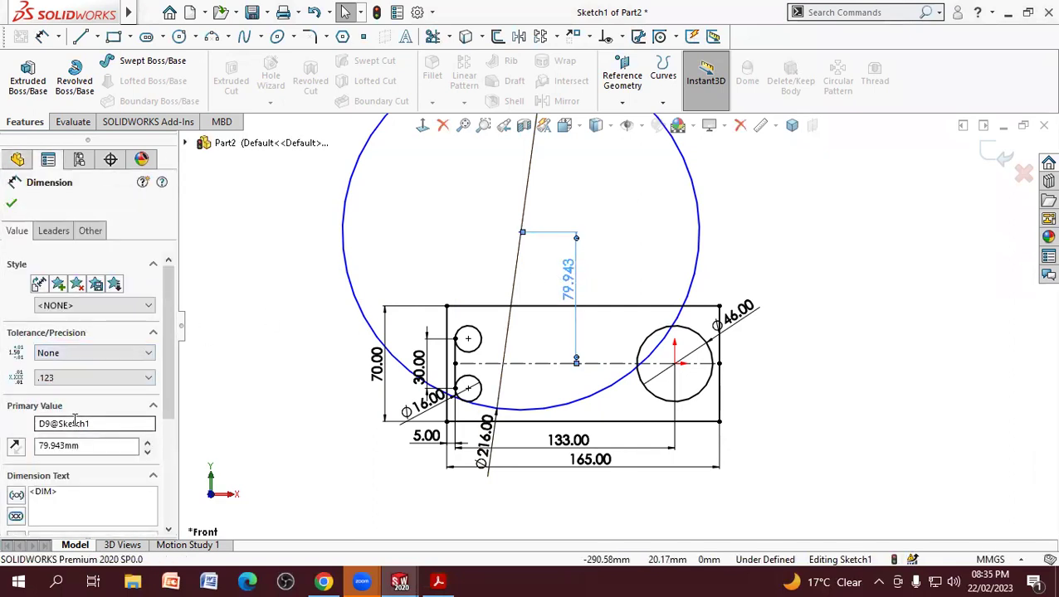
{"action": "left_click", "coordinate": [11, 206]}
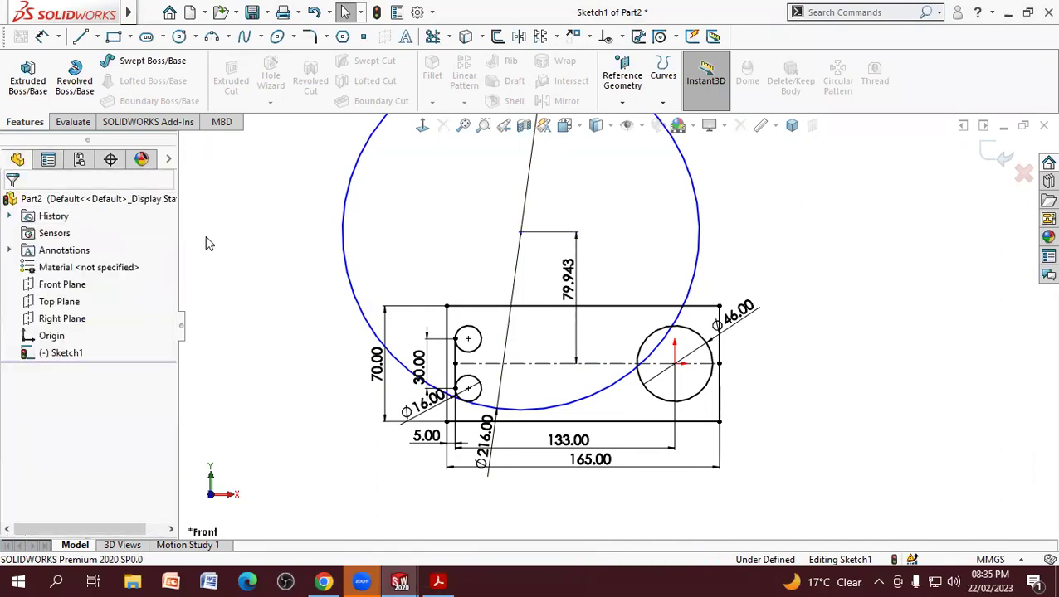
Step: Dimension the point 87.60 horizontally from the large circle centre, shown as 87.605
{"action": "left_click", "coordinate": [438, 581]}
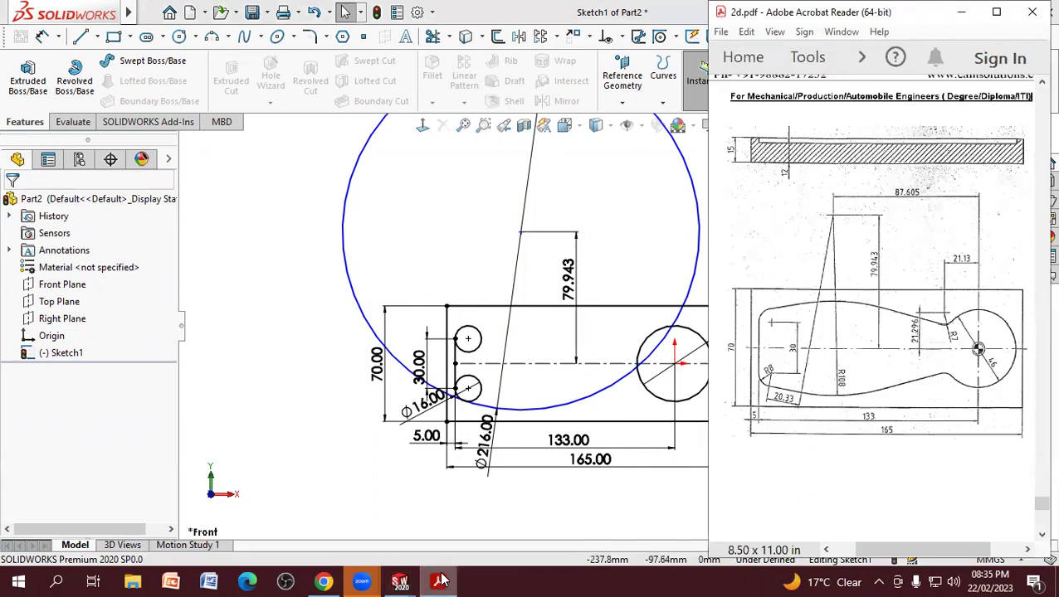
{"action": "left_click", "coordinate": [440, 581]}
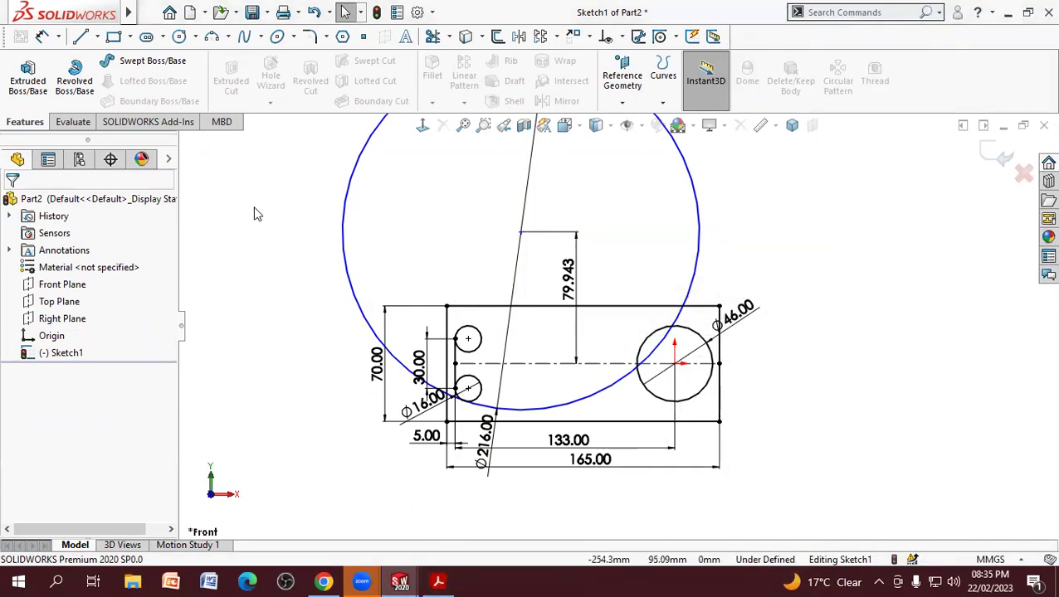
{"action": "left_click", "coordinate": [40, 36]}
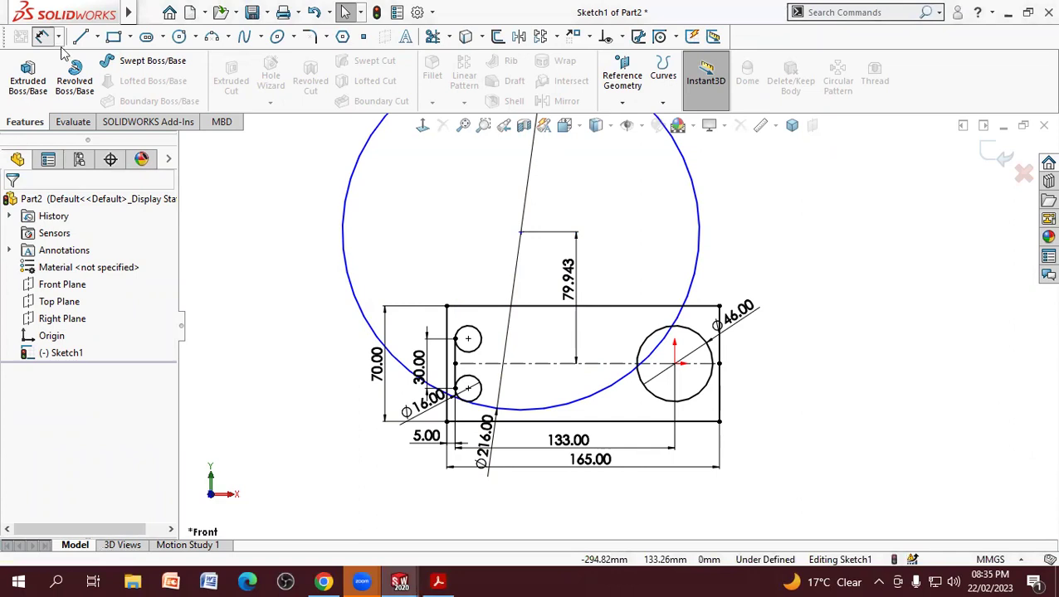
{"action": "left_click", "coordinate": [674, 363]}
{"action": "left_click", "coordinate": [521, 232]}
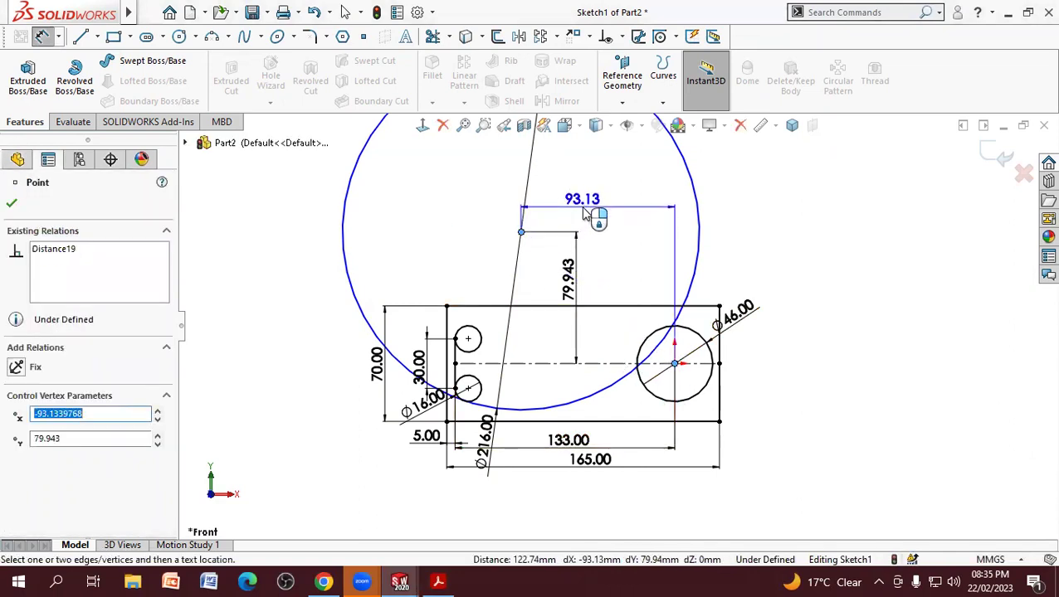
{"action": "left_click", "coordinate": [585, 214]}
{"action": "type", "text": "87.60"}
{"action": "key", "text": "Return"}
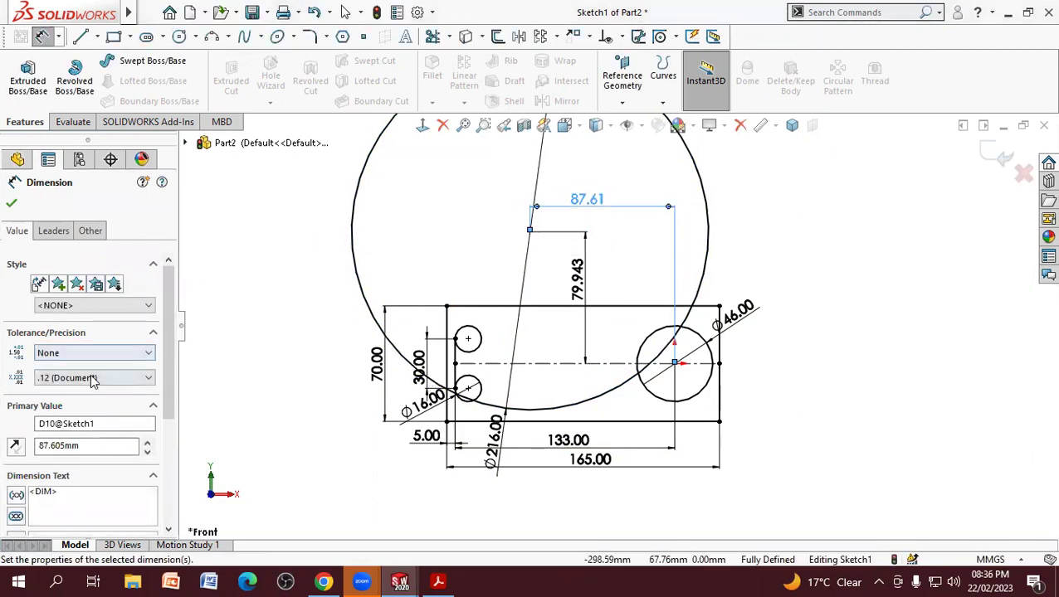
{"action": "left_click", "coordinate": [93, 380]}
{"action": "left_click", "coordinate": [90, 424]}
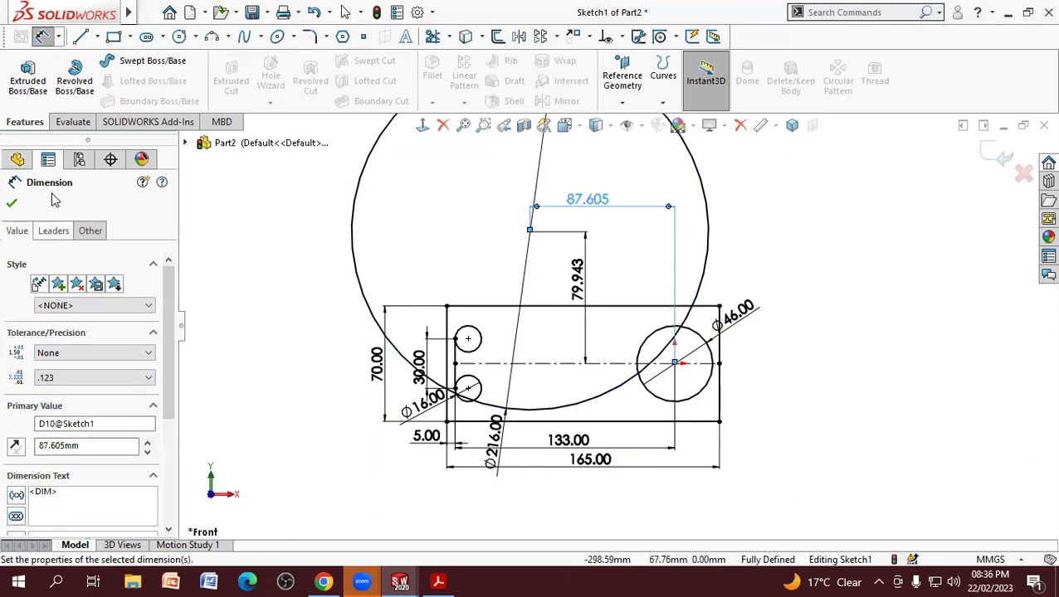
{"action": "left_click", "coordinate": [13, 204]}
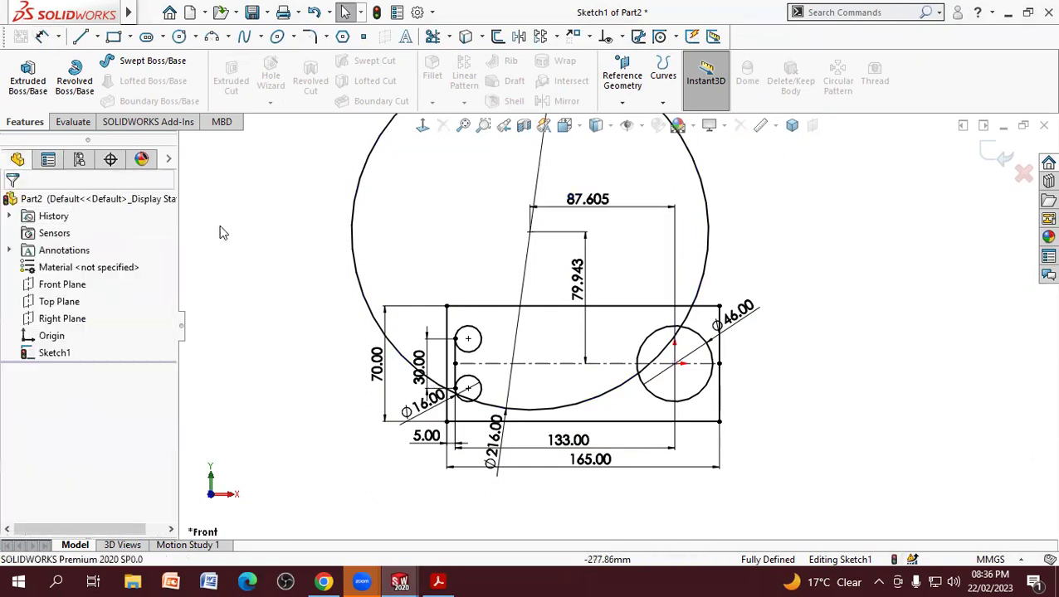
Step: Move the Ø216.00 diameter label to the right along the arc
{"action": "scroll", "coordinate": [329, 277], "scroll_direction": "down", "scroll_amount": 1}
{"action": "scroll", "coordinate": [330, 277], "scroll_direction": "down", "scroll_amount": 1}
{"action": "scroll", "coordinate": [432, 349], "scroll_direction": "down", "scroll_amount": 1}
{"action": "scroll", "coordinate": [537, 408], "scroll_direction": "down", "scroll_amount": 1}
{"action": "scroll", "coordinate": [537, 408], "scroll_direction": "down", "scroll_amount": 1}
{"action": "scroll", "coordinate": [448, 372], "scroll_direction": "down", "scroll_amount": 2}
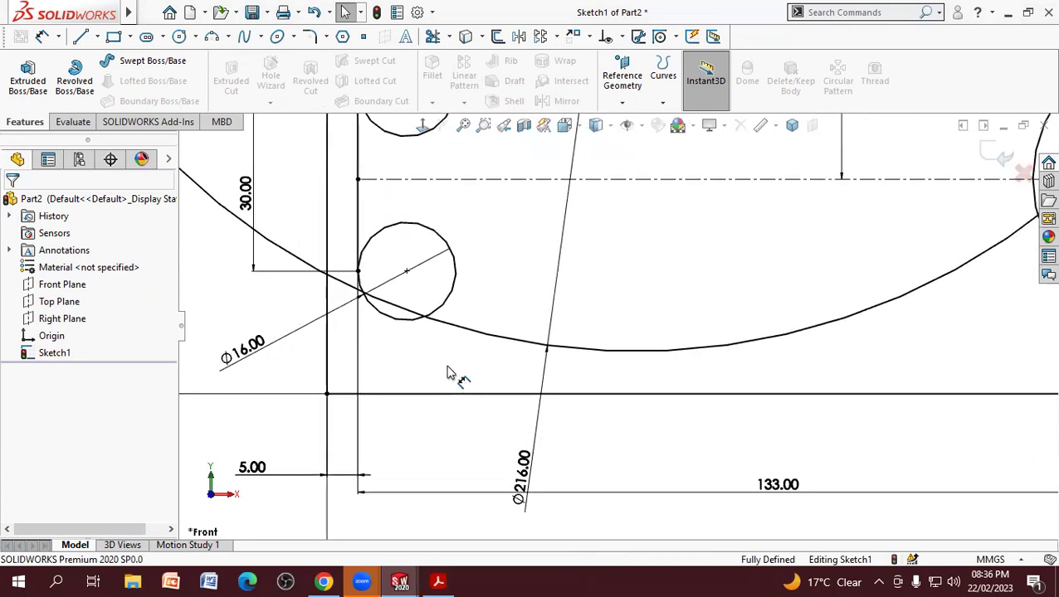
{"action": "left_click_drag", "start_coordinate": [524, 485], "coordinate": [881, 383]}
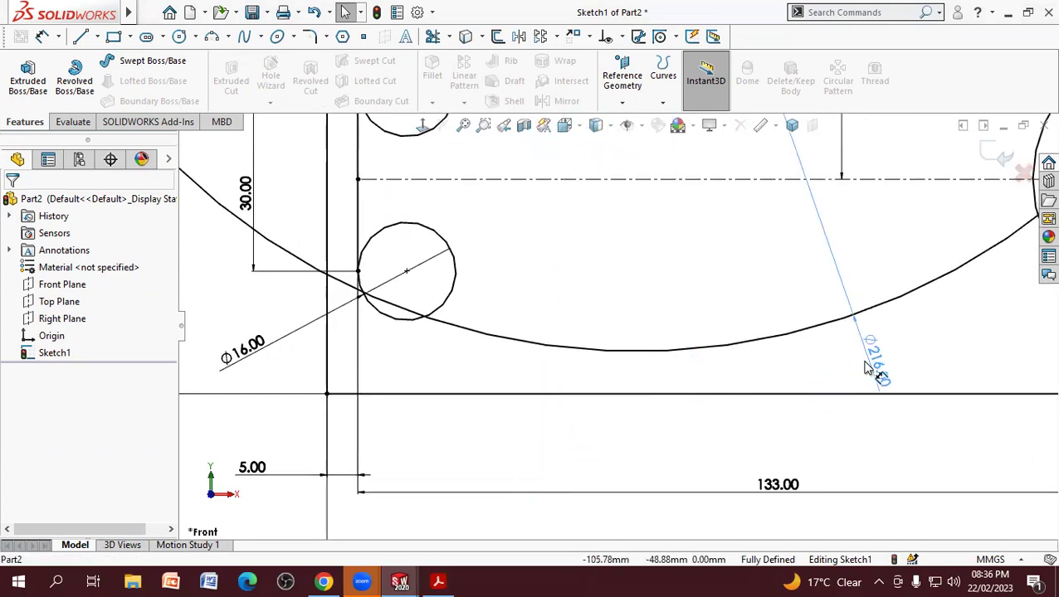
{"action": "left_click", "coordinate": [709, 438]}
{"action": "scroll", "coordinate": [710, 437], "scroll_direction": "up", "scroll_amount": 1}
{"action": "scroll", "coordinate": [709, 371], "scroll_direction": "up", "scroll_amount": 1}
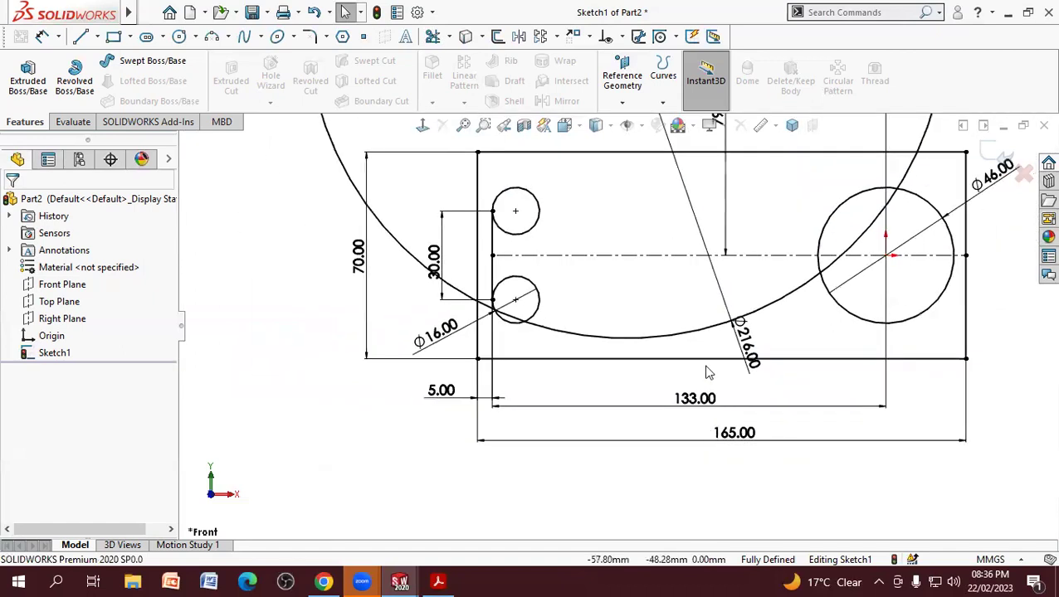
{"action": "scroll", "coordinate": [601, 280], "scroll_direction": "down", "scroll_amount": 3}
Step: Draw a straight line below the lower small circle toward the large arc
{"action": "left_click", "coordinate": [80, 35]}
{"action": "scroll", "coordinate": [496, 394], "scroll_direction": "down", "scroll_amount": 1}
{"action": "scroll", "coordinate": [496, 394], "scroll_direction": "down", "scroll_amount": 2}
{"action": "scroll", "coordinate": [496, 395], "scroll_direction": "down", "scroll_amount": 1}
{"action": "scroll", "coordinate": [496, 394], "scroll_direction": "down", "scroll_amount": 2}
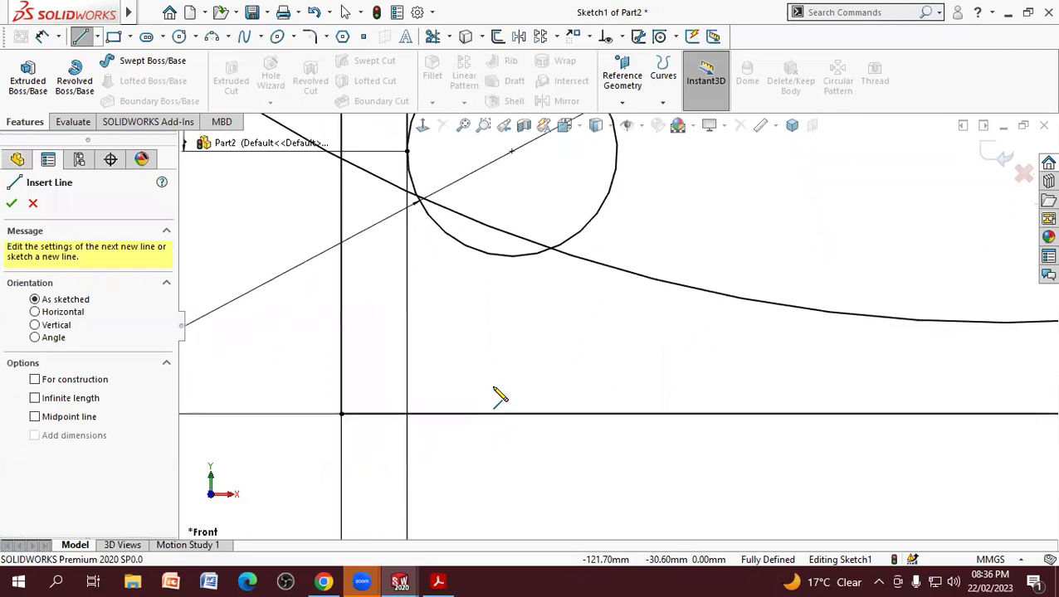
{"action": "left_click", "coordinate": [418, 250]}
{"action": "right_click", "coordinate": [873, 343]}
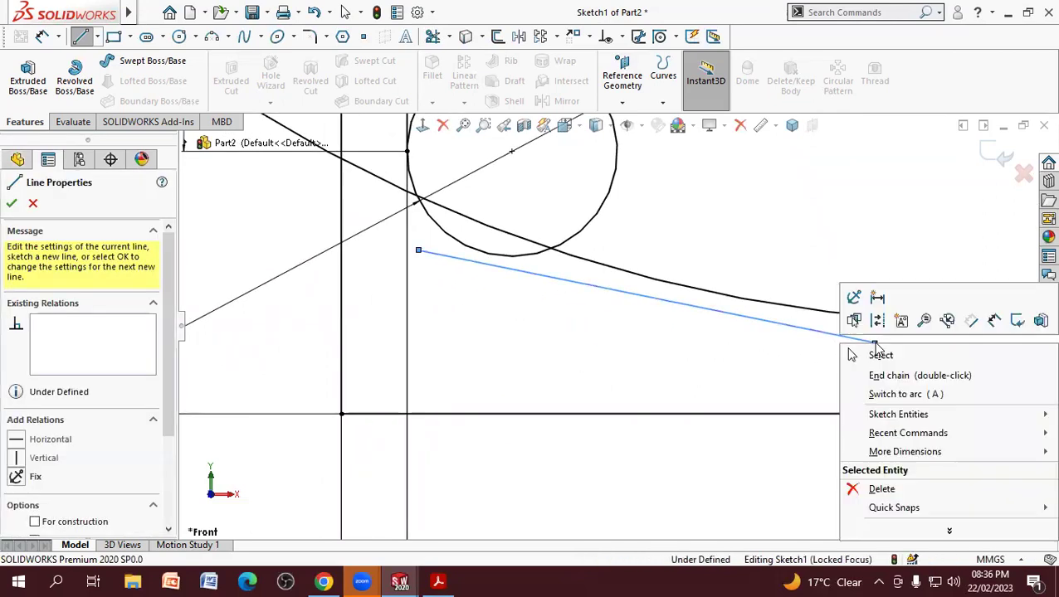
{"action": "left_click", "coordinate": [878, 355]}
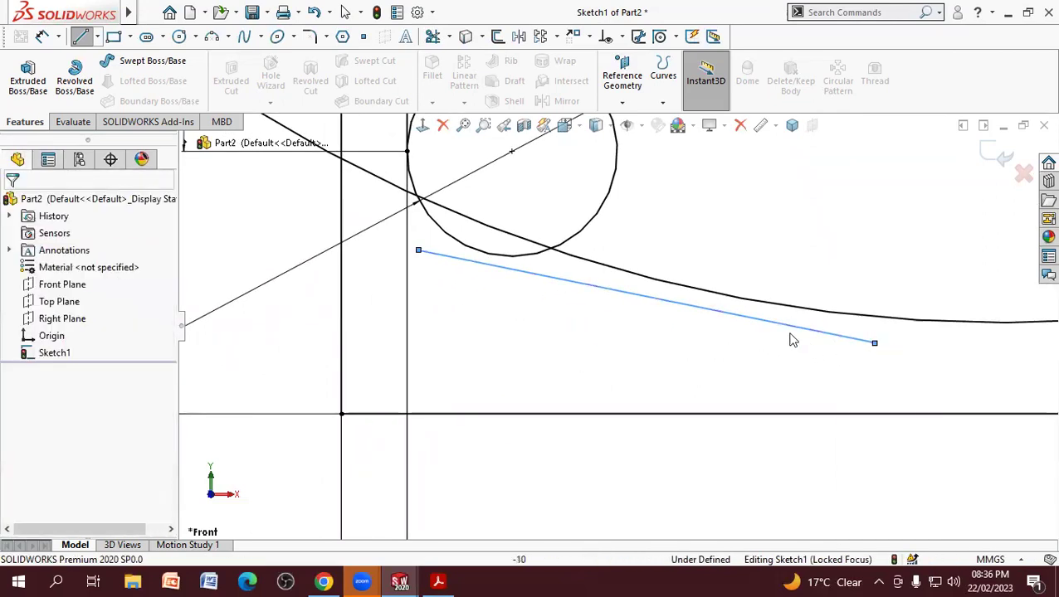
Step: Make the new line tangent to both the lower small circle and the large arc
{"action": "left_click", "coordinate": [532, 259]}
{"action": "left_click", "coordinate": [523, 272]}
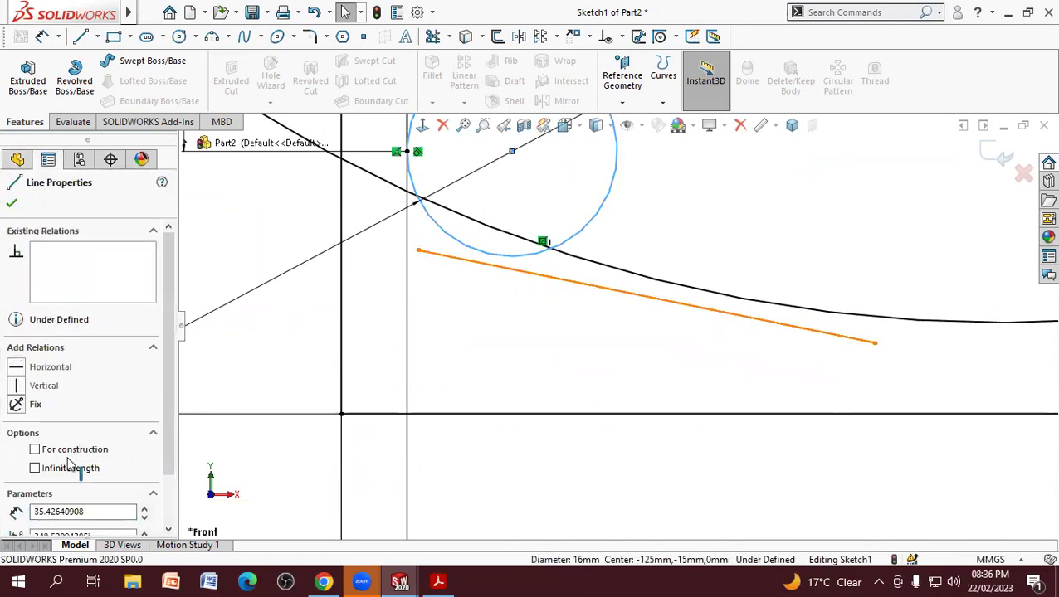
{"action": "left_click", "coordinate": [23, 450]}
{"action": "left_click", "coordinate": [643, 328]}
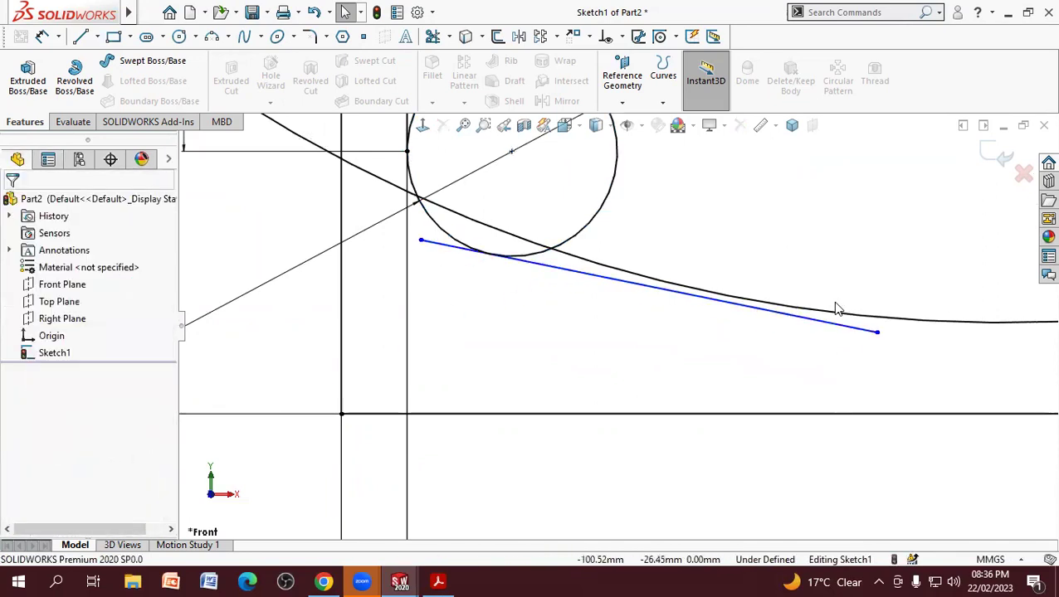
{"action": "left_click", "coordinate": [838, 314]}
{"action": "left_click", "coordinate": [820, 322]}
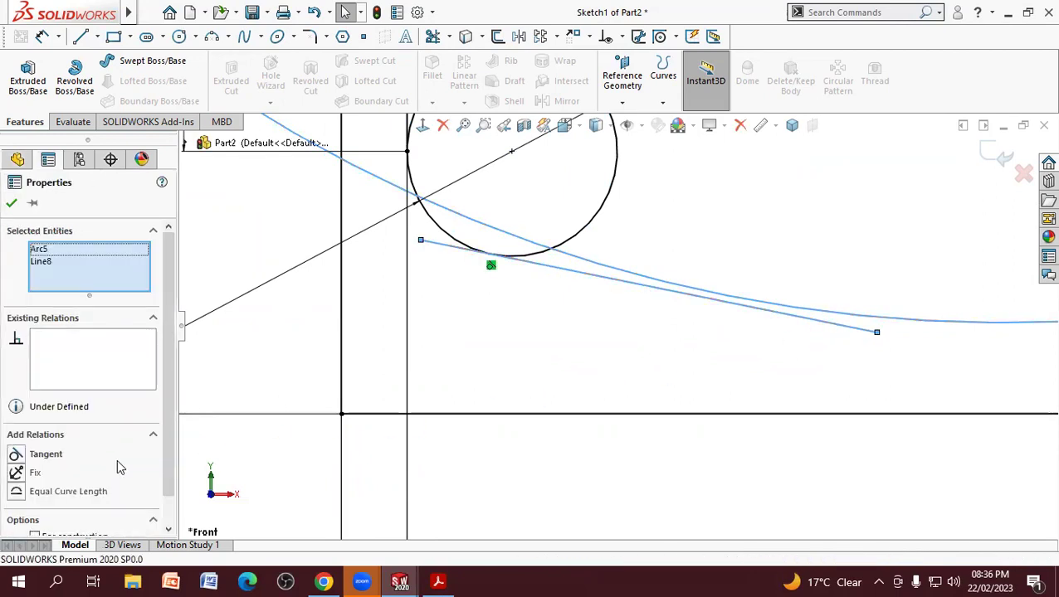
{"action": "left_click", "coordinate": [16, 455]}
{"action": "left_click", "coordinate": [518, 362]}
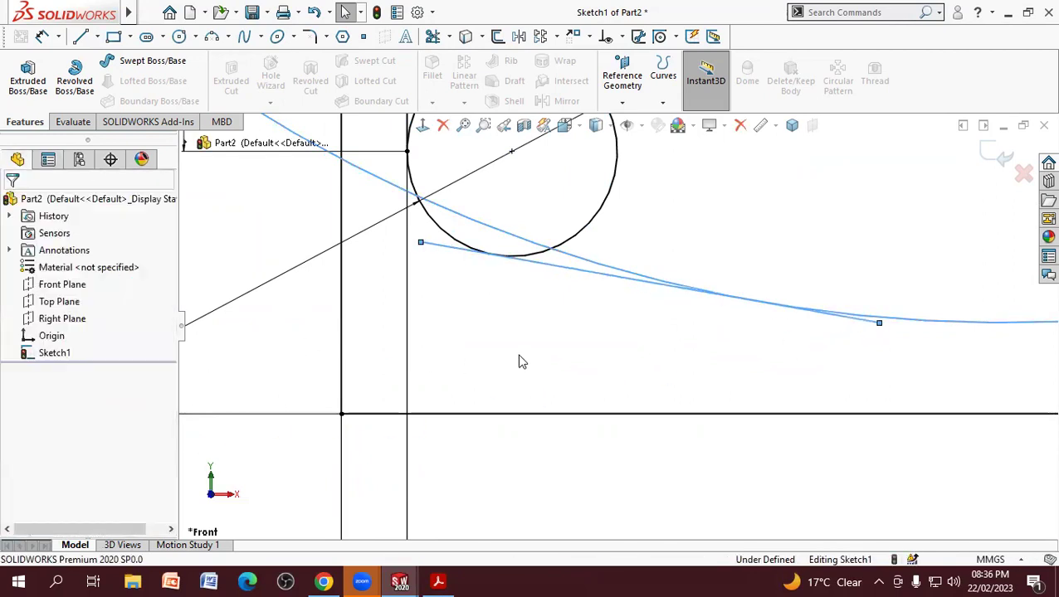
{"action": "left_click", "coordinate": [432, 36]}
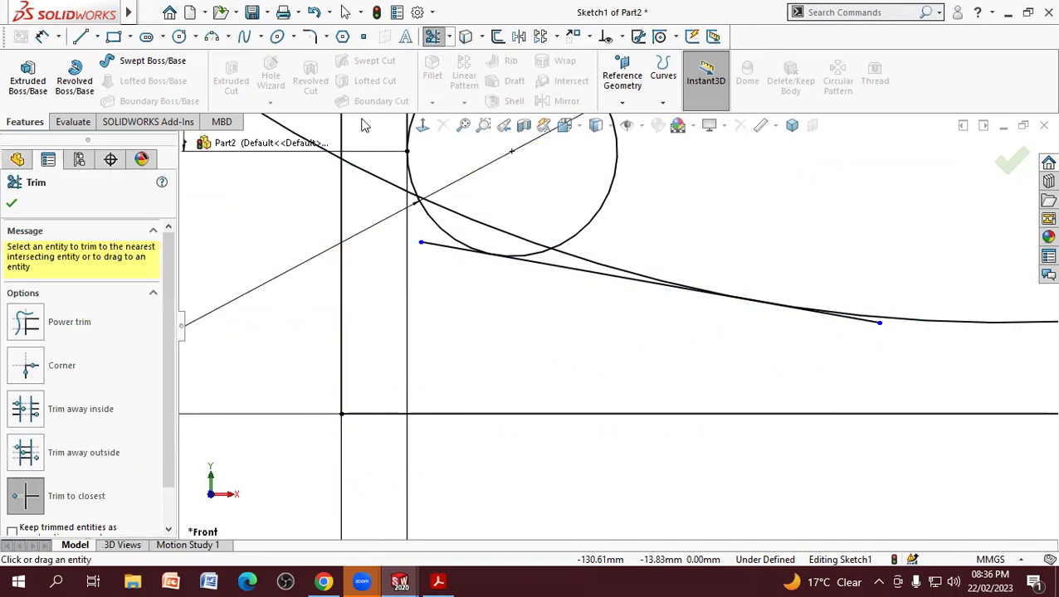
Step: Trim the line's excess ends and the arc pieces around the small circle
{"action": "left_click", "coordinate": [426, 251]}
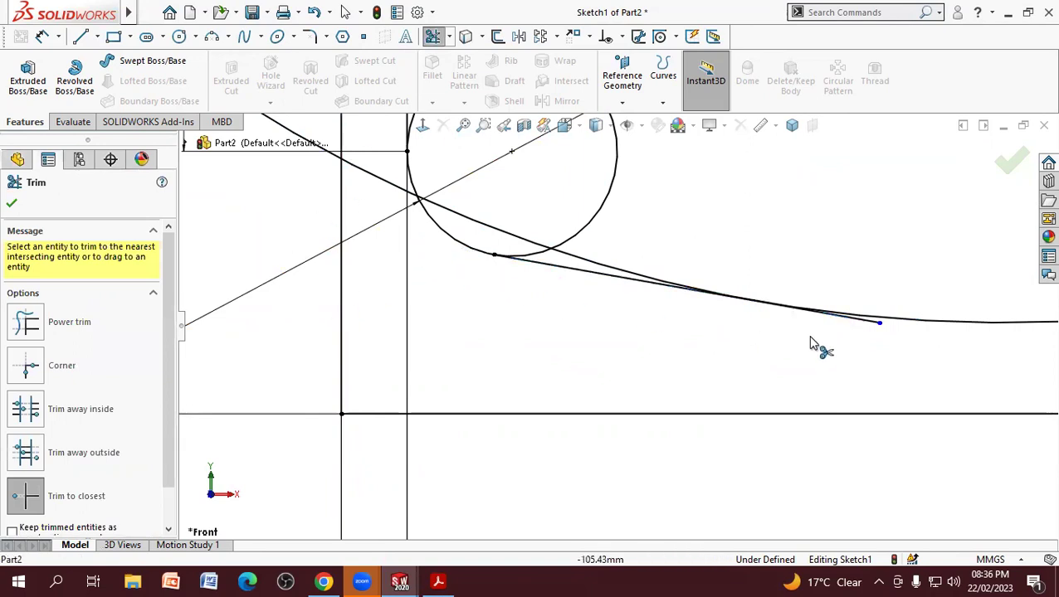
{"action": "left_click", "coordinate": [874, 325]}
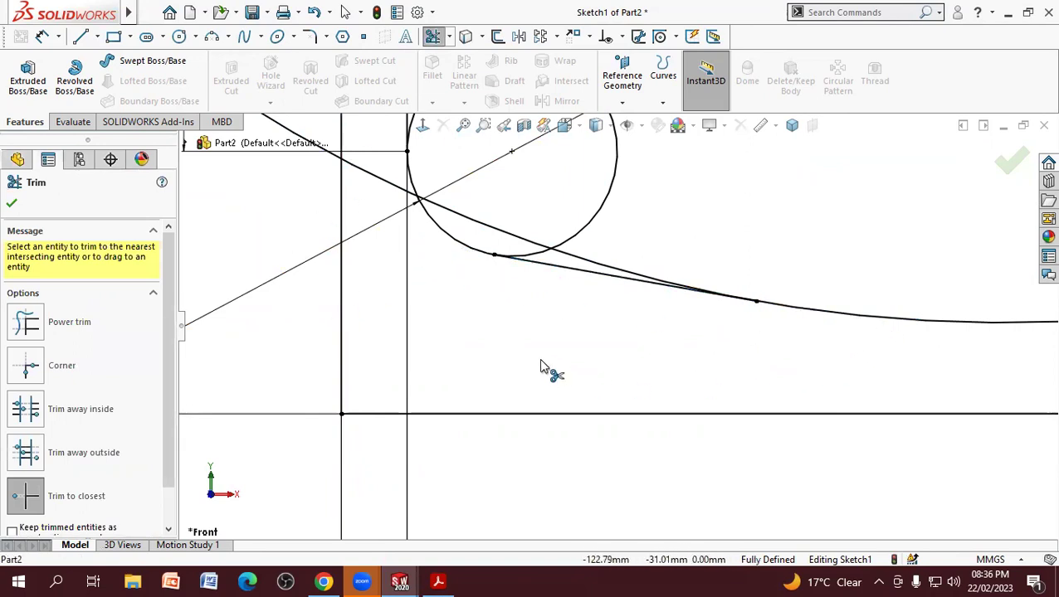
{"action": "left_click", "coordinate": [509, 239]}
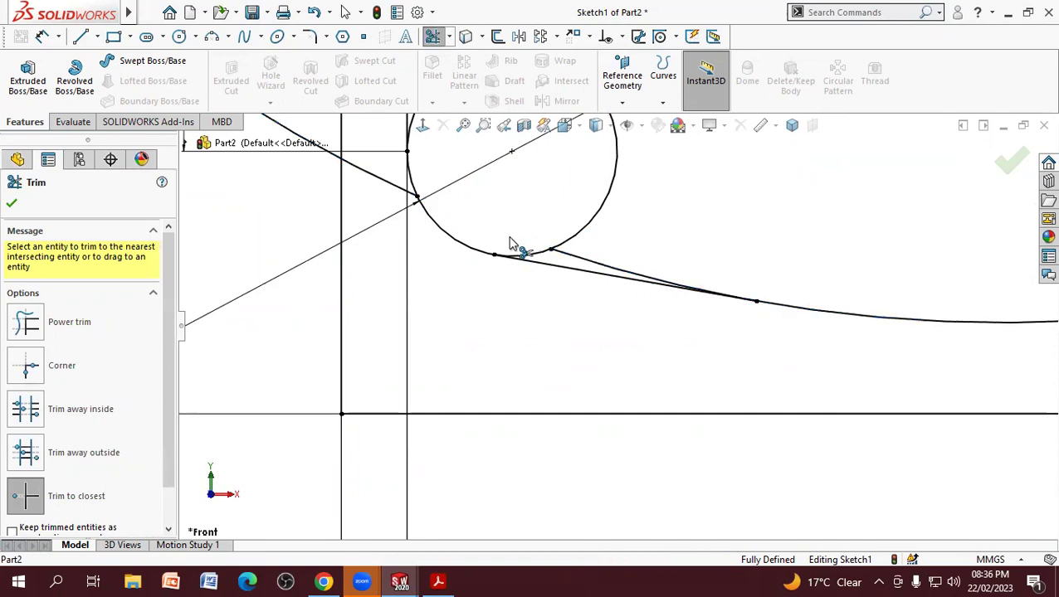
{"action": "left_click", "coordinate": [585, 264]}
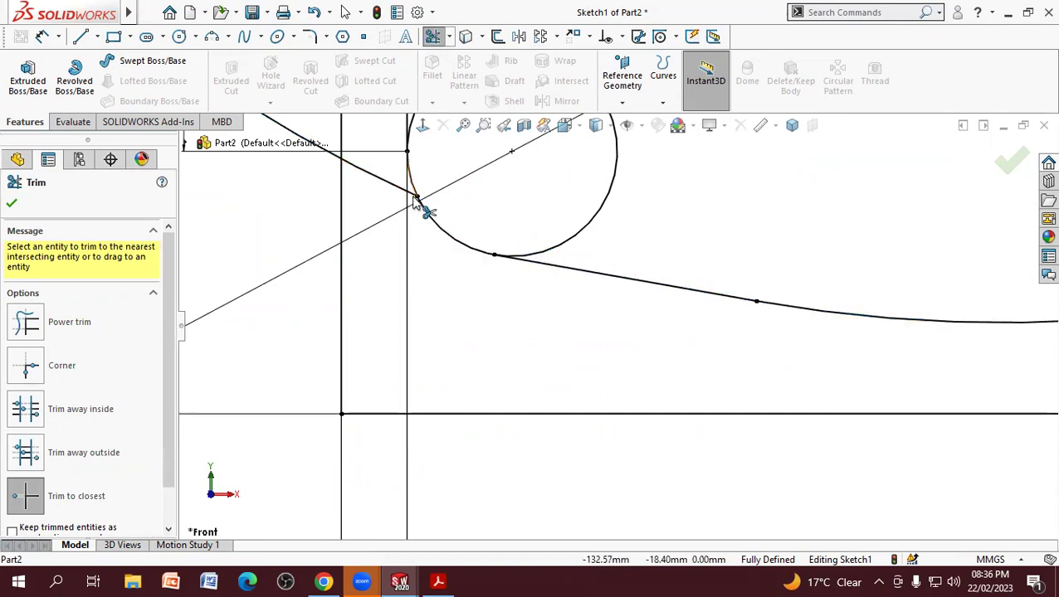
{"action": "scroll", "coordinate": [423, 206], "scroll_direction": "up", "scroll_amount": 3}
{"action": "scroll", "coordinate": [539, 281], "scroll_direction": "down", "scroll_amount": 3}
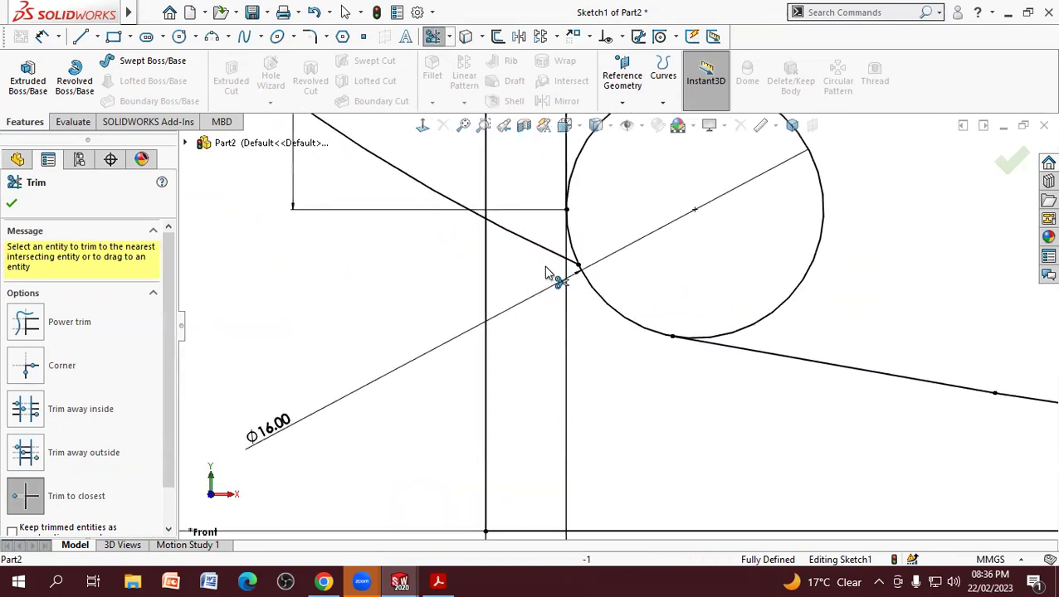
{"action": "scroll", "coordinate": [580, 273], "scroll_direction": "down", "scroll_amount": 2}
{"action": "left_click", "coordinate": [605, 271]}
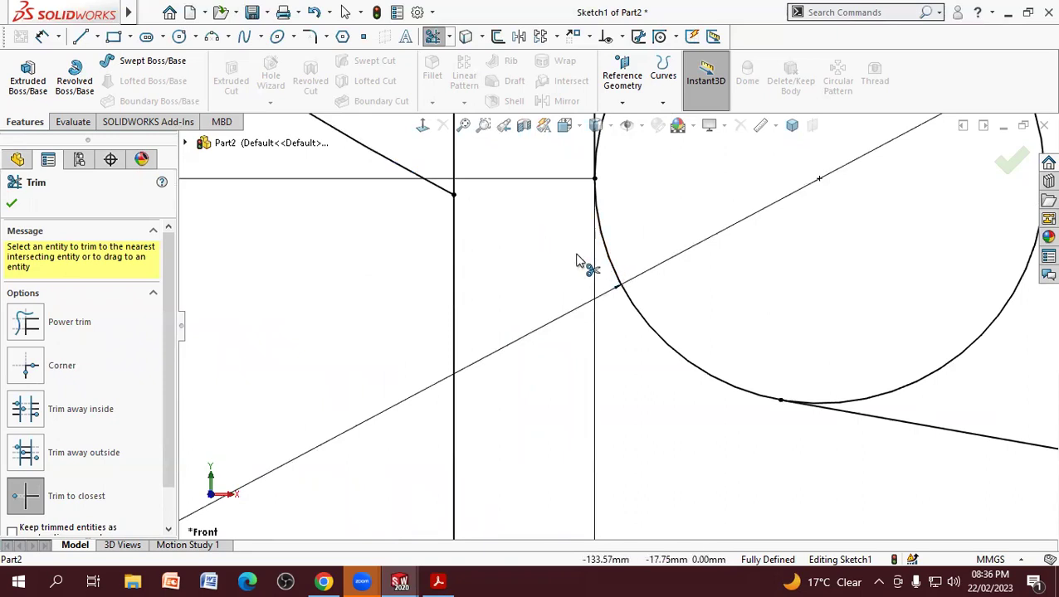
{"action": "left_click", "coordinate": [433, 191]}
Step: Trim the arc parts at the large circle and most of the lower small circle
{"action": "scroll", "coordinate": [371, 319], "scroll_direction": "up", "scroll_amount": 3}
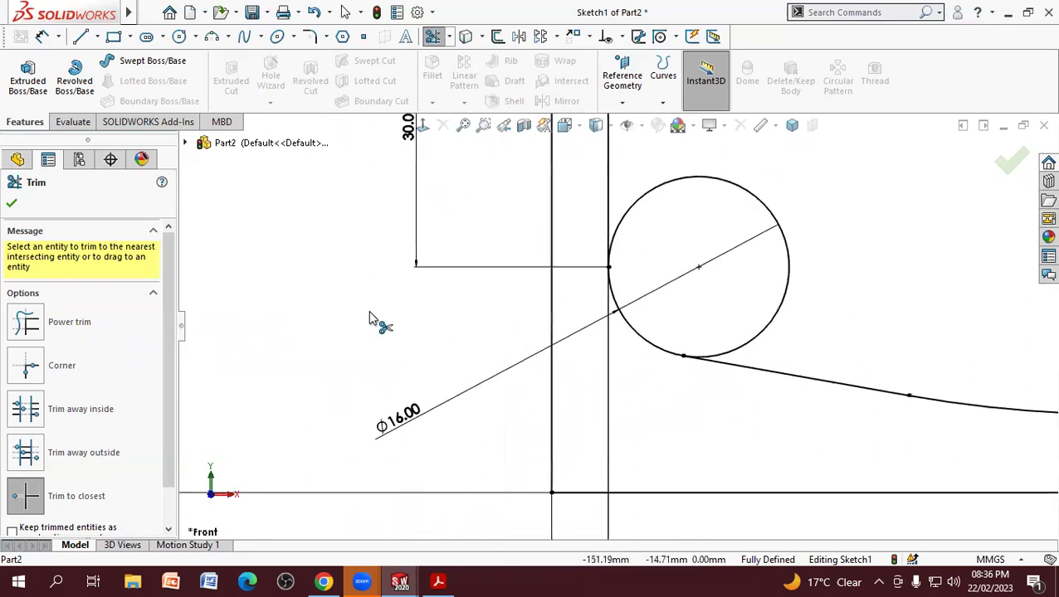
{"action": "scroll", "coordinate": [373, 331], "scroll_direction": "up", "scroll_amount": 3}
{"action": "scroll", "coordinate": [528, 396], "scroll_direction": "up", "scroll_amount": 3}
{"action": "scroll", "coordinate": [737, 345], "scroll_direction": "down", "scroll_amount": 2}
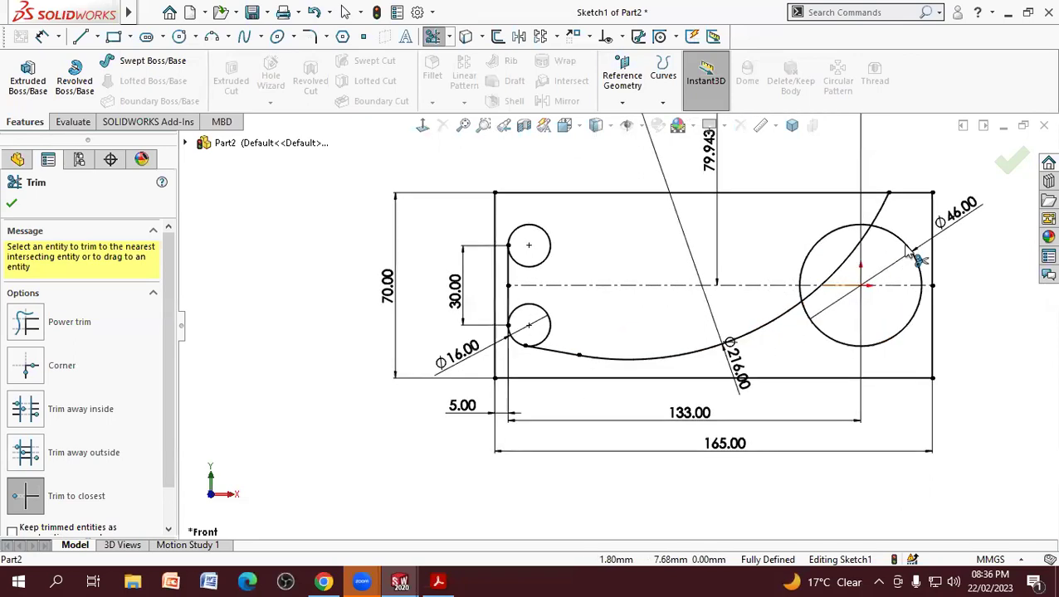
{"action": "scroll", "coordinate": [880, 243], "scroll_direction": "down", "scroll_amount": 1}
{"action": "left_click", "coordinate": [879, 201]}
{"action": "left_click", "coordinate": [858, 237]}
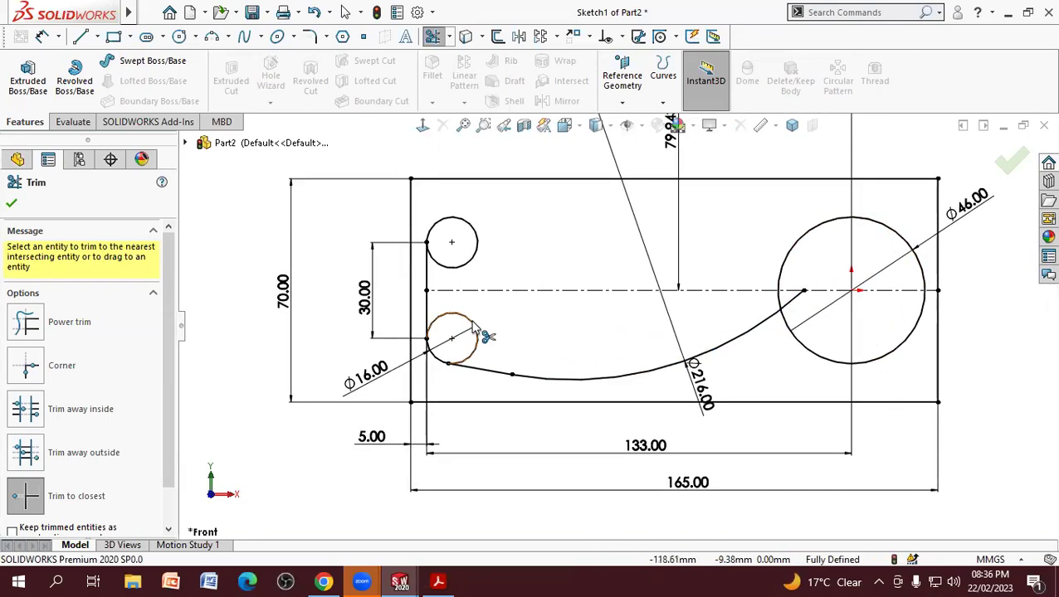
{"action": "left_click", "coordinate": [430, 326]}
{"action": "left_click", "coordinate": [13, 206]}
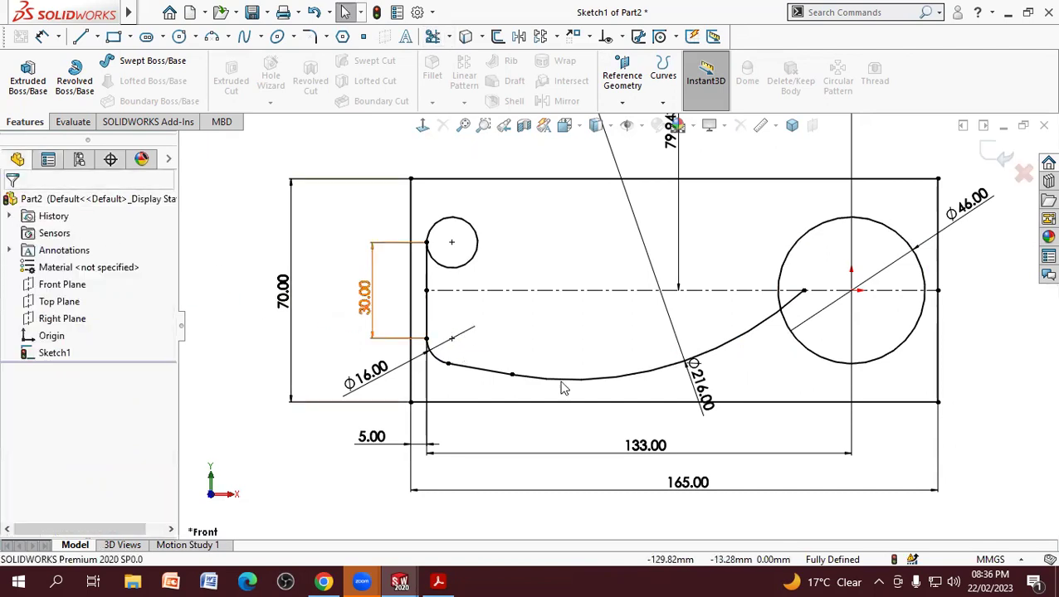
{"action": "left_click", "coordinate": [439, 581]}
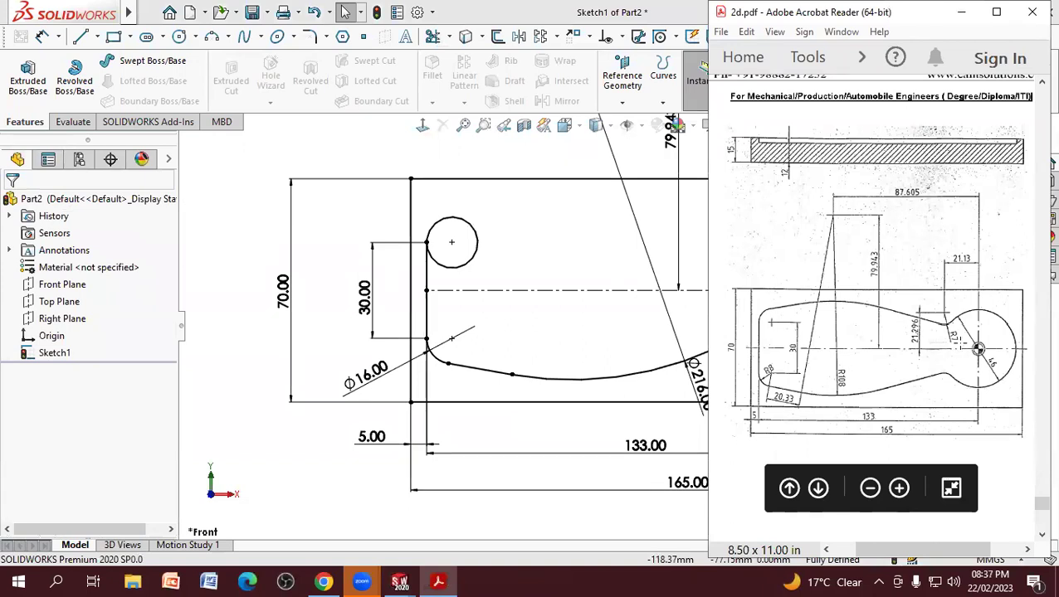
Step: Draw a Ø14 circle above the centreline, left of the Ø46 circle
{"action": "left_click", "coordinate": [180, 36]}
{"action": "left_click", "coordinate": [758, 223]}
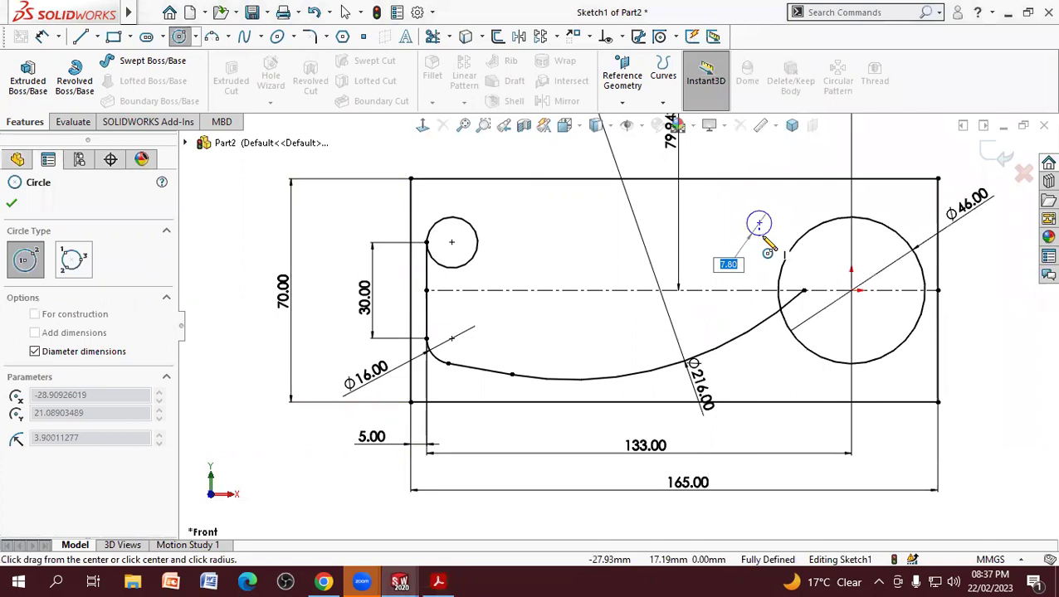
{"action": "type", "text": "14"}
{"action": "key", "text": "Return"}
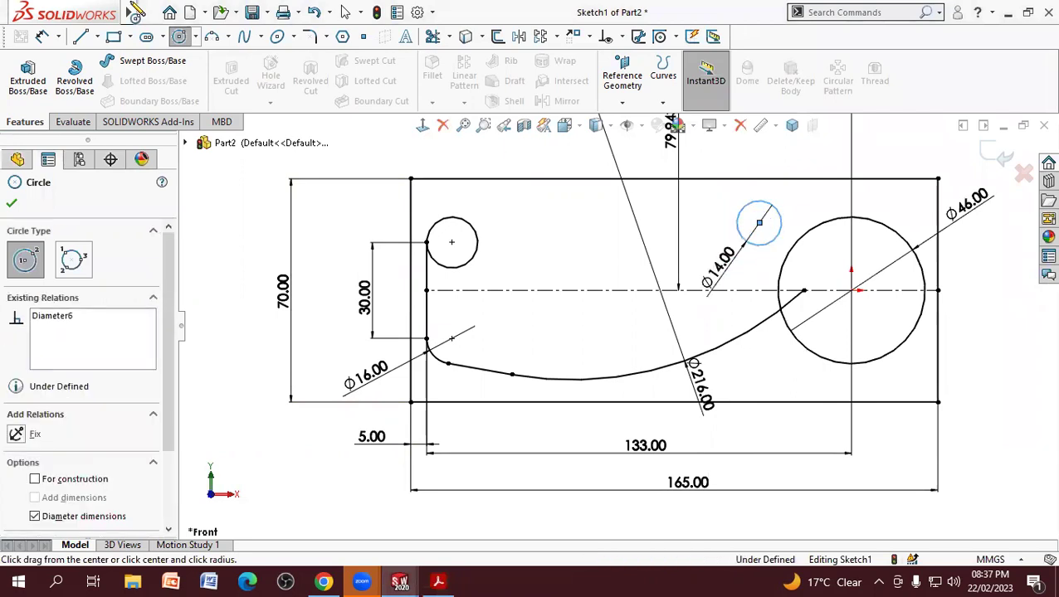
{"action": "left_click", "coordinate": [42, 35]}
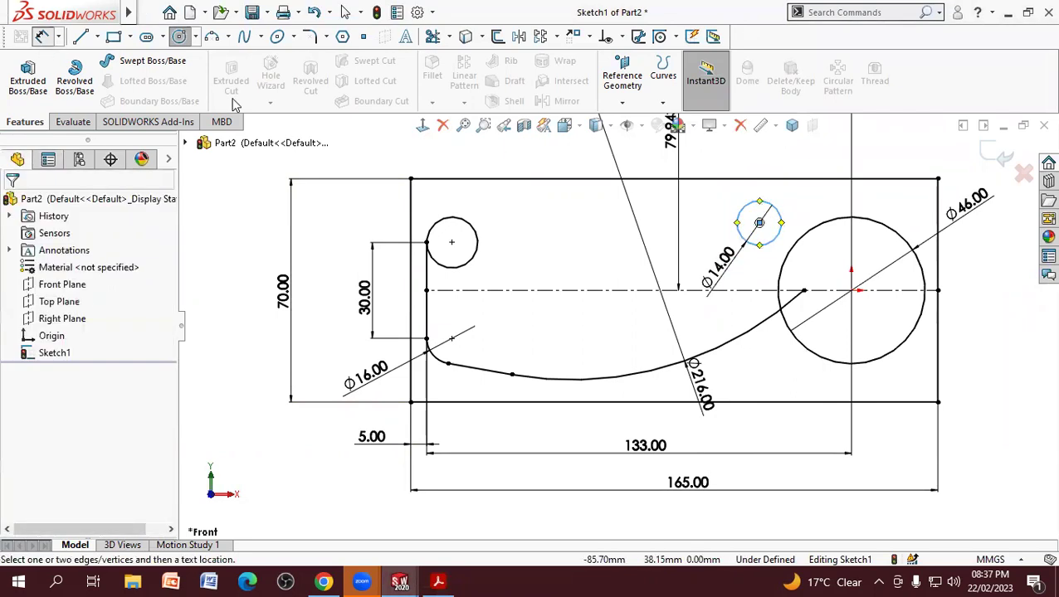
Step: Dimension the Ø14 circle's height above the centreline as 21.296
{"action": "left_click", "coordinate": [757, 291]}
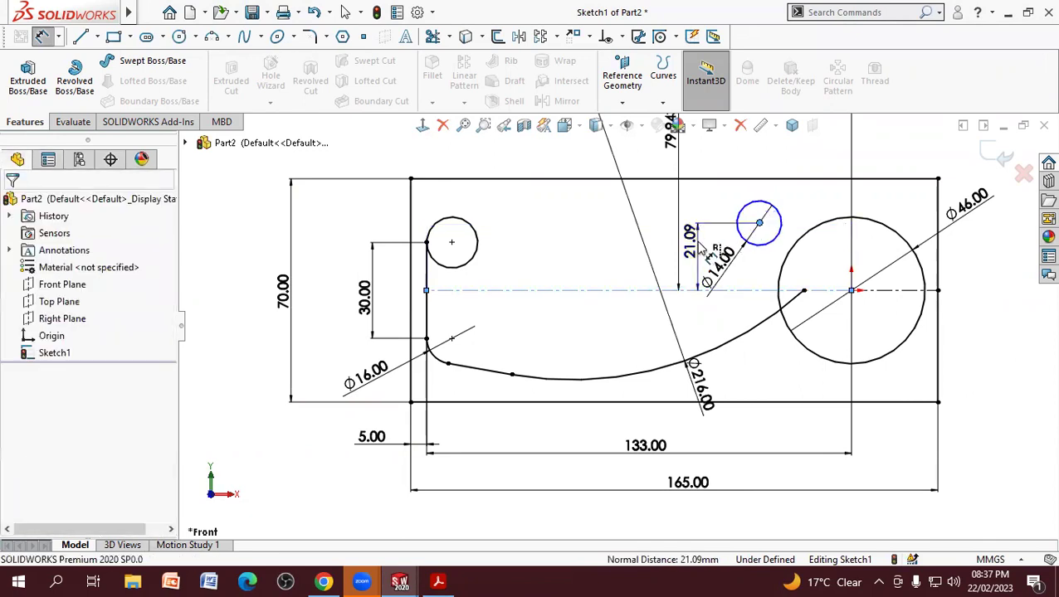
{"action": "double_click", "coordinate": [697, 242]}
{"action": "type", "text": "21."}
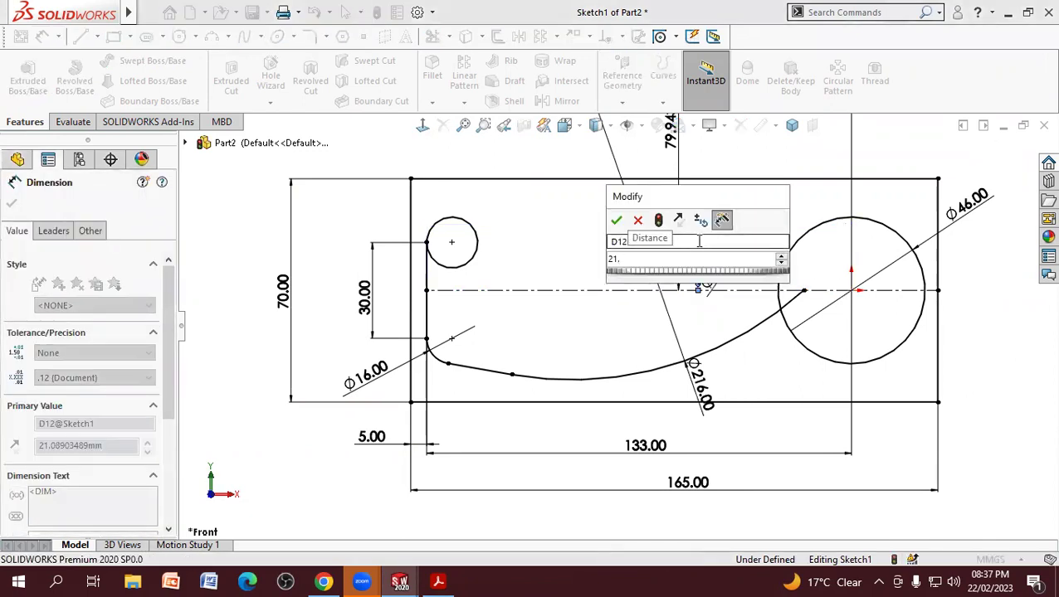
{"action": "type", "text": "296"}
{"action": "key", "text": "Return"}
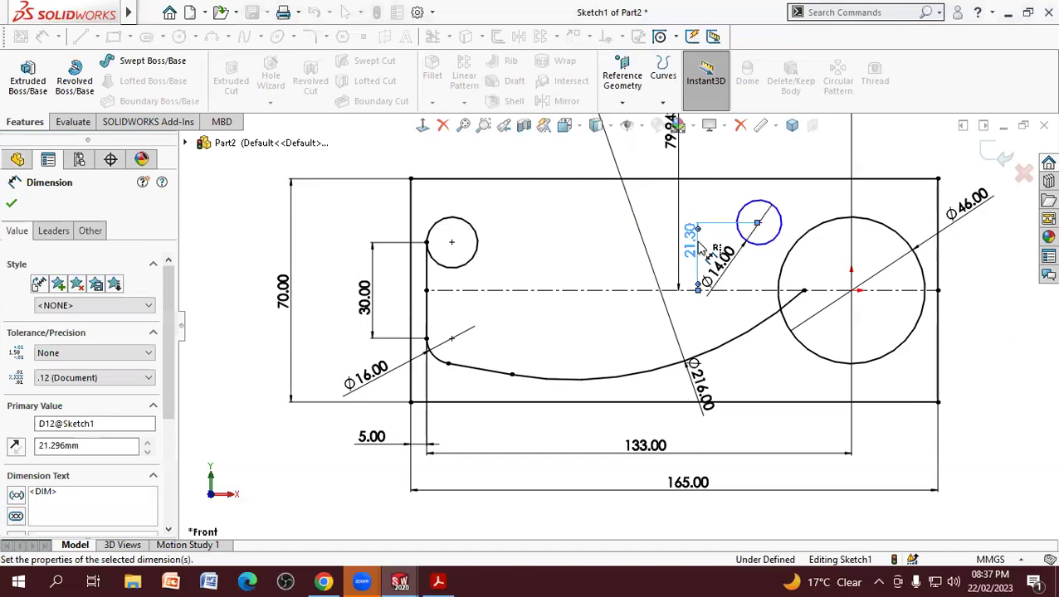
{"action": "left_click", "coordinate": [438, 581]}
{"action": "left_click", "coordinate": [438, 581]}
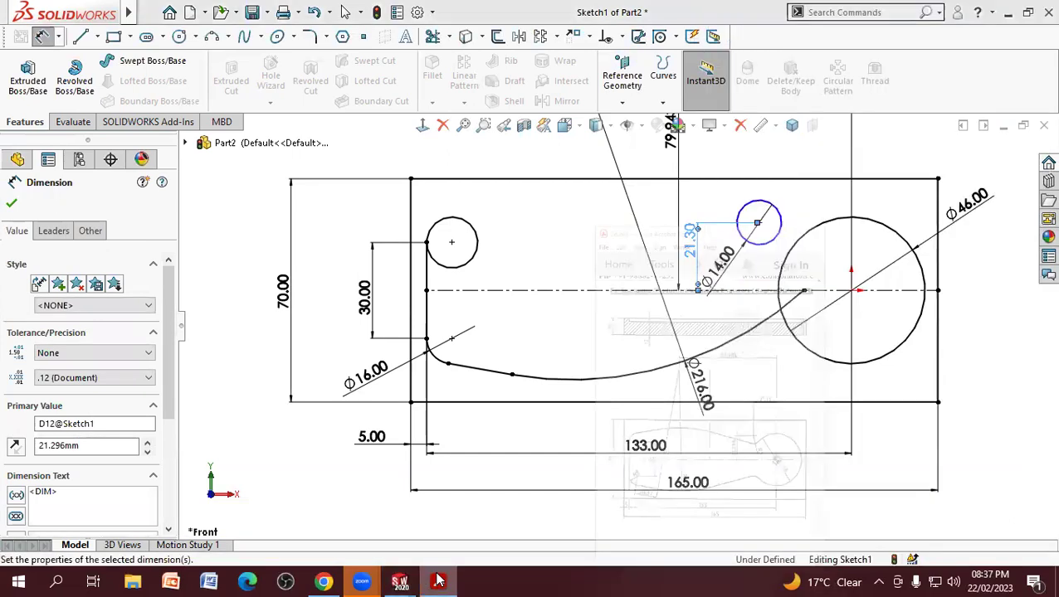
Step: Set the horizontal distance between the large and Ø14 circle centres to 21.13
{"action": "left_click", "coordinate": [852, 300]}
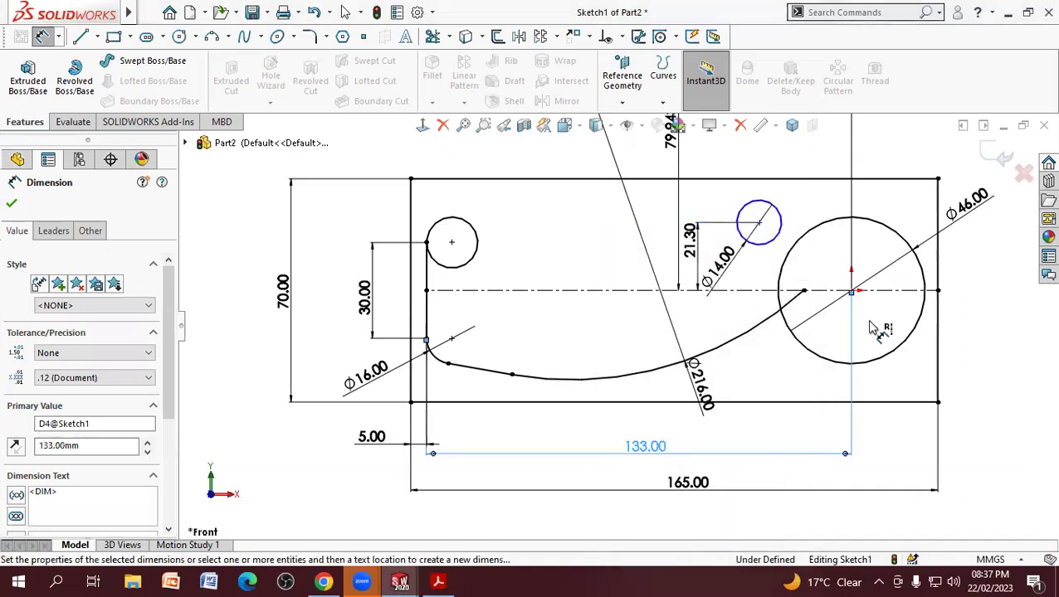
{"action": "key", "text": "Escape"}
{"action": "left_click", "coordinate": [852, 292]}
{"action": "left_click", "coordinate": [759, 222]}
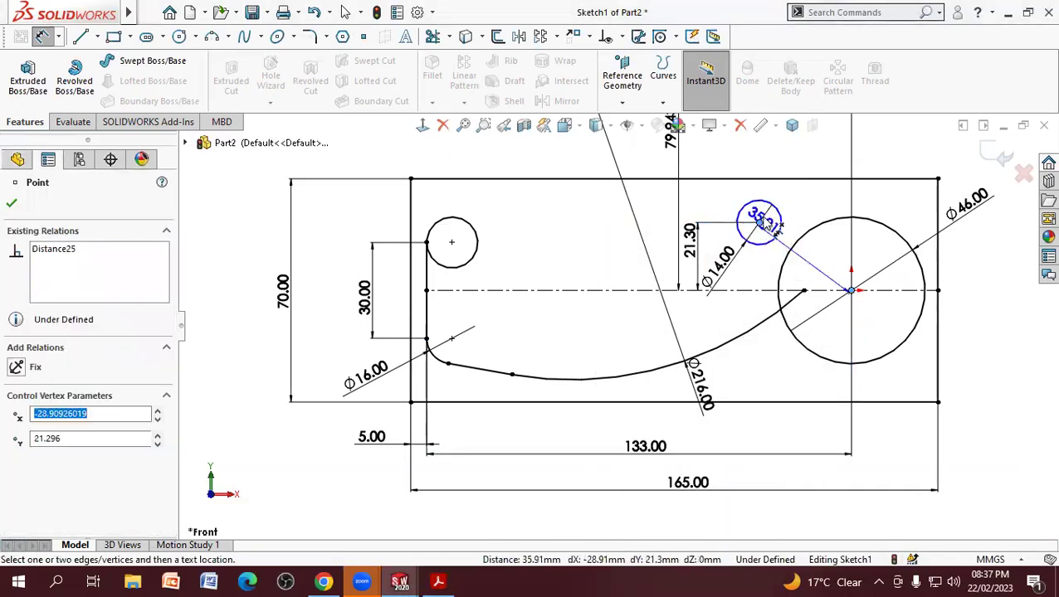
{"action": "left_click", "coordinate": [799, 174]}
{"action": "type", "text": "21.13"}
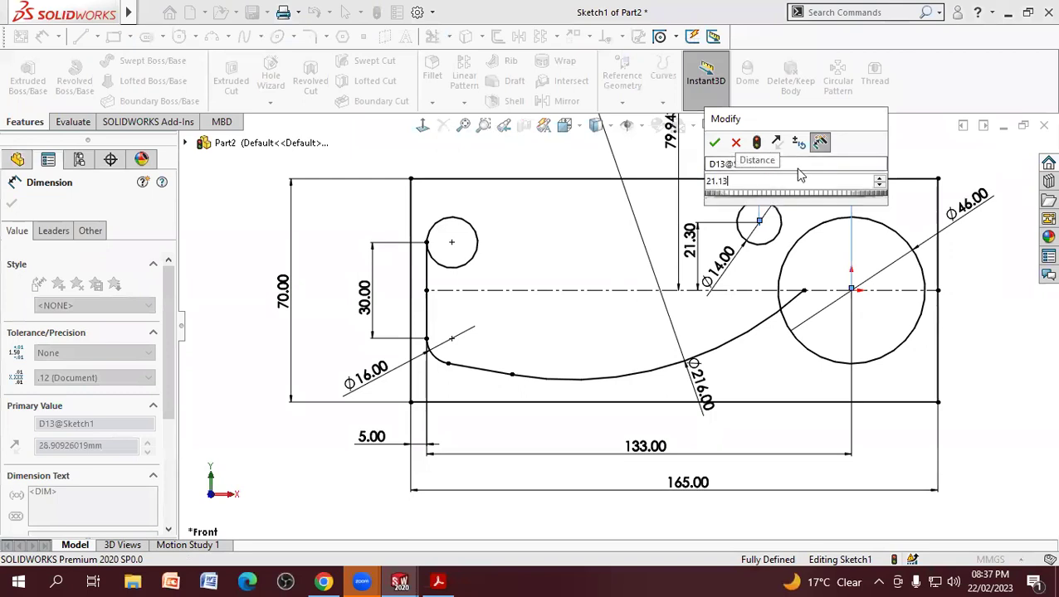
{"action": "key", "text": "Return"}
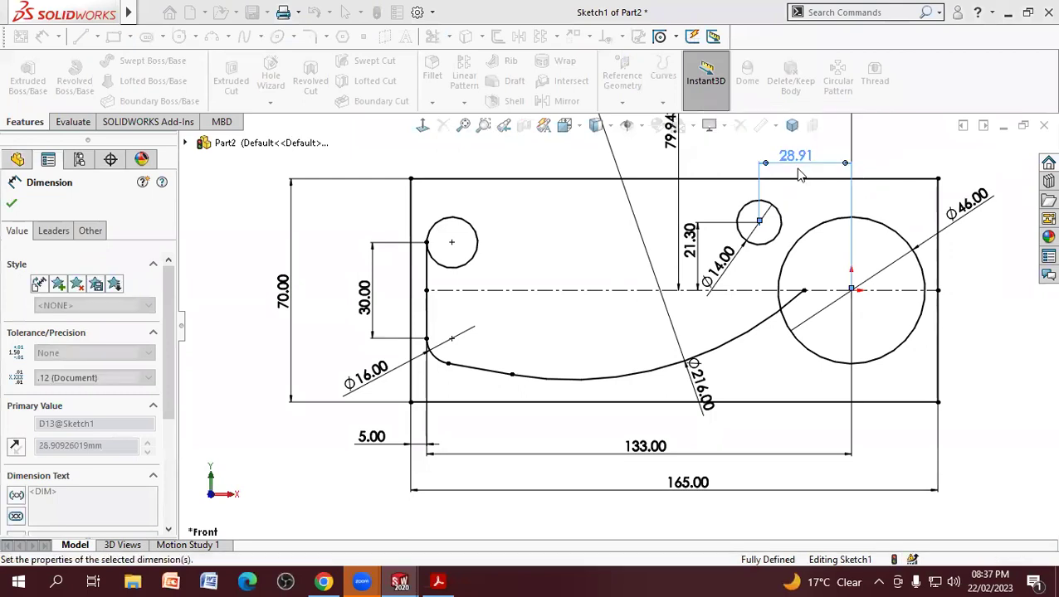
{"action": "right_click", "coordinate": [703, 275]}
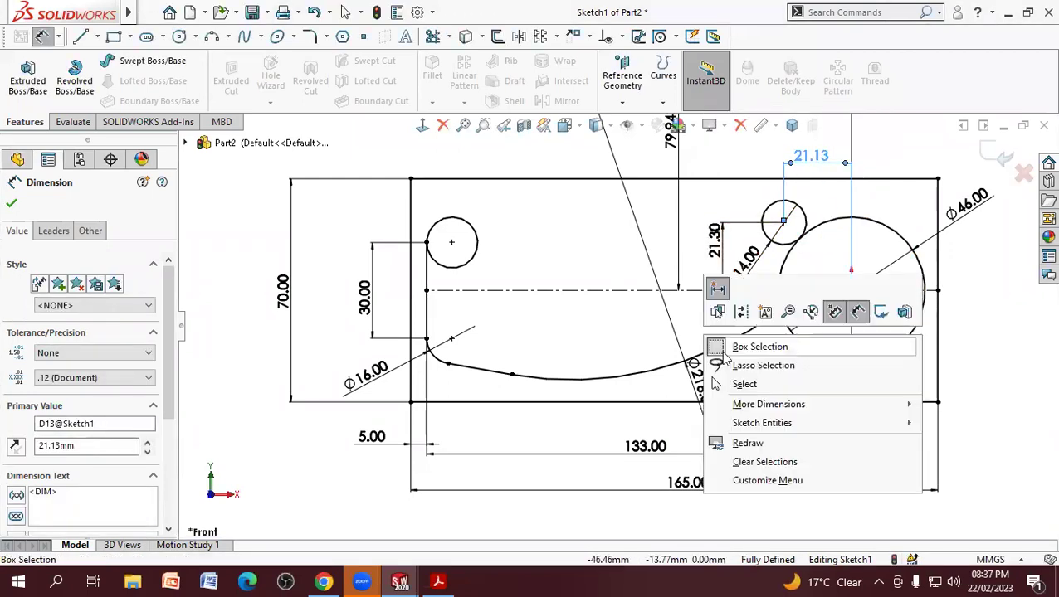
{"action": "left_click", "coordinate": [734, 382]}
Step: Show the 21.30 vertical dimension to three decimals, reading 21.296
{"action": "left_click", "coordinate": [717, 245]}
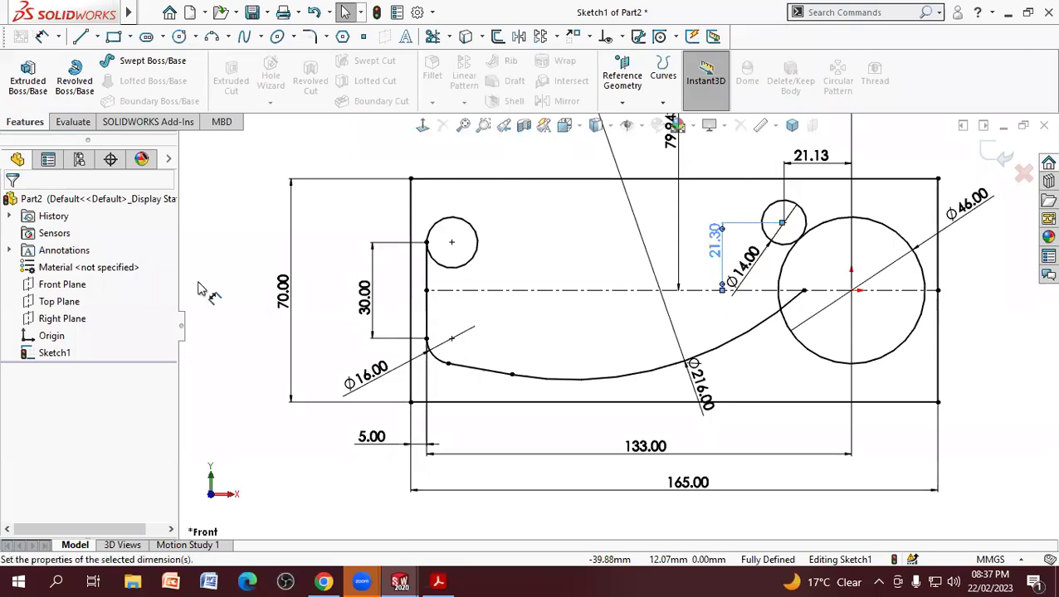
{"action": "left_click", "coordinate": [73, 378]}
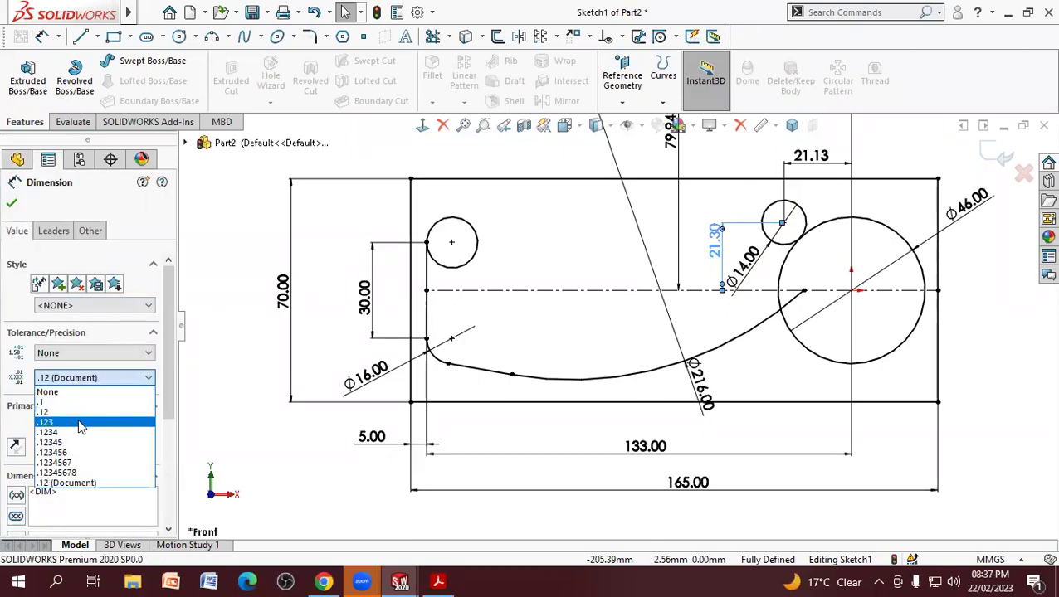
{"action": "left_click", "coordinate": [81, 424]}
{"action": "left_click", "coordinate": [326, 223]}
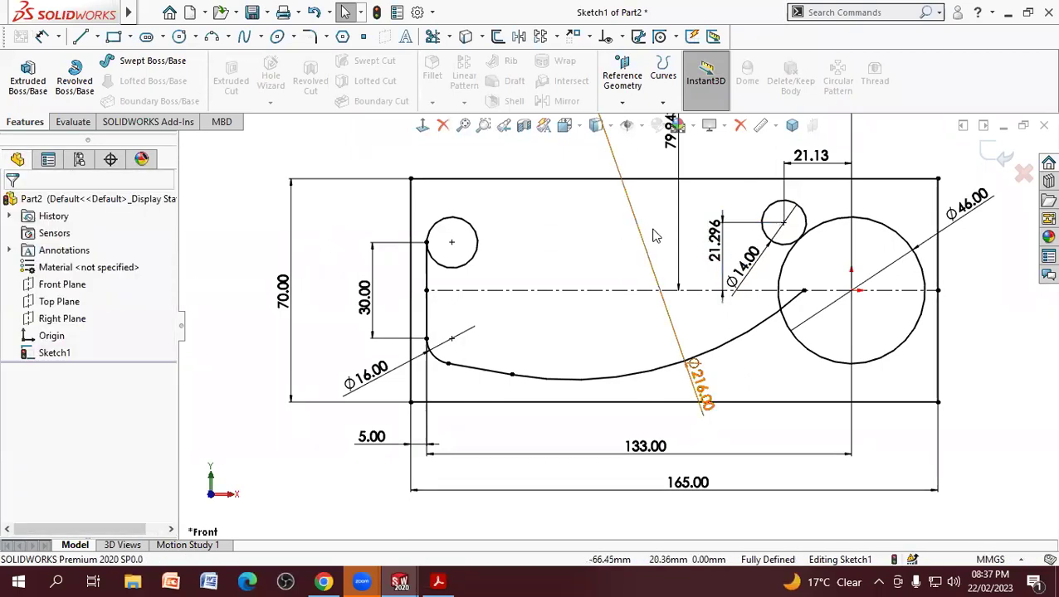
{"action": "left_click", "coordinate": [773, 382]}
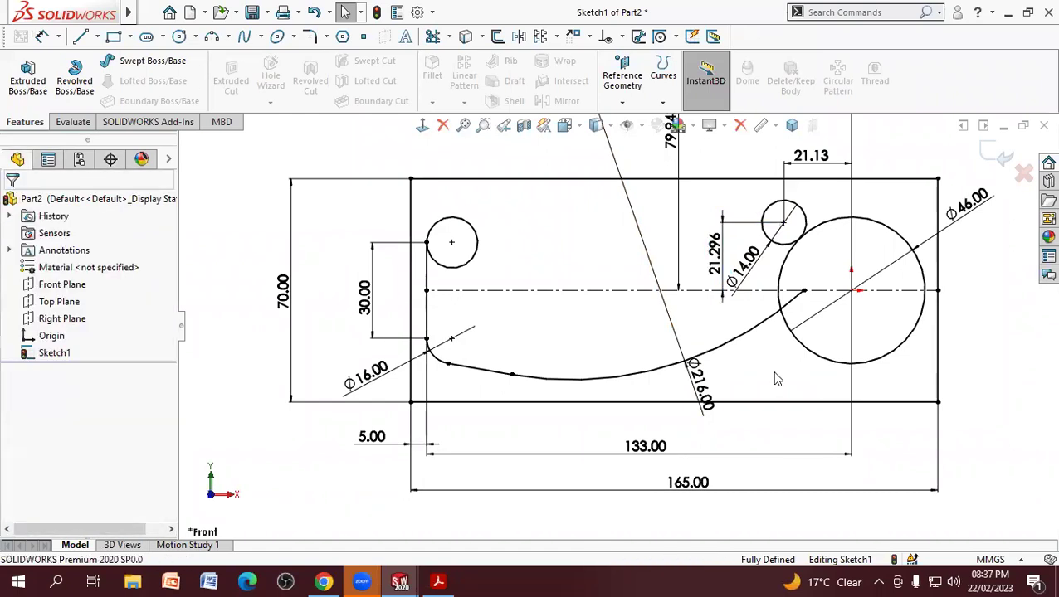
Step: Mirror the Ø14 circle about the horizontal centreline
{"action": "left_click", "coordinate": [807, 226]}
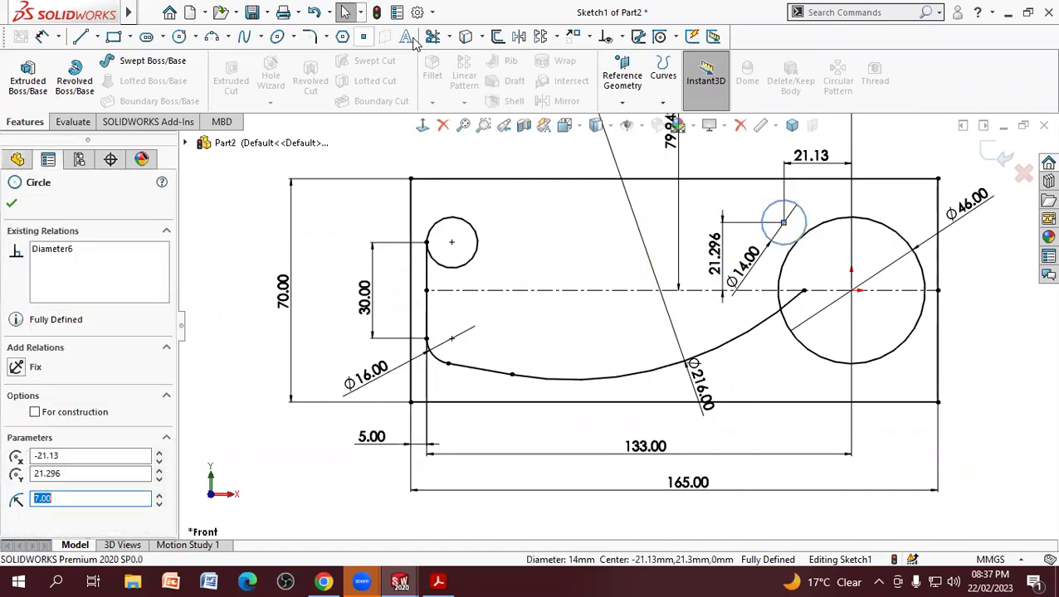
{"action": "left_click", "coordinate": [519, 38]}
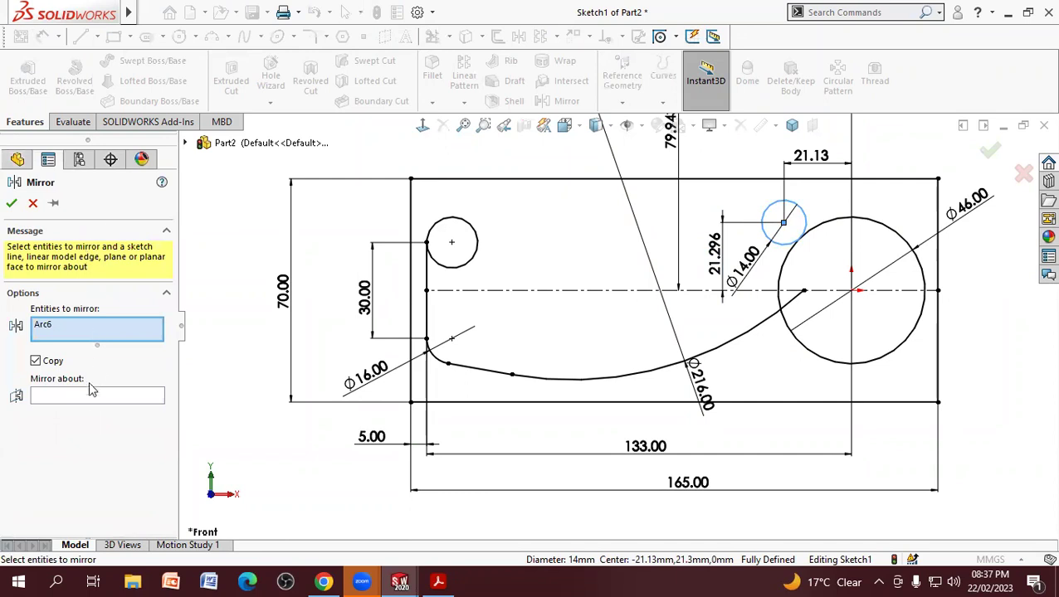
{"action": "left_click", "coordinate": [95, 395]}
{"action": "left_click", "coordinate": [570, 290]}
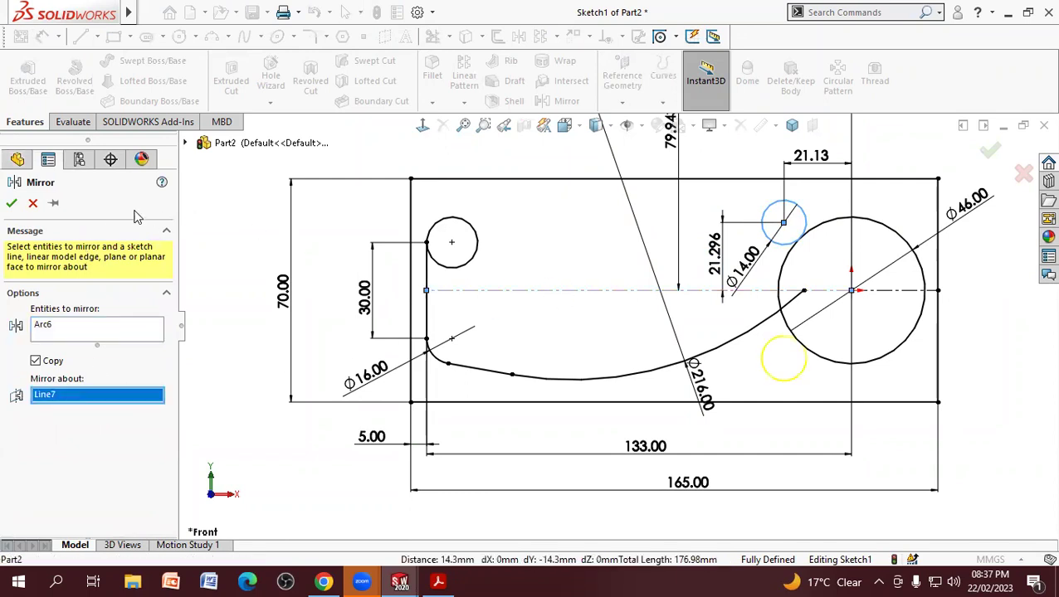
{"action": "left_click", "coordinate": [12, 204]}
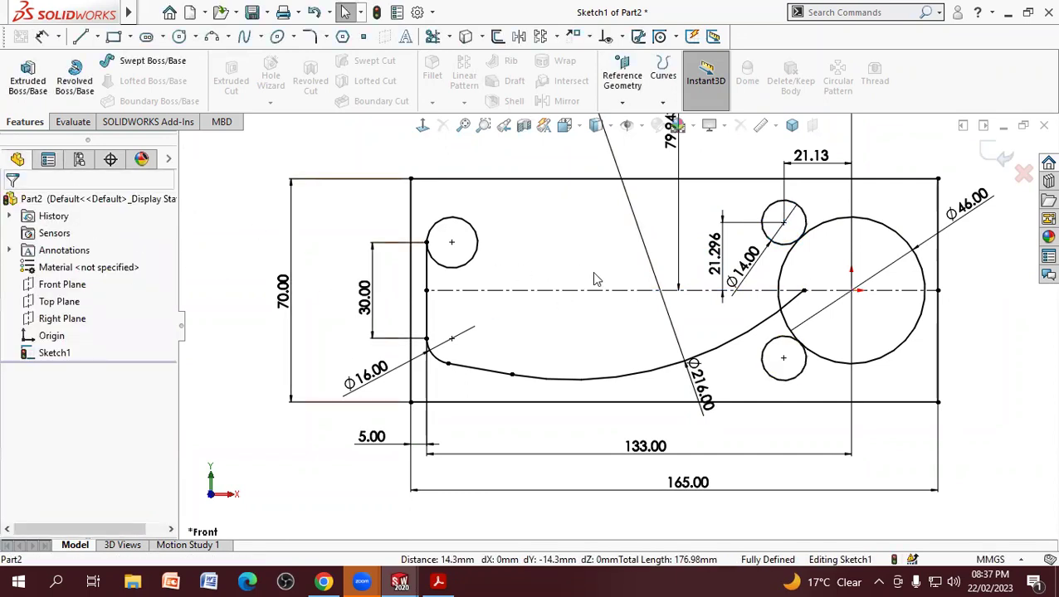
Step: Draw a straight line from the lower Ø14 circle toward the Ø216 curve
{"action": "left_click", "coordinate": [81, 37]}
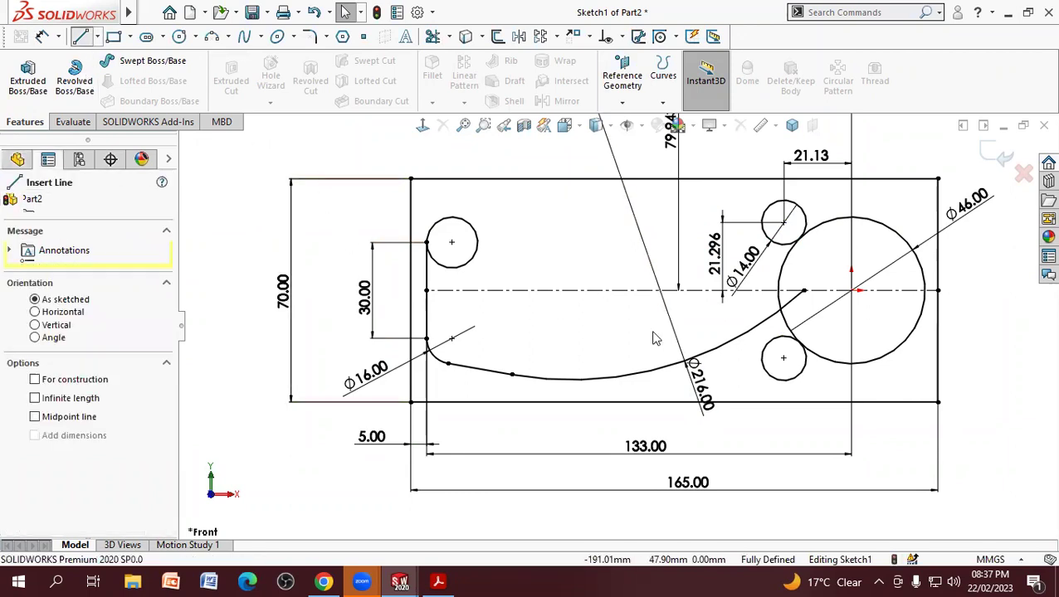
{"action": "left_click", "coordinate": [779, 333]}
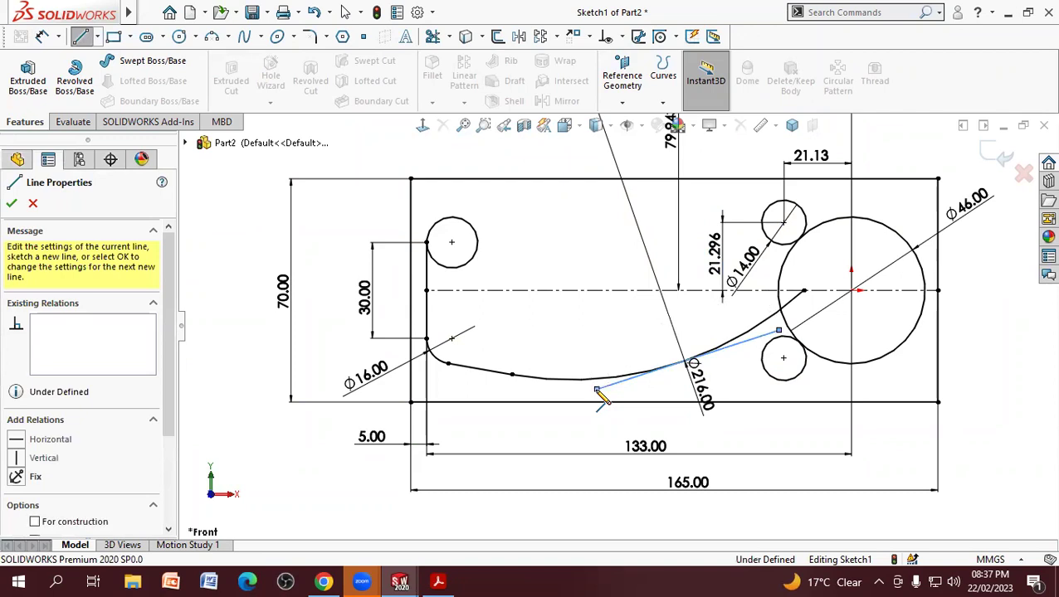
{"action": "right_click", "coordinate": [596, 390]}
{"action": "left_click", "coordinate": [632, 402]}
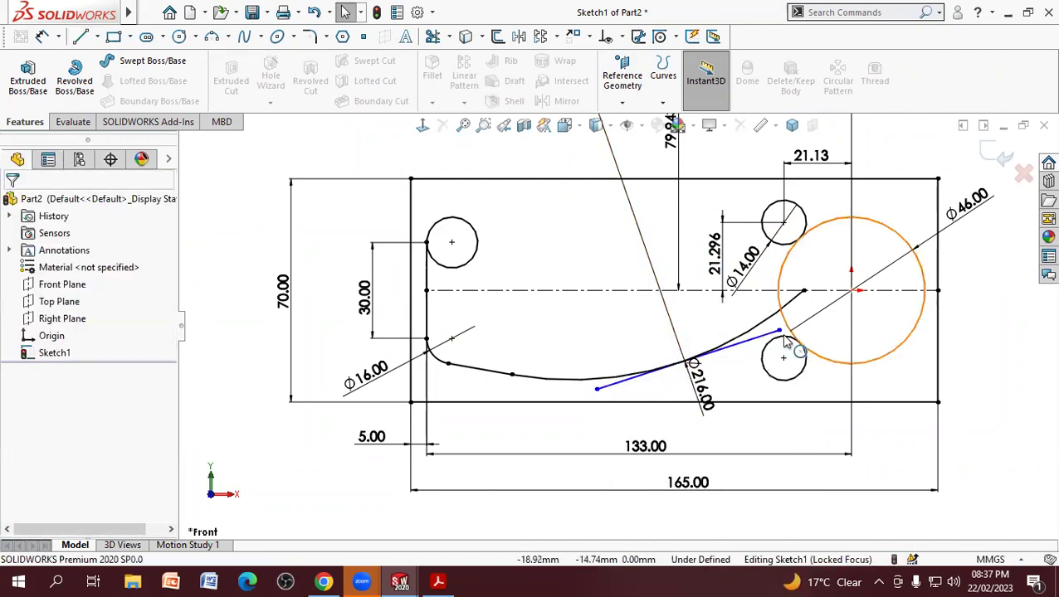
Step: Make the line tangent to both the lower Ø14 circle and the Ø216 curve
{"action": "left_click", "coordinate": [767, 343]}
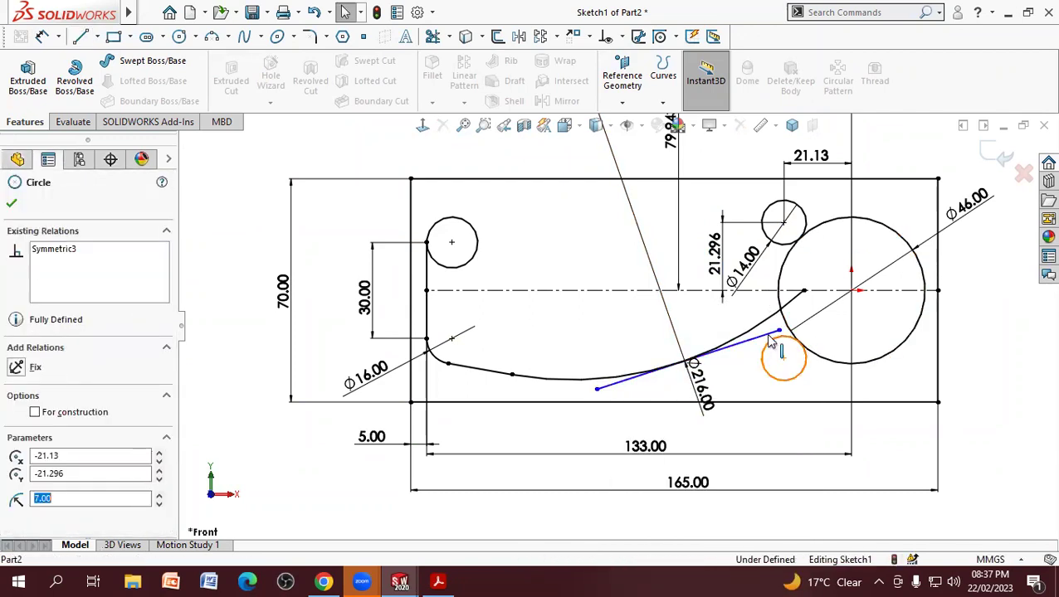
{"action": "left_click", "coordinate": [681, 380]}
{"action": "left_click", "coordinate": [656, 375], "text": "ctrl"}
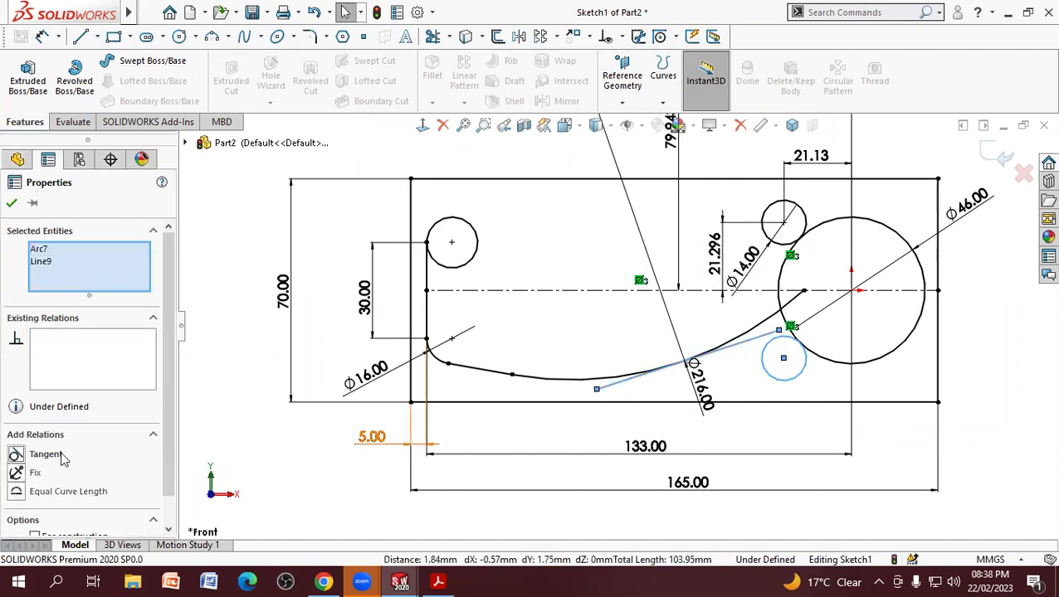
{"action": "left_click", "coordinate": [63, 459]}
{"action": "left_click", "coordinate": [324, 440]}
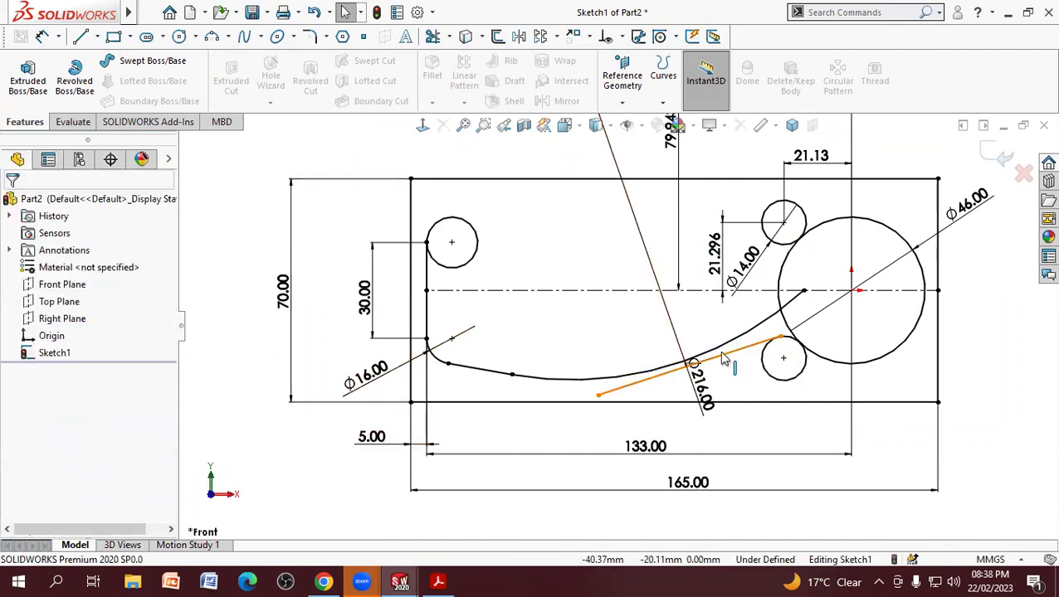
{"action": "left_click", "coordinate": [722, 358]}
{"action": "left_click", "coordinate": [630, 377]}
{"action": "left_click", "coordinate": [664, 384], "text": "ctrl"}
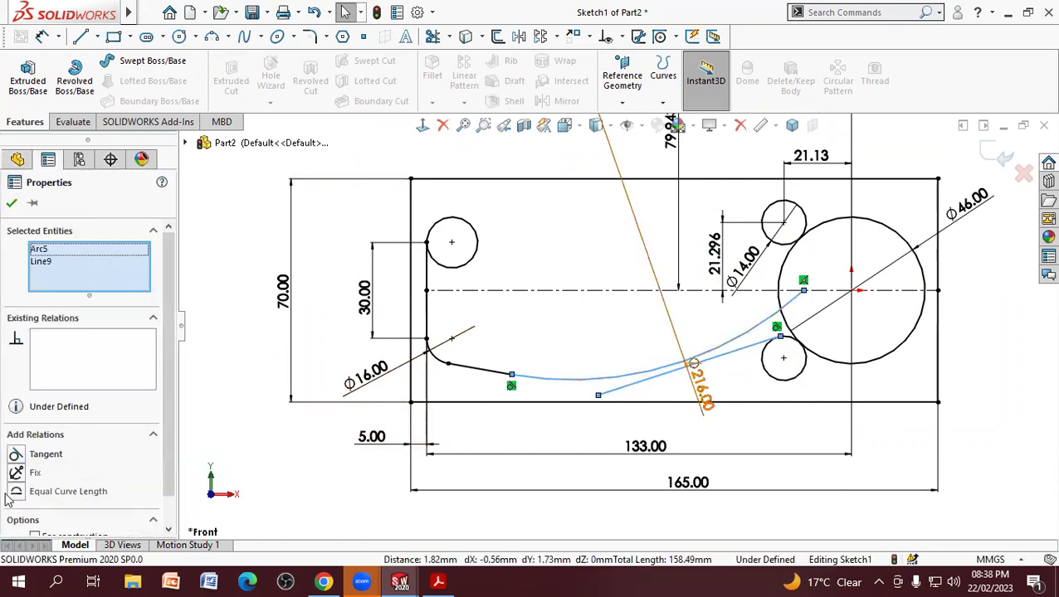
{"action": "left_click", "coordinate": [40, 455]}
{"action": "left_click", "coordinate": [384, 441]}
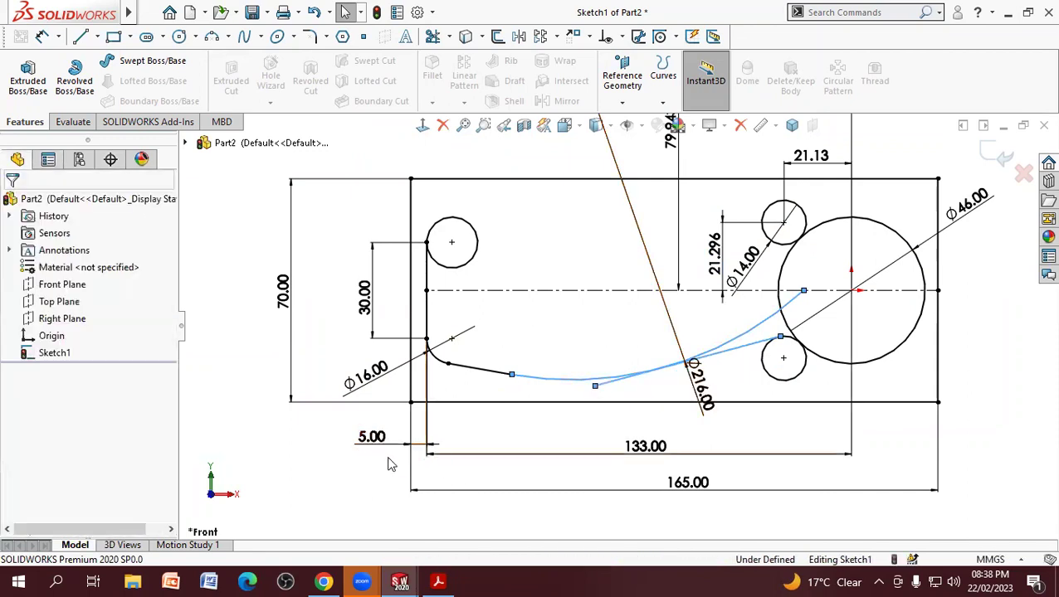
Step: Extend the line's end outward past the small circle
{"action": "scroll", "coordinate": [817, 368], "scroll_direction": "down", "scroll_amount": 3}
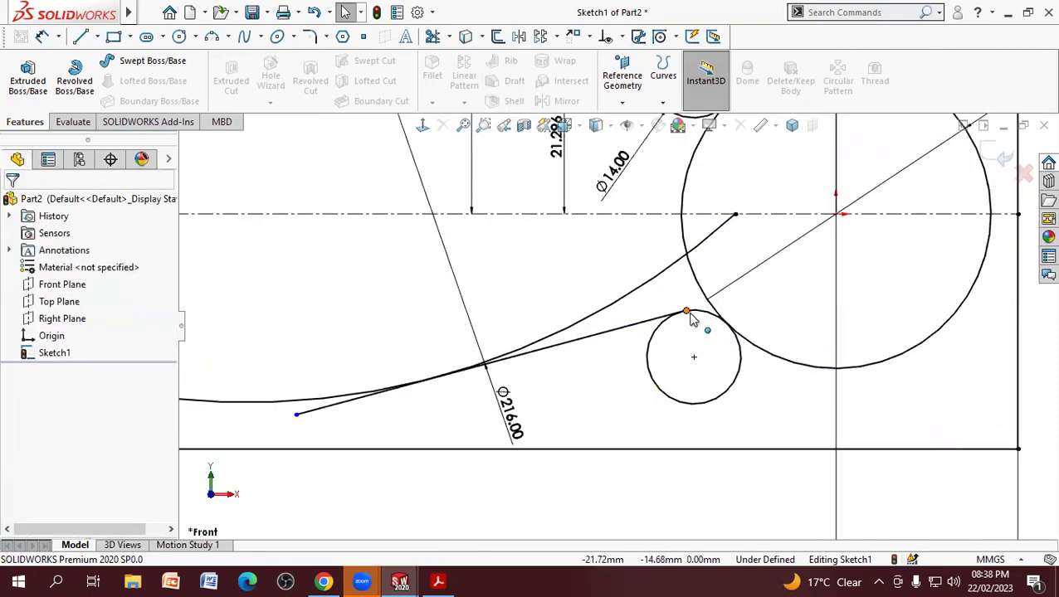
{"action": "left_click_drag", "start_coordinate": [698, 313], "coordinate": [759, 291]}
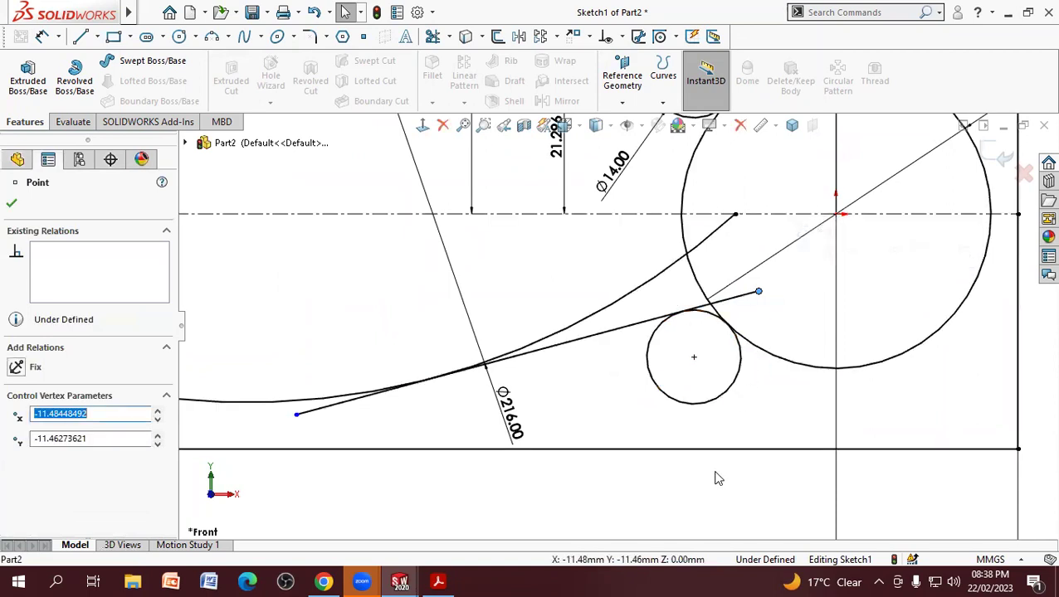
{"action": "scroll", "coordinate": [697, 438], "scroll_direction": "up", "scroll_amount": 1}
{"action": "scroll", "coordinate": [685, 439], "scroll_direction": "up", "scroll_amount": 1}
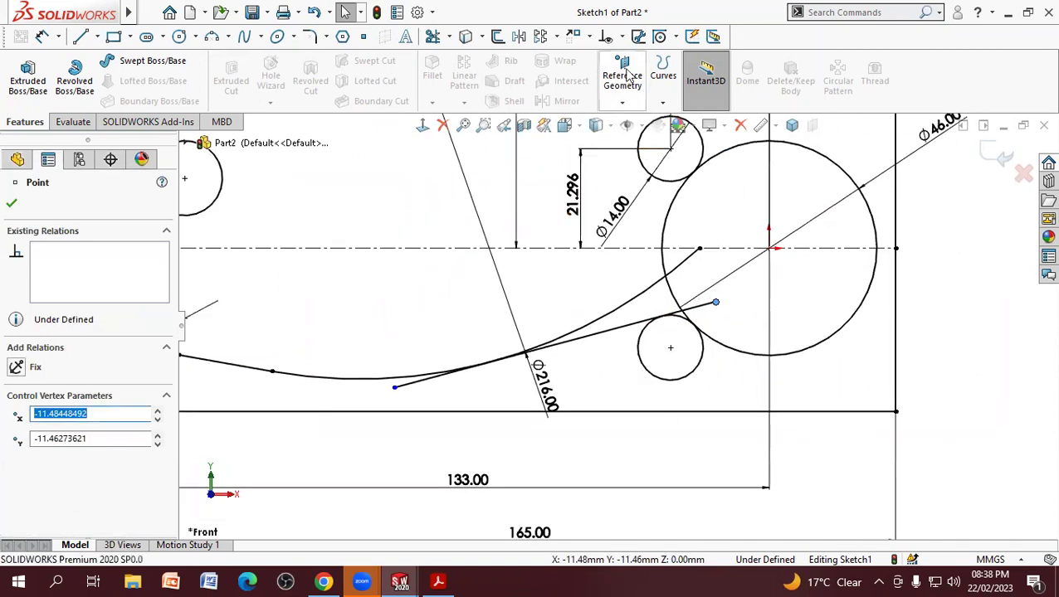
Step: Trim the surplus line ends, curve past the tangent point, and most of the lower Ø14 circle
{"action": "left_click", "coordinate": [433, 36]}
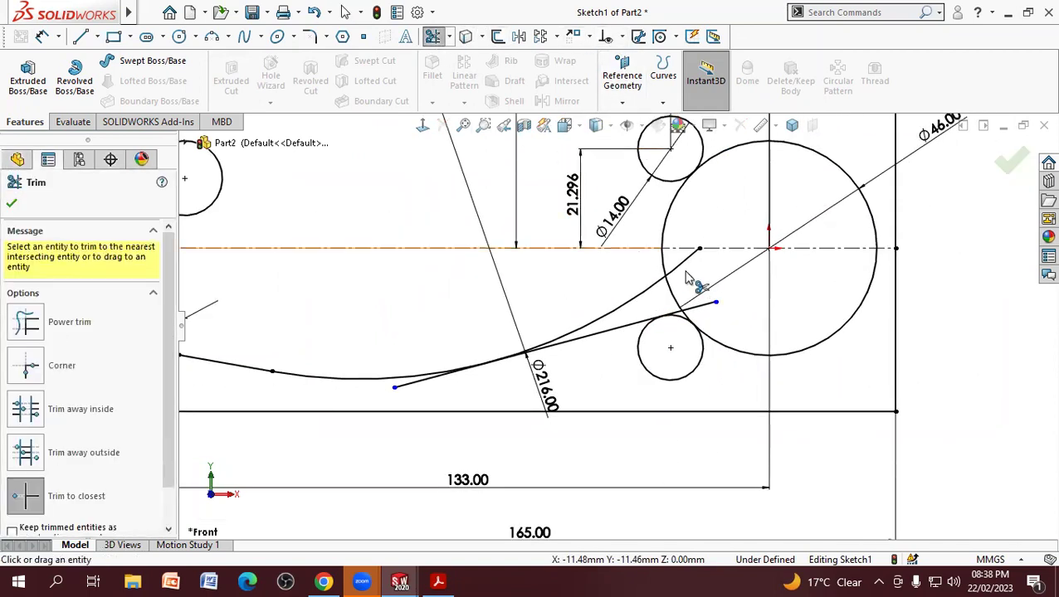
{"action": "left_click", "coordinate": [701, 306]}
{"action": "left_click", "coordinate": [676, 269]}
{"action": "left_click", "coordinate": [425, 381]}
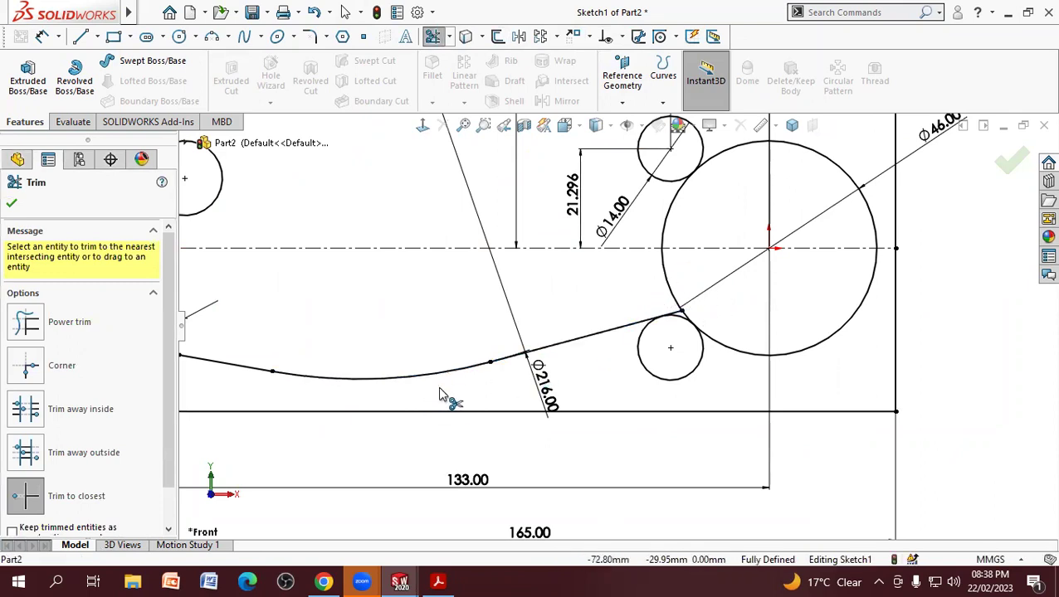
{"action": "left_click", "coordinate": [647, 367]}
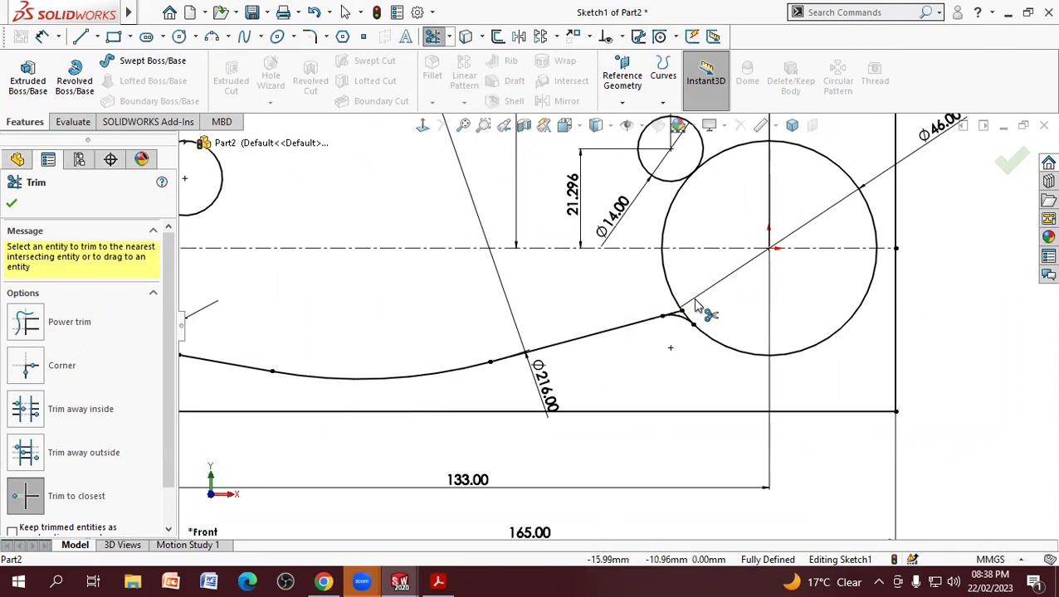
{"action": "scroll", "coordinate": [697, 307], "scroll_direction": "down", "scroll_amount": 4}
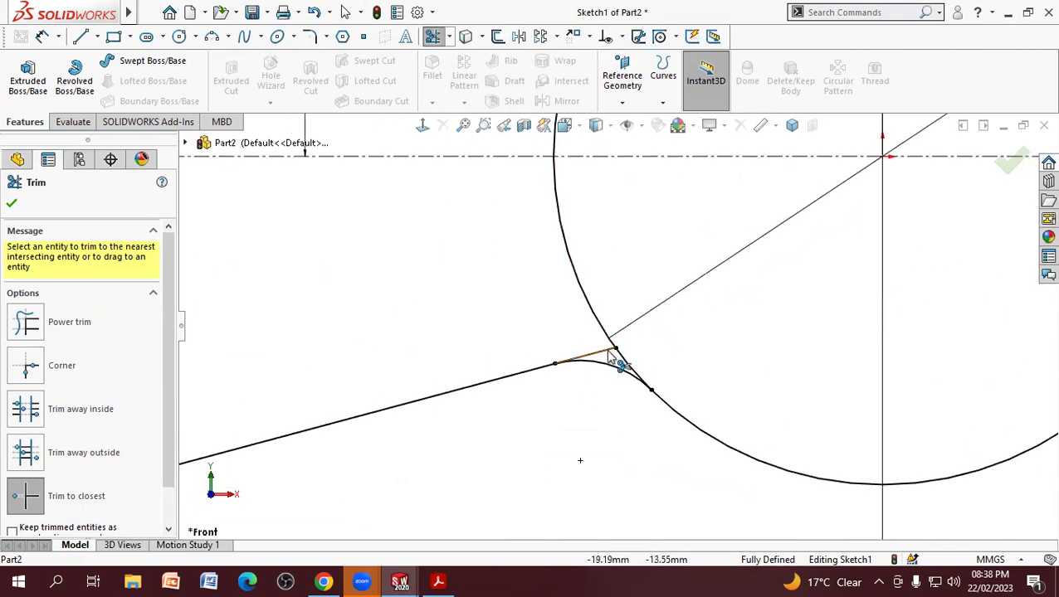
{"action": "scroll", "coordinate": [664, 344], "scroll_direction": "up", "scroll_amount": 4}
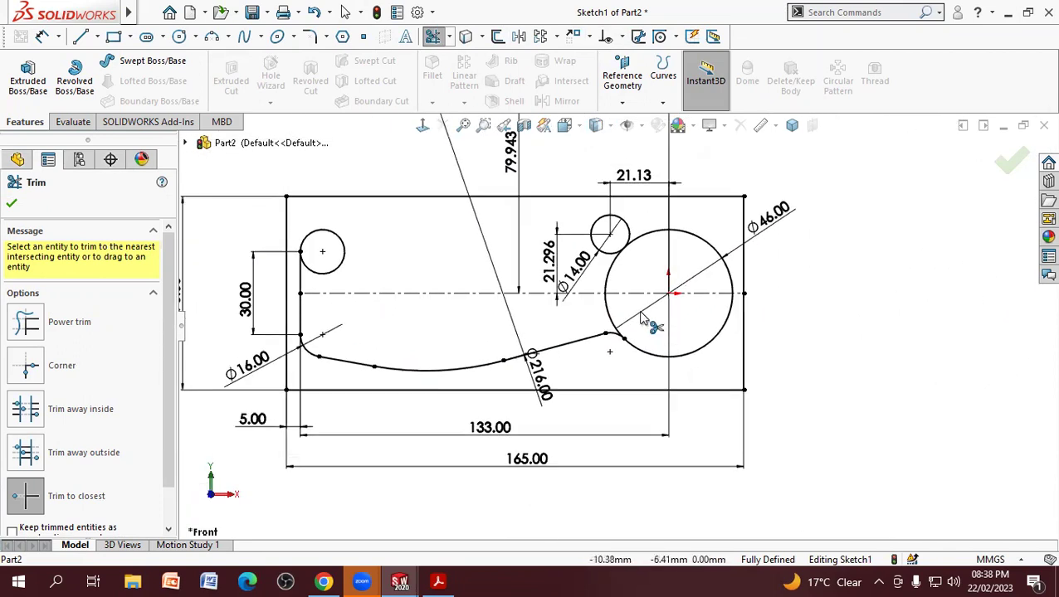
{"action": "right_click", "coordinate": [405, 343]}
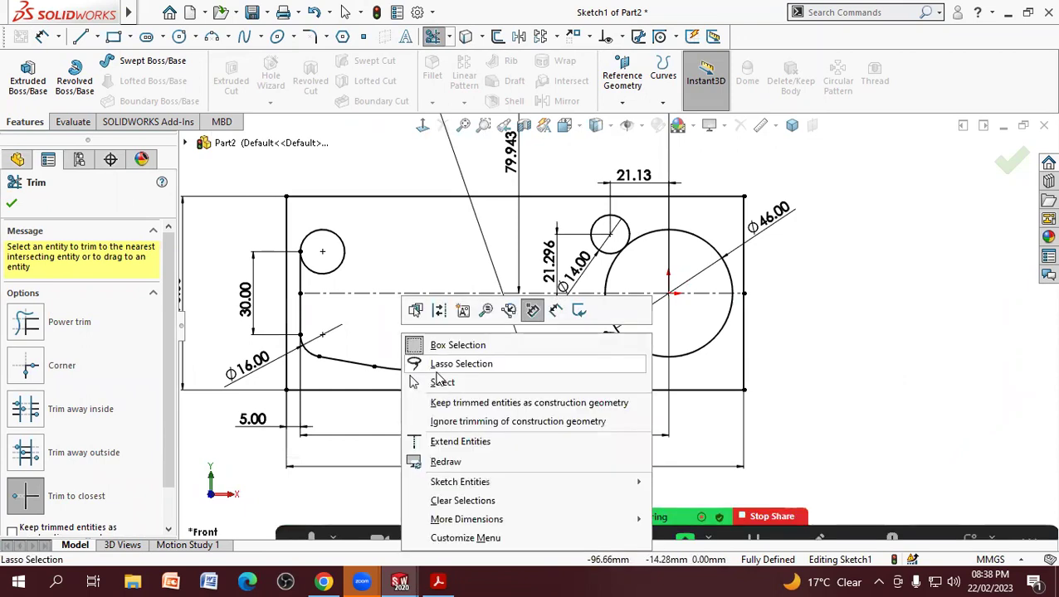
{"action": "left_click", "coordinate": [406, 380]}
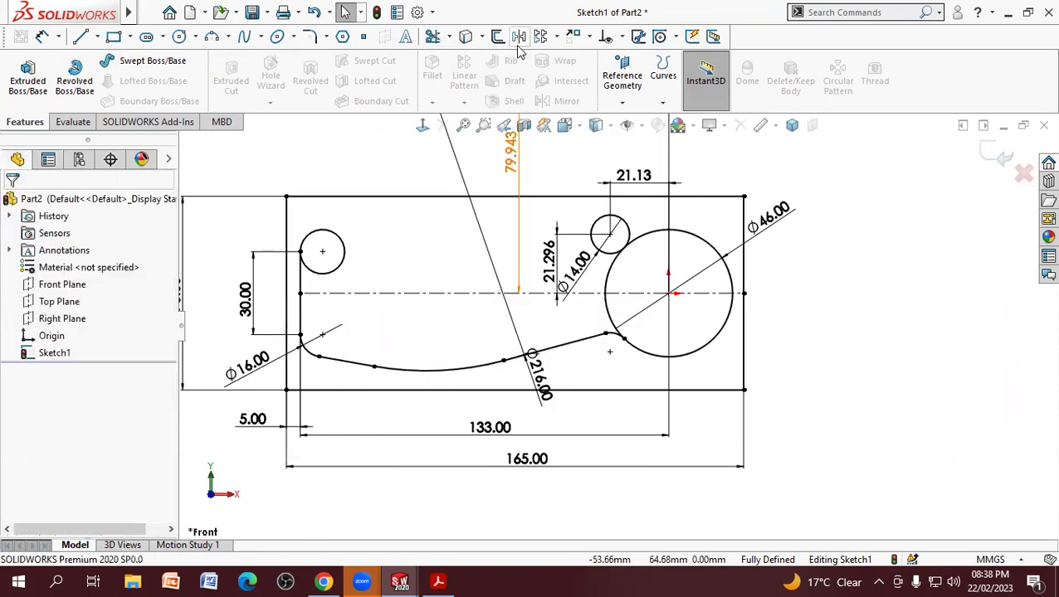
Step: Mirror Line9, Arc5 and Line8 about centreline Line7 to form the upper slot curve
{"action": "left_click", "coordinate": [518, 39]}
{"action": "left_click", "coordinate": [580, 343]}
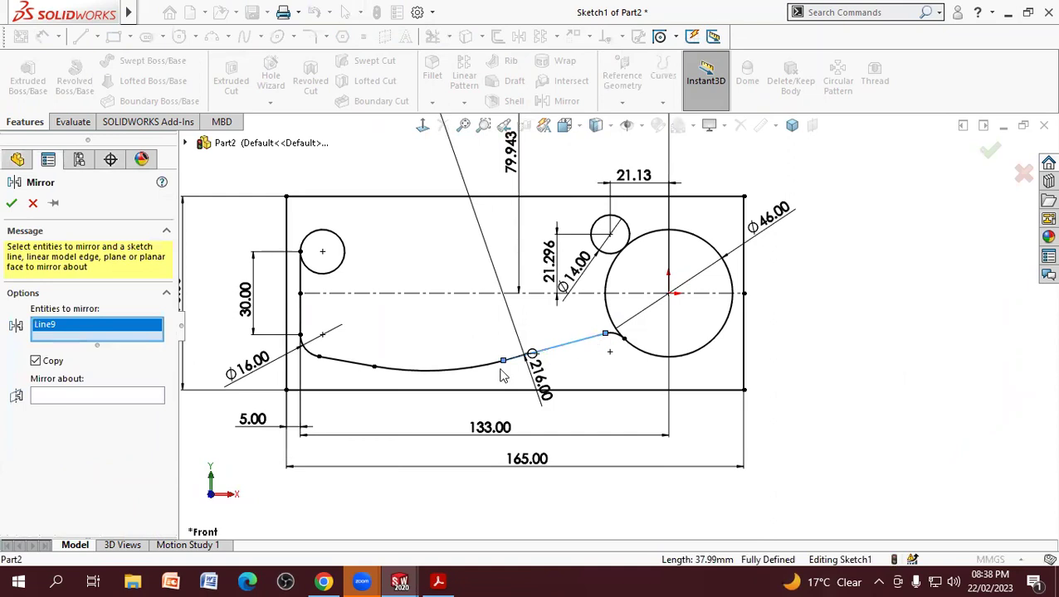
{"action": "left_click", "coordinate": [465, 372]}
{"action": "left_click", "coordinate": [360, 369]}
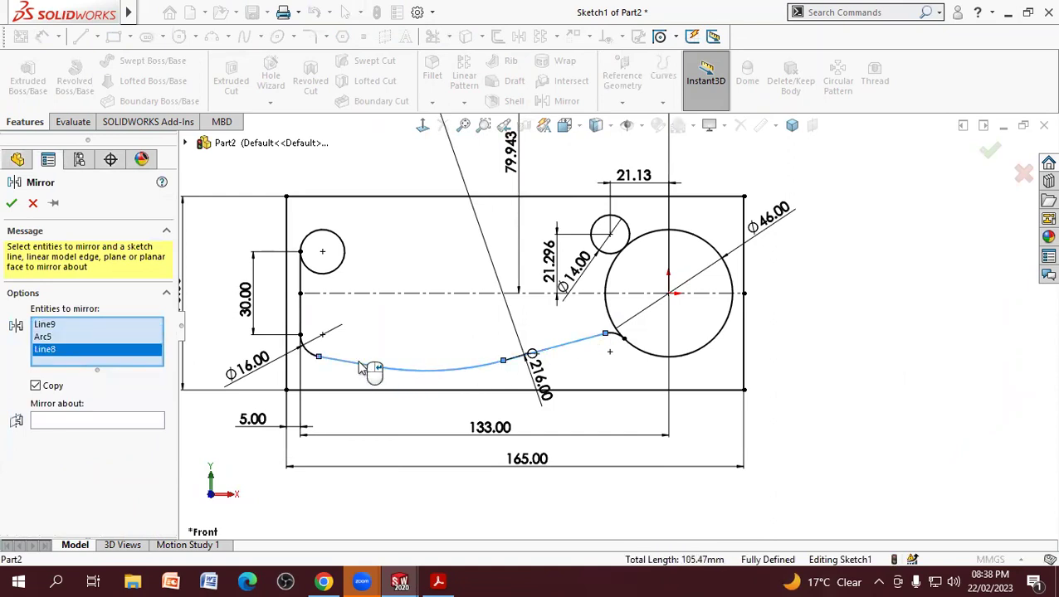
{"action": "left_click", "coordinate": [90, 419]}
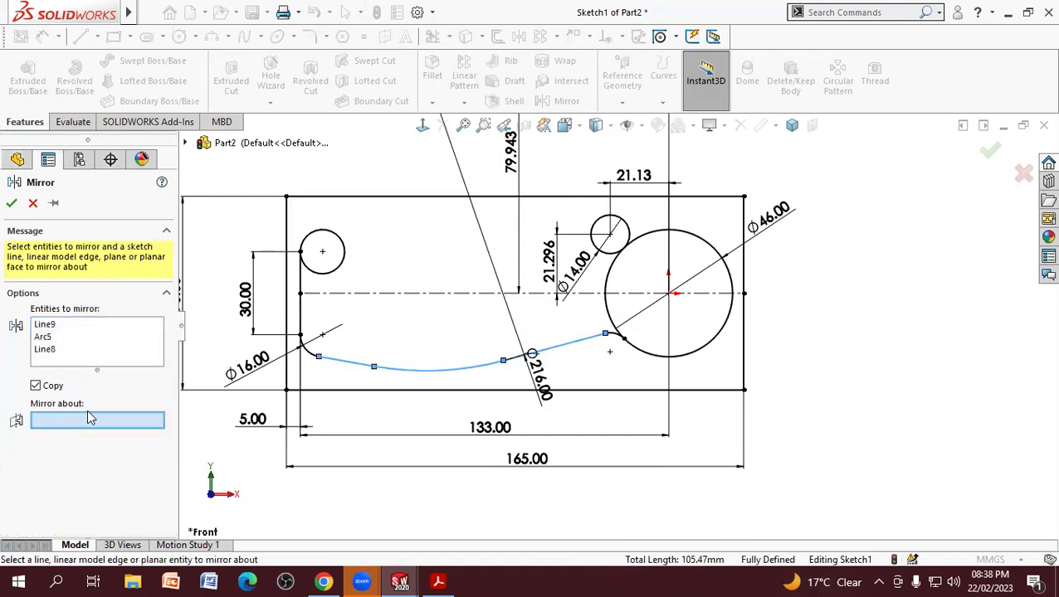
{"action": "left_click", "coordinate": [438, 299]}
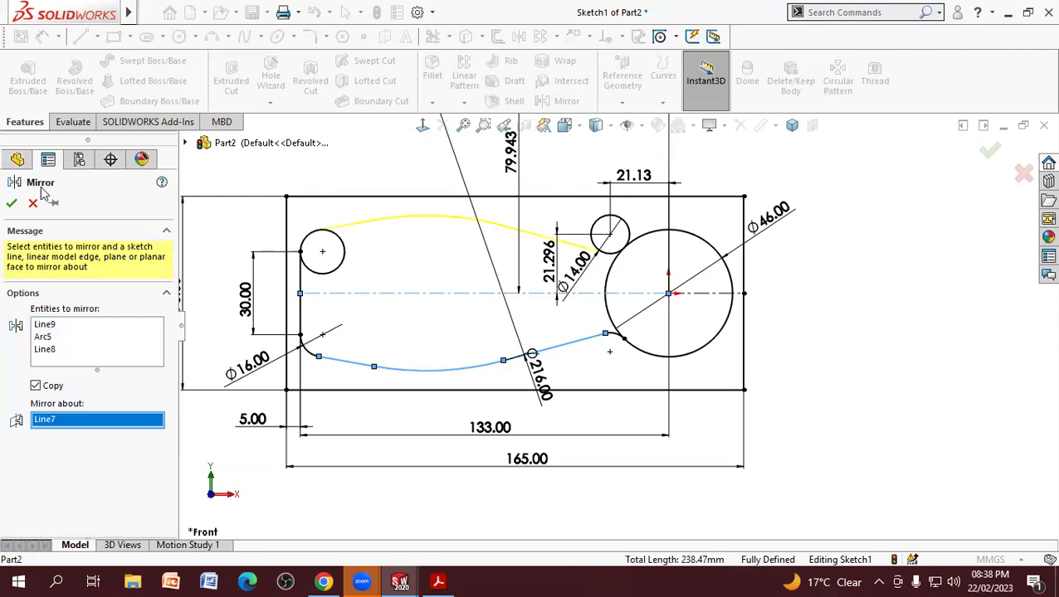
{"action": "left_click", "coordinate": [12, 205]}
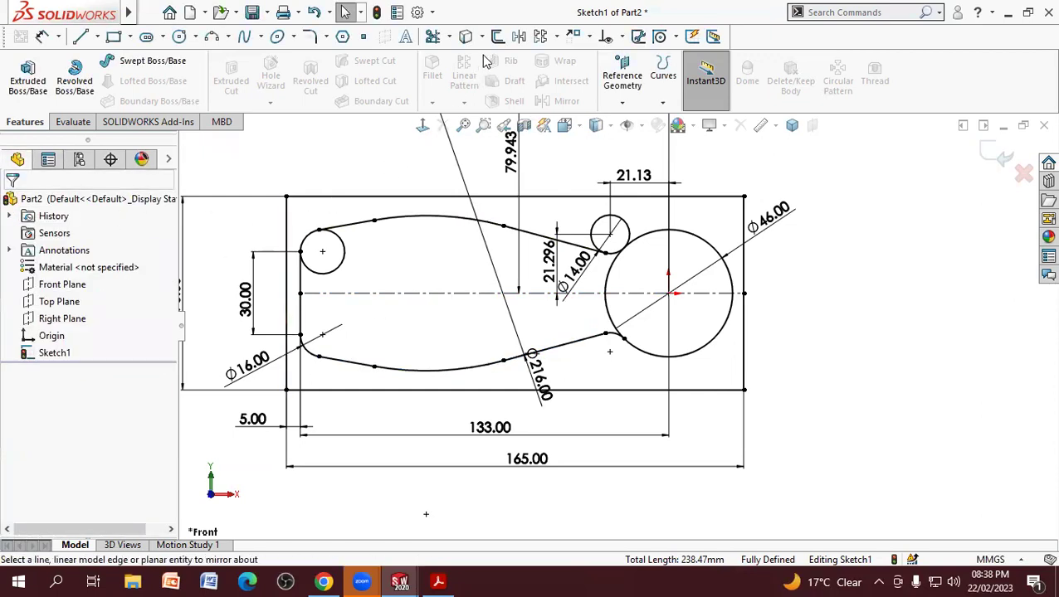
Step: Trim away the top of the small Ø14 circle
{"action": "left_click", "coordinate": [433, 37]}
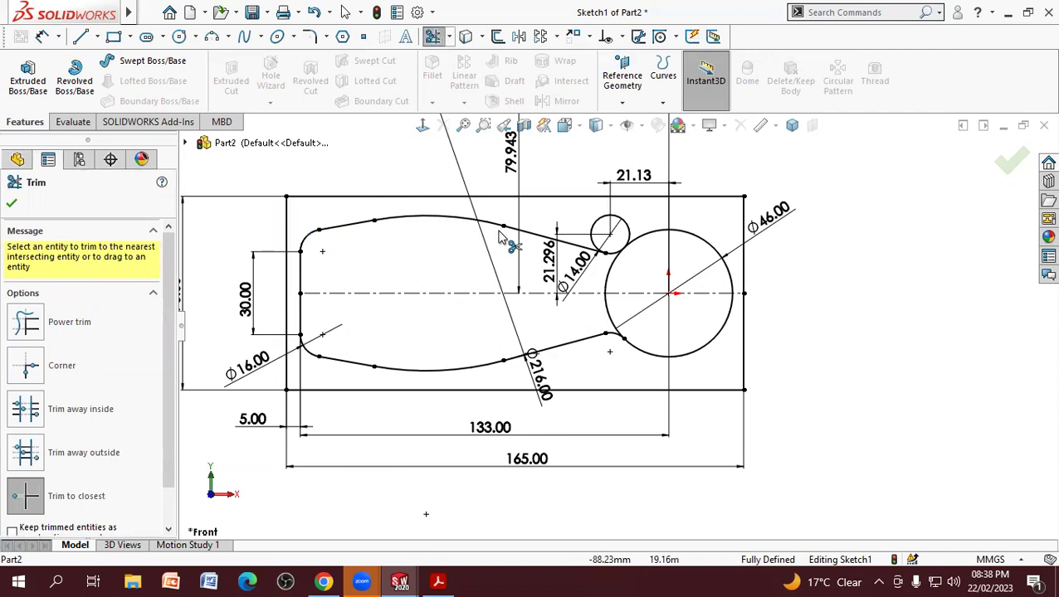
{"action": "left_click", "coordinate": [628, 225]}
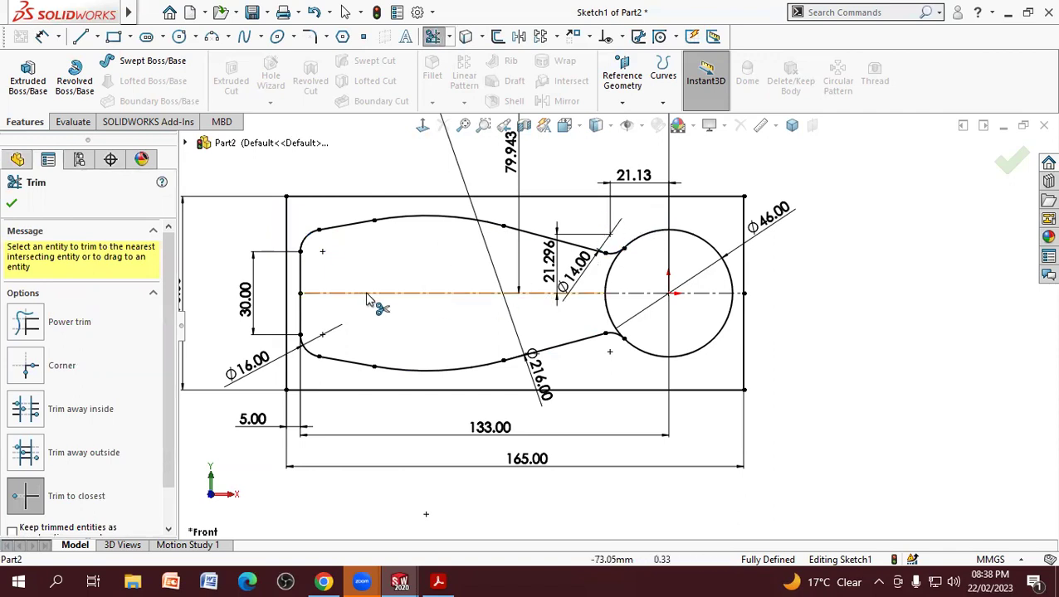
{"action": "left_click", "coordinate": [12, 202]}
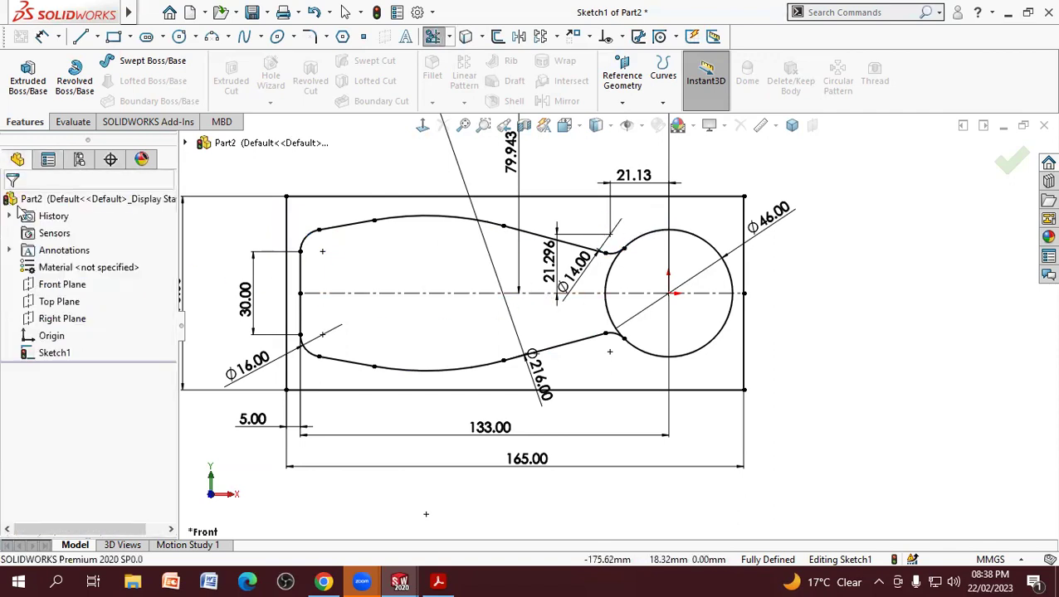
Step: Show the Ø216 and Ø14 dimensions as radii, R108 and R7
{"action": "left_click", "coordinate": [538, 373]}
{"action": "left_click", "coordinate": [51, 231]}
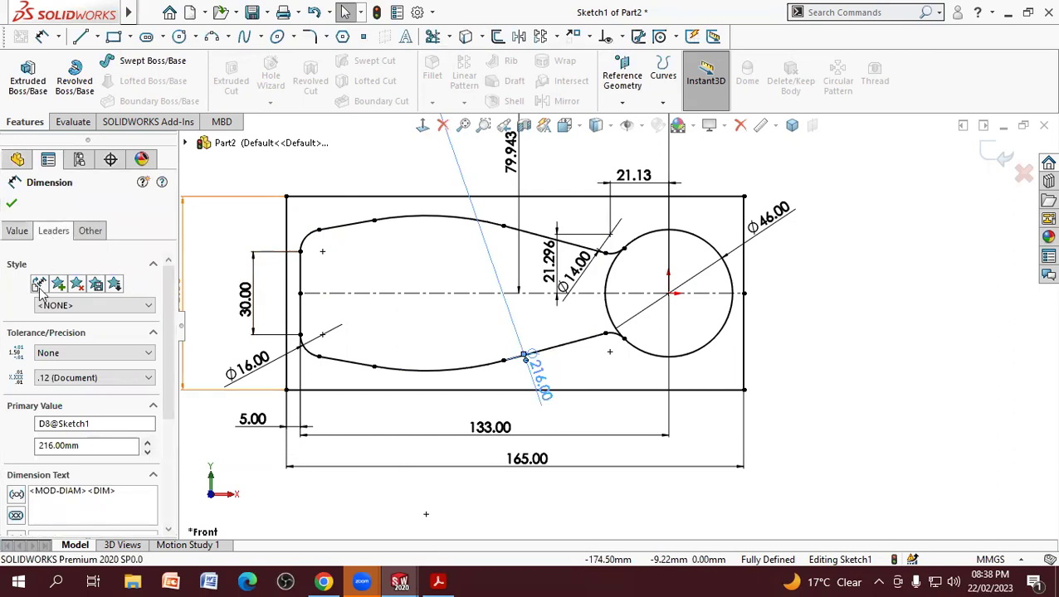
{"action": "left_click", "coordinate": [43, 333]}
{"action": "key", "text": "Escape"}
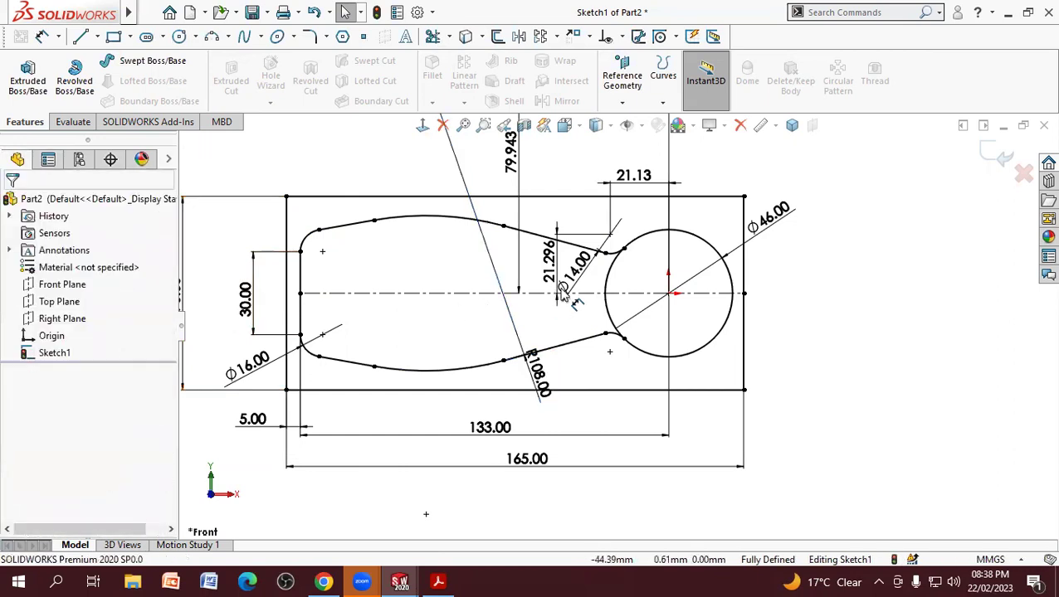
{"action": "left_click", "coordinate": [579, 265]}
{"action": "left_click", "coordinate": [53, 231]}
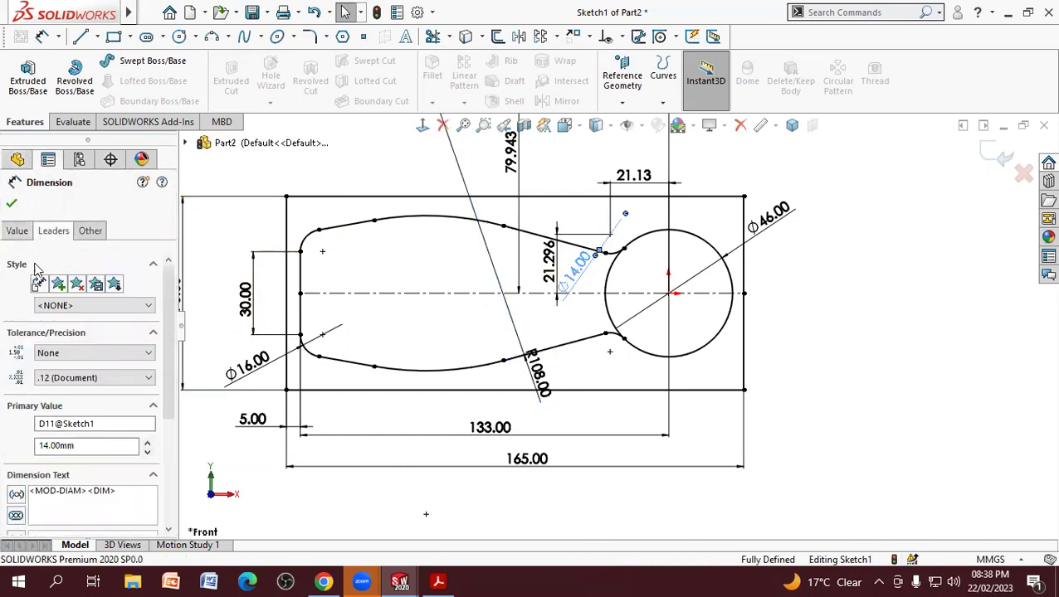
{"action": "left_click", "coordinate": [43, 333]}
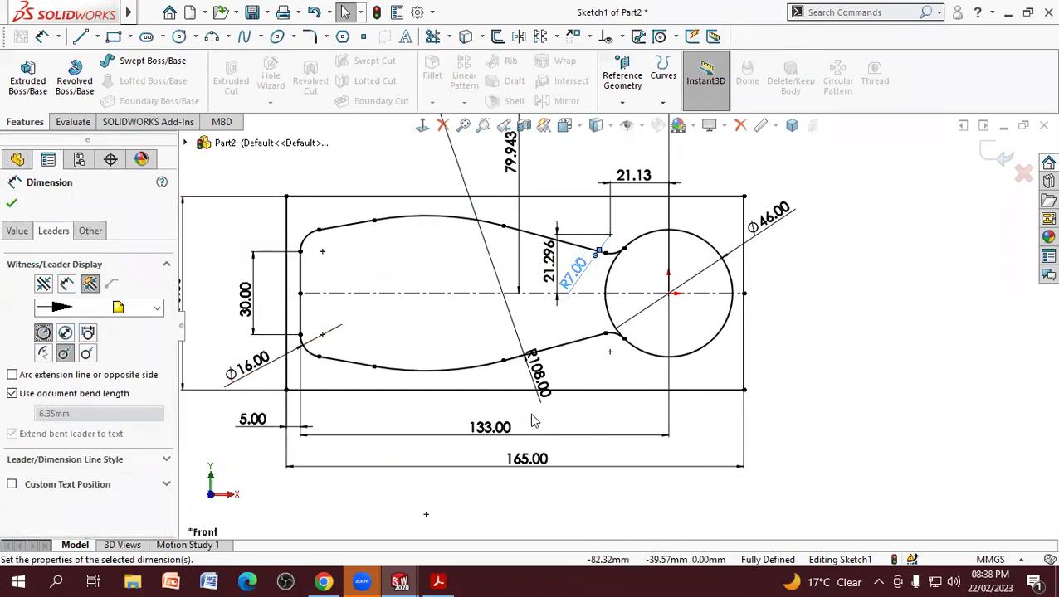
{"action": "key", "text": "Escape"}
Step: Move R108 to a vertical position mid-slot and show the Ø16 dimension as radius R8
{"action": "left_click_drag", "start_coordinate": [554, 390], "coordinate": [426, 336]}
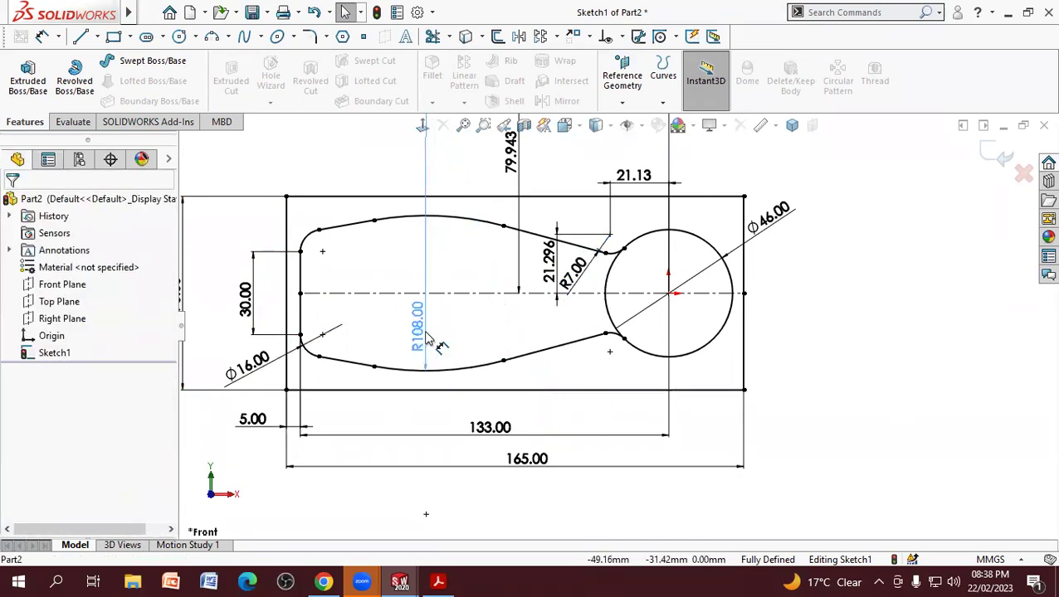
{"action": "left_click", "coordinate": [587, 280]}
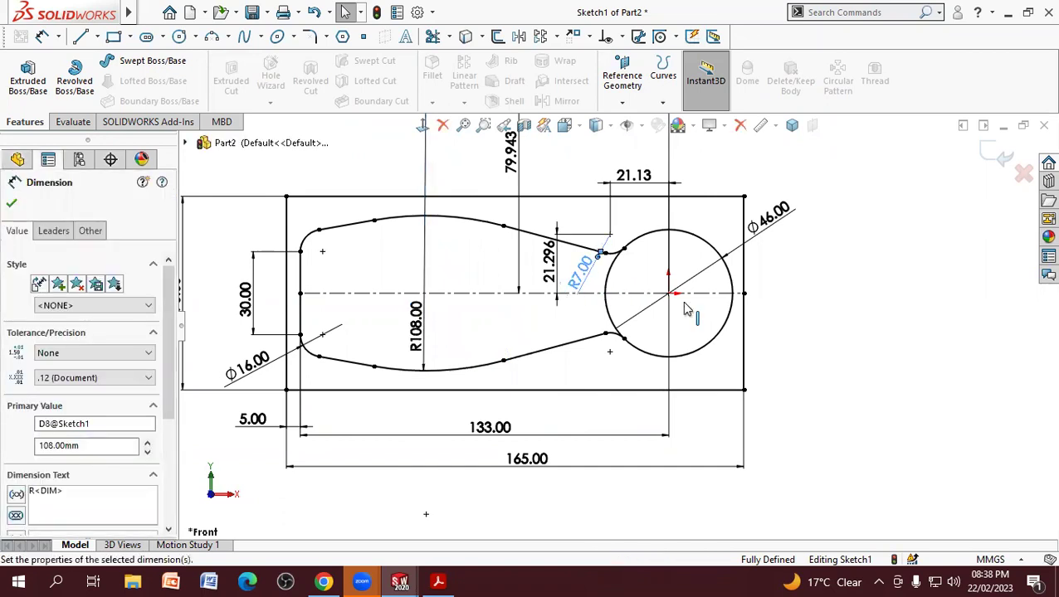
{"action": "scroll", "coordinate": [719, 321], "scroll_direction": "up", "scroll_amount": 3}
{"action": "scroll", "coordinate": [757, 214], "scroll_direction": "down", "scroll_amount": 1}
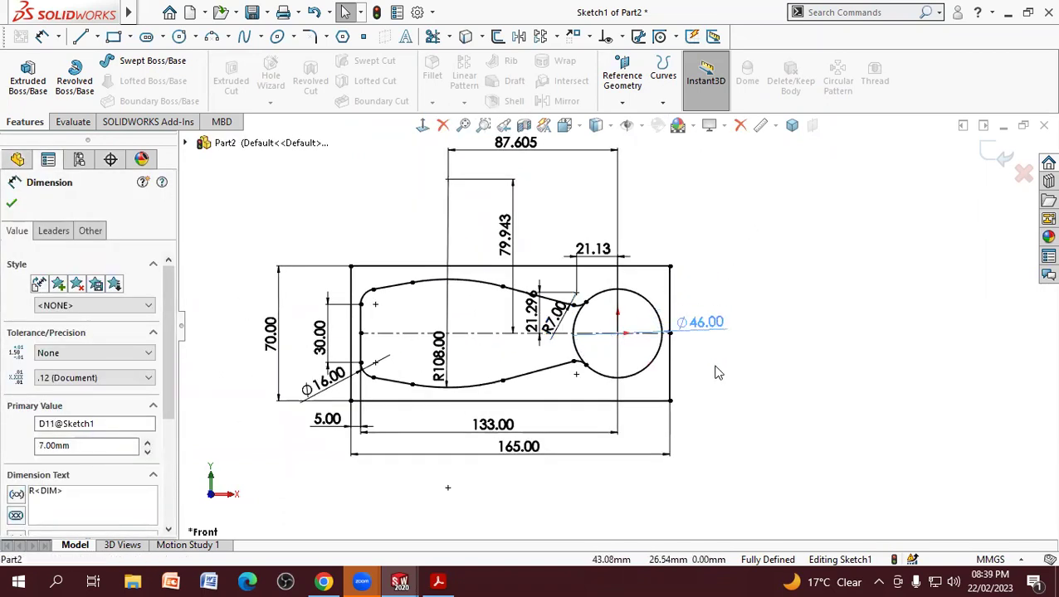
{"action": "left_click", "coordinate": [756, 344]}
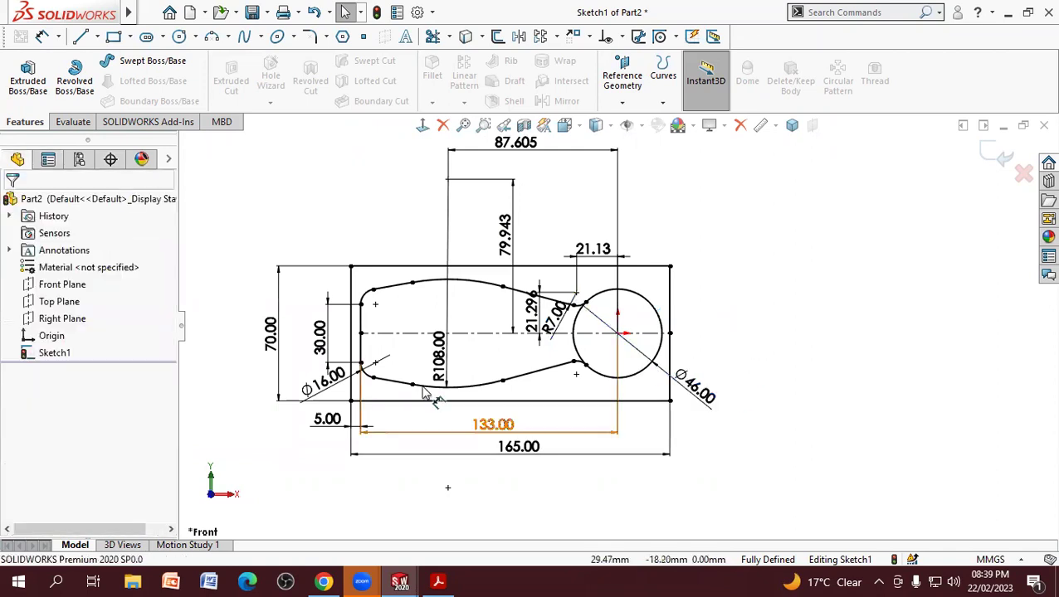
{"action": "left_click", "coordinate": [326, 380]}
{"action": "left_click", "coordinate": [53, 230]}
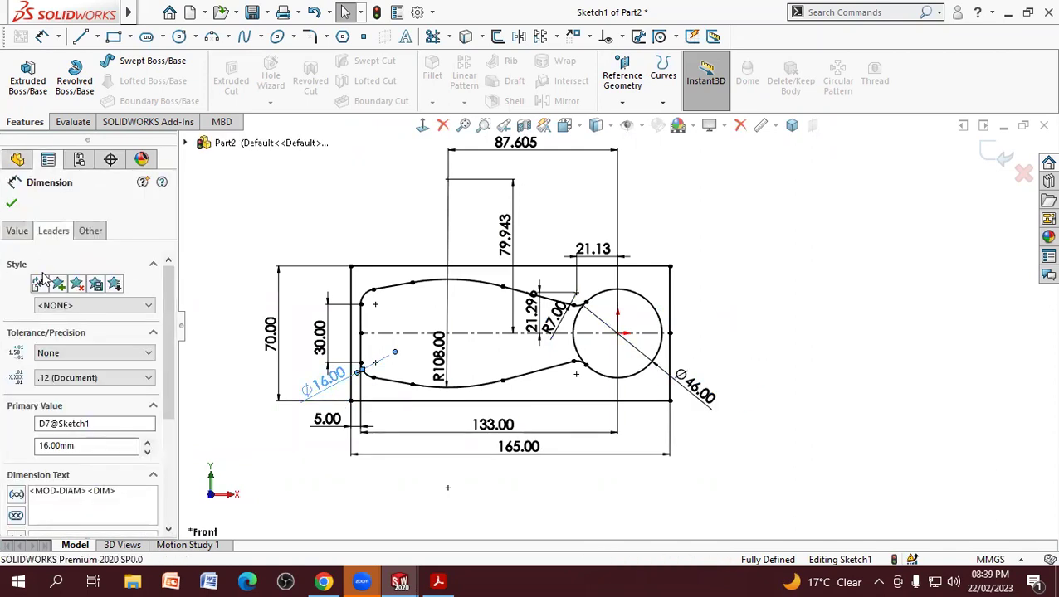
{"action": "left_click", "coordinate": [47, 332]}
{"action": "left_click", "coordinate": [906, 243]}
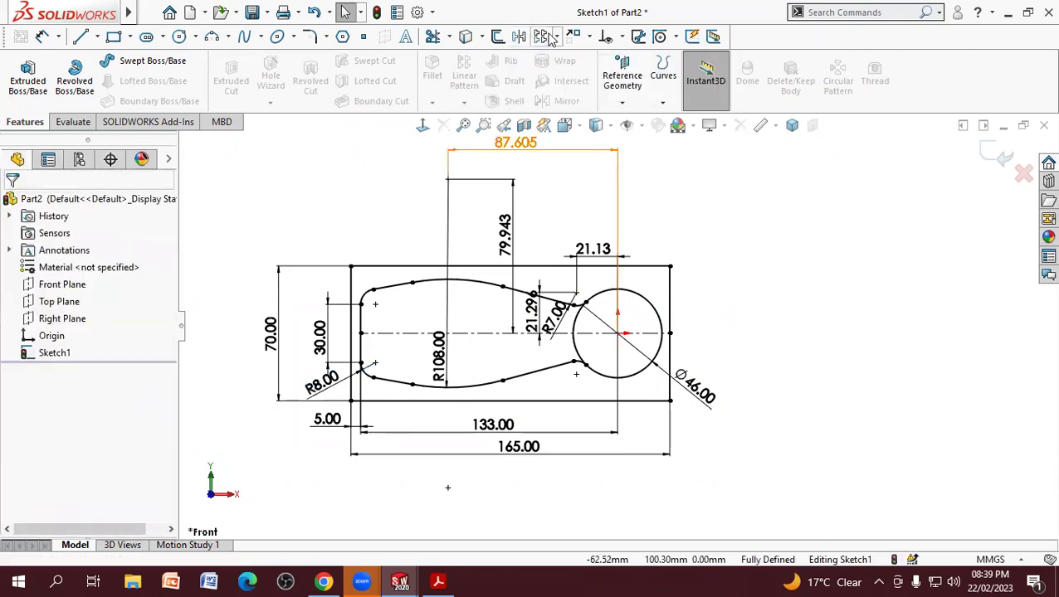
Step: Trim the large Ø46 circle's arc lying inside the slot
{"action": "left_click", "coordinate": [433, 36]}
{"action": "left_click", "coordinate": [575, 332]}
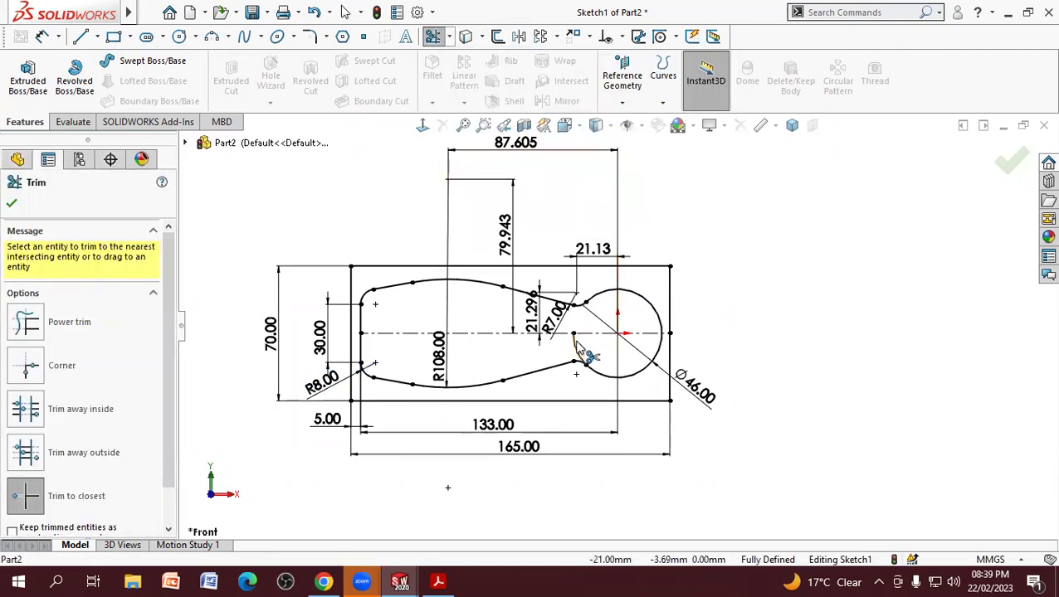
{"action": "left_click", "coordinate": [1002, 164]}
Step: Exit Sketch1 and briefly compare it against the 2d.pdf reference drawing
{"action": "left_click", "coordinate": [1002, 160]}
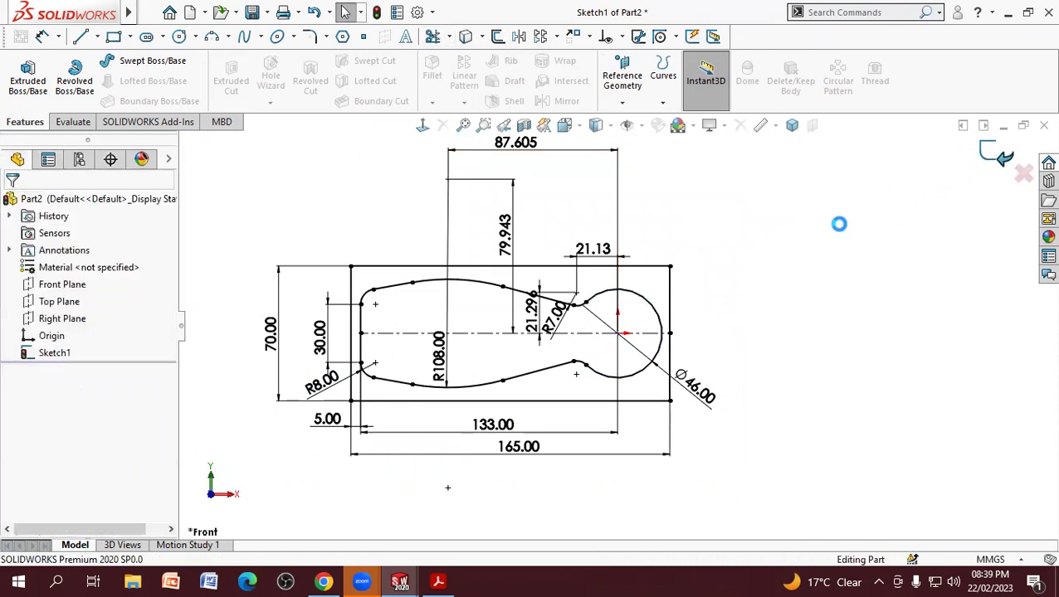
{"action": "scroll", "coordinate": [515, 362], "scroll_direction": "down", "scroll_amount": 3}
{"action": "scroll", "coordinate": [515, 361], "scroll_direction": "up", "scroll_amount": 2}
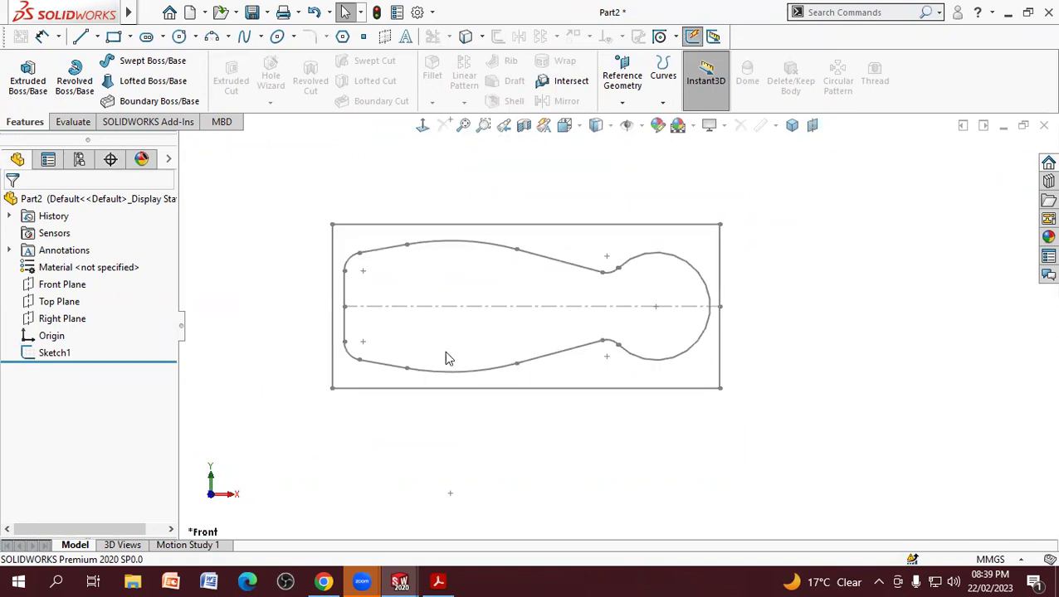
{"action": "scroll", "coordinate": [481, 332], "scroll_direction": "down", "scroll_amount": 2}
{"action": "left_click", "coordinate": [438, 581]}
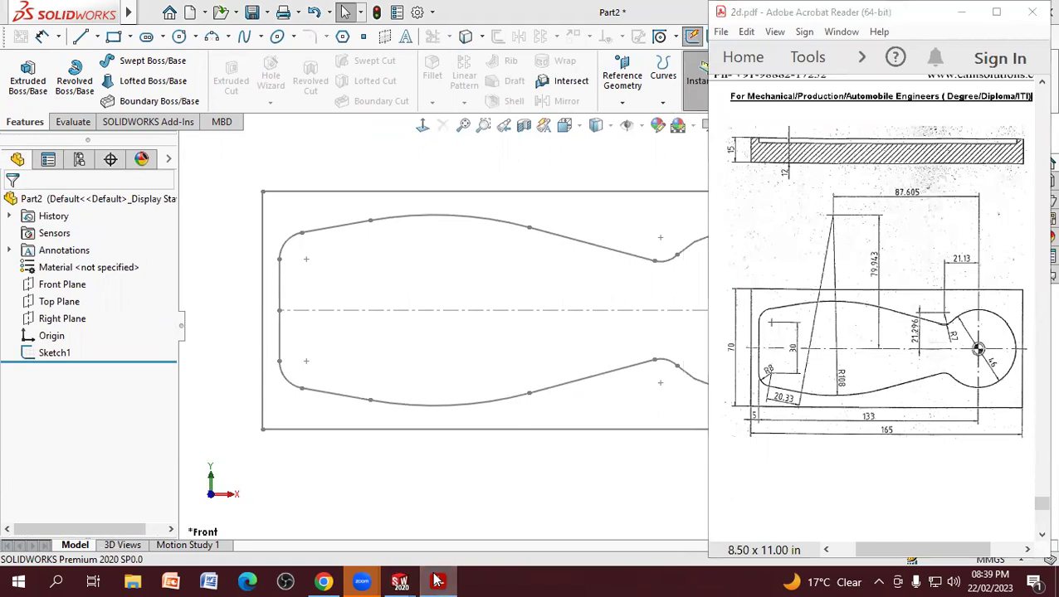
{"action": "left_click", "coordinate": [438, 581]}
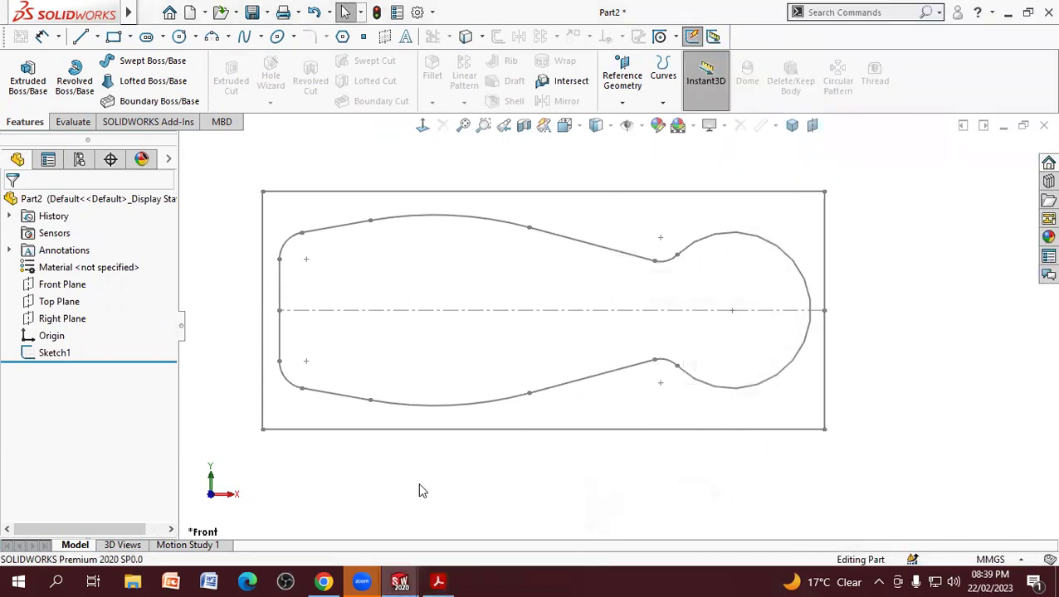
Step: Extrude Sketch1's outer rectangle 15 mm in the reversed direction as Boss-Extrude1
{"action": "mouse_move", "coordinate": [418, 475]}
{"action": "middle_mouse_down"}
{"action": "mouse_move", "coordinate": [332, 355]}
{"action": "mouse_move", "coordinate": [401, 331]}
{"action": "mouse_move", "coordinate": [393, 300]}
{"action": "mouse_move", "coordinate": [365, 294]}
{"action": "middle_mouse_up"}
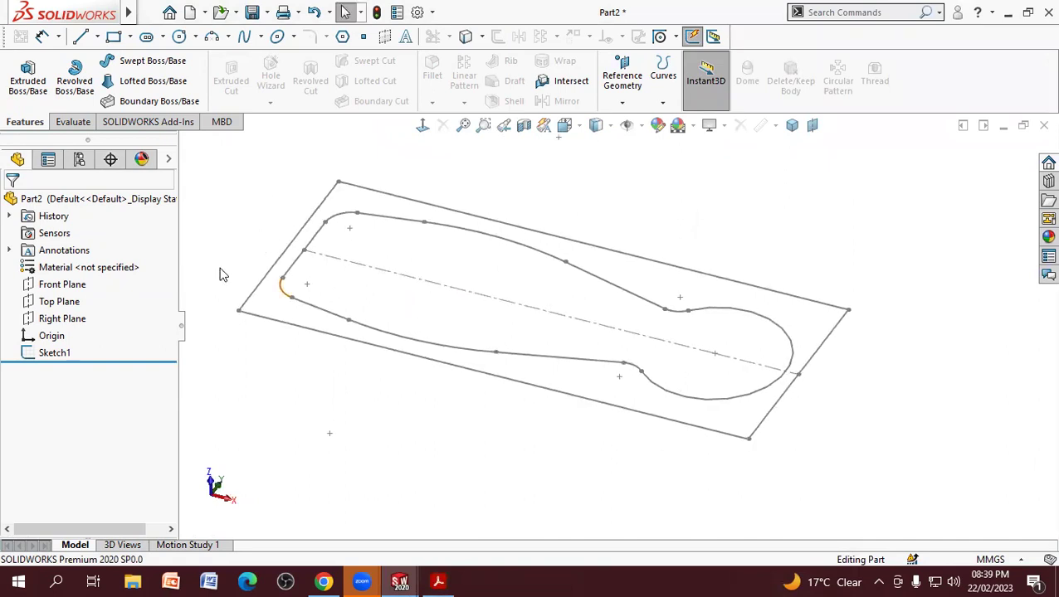
{"action": "left_click", "coordinate": [33, 81]}
{"action": "left_click", "coordinate": [270, 320]}
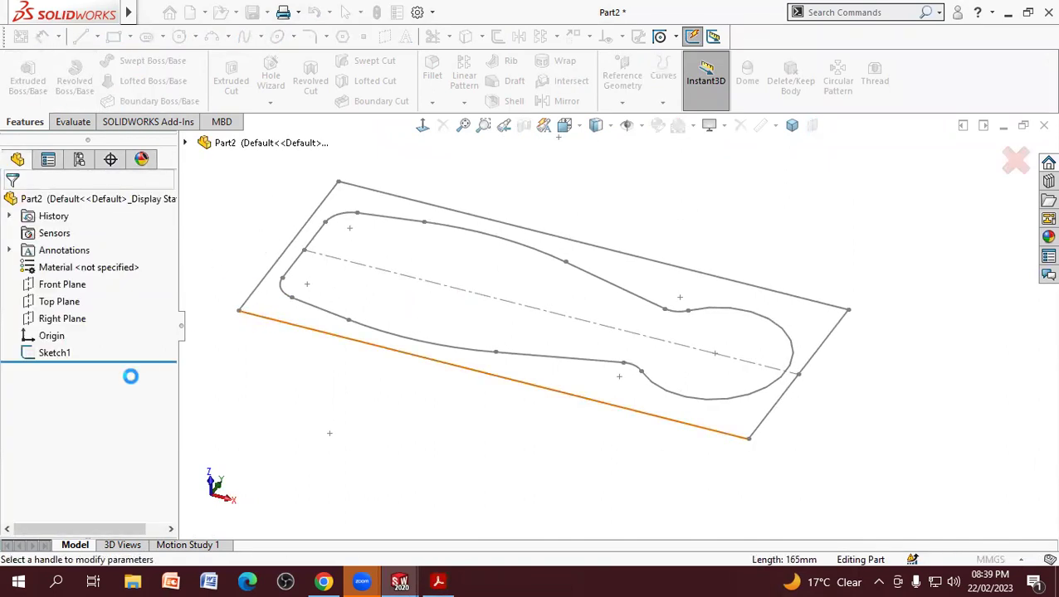
{"action": "left_click", "coordinate": [15, 298]}
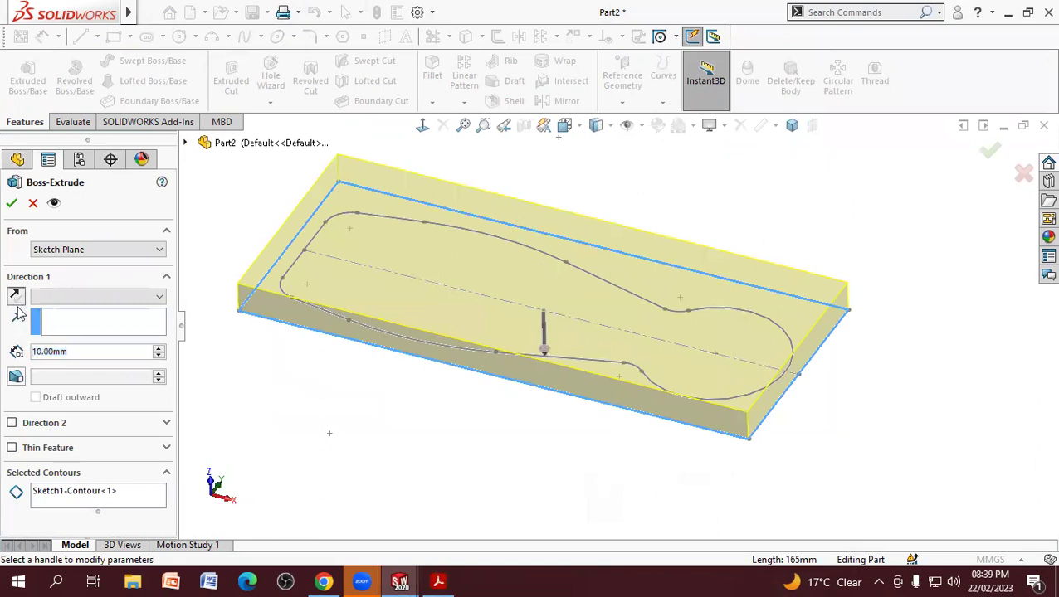
{"action": "type", "text": "15"}
{"action": "key", "text": "Return"}
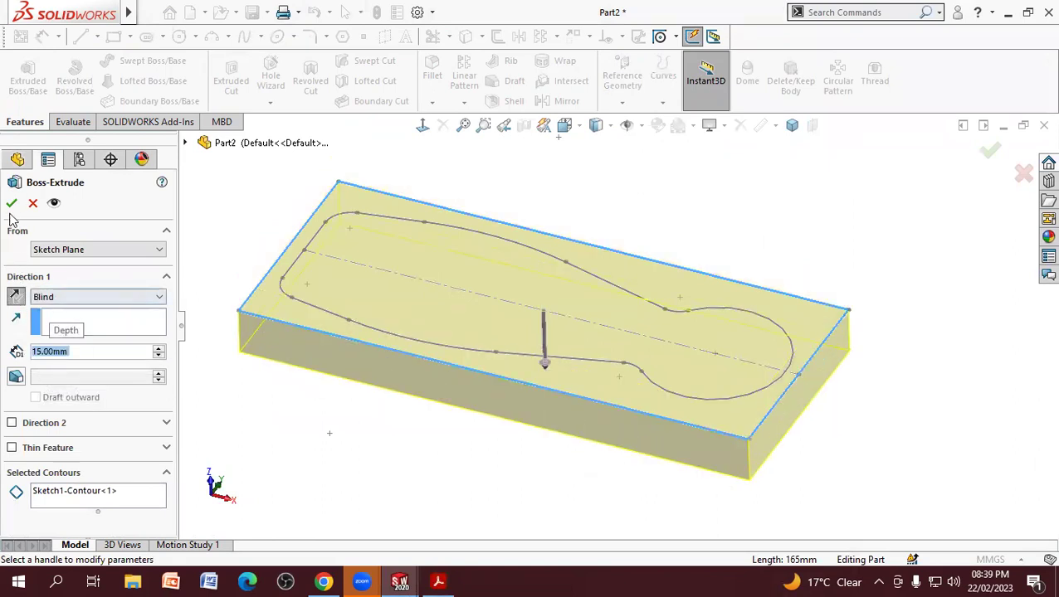
{"action": "left_click", "coordinate": [12, 203]}
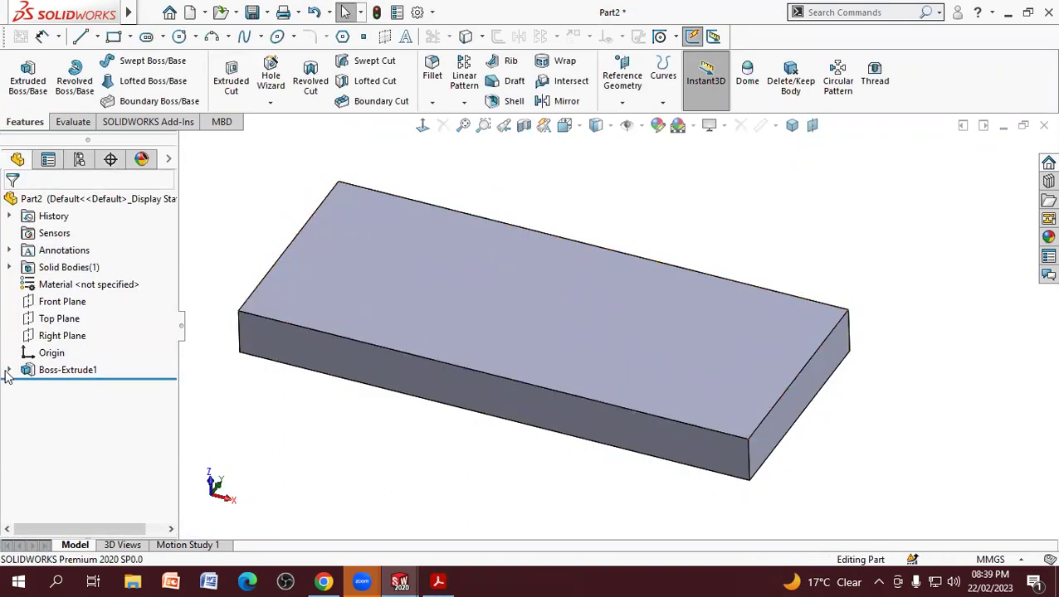
Step: Show Sketch1 on the extruded block
{"action": "left_click", "coordinate": [8, 370]}
{"action": "left_click", "coordinate": [68, 386]}
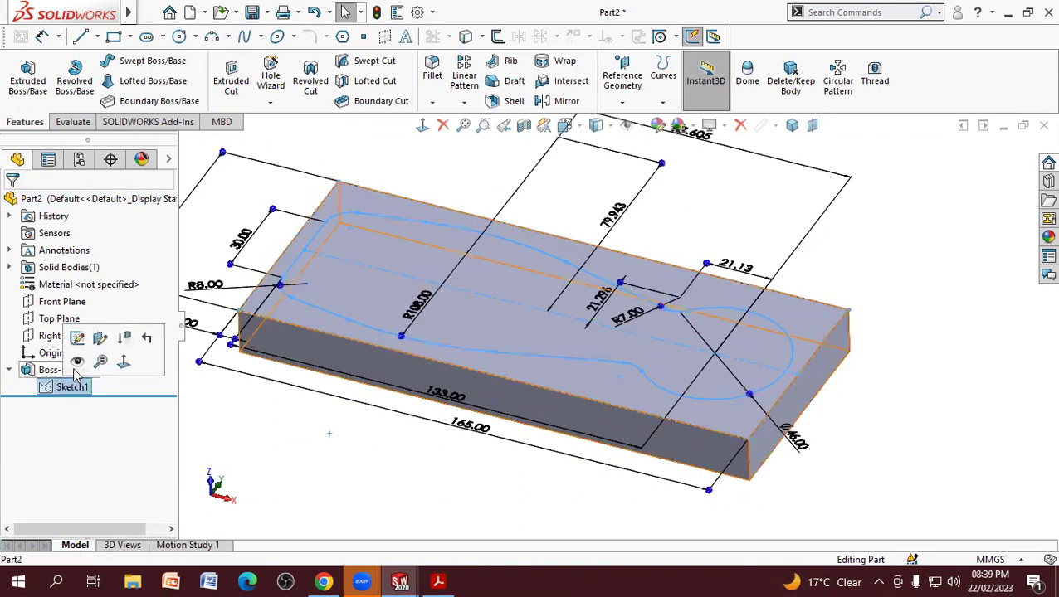
{"action": "left_click", "coordinate": [76, 362]}
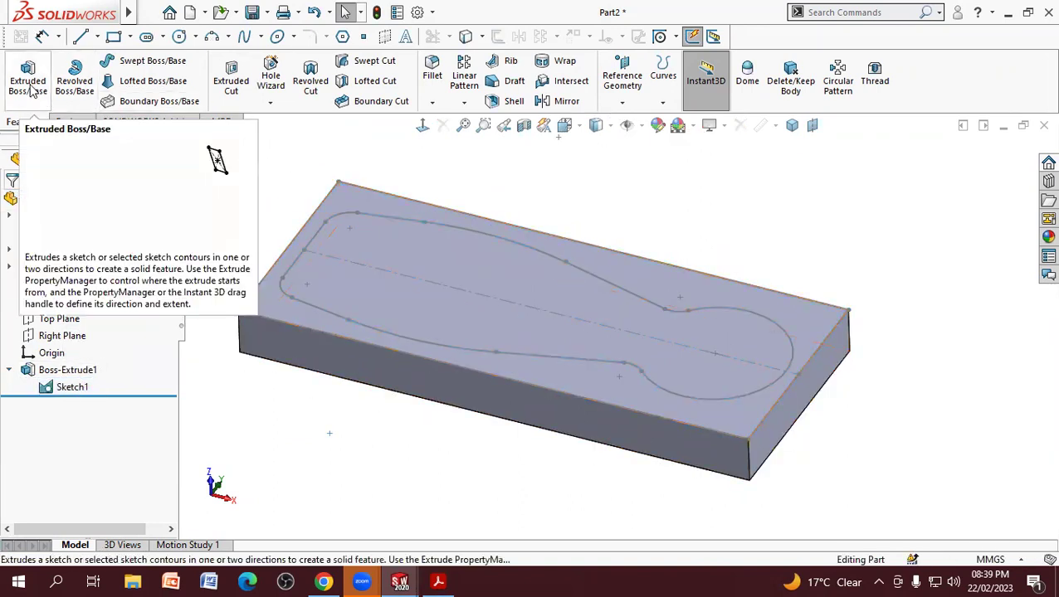
Step: Cut the region inside the lever outline 3 mm deep as Cut-Extrude1
{"action": "left_click", "coordinate": [230, 80]}
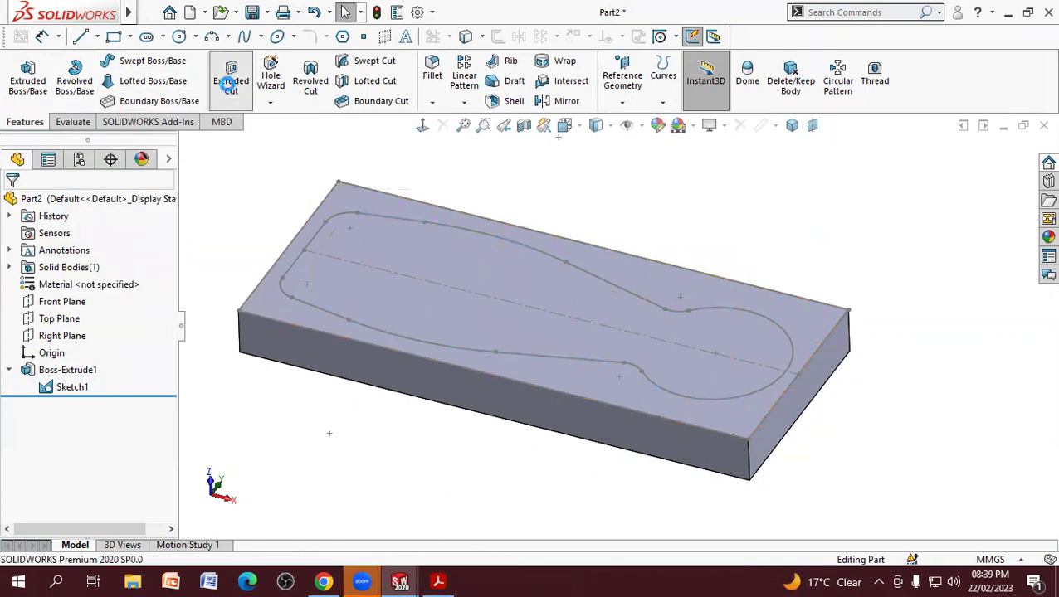
{"action": "left_click", "coordinate": [485, 240]}
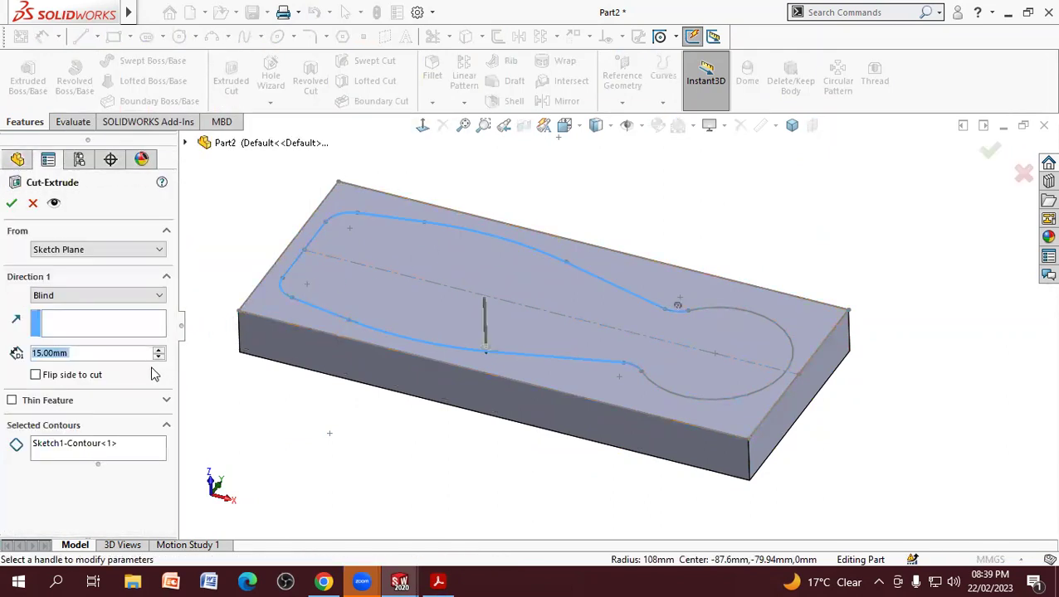
{"action": "type", "text": "3"}
{"action": "key", "text": "Return"}
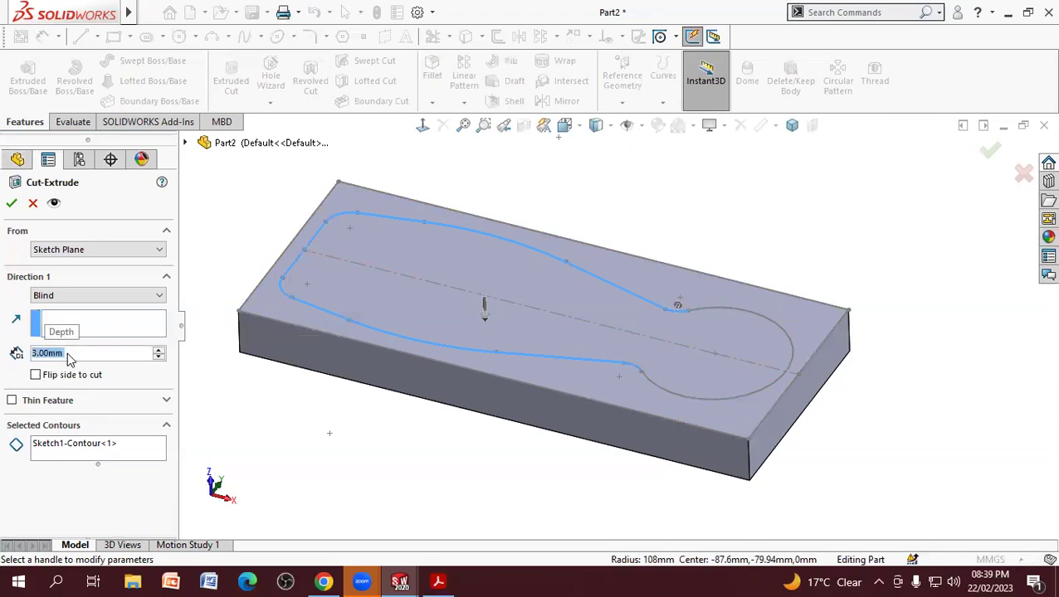
{"action": "left_click", "coordinate": [86, 457]}
{"action": "right_click", "coordinate": [88, 457]}
{"action": "left_click", "coordinate": [114, 462]}
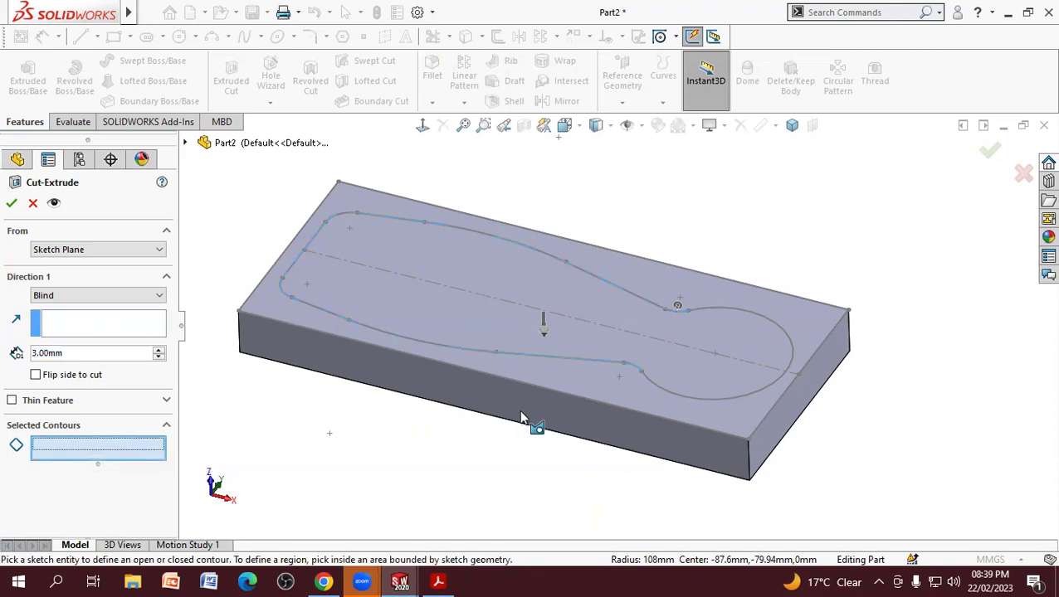
{"action": "left_click", "coordinate": [711, 369]}
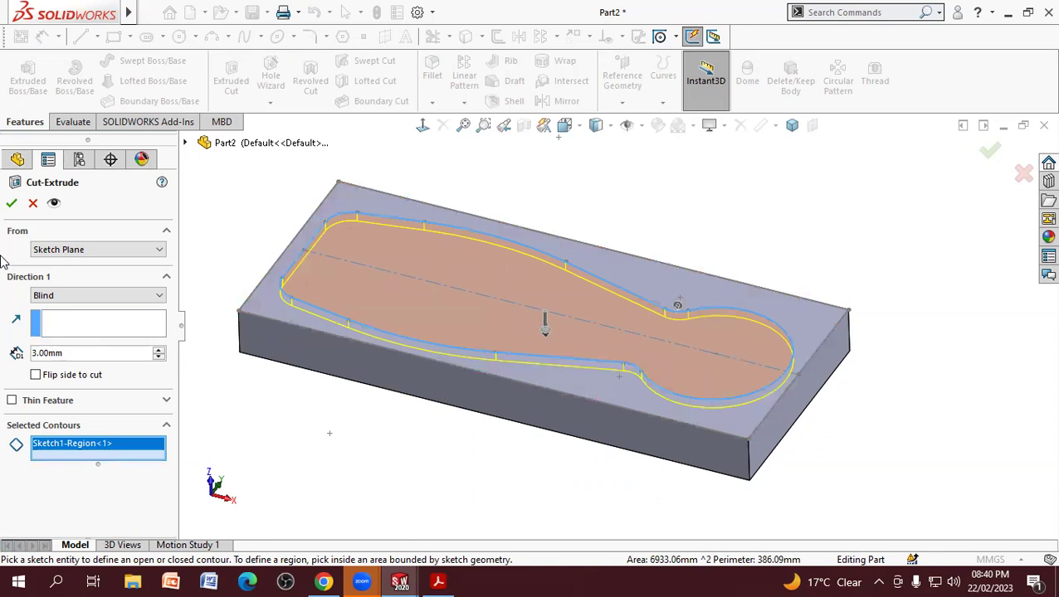
{"action": "left_click", "coordinate": [12, 204]}
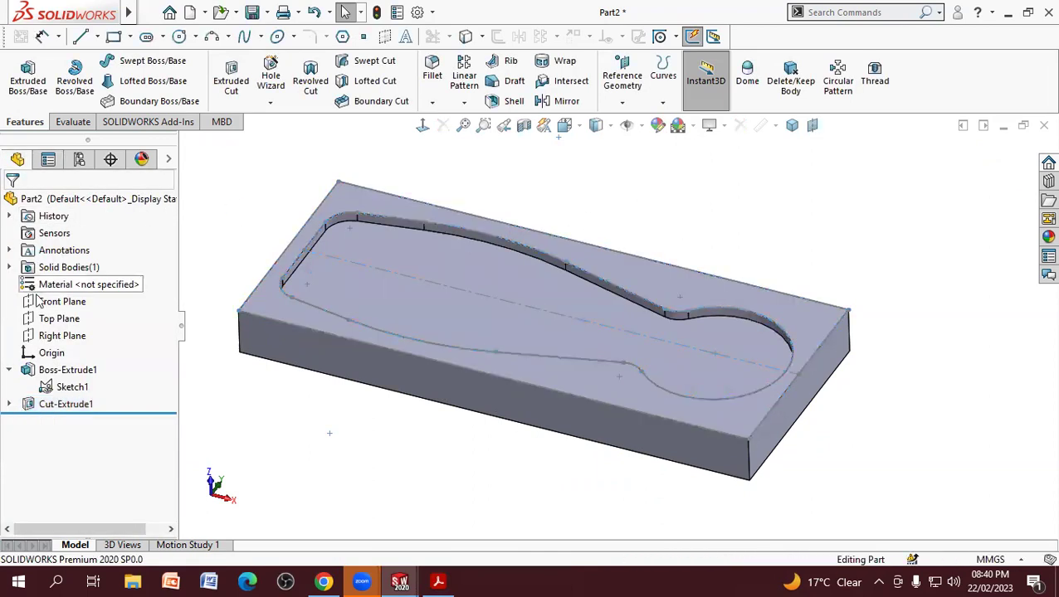
Step: Hide Sketch1 on the pocketed block and bring up Save As for the part
{"action": "left_click", "coordinate": [72, 386]}
{"action": "left_click", "coordinate": [75, 345]}
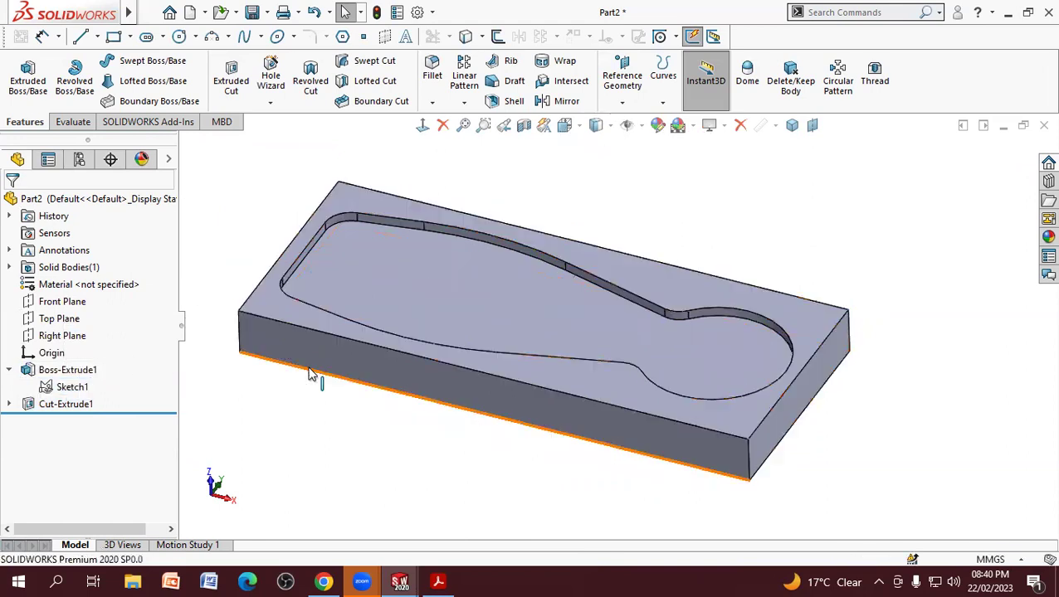
{"action": "mouse_move", "coordinate": [393, 369]}
{"action": "middle_mouse_down"}
{"action": "mouse_move", "coordinate": [482, 411]}
{"action": "mouse_move", "coordinate": [416, 451]}
{"action": "mouse_move", "coordinate": [408, 432]}
{"action": "mouse_move", "coordinate": [425, 458]}
{"action": "middle_mouse_up"}
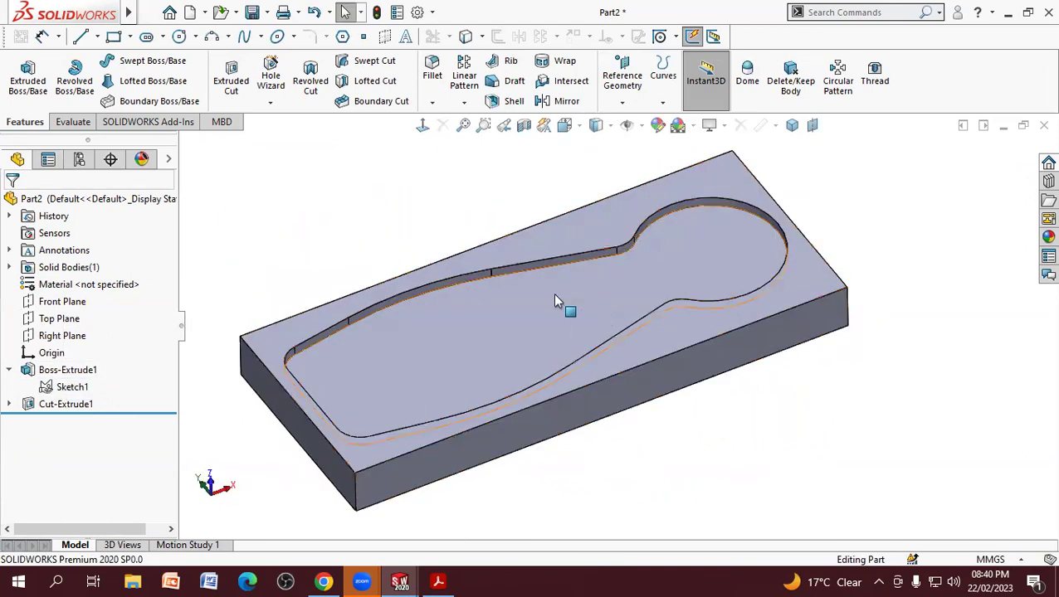
{"action": "mouse_move", "coordinate": [65, 13]}
{"action": "left_click", "coordinate": [151, 13]}
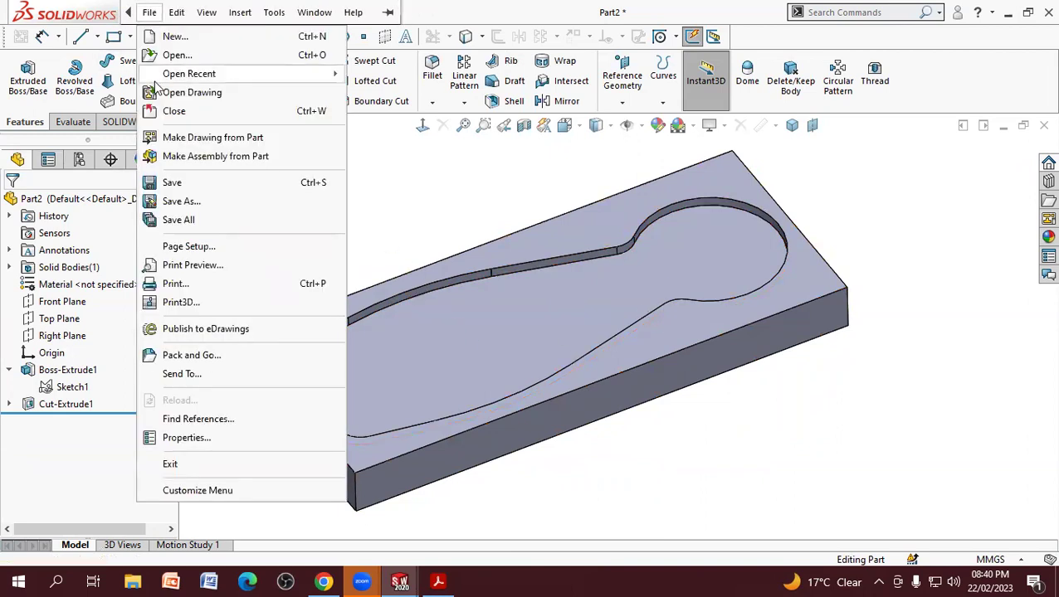
{"action": "left_click", "coordinate": [172, 183]}
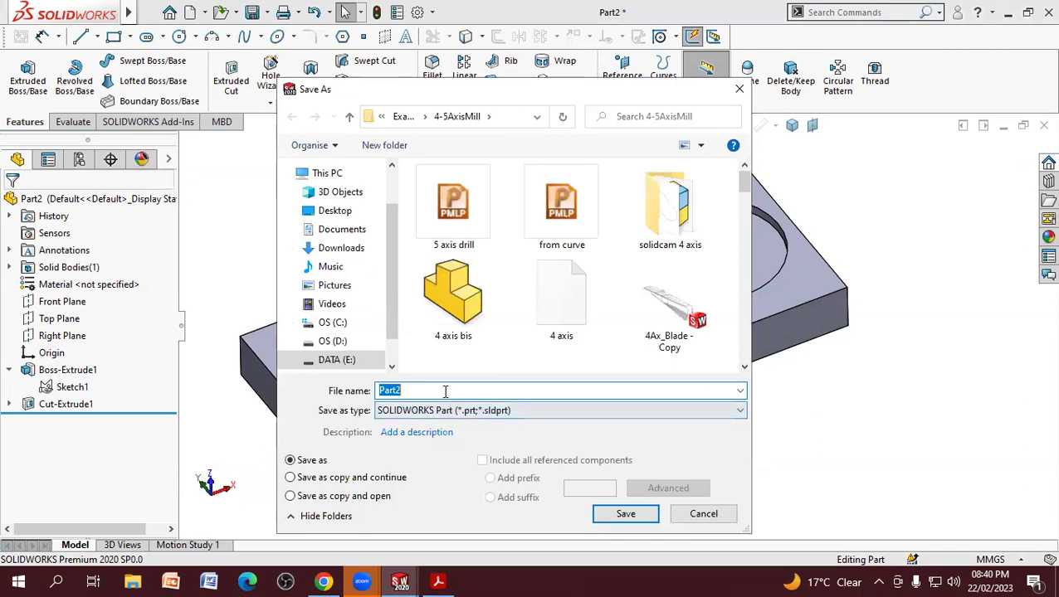
{"action": "left_click", "coordinate": [448, 582]}
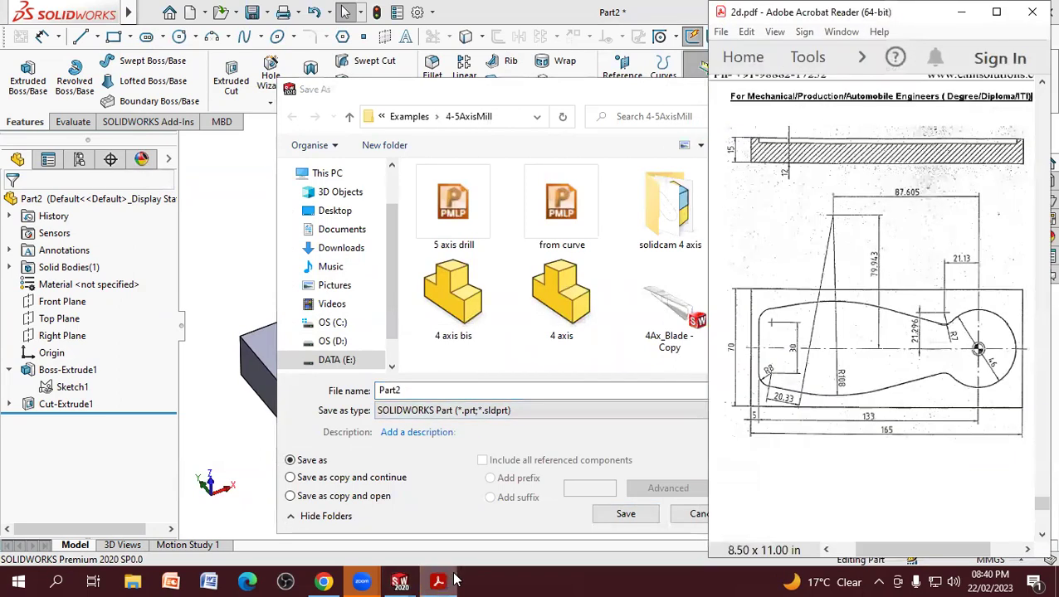
{"action": "scroll", "coordinate": [974, 382], "scroll_direction": "down", "scroll_amount": 3}
{"action": "scroll", "coordinate": [974, 382], "scroll_direction": "up", "scroll_amount": 2}
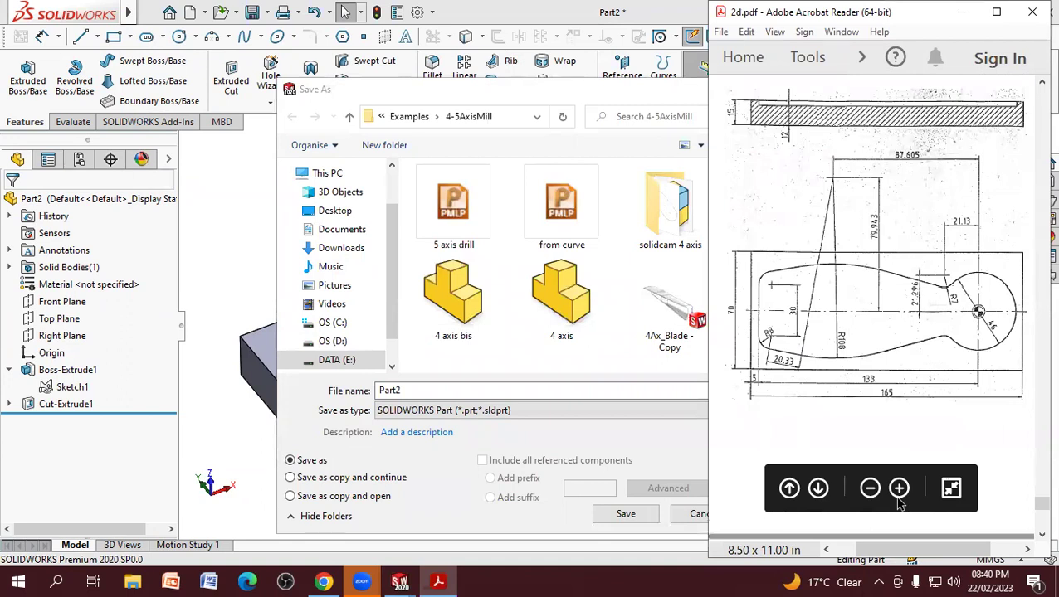
{"action": "scroll", "coordinate": [970, 390], "scroll_direction": "up", "scroll_amount": 1}
{"action": "left_click", "coordinate": [959, 415]}
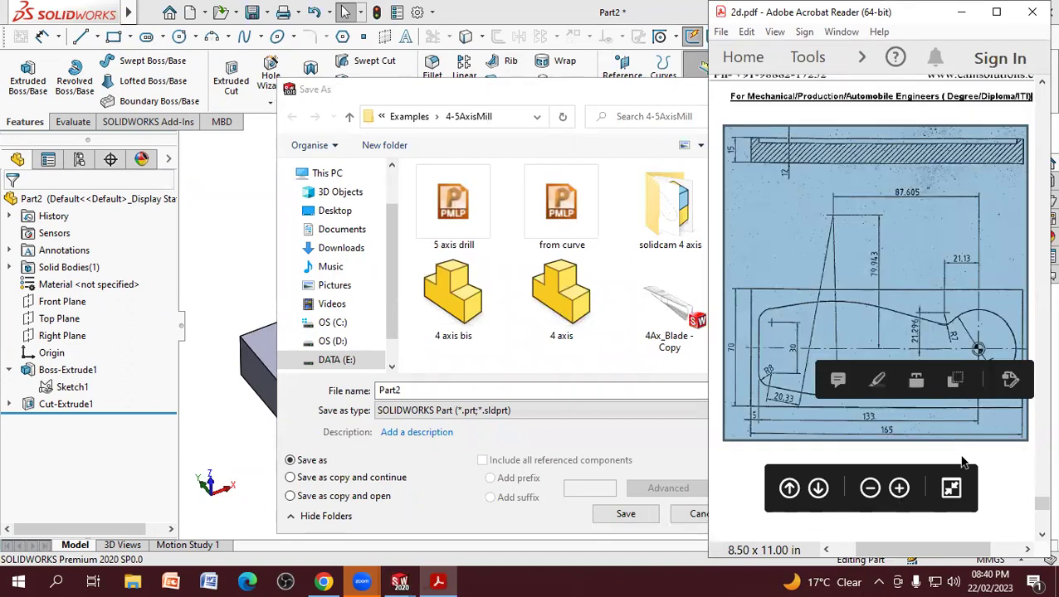
{"action": "scroll", "coordinate": [963, 461], "scroll_direction": "down", "scroll_amount": 3}
{"action": "left_click", "coordinate": [869, 488]}
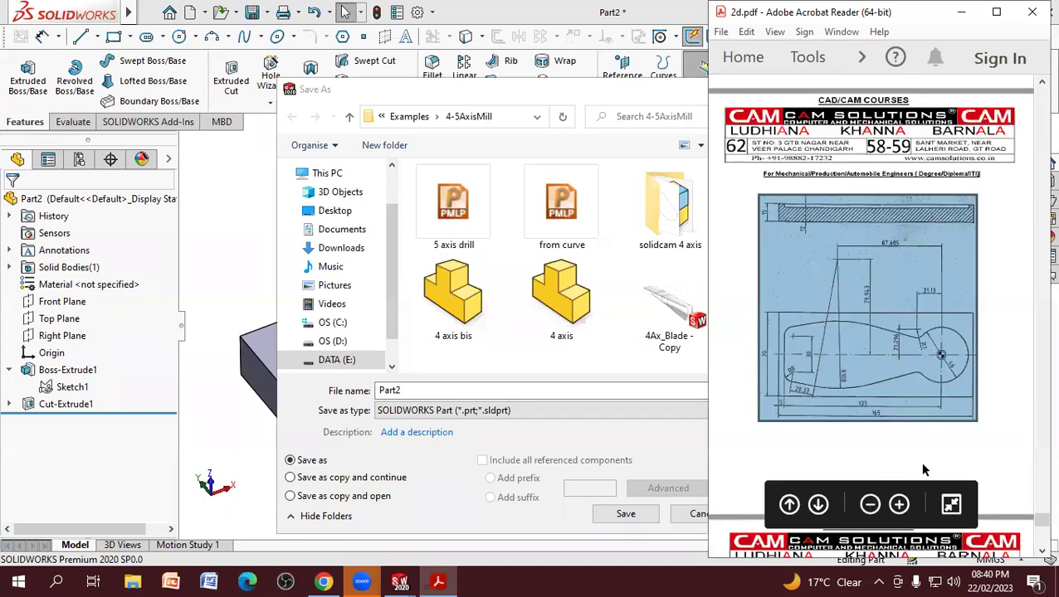
{"action": "scroll", "coordinate": [926, 455], "scroll_direction": "up", "scroll_amount": 1}
{"action": "scroll", "coordinate": [926, 455], "scroll_direction": "down", "scroll_amount": 1}
{"action": "scroll", "coordinate": [926, 455], "scroll_direction": "down", "scroll_amount": 3}
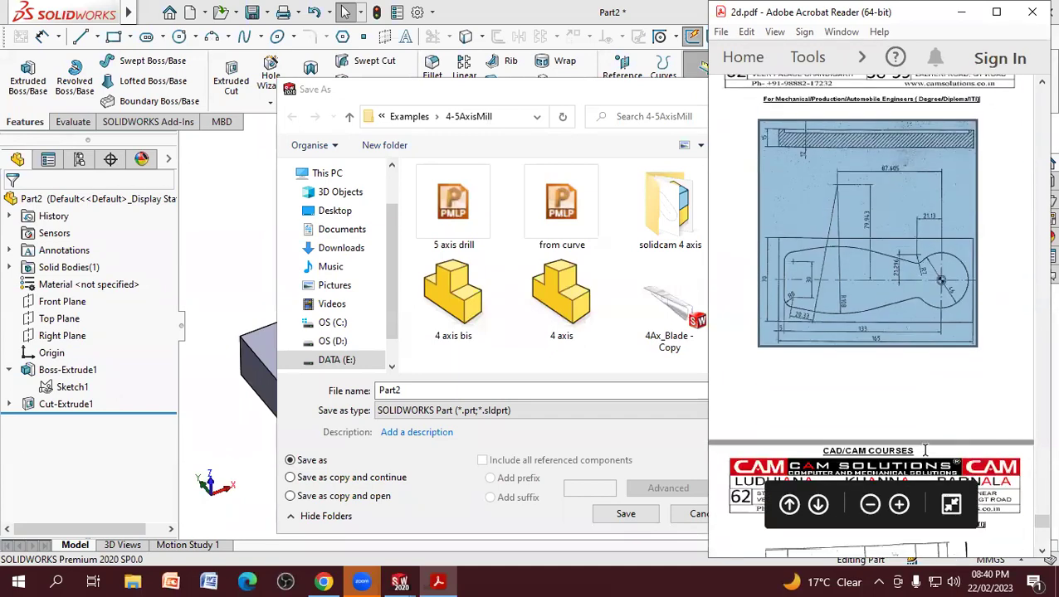
{"action": "scroll", "coordinate": [910, 421], "scroll_direction": "down", "scroll_amount": 2}
{"action": "scroll", "coordinate": [910, 421], "scroll_direction": "down", "scroll_amount": 1}
{"action": "scroll", "coordinate": [910, 422], "scroll_direction": "down", "scroll_amount": 1}
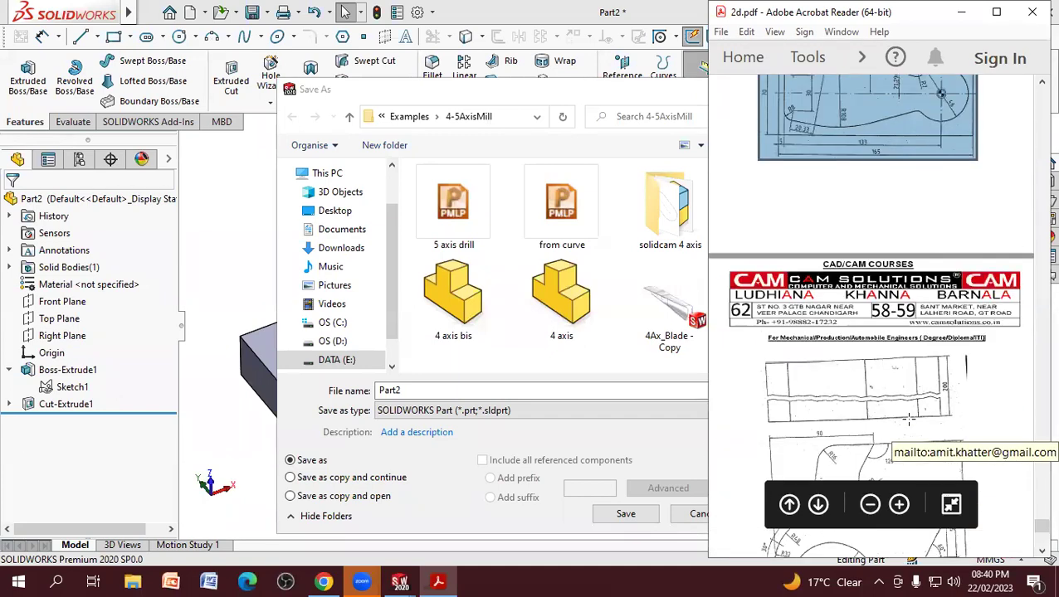
{"action": "scroll", "coordinate": [910, 422], "scroll_direction": "up", "scroll_amount": 4}
{"action": "scroll", "coordinate": [909, 419], "scroll_direction": "up", "scroll_amount": 1}
{"action": "scroll", "coordinate": [932, 413], "scroll_direction": "up", "scroll_amount": 1}
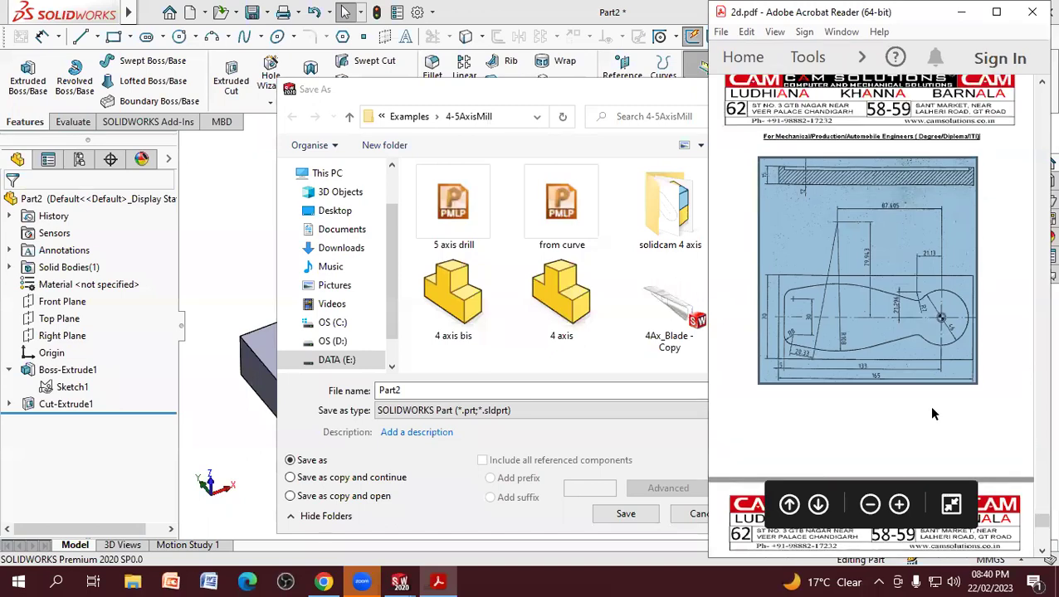
{"action": "left_click", "coordinate": [414, 393]}
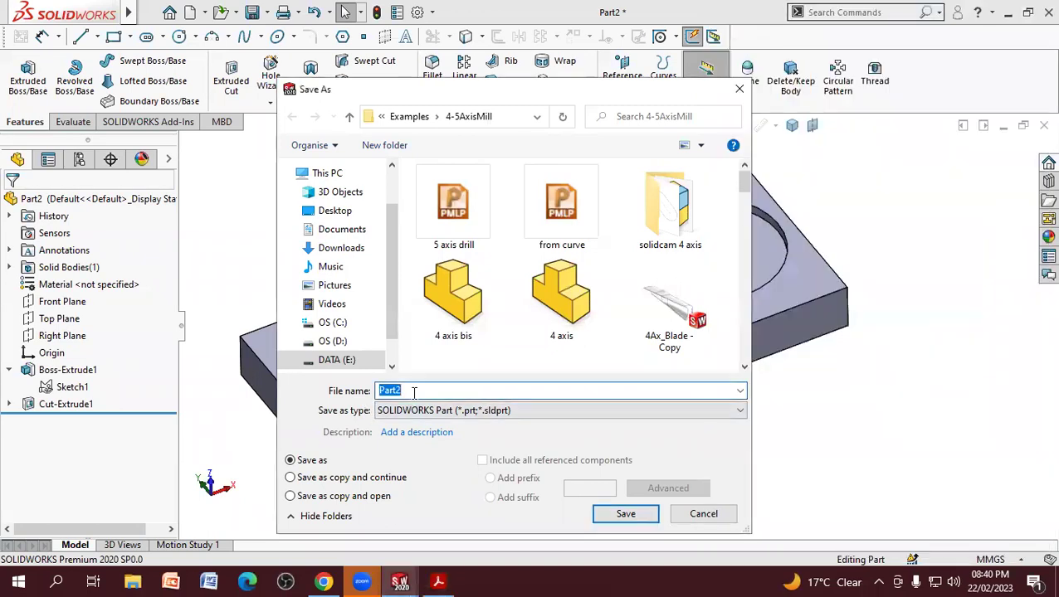
Step: Save the part as 46 and start a new drawing from it
{"action": "type", "text": "46"}
{"action": "key", "text": "Return"}
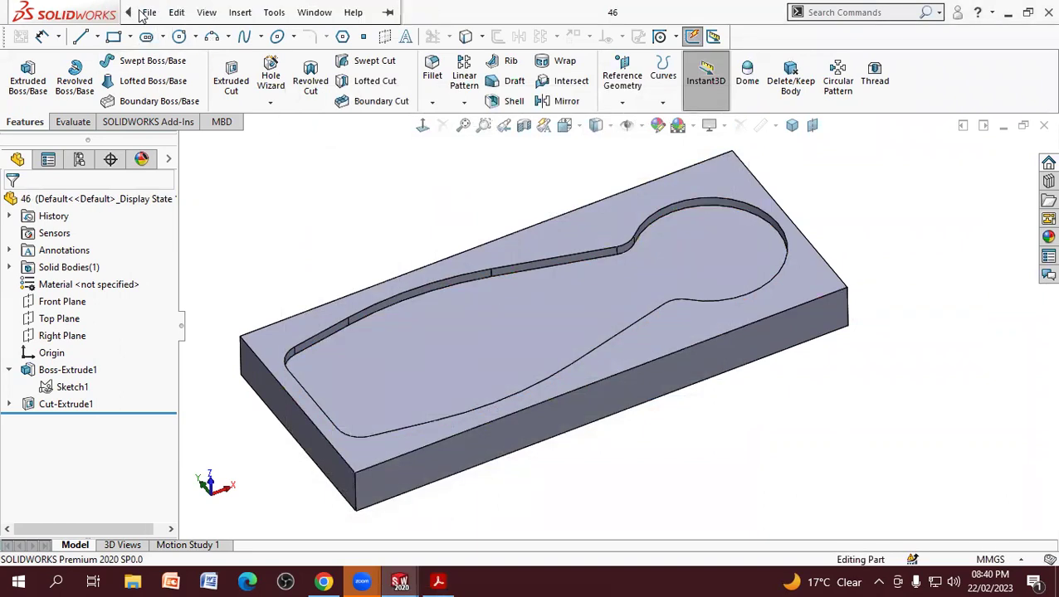
{"action": "mouse_move", "coordinate": [63, 12]}
{"action": "left_click", "coordinate": [149, 12]}
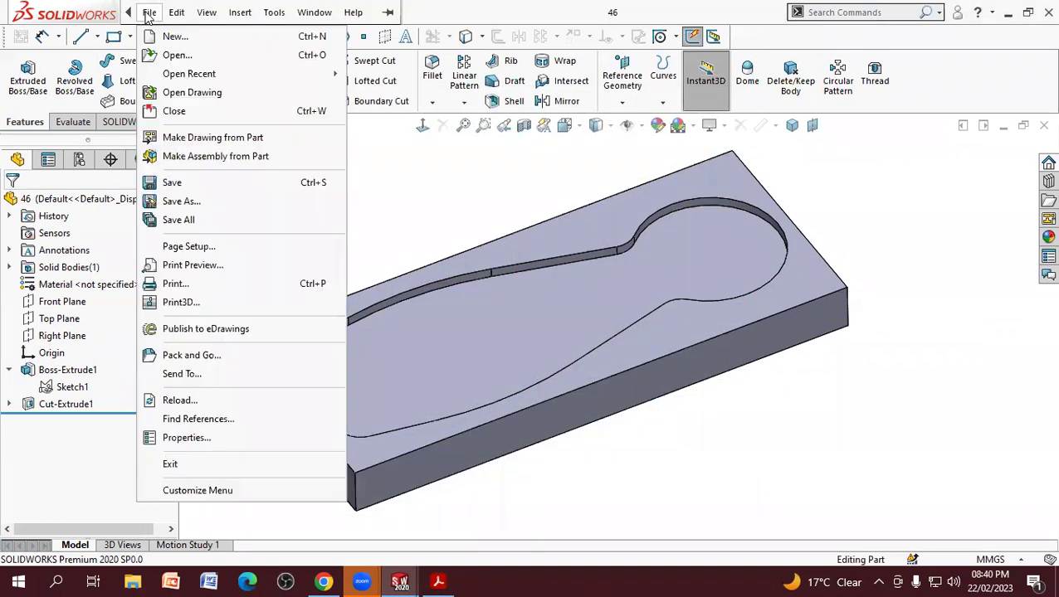
{"action": "left_click", "coordinate": [182, 138]}
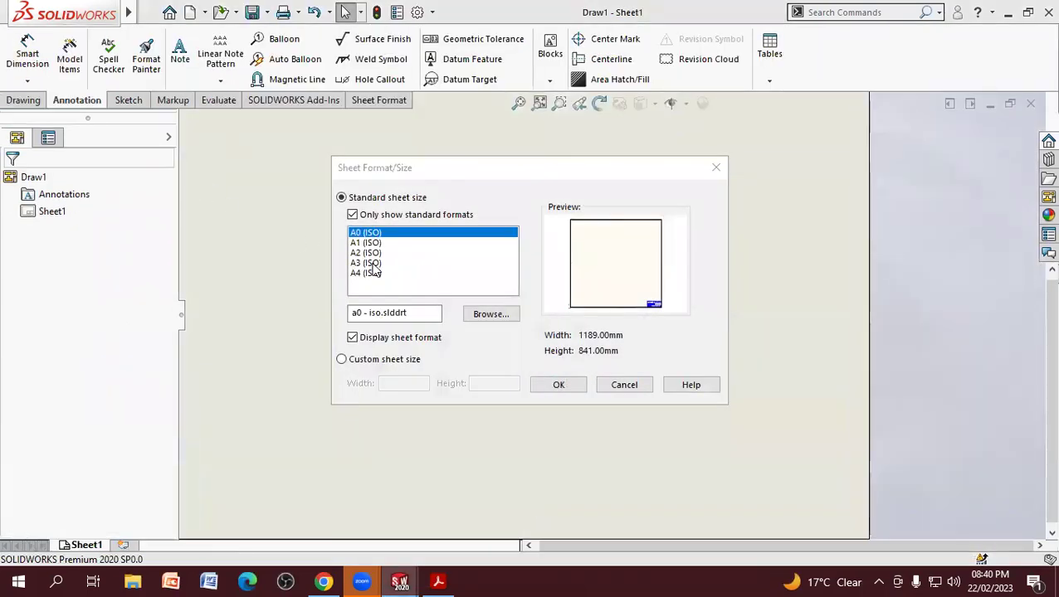
Step: Use an A3 (ISO) sheet and place the *Current 3D view on its right side
{"action": "left_click", "coordinate": [371, 264]}
{"action": "left_click", "coordinate": [561, 386]}
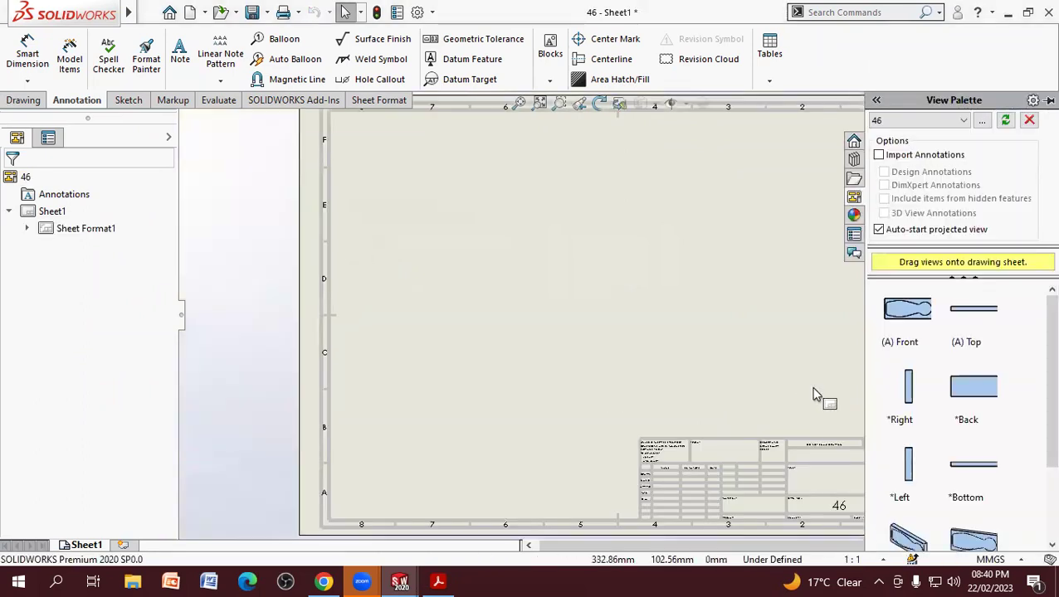
{"action": "scroll", "coordinate": [1035, 377], "scroll_direction": "down", "scroll_amount": 3}
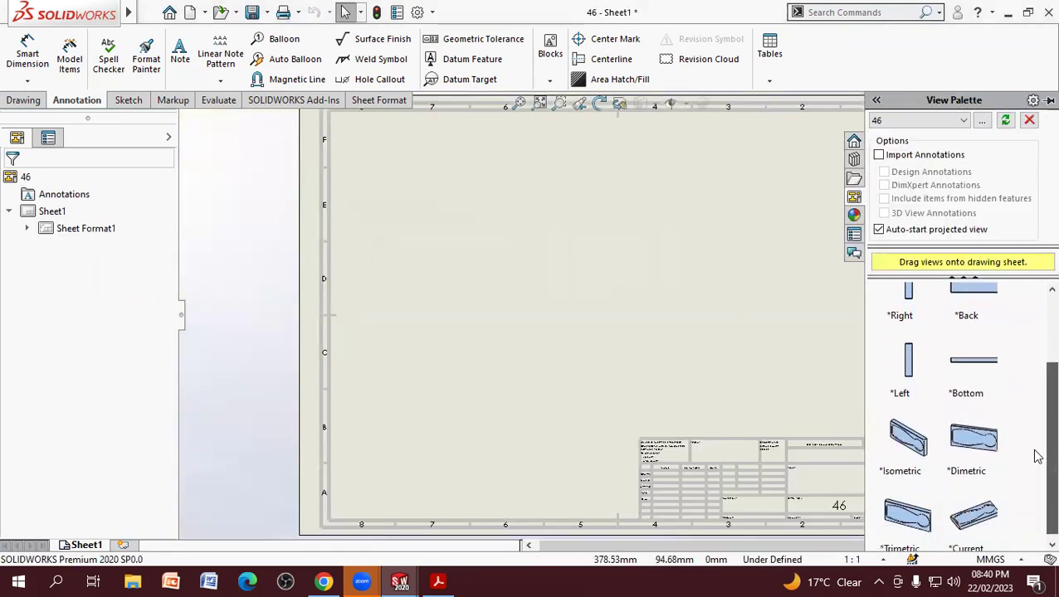
{"action": "left_click_drag", "start_coordinate": [977, 504], "coordinate": [956, 518]}
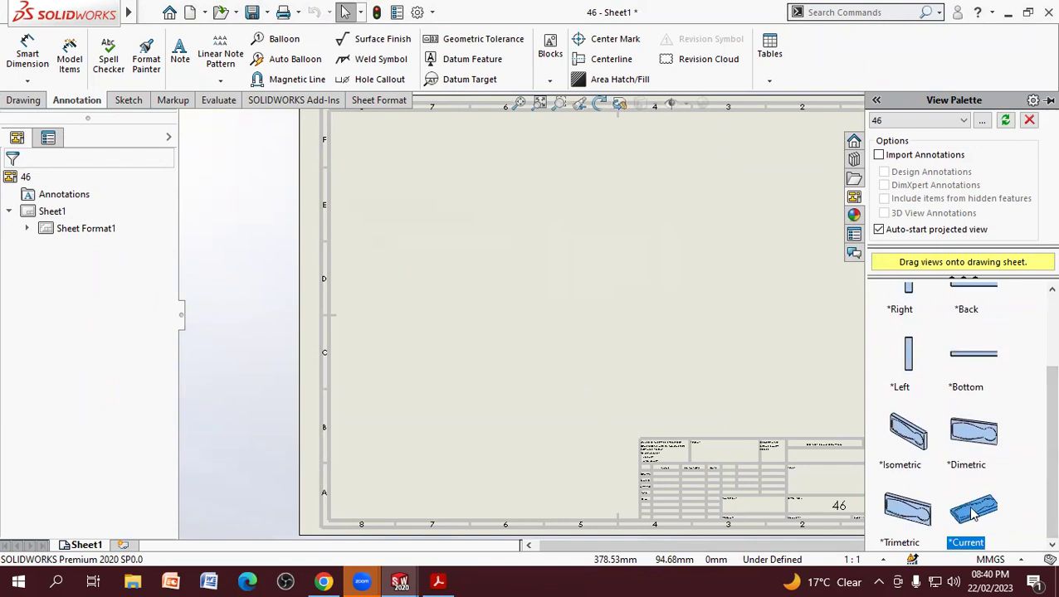
{"action": "left_click_drag", "start_coordinate": [972, 514], "coordinate": [756, 311]}
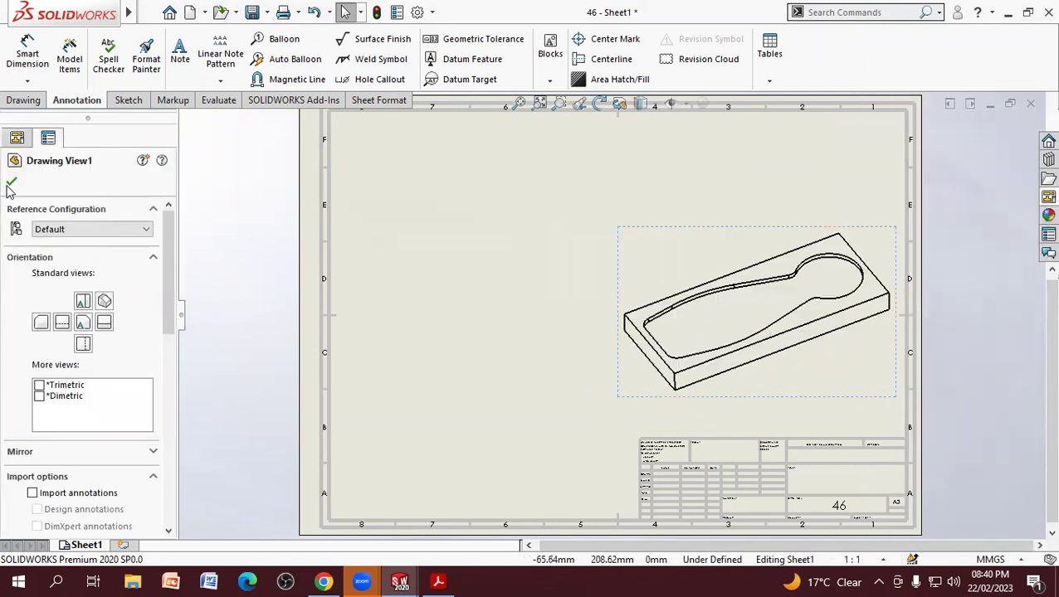
{"action": "left_click", "coordinate": [10, 184]}
{"action": "left_click", "coordinate": [1034, 199]}
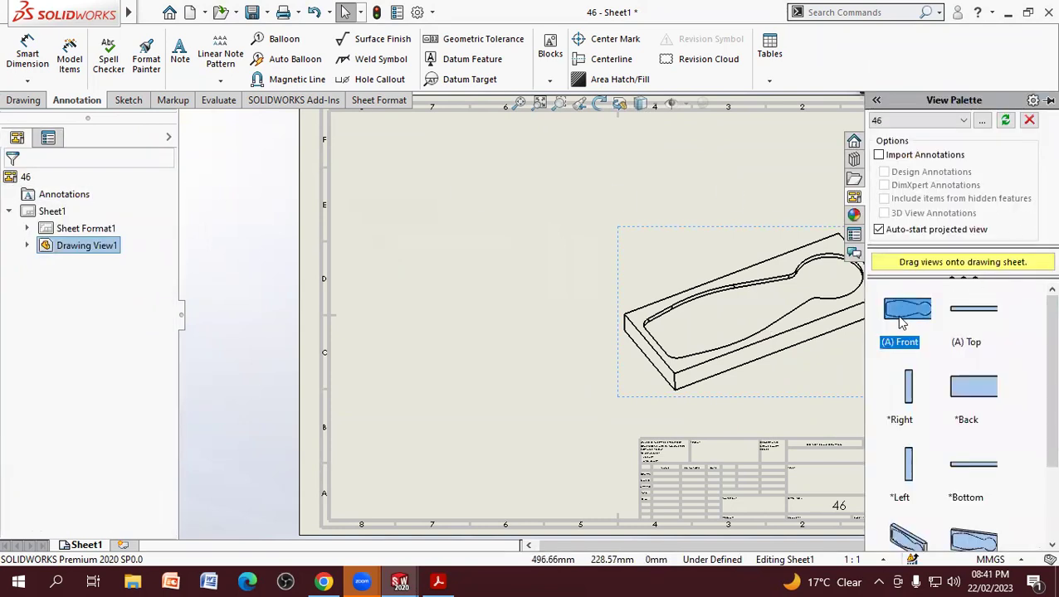
Step: Place the (A) Front view left of the isometric view, without projected views
{"action": "left_click_drag", "start_coordinate": [902, 322], "coordinate": [481, 326]}
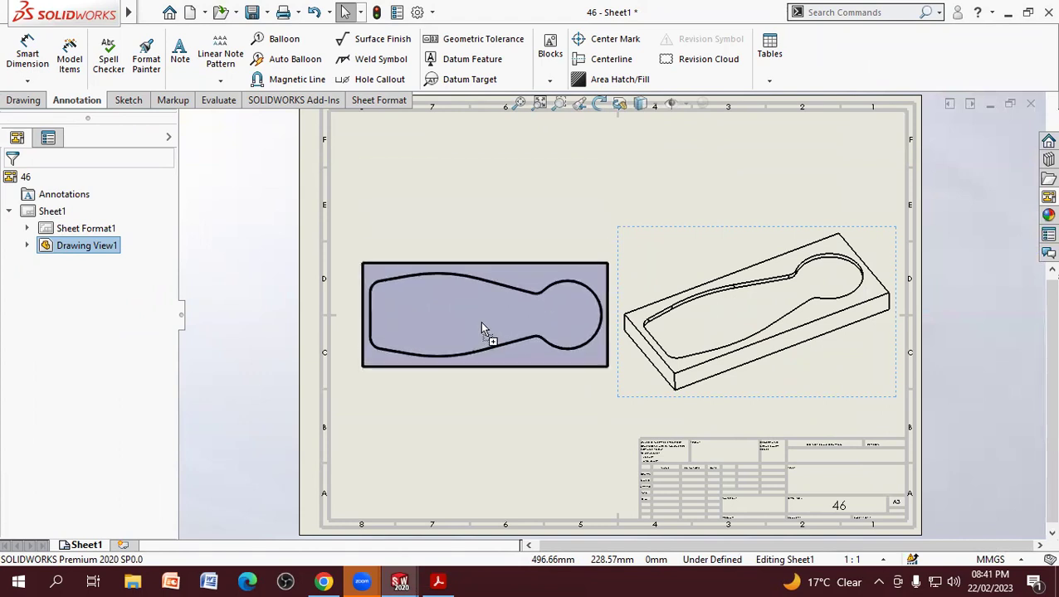
{"action": "left_click_drag", "start_coordinate": [482, 327], "coordinate": [454, 305]}
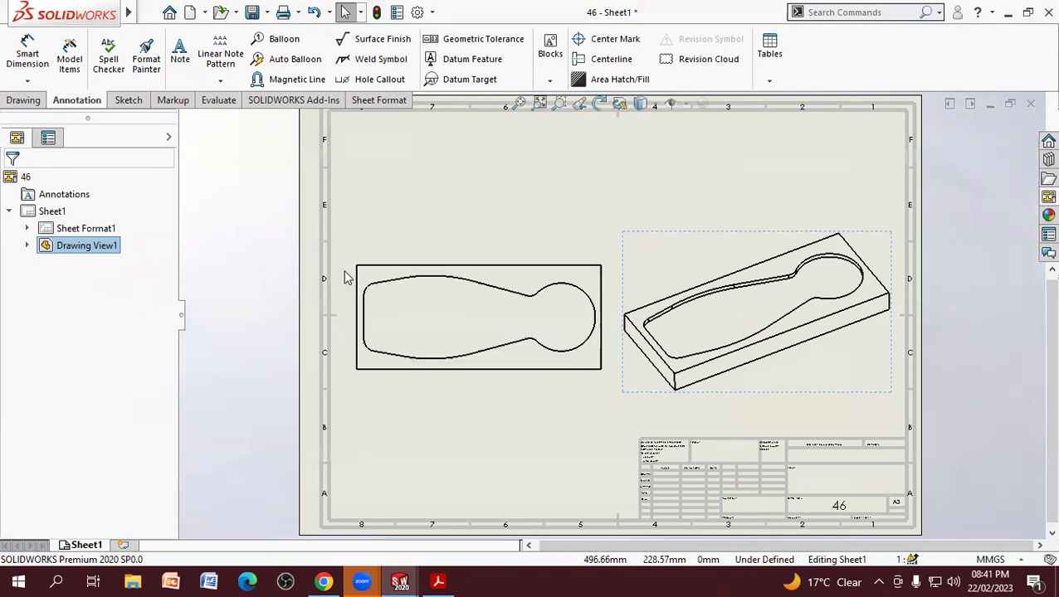
{"action": "left_click", "coordinate": [12, 181]}
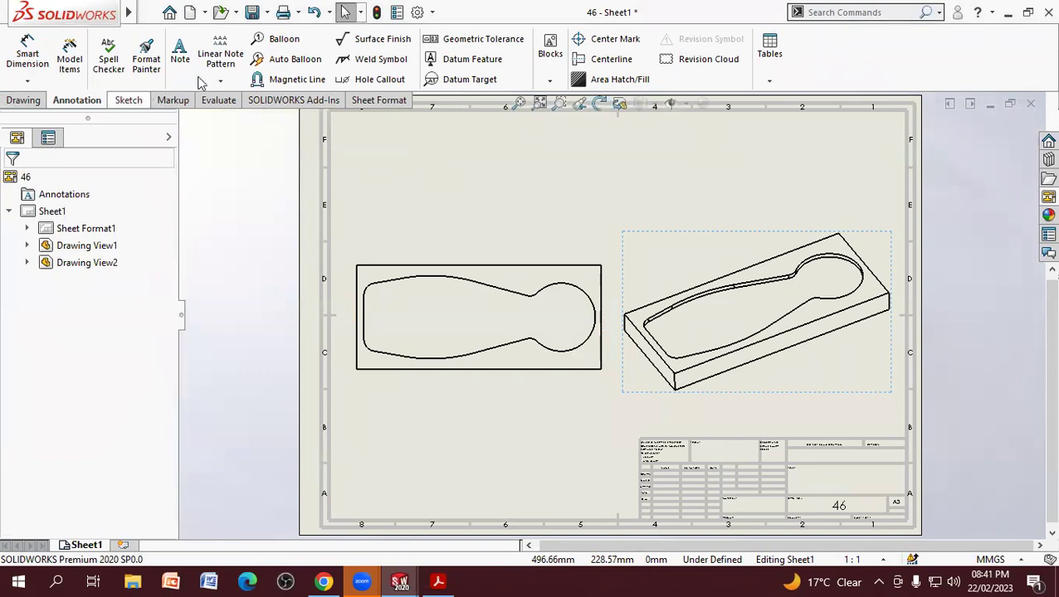
{"action": "left_click", "coordinate": [24, 100]}
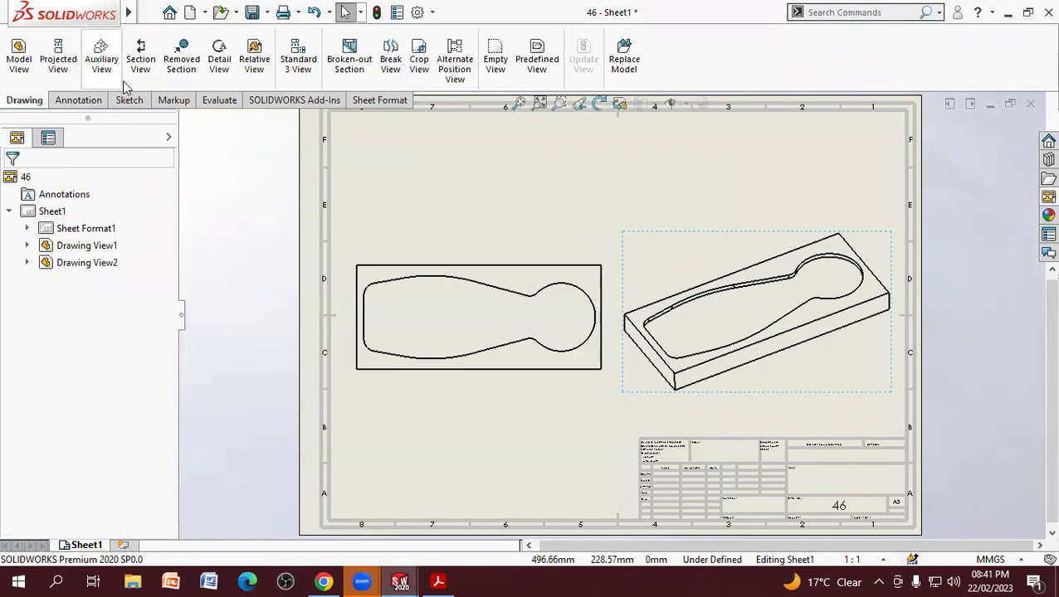
Step: Add Section View A-A, cut horizontally through the circle centre, below the front view
{"action": "left_click", "coordinate": [142, 68]}
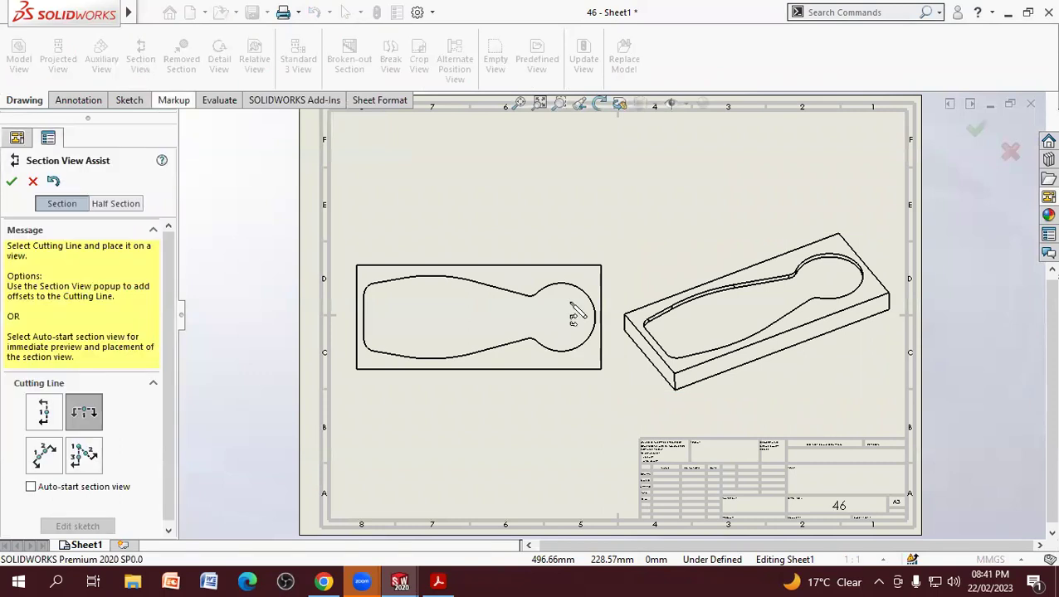
{"action": "left_click", "coordinate": [562, 316]}
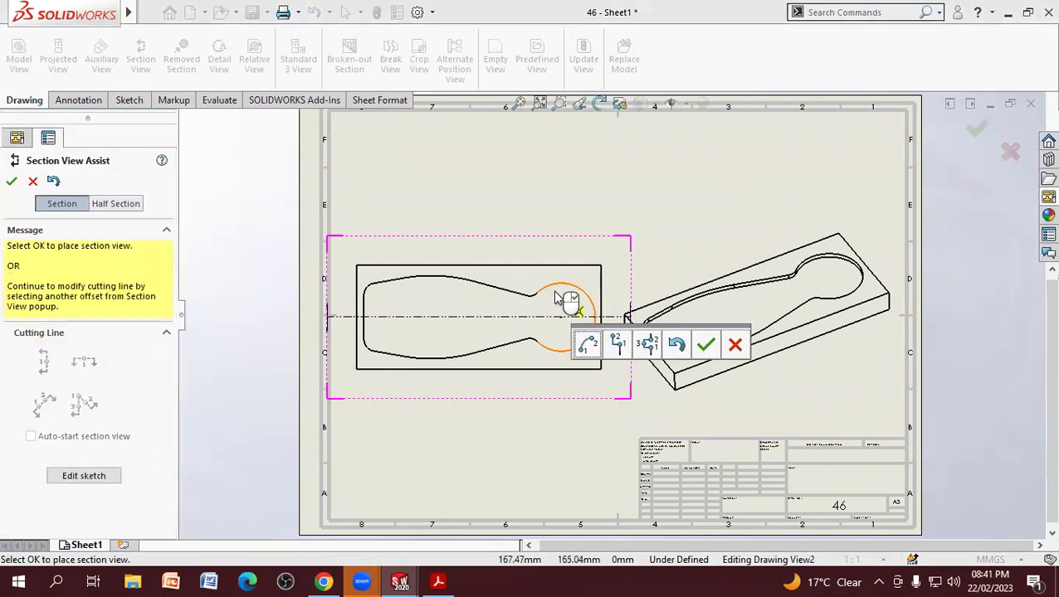
{"action": "left_click", "coordinate": [704, 347]}
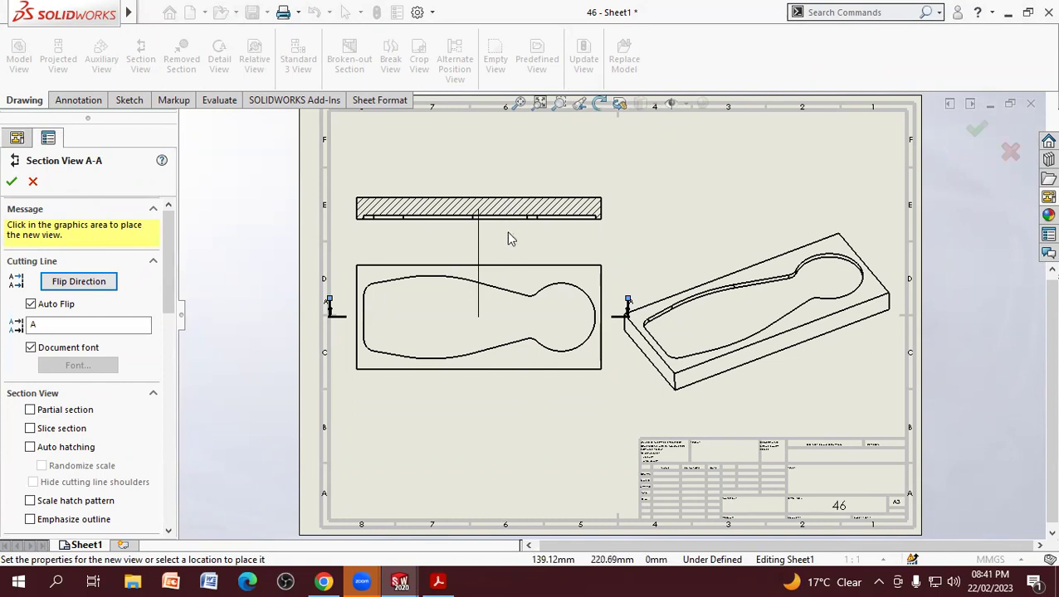
{"action": "left_click", "coordinate": [572, 405]}
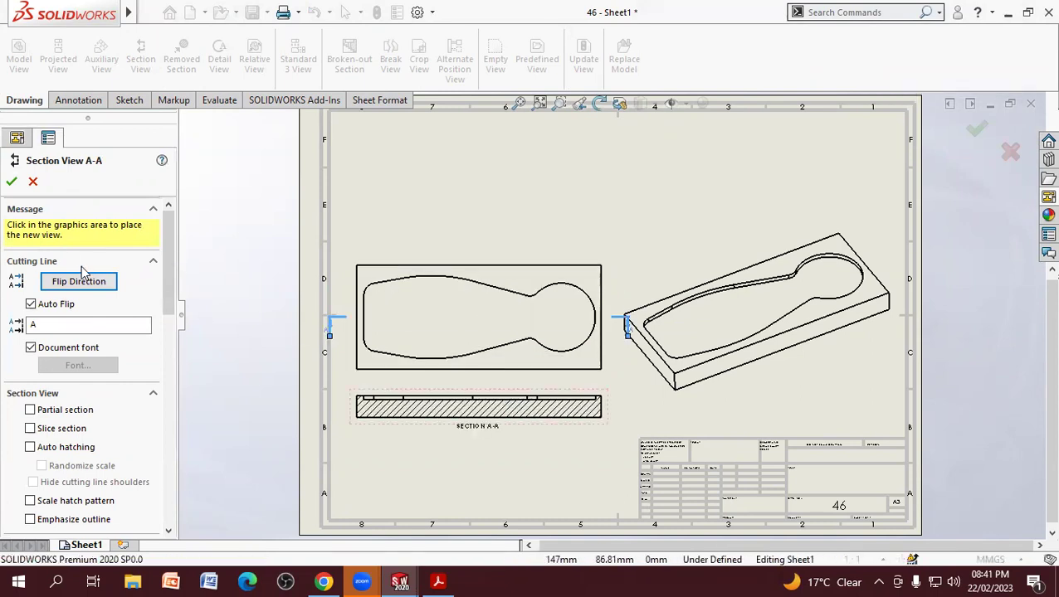
{"action": "left_click", "coordinate": [11, 181]}
{"action": "left_click", "coordinate": [453, 211]}
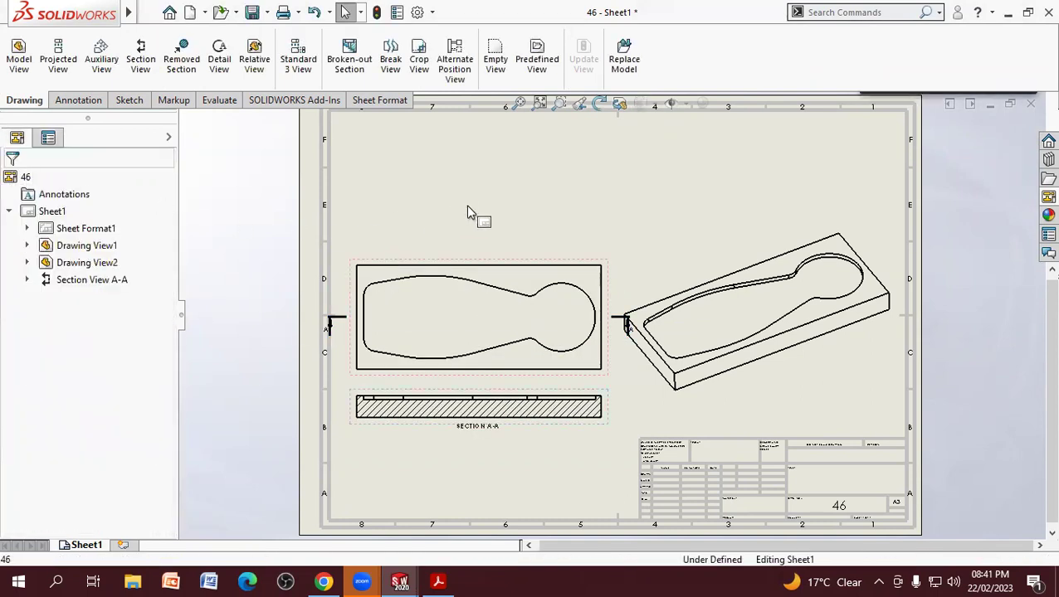
Step: Apply Sheet1's properties with first-angle projection and bring up the 2d.pdf reference
{"action": "right_click", "coordinate": [663, 179]}
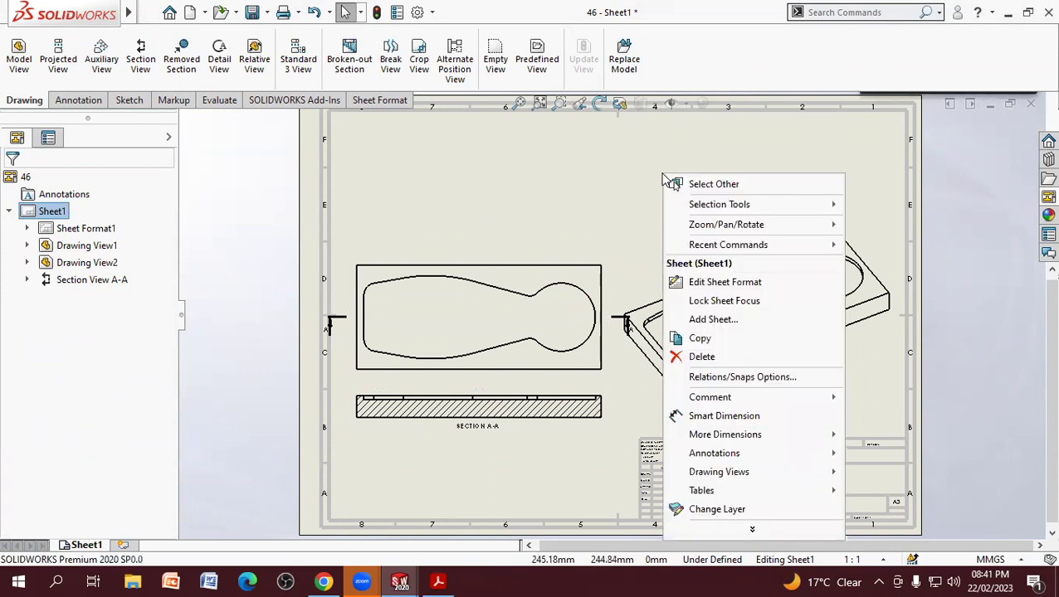
{"action": "left_click", "coordinate": [748, 531]}
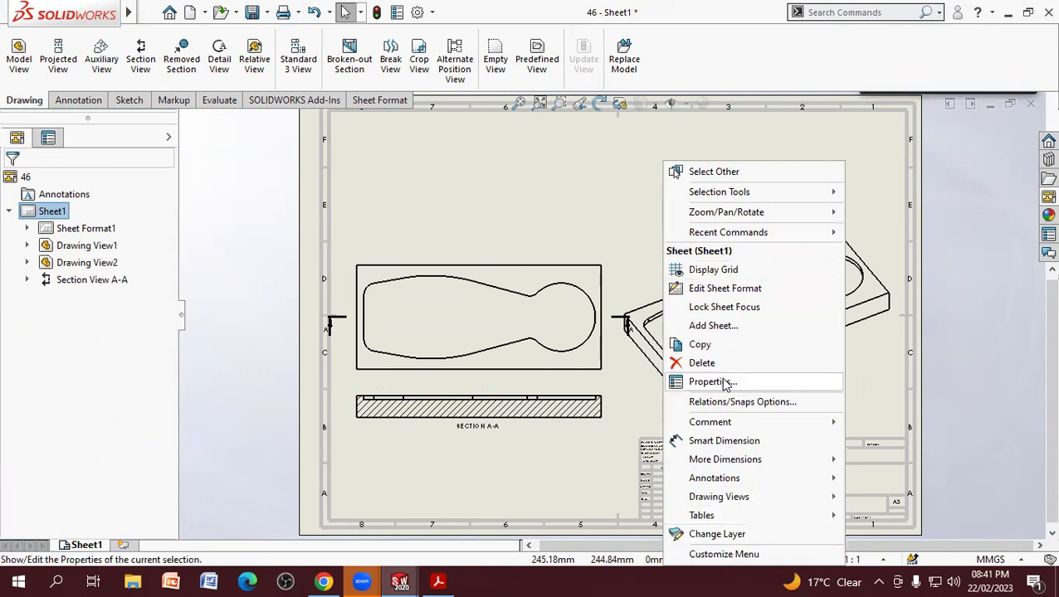
{"action": "left_click", "coordinate": [711, 382]}
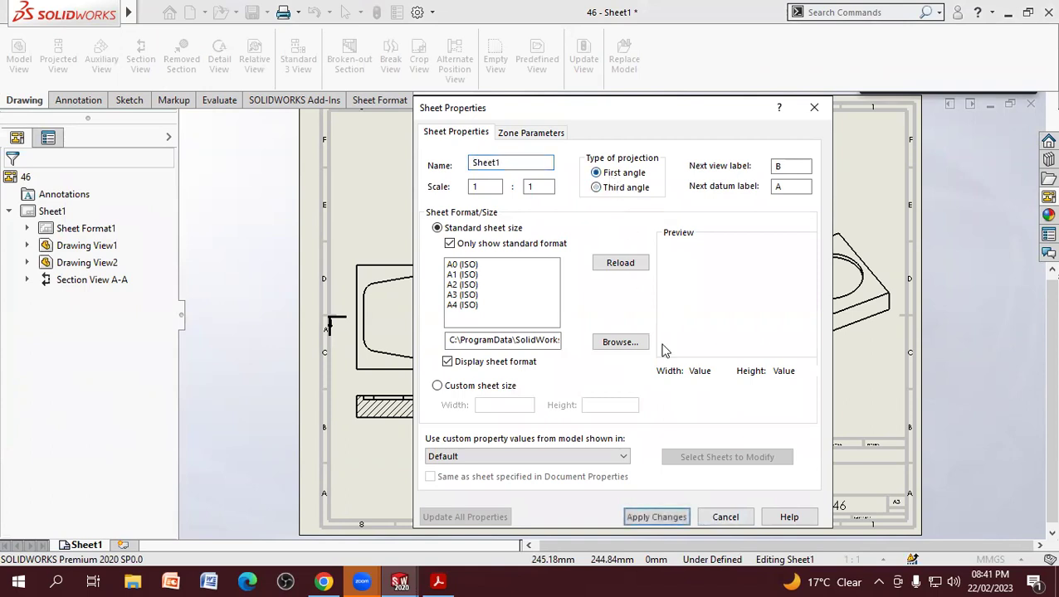
{"action": "left_click", "coordinate": [664, 517]}
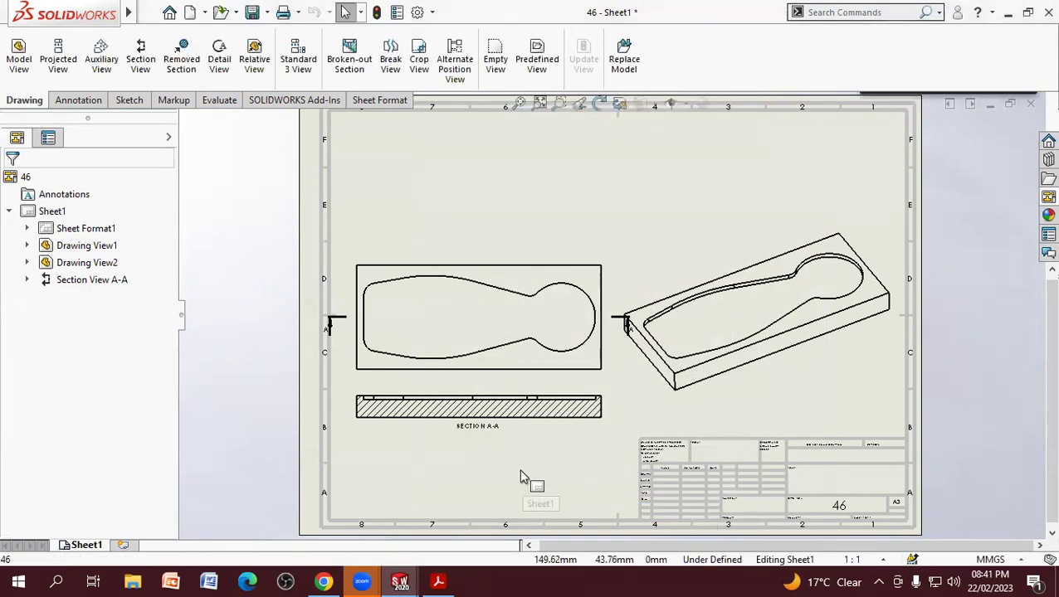
{"action": "left_click", "coordinate": [451, 581]}
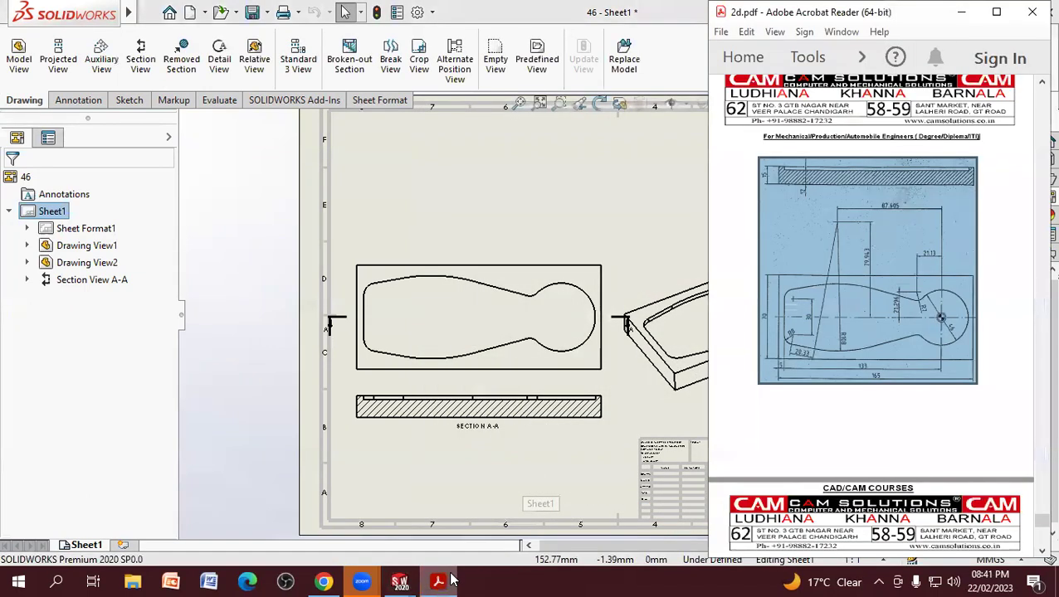
Step: Place Section A-A above the front view, shift the isometric view down-right, and recentre the front view
{"action": "left_click", "coordinate": [451, 580]}
{"action": "mouse_move", "coordinate": [591, 440]}
{"action": "left_mouse_down"}
{"action": "mouse_move", "coordinate": [618, 305]}
{"action": "mouse_move", "coordinate": [595, 224]}
{"action": "left_mouse_up"}
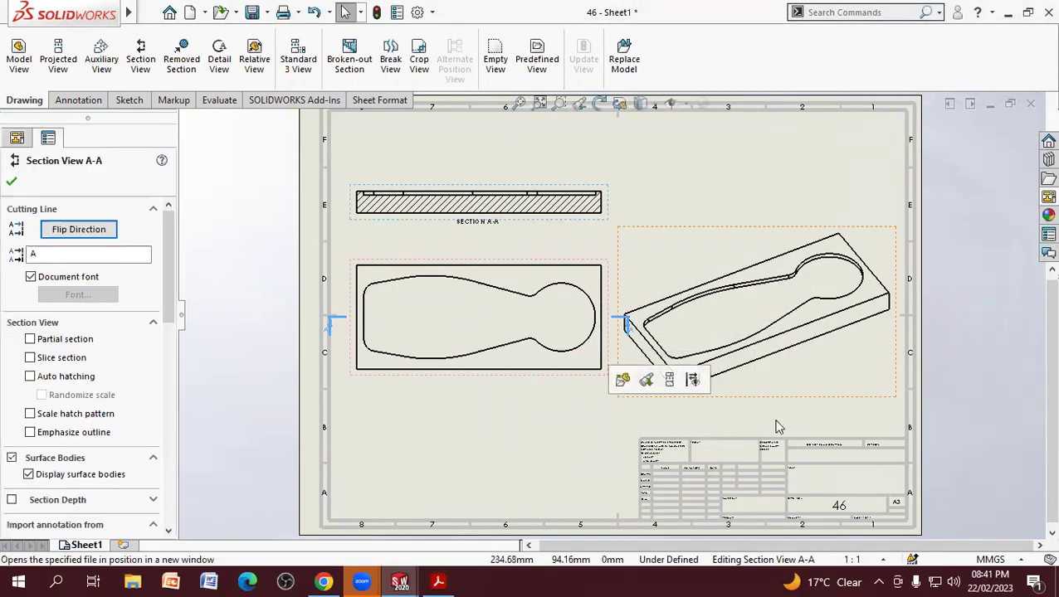
{"action": "left_click_drag", "start_coordinate": [866, 407], "coordinate": [875, 444]}
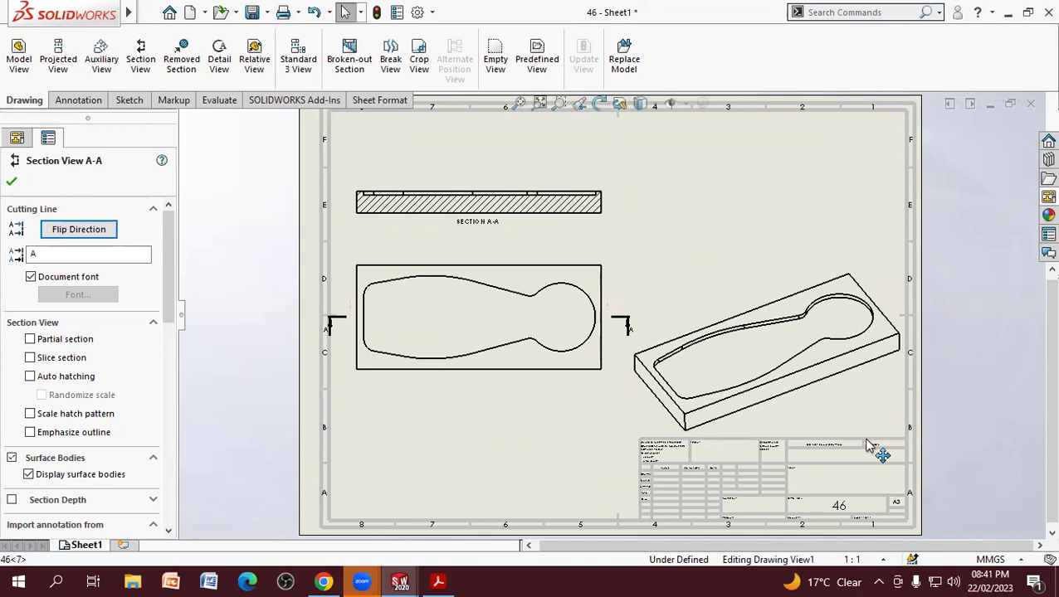
{"action": "left_click_drag", "start_coordinate": [611, 195], "coordinate": [610, 172]}
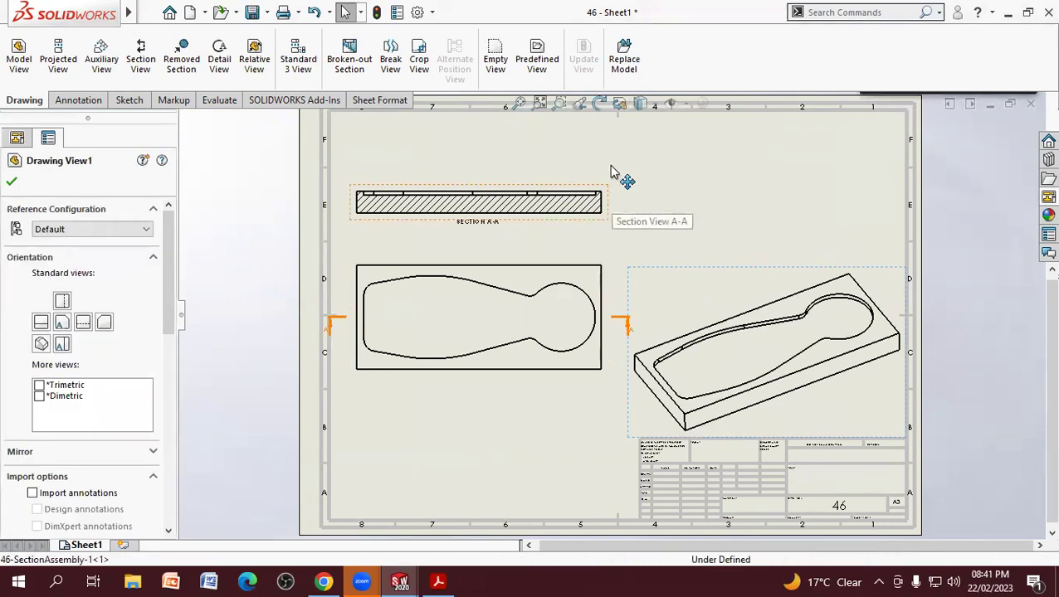
{"action": "left_click_drag", "start_coordinate": [609, 284], "coordinate": [631, 240]}
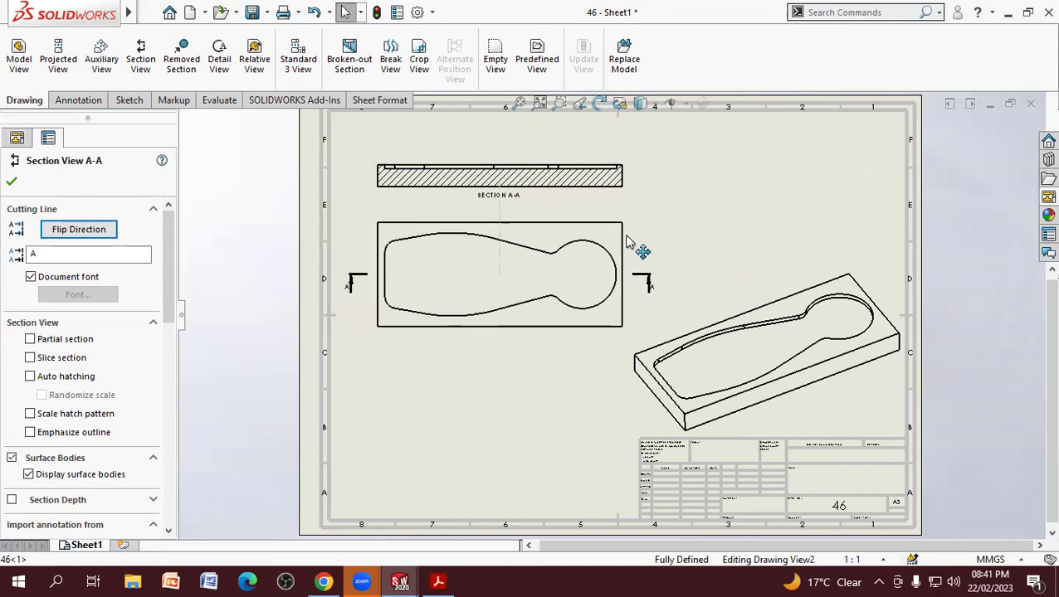
{"action": "left_click_drag", "start_coordinate": [628, 241], "coordinate": [616, 298]}
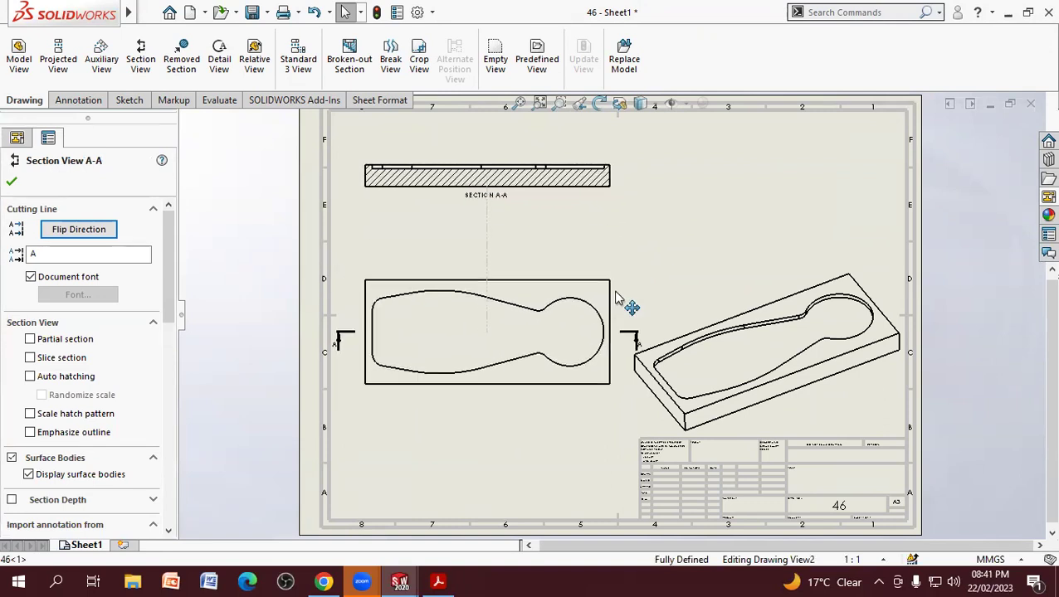
Step: Give the isometric view a 1:2 custom scale and Shaded With Edges, then move it lower right
{"action": "left_click", "coordinate": [751, 354]}
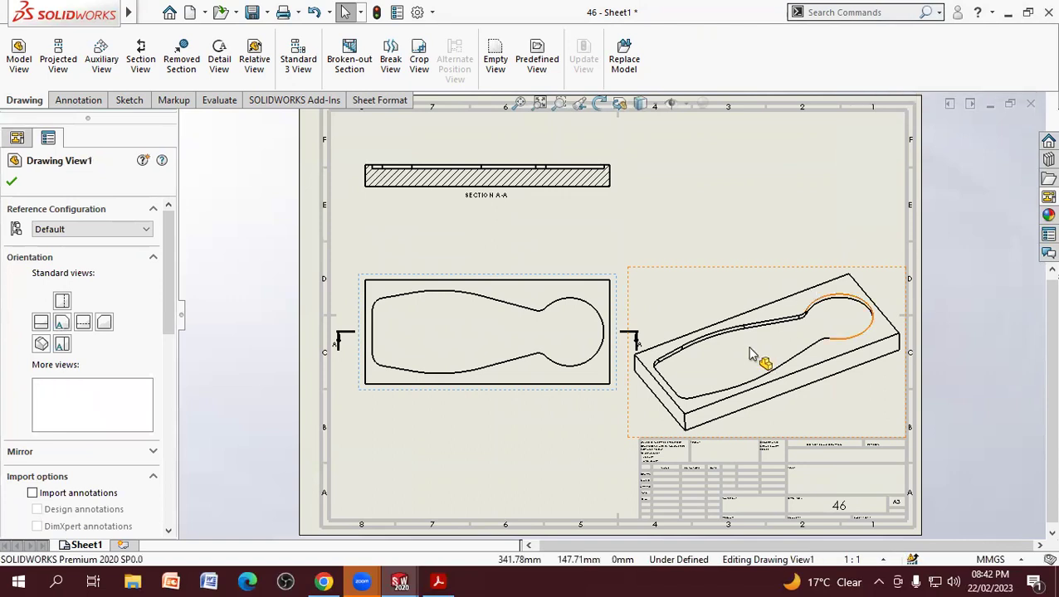
{"action": "scroll", "coordinate": [136, 399], "scroll_direction": "down", "scroll_amount": 5}
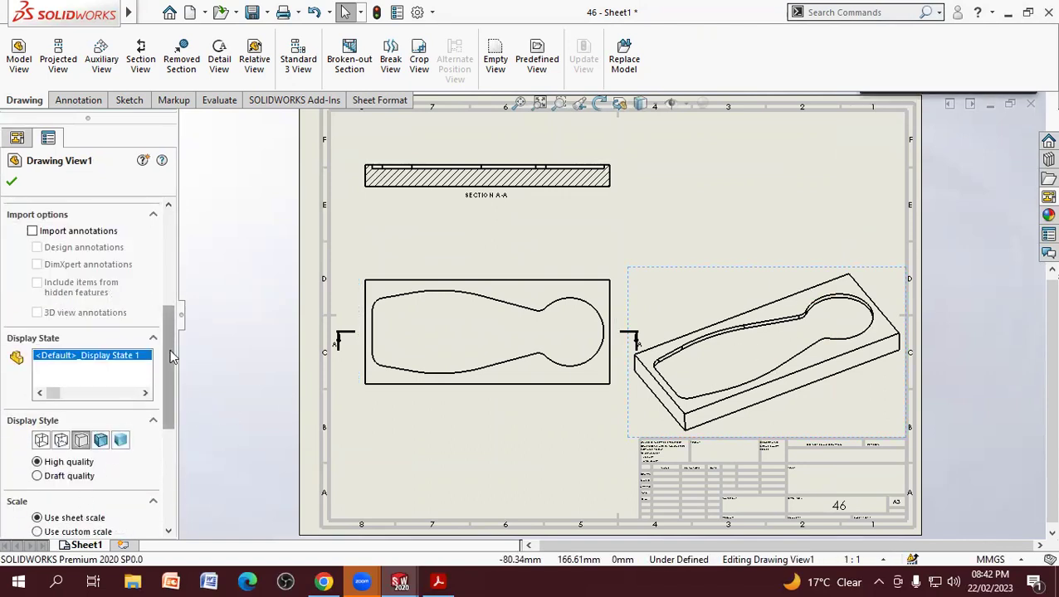
{"action": "left_click_drag", "start_coordinate": [169, 356], "coordinate": [169, 419]}
{"action": "left_click", "coordinate": [58, 363]}
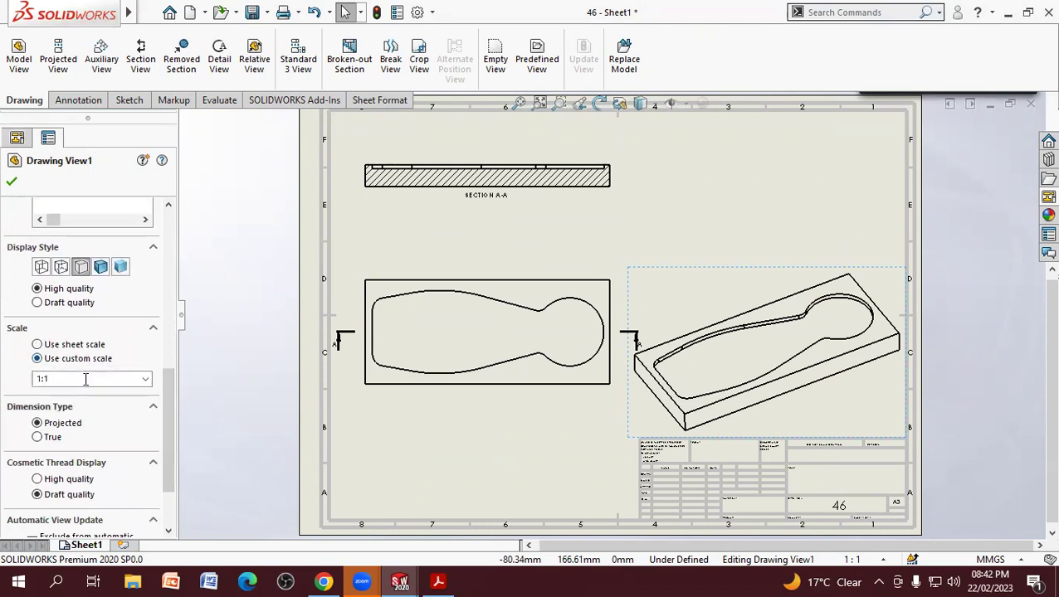
{"action": "left_click", "coordinate": [146, 379]}
{"action": "left_click", "coordinate": [106, 398]}
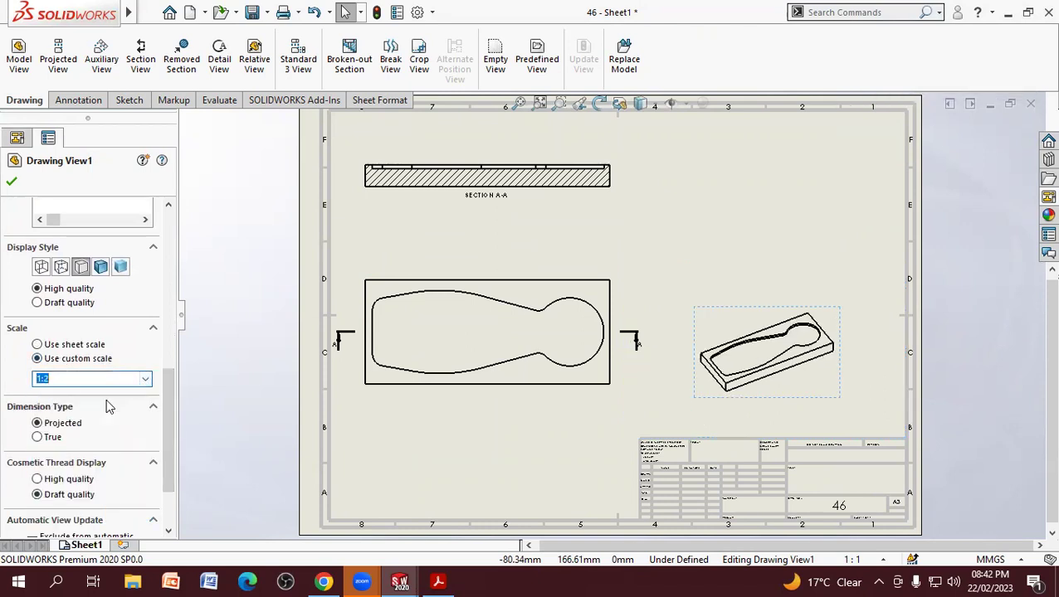
{"action": "left_click", "coordinate": [100, 268]}
{"action": "left_click", "coordinate": [12, 179]}
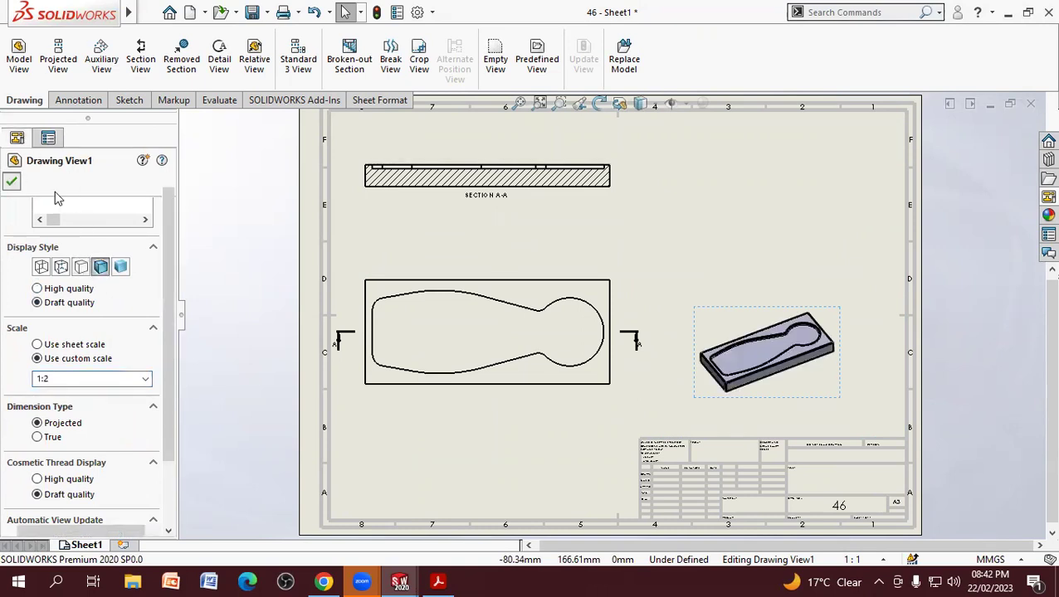
{"action": "left_click_drag", "start_coordinate": [815, 408], "coordinate": [871, 441]}
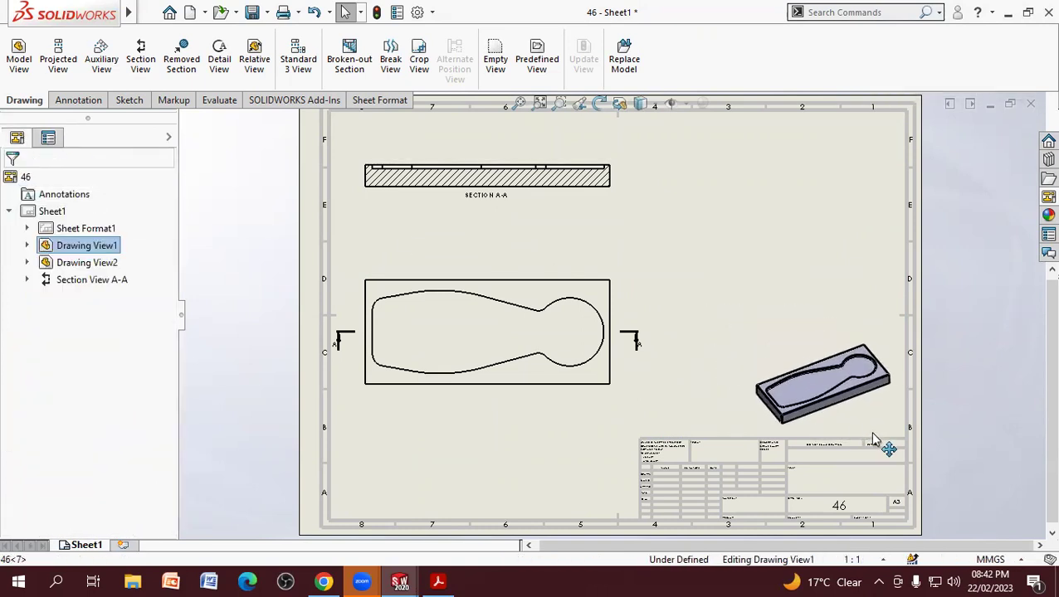
{"action": "left_click", "coordinate": [722, 280]}
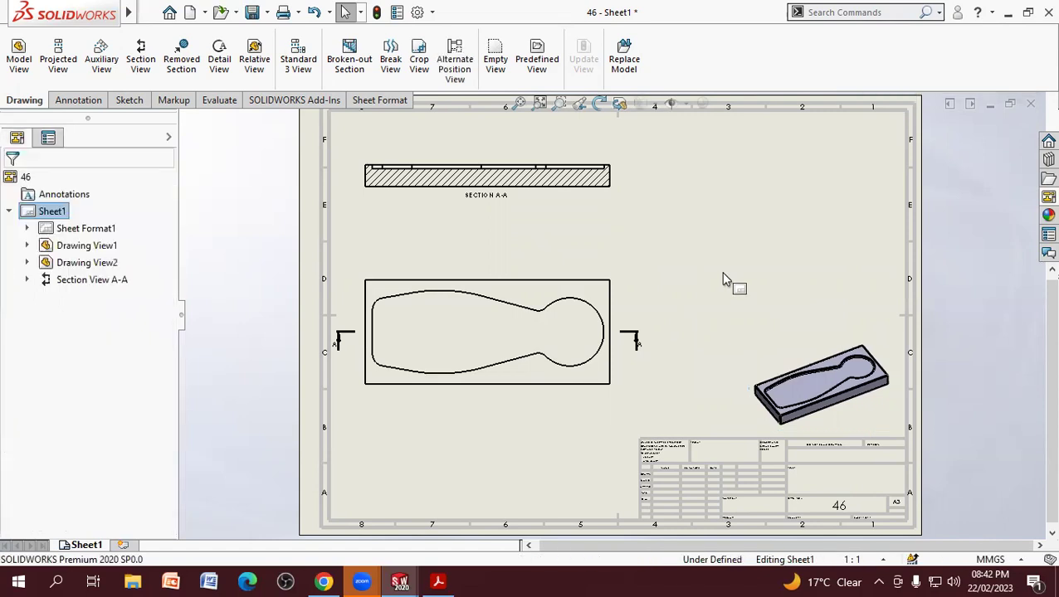
Step: Insert the model dimensions into the front view with Model Items
{"action": "left_click", "coordinate": [72, 99]}
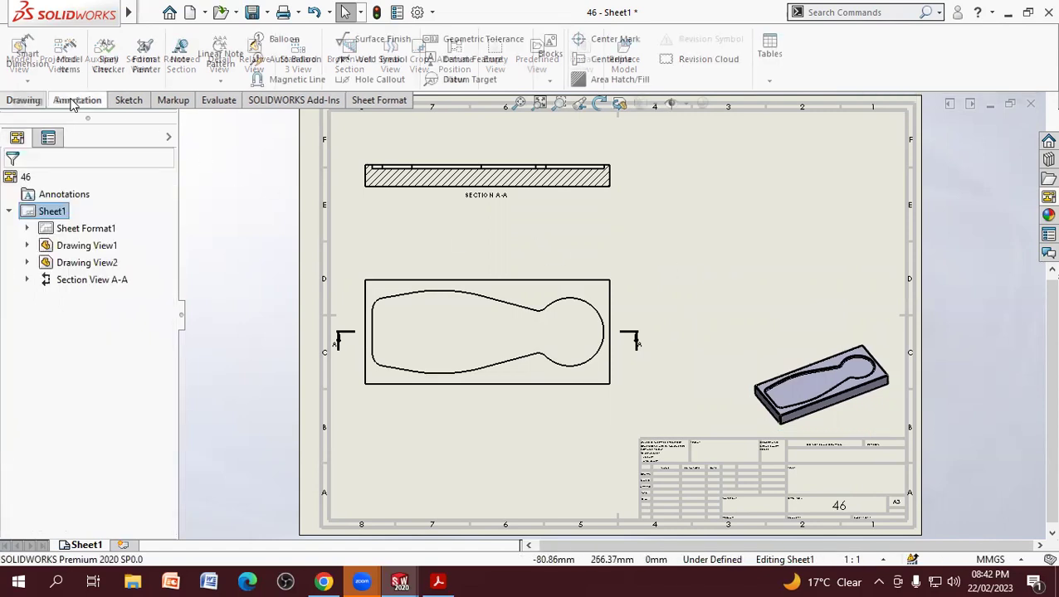
{"action": "left_click", "coordinate": [74, 75]}
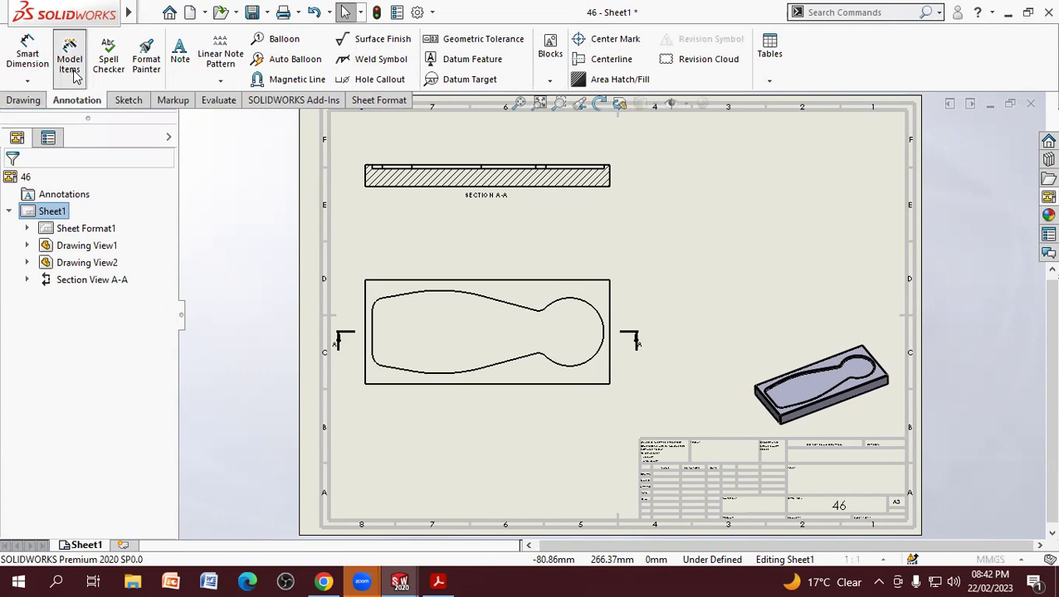
{"action": "left_click", "coordinate": [490, 304]}
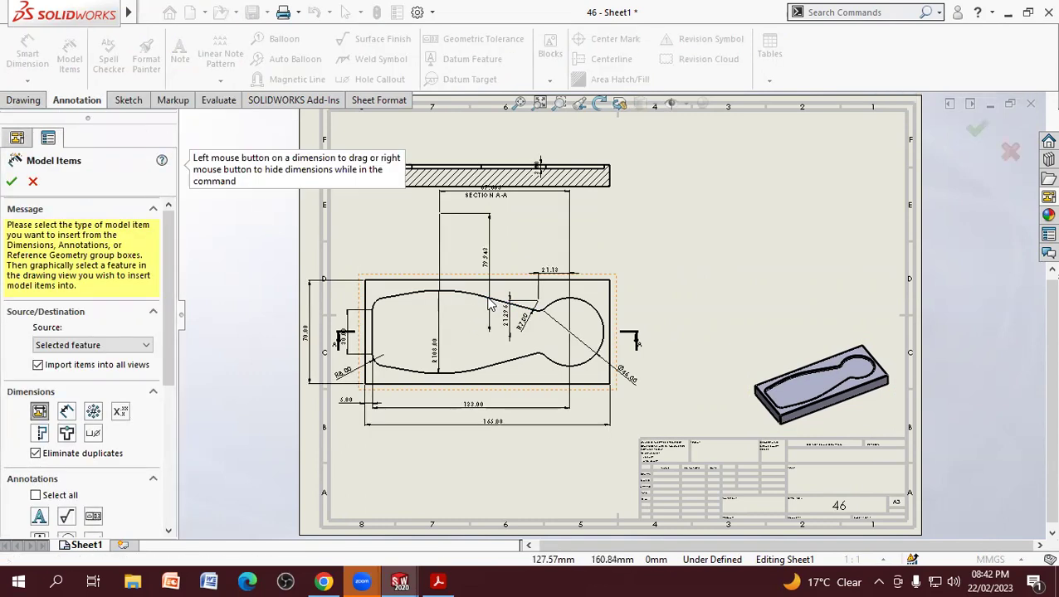
{"action": "left_click", "coordinate": [13, 182]}
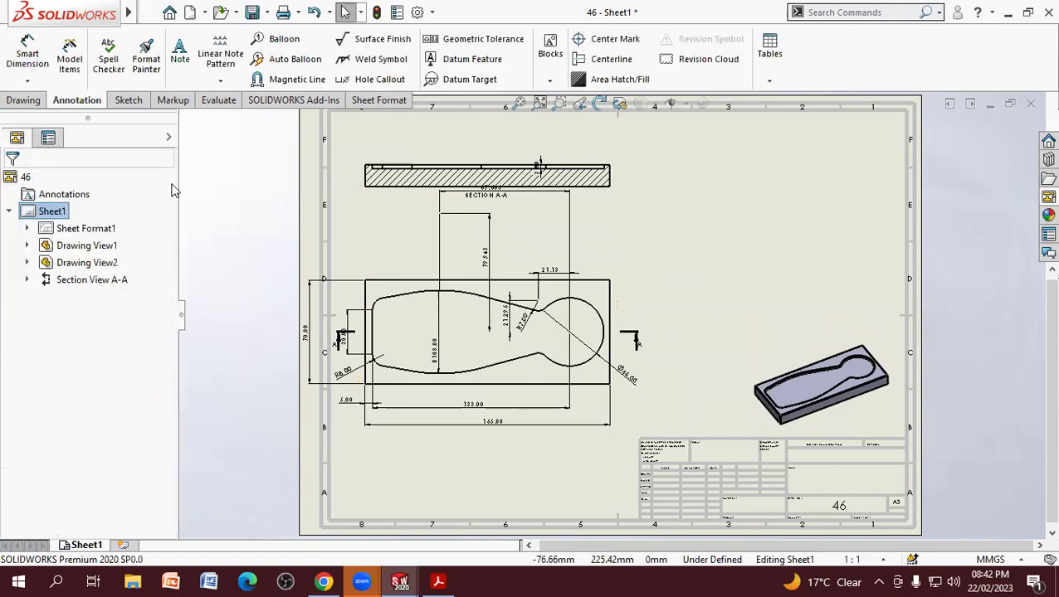
Step: Nudge Section A-A up and shift the front view slightly right
{"action": "left_click_drag", "start_coordinate": [628, 185], "coordinate": [628, 161]}
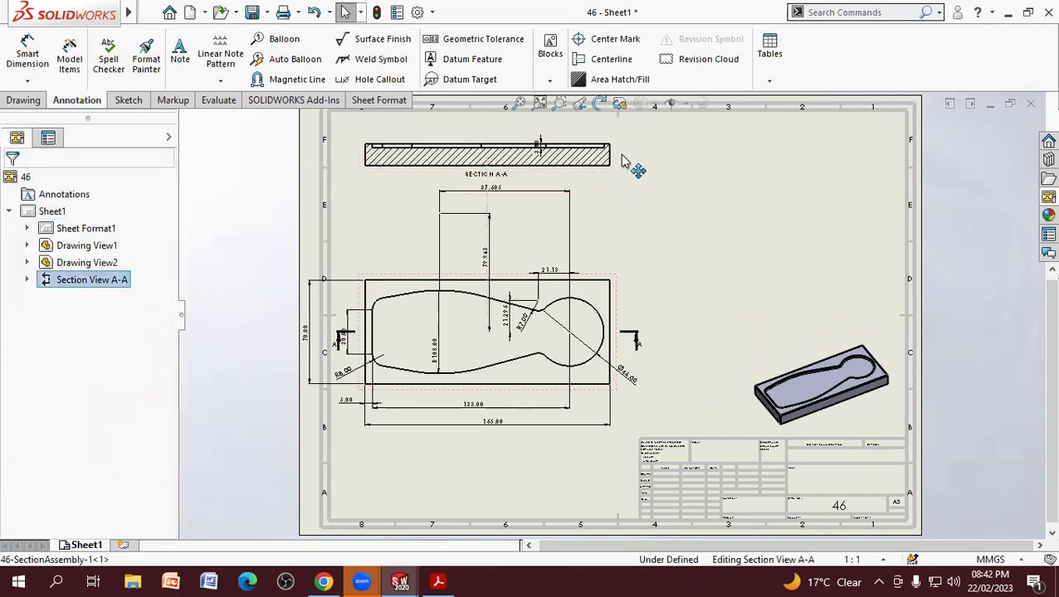
{"action": "left_click", "coordinate": [627, 279]}
{"action": "left_click_drag", "start_coordinate": [644, 273], "coordinate": [646, 281]}
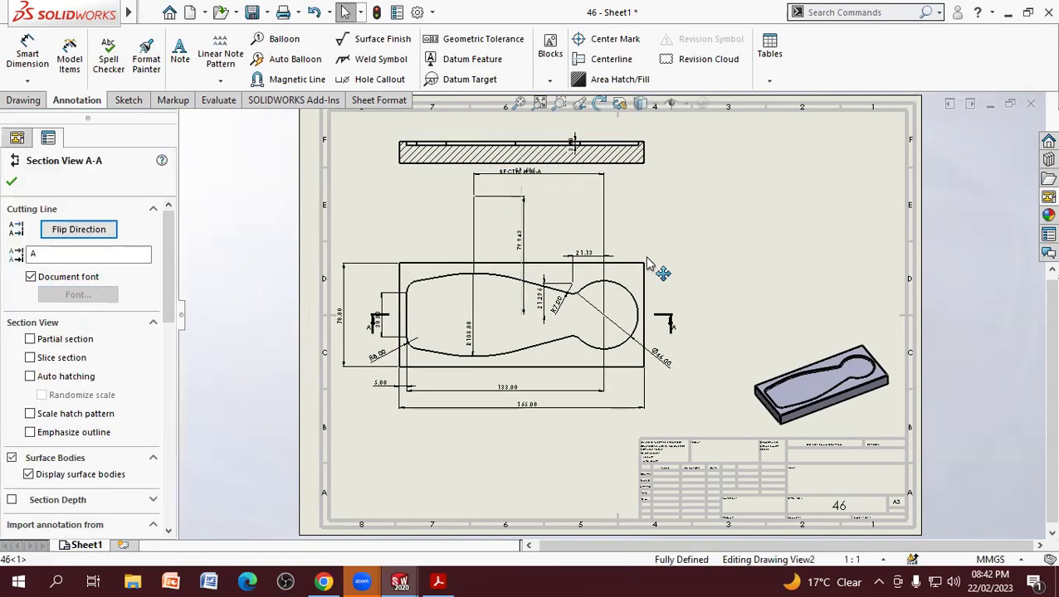
{"action": "left_click", "coordinate": [655, 276]}
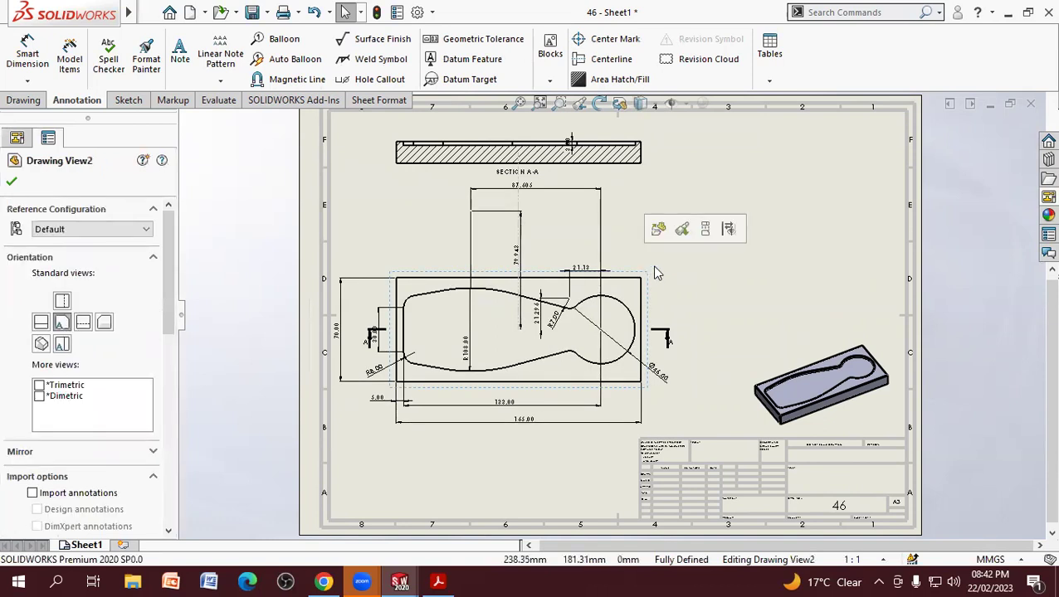
{"action": "left_click", "coordinate": [730, 303]}
Step: Move the small vertical dimension on the front view further left
{"action": "scroll", "coordinate": [560, 403], "scroll_direction": "down", "scroll_amount": 2}
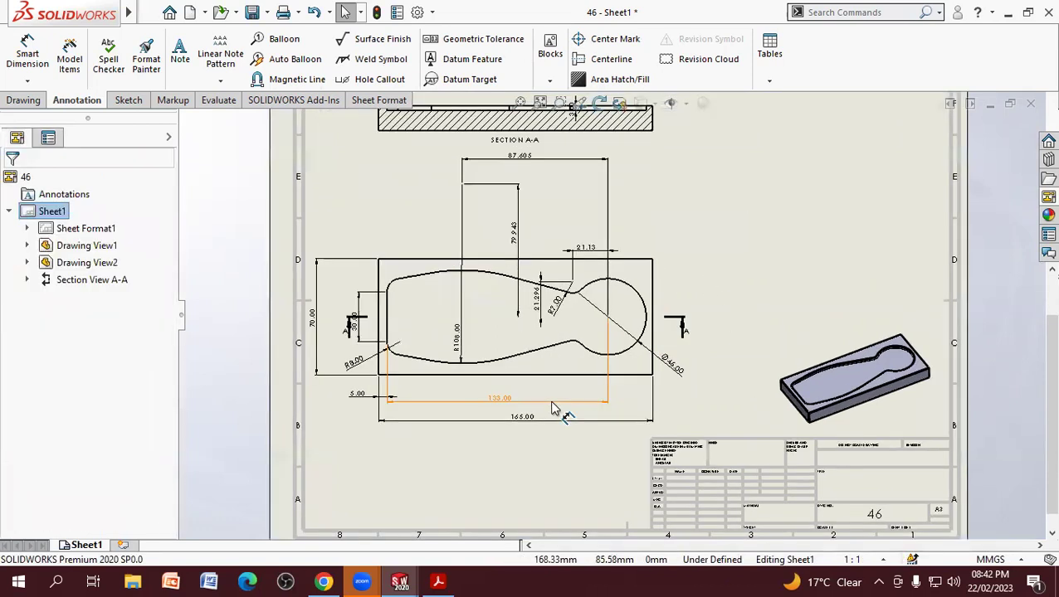
{"action": "scroll", "coordinate": [348, 390], "scroll_direction": "down", "scroll_amount": 2}
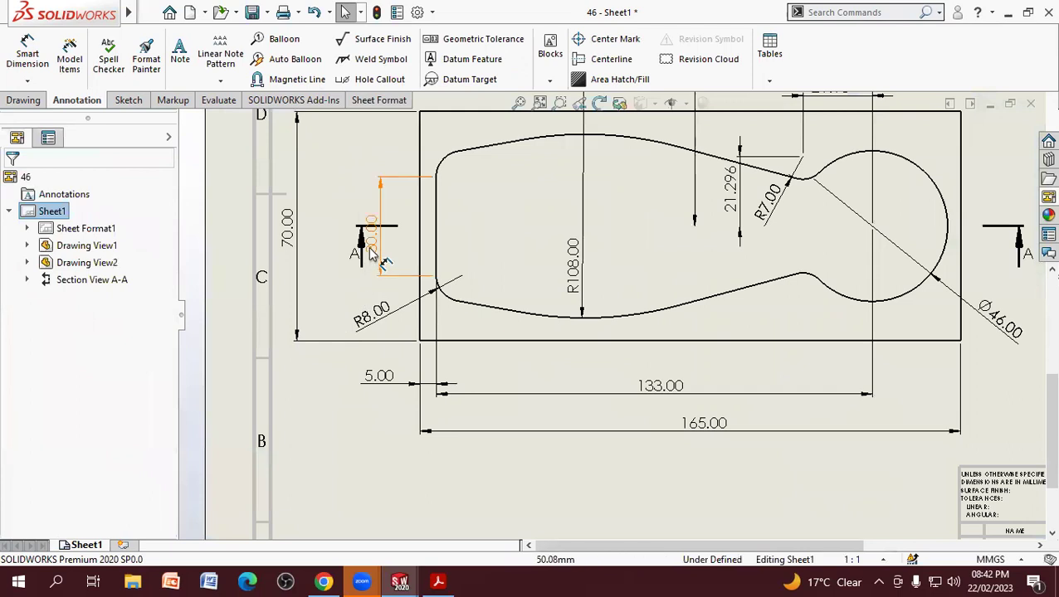
{"action": "left_click_drag", "start_coordinate": [371, 255], "coordinate": [326, 253]}
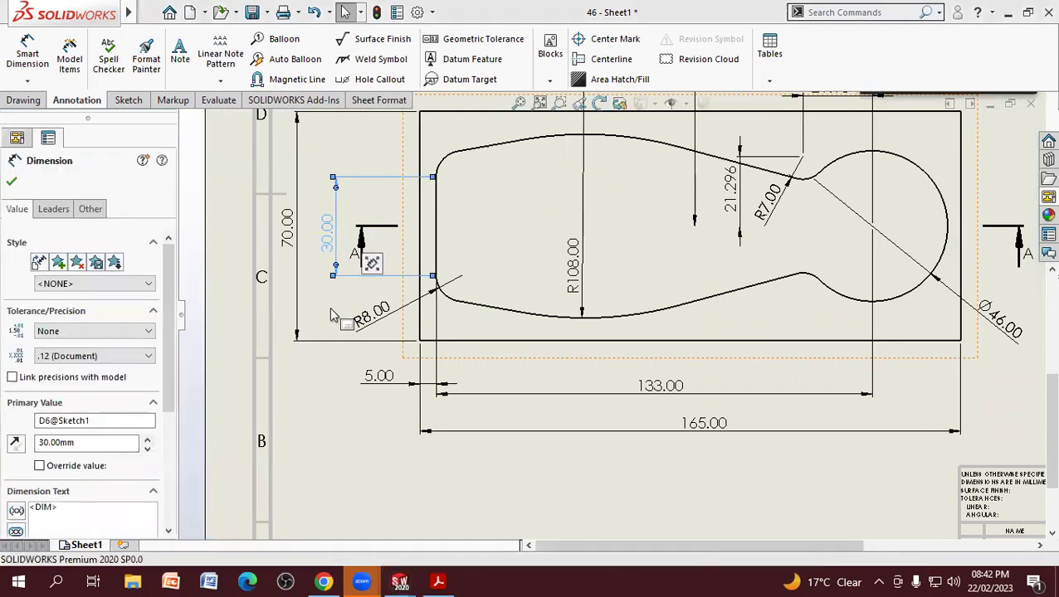
{"action": "left_click", "coordinate": [352, 322]}
Step: Move the 3.00 dimension to the right end of Section A-A
{"action": "scroll", "coordinate": [404, 372], "scroll_direction": "up", "scroll_amount": 2}
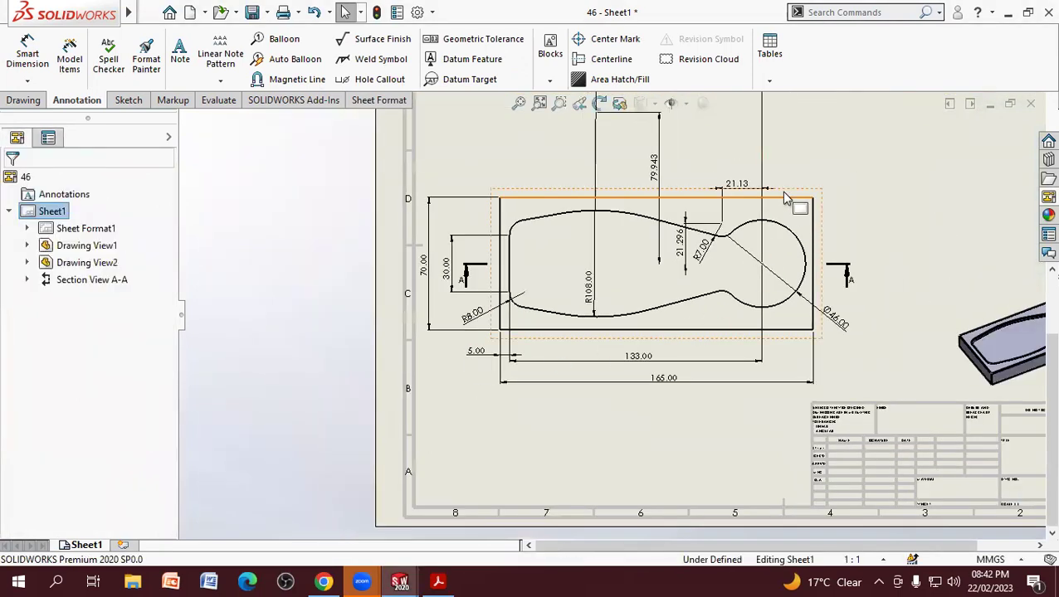
{"action": "scroll", "coordinate": [539, 370], "scroll_direction": "up", "scroll_amount": 1}
{"action": "scroll", "coordinate": [688, 239], "scroll_direction": "up", "scroll_amount": 1}
{"action": "scroll", "coordinate": [630, 237], "scroll_direction": "up", "scroll_amount": 1}
{"action": "scroll", "coordinate": [643, 246], "scroll_direction": "down", "scroll_amount": 1}
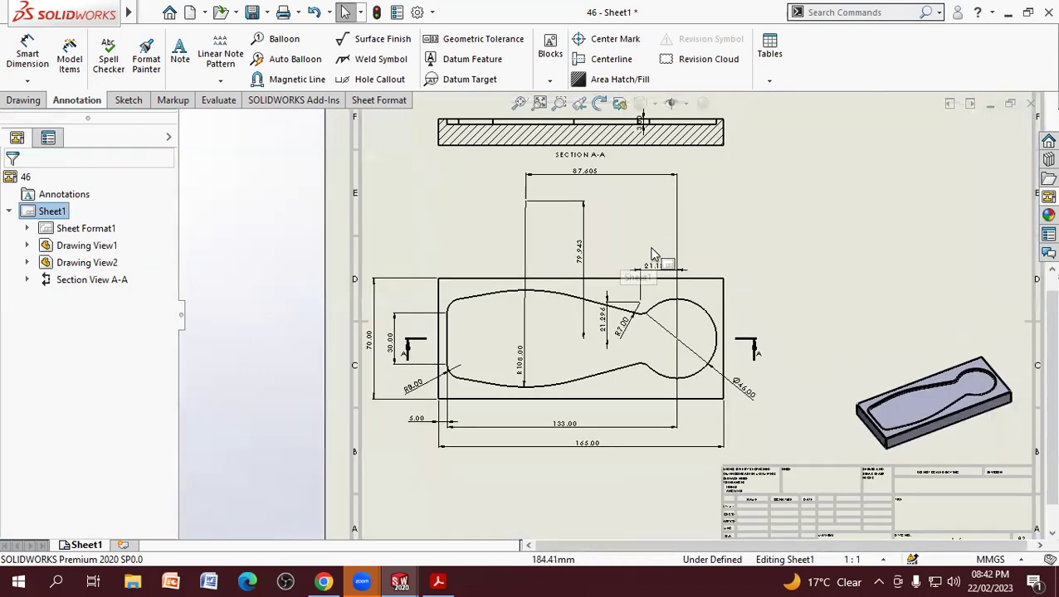
{"action": "scroll", "coordinate": [763, 274], "scroll_direction": "down", "scroll_amount": 1}
{"action": "scroll", "coordinate": [631, 278], "scroll_direction": "up", "scroll_amount": 2}
{"action": "scroll", "coordinate": [630, 278], "scroll_direction": "down", "scroll_amount": 1}
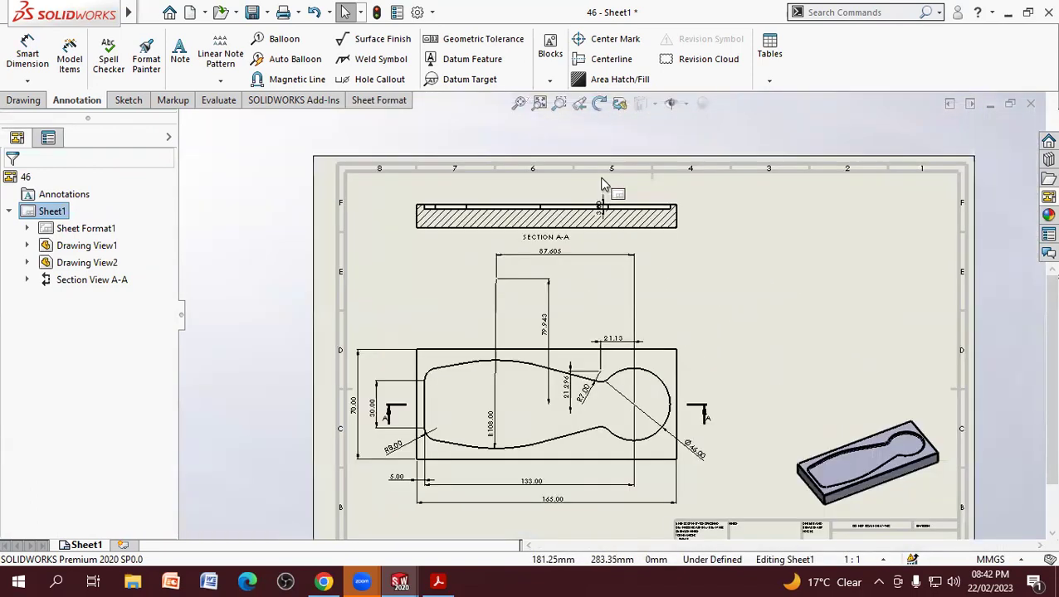
{"action": "scroll", "coordinate": [618, 246], "scroll_direction": "down", "scroll_amount": 1}
{"action": "scroll", "coordinate": [617, 246], "scroll_direction": "down", "scroll_amount": 1}
{"action": "left_click_drag", "start_coordinate": [606, 273], "coordinate": [780, 305]}
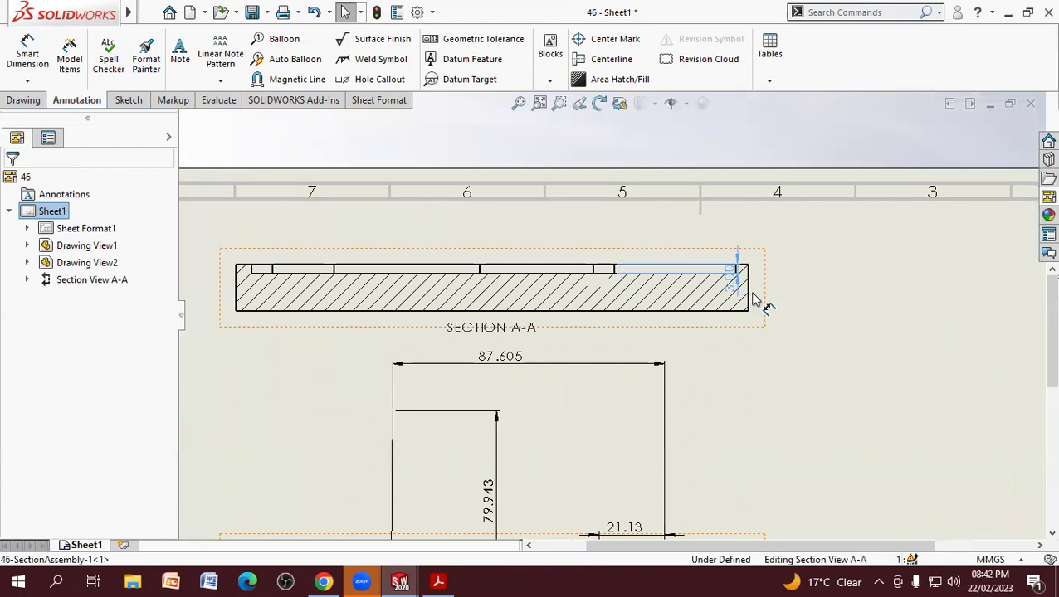
{"action": "left_click", "coordinate": [778, 329]}
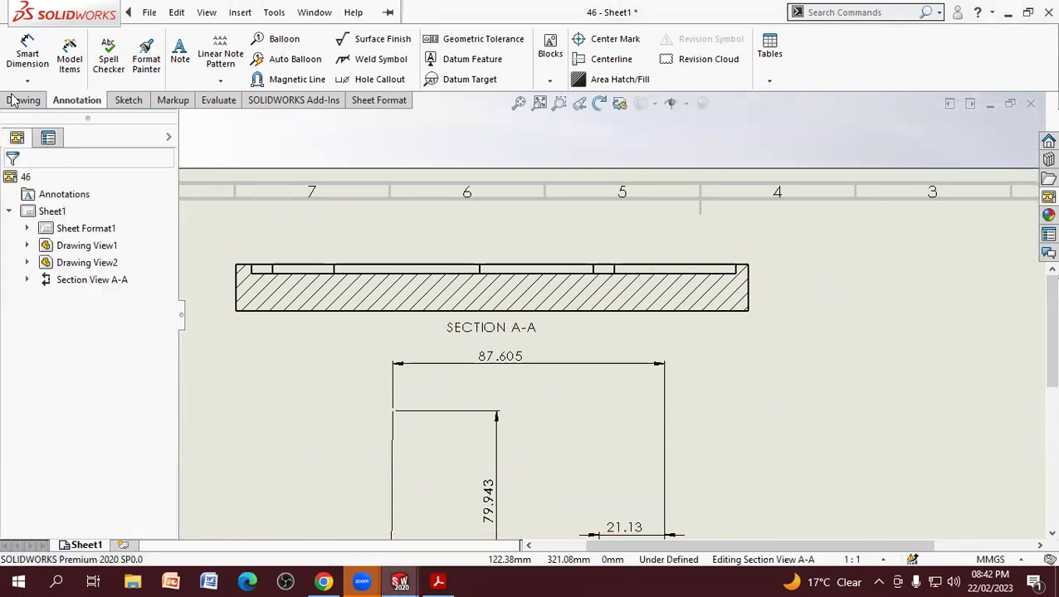
Step: Add 15.00 and 12.00 height dimensions at Section A-A's right edge with Smart Dimension
{"action": "left_click", "coordinate": [28, 54]}
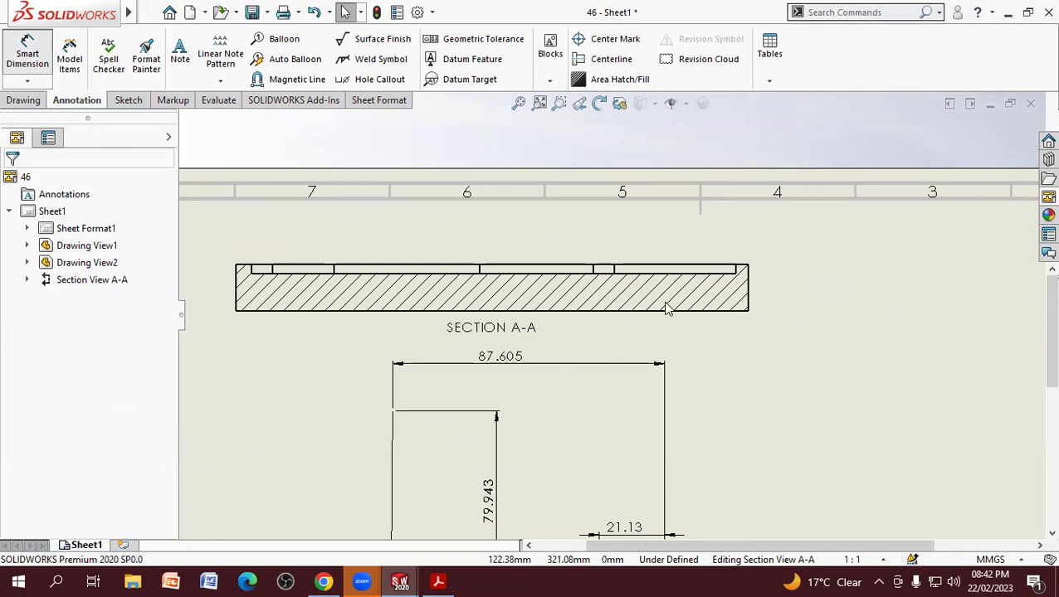
{"action": "left_click", "coordinate": [750, 297]}
{"action": "left_click", "coordinate": [757, 301]}
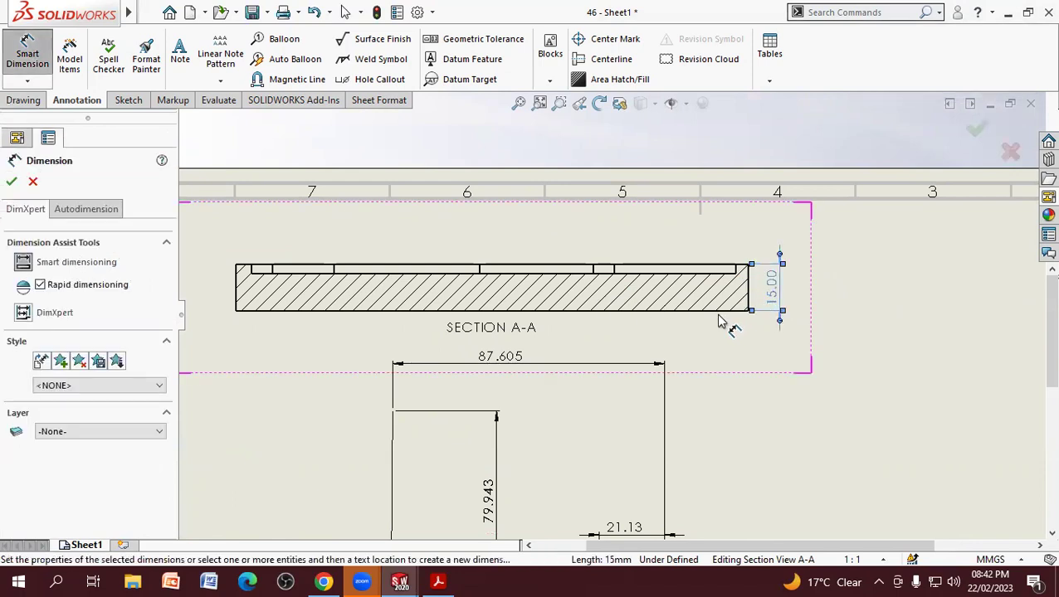
{"action": "left_click", "coordinate": [717, 312]}
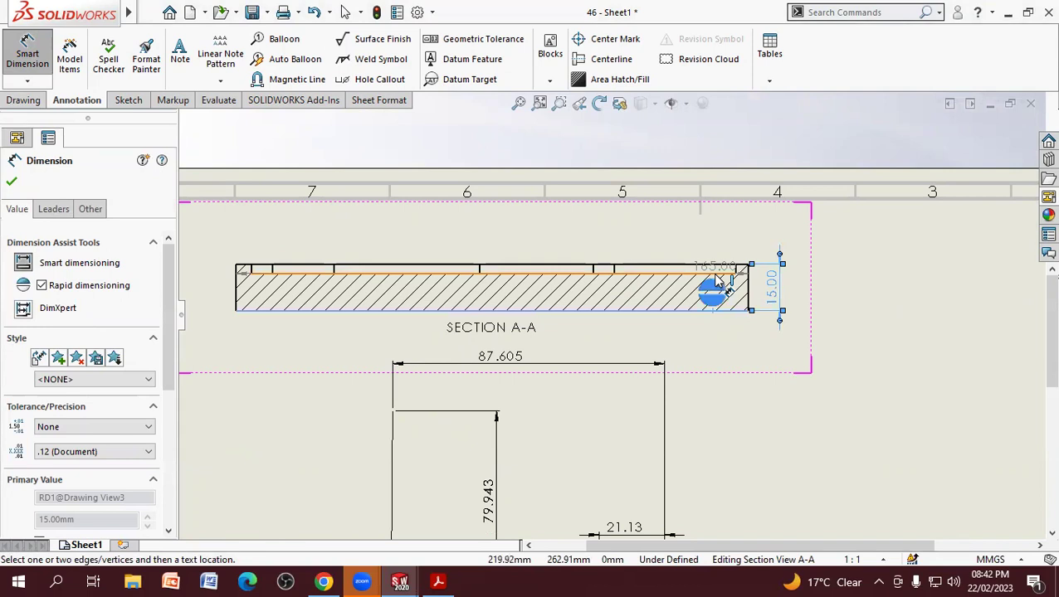
{"action": "left_click", "coordinate": [720, 290]}
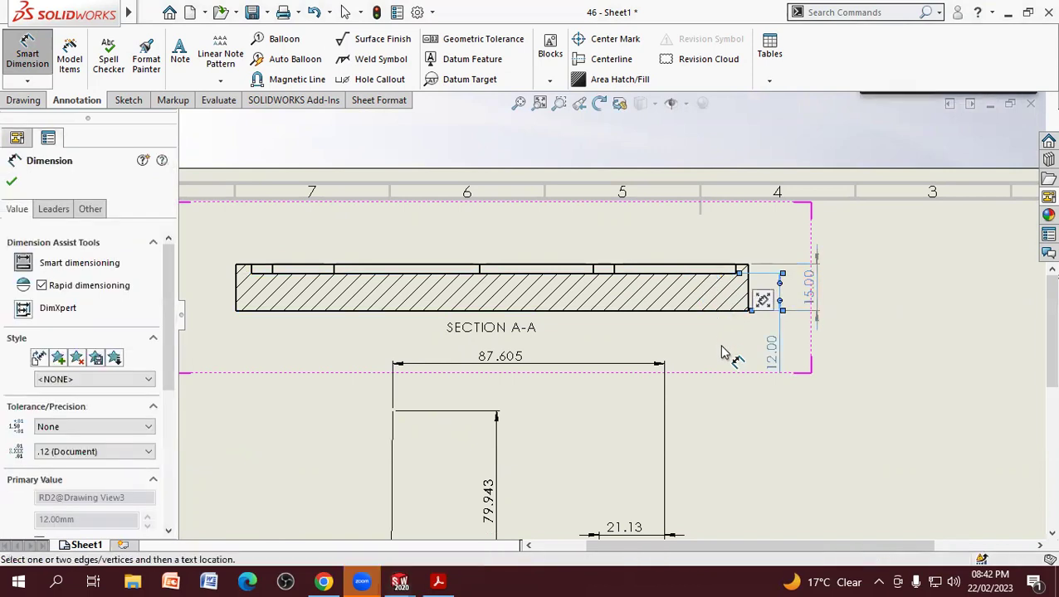
{"action": "right_click", "coordinate": [840, 380]}
{"action": "left_click", "coordinate": [858, 446]}
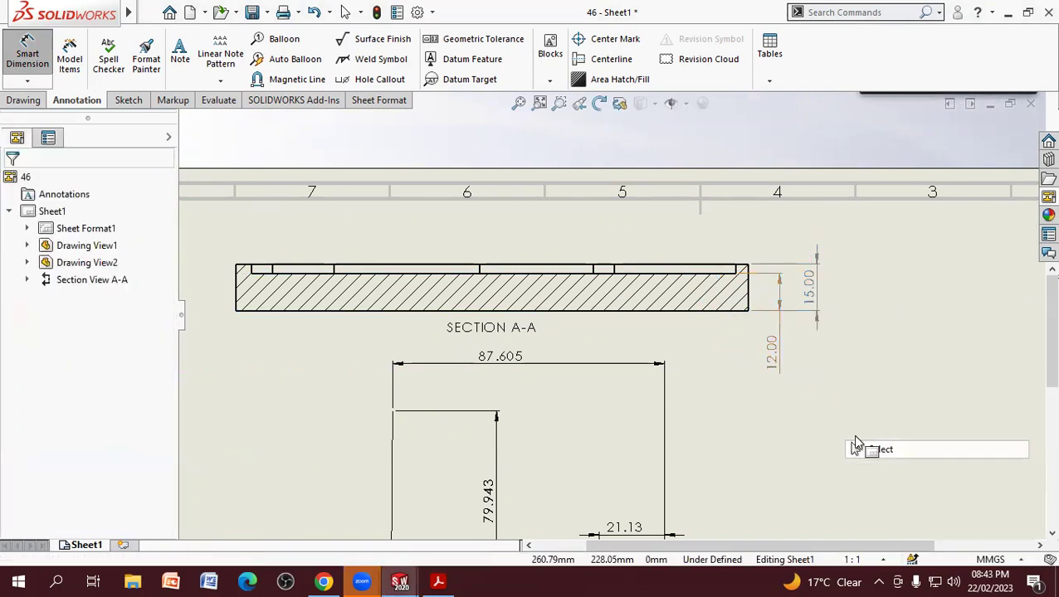
Step: Lower the 87.605 dimension and set the 12.00 and 15.00 dimensions side by side beside Section A-A
{"action": "scroll", "coordinate": [669, 378], "scroll_direction": "up", "scroll_amount": 5}
{"action": "scroll", "coordinate": [580, 349], "scroll_direction": "down", "scroll_amount": 2}
{"action": "left_click_drag", "start_coordinate": [531, 292], "coordinate": [535, 309]}
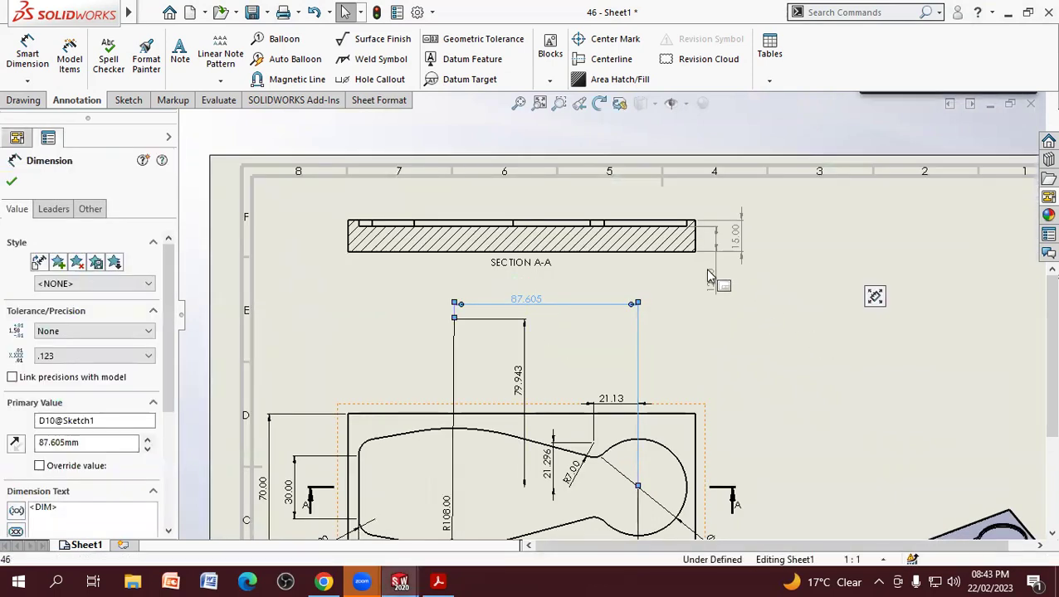
{"action": "left_click_drag", "start_coordinate": [711, 281], "coordinate": [720, 214]}
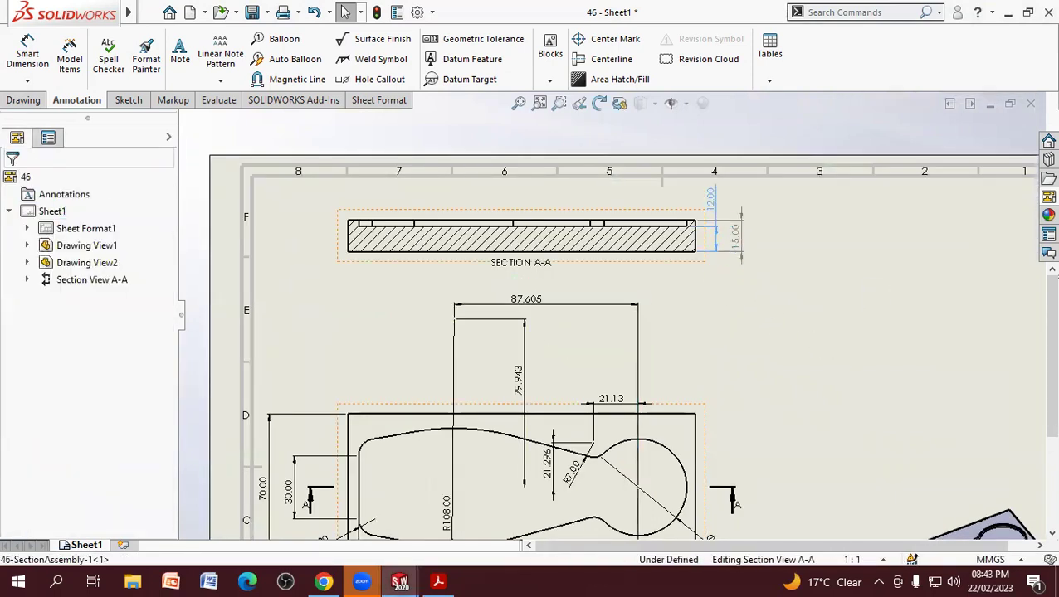
{"action": "left_click", "coordinate": [730, 210]}
{"action": "left_click_drag", "start_coordinate": [730, 211], "coordinate": [728, 208]}
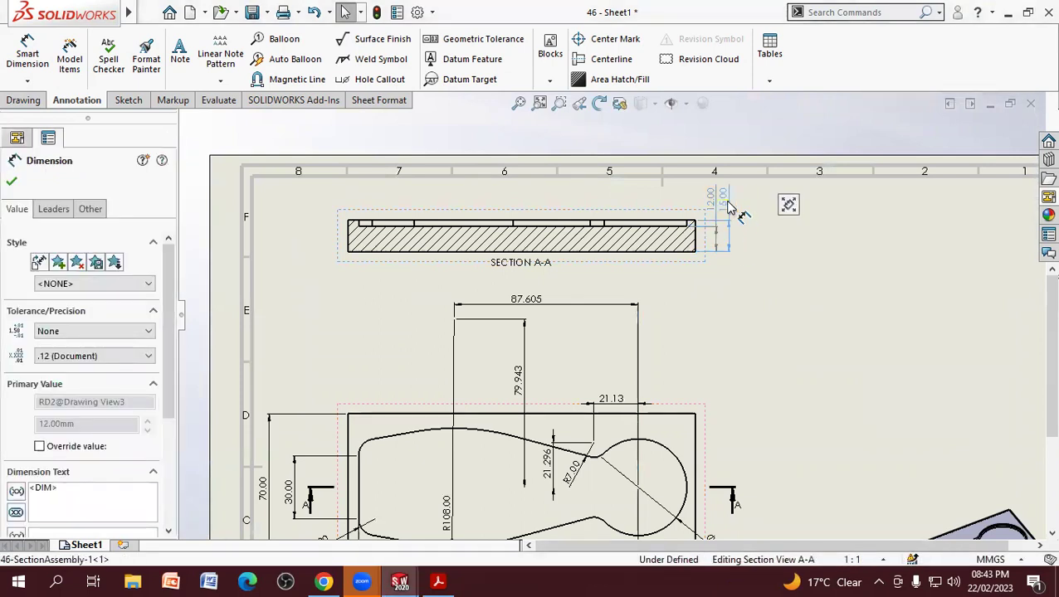
{"action": "left_click", "coordinate": [769, 290]}
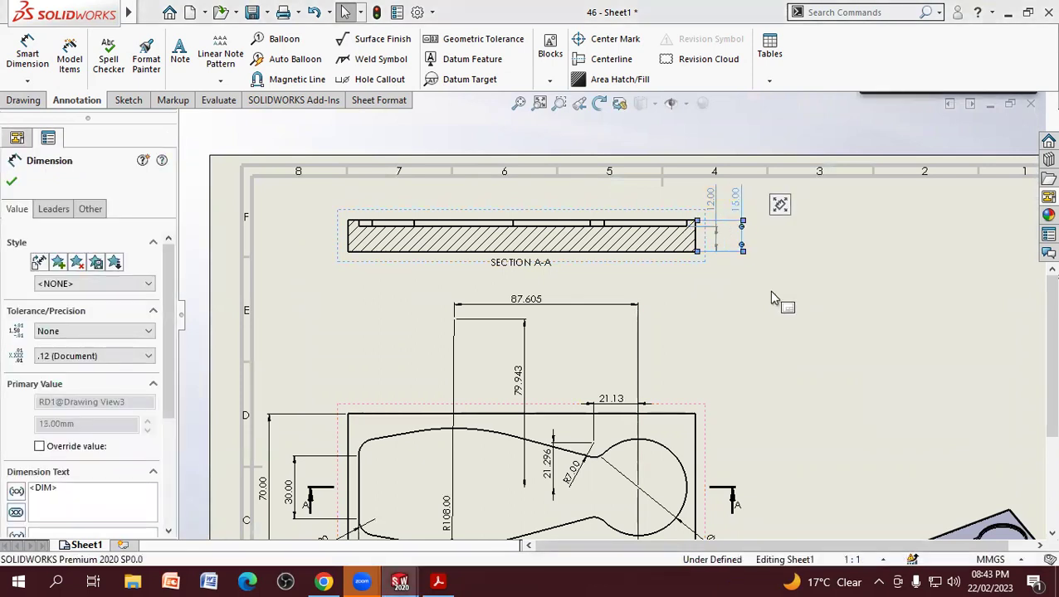
Step: Zoom to fit the whole sheet and select the front drawing view
{"action": "key", "text": "f"}
{"action": "scroll", "coordinate": [768, 295], "scroll_direction": "down", "scroll_amount": 1}
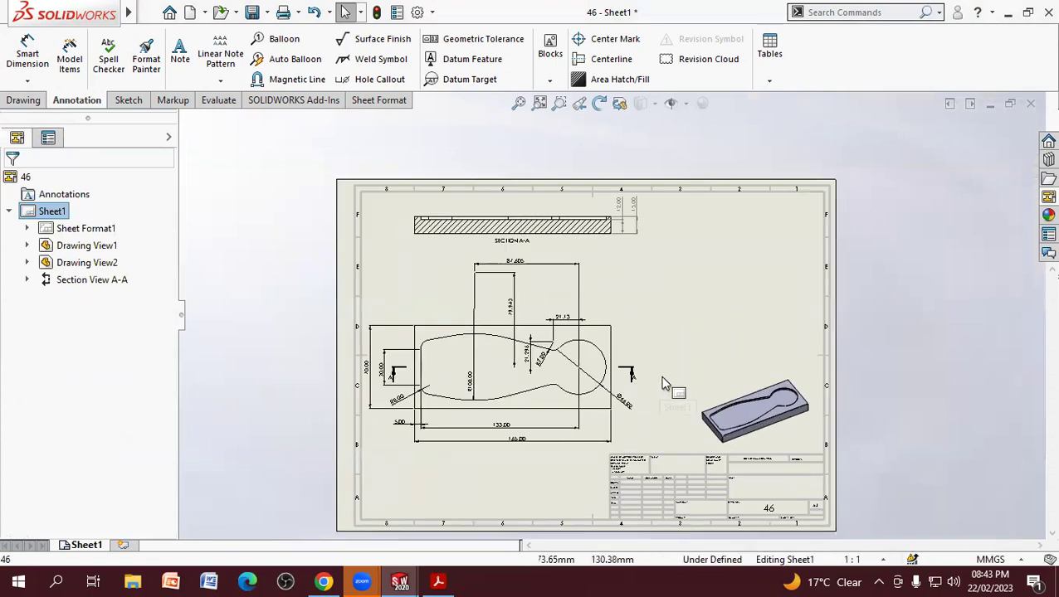
{"action": "scroll", "coordinate": [664, 374], "scroll_direction": "down", "scroll_amount": 2}
{"action": "scroll", "coordinate": [601, 349], "scroll_direction": "down", "scroll_amount": 1}
{"action": "scroll", "coordinate": [586, 331], "scroll_direction": "down", "scroll_amount": 1}
{"action": "scroll", "coordinate": [631, 347], "scroll_direction": "down", "scroll_amount": 1}
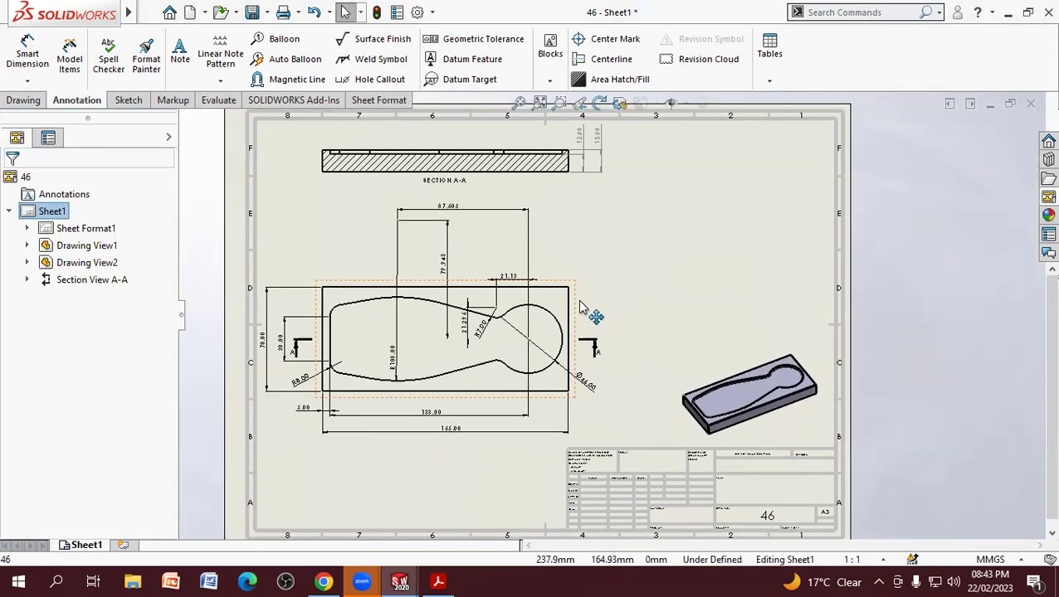
{"action": "left_click", "coordinate": [580, 304]}
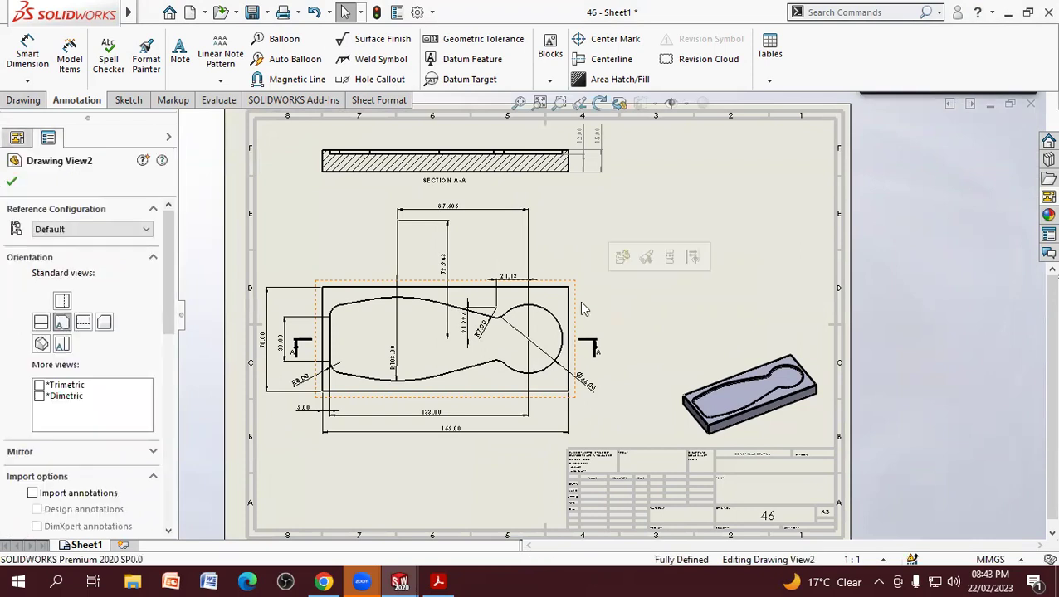
Step: Open the part behind the view, assign it Brass material, and return to 46 - Sheet1
{"action": "left_click", "coordinate": [647, 259]}
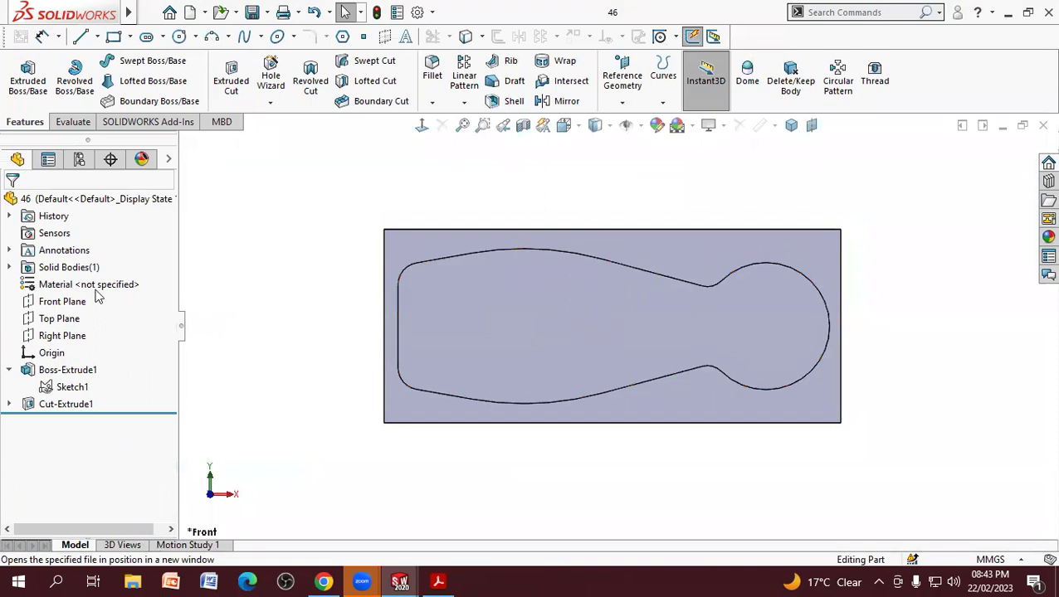
{"action": "right_click", "coordinate": [96, 286]}
{"action": "left_click", "coordinate": [149, 382]}
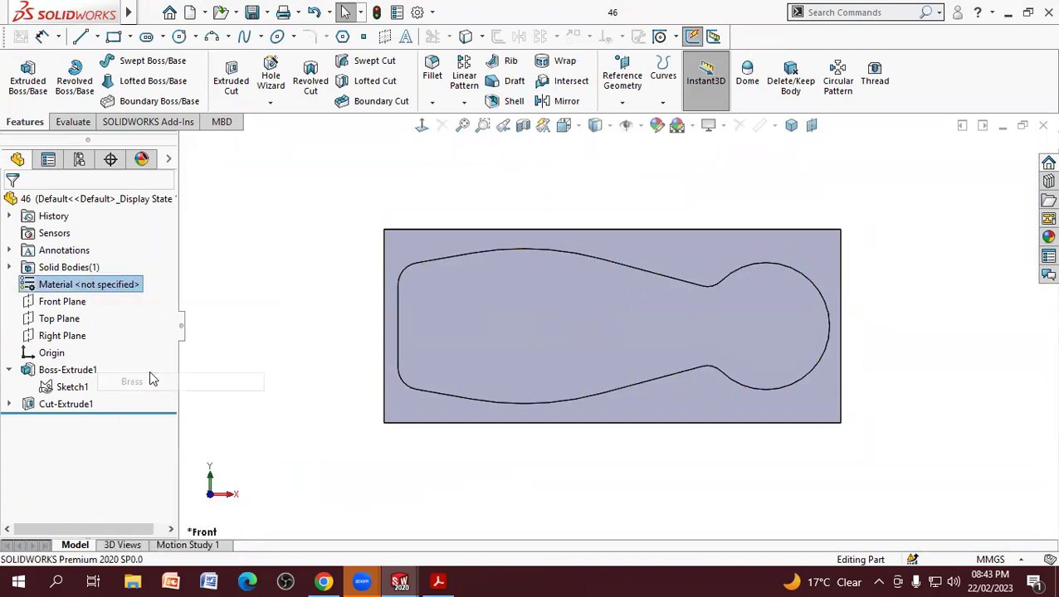
{"action": "mouse_move", "coordinate": [305, 371]}
{"action": "middle_mouse_down"}
{"action": "mouse_move", "coordinate": [341, 269]}
{"action": "mouse_move", "coordinate": [332, 253]}
{"action": "middle_mouse_up"}
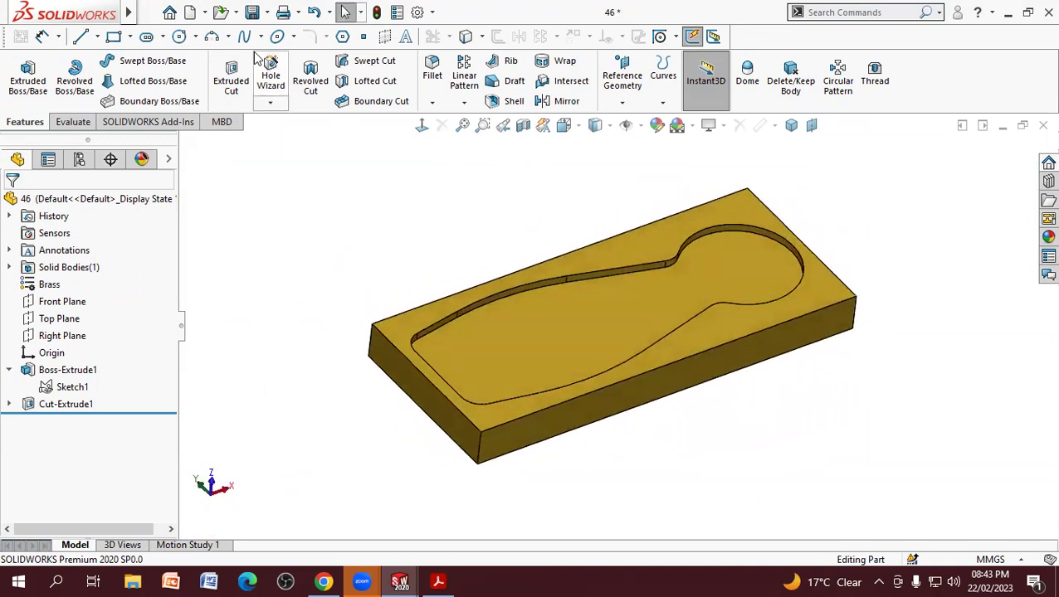
{"action": "left_click", "coordinate": [315, 11]}
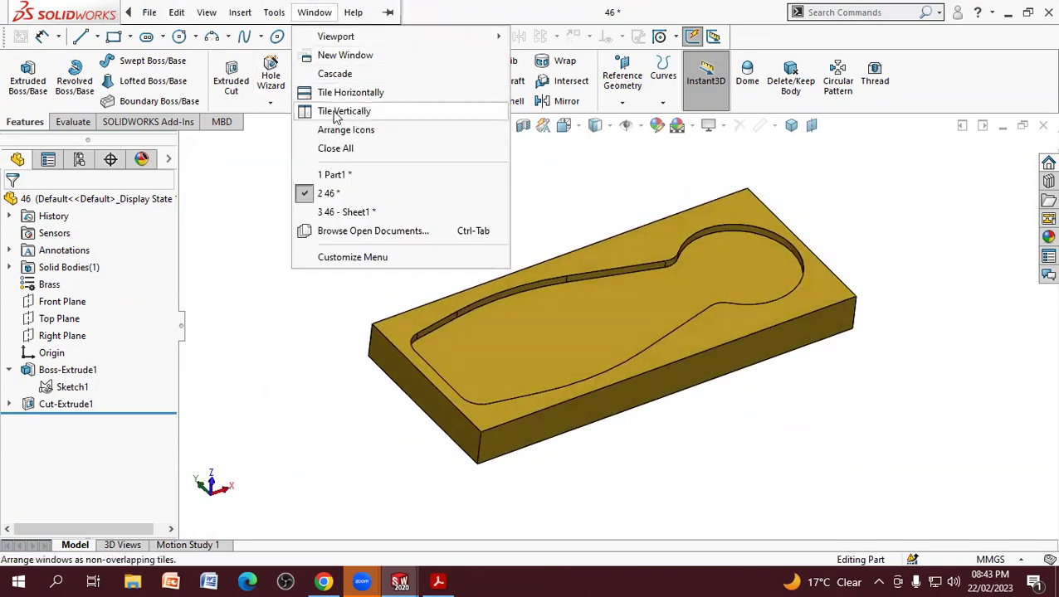
{"action": "left_click", "coordinate": [347, 213]}
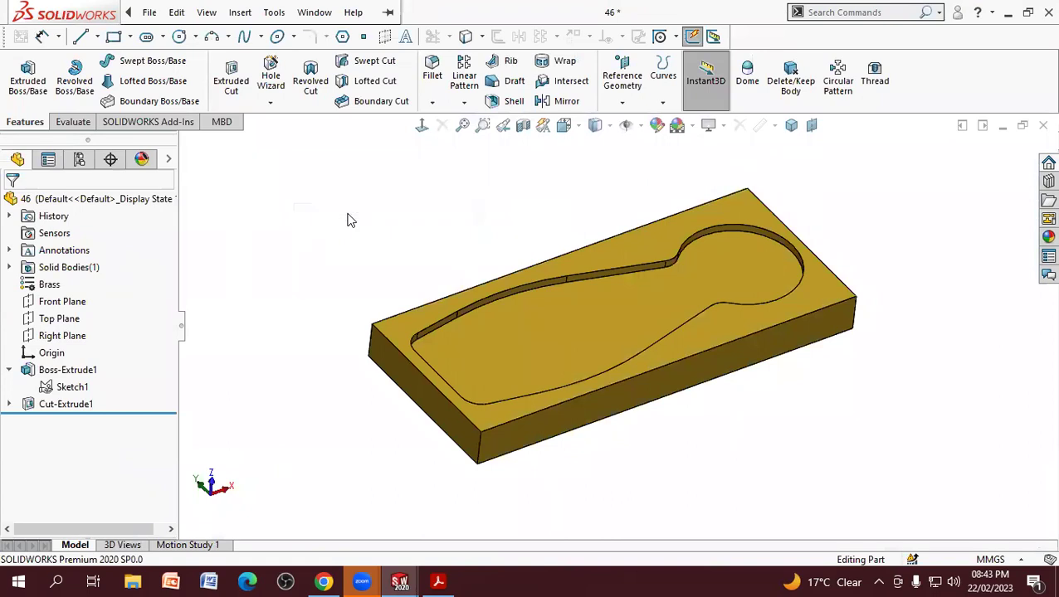
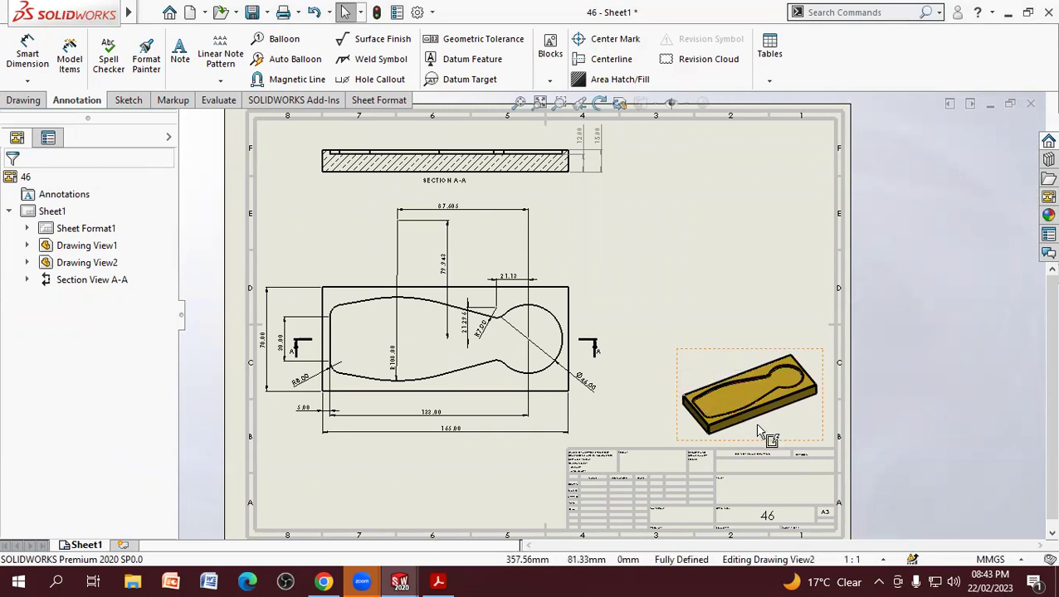
Step: Switch the drawing into sheet format editing to work on the title block
{"action": "scroll", "coordinate": [477, 292], "scroll_direction": "down", "scroll_amount": 2}
{"action": "scroll", "coordinate": [425, 203], "scroll_direction": "down", "scroll_amount": 2}
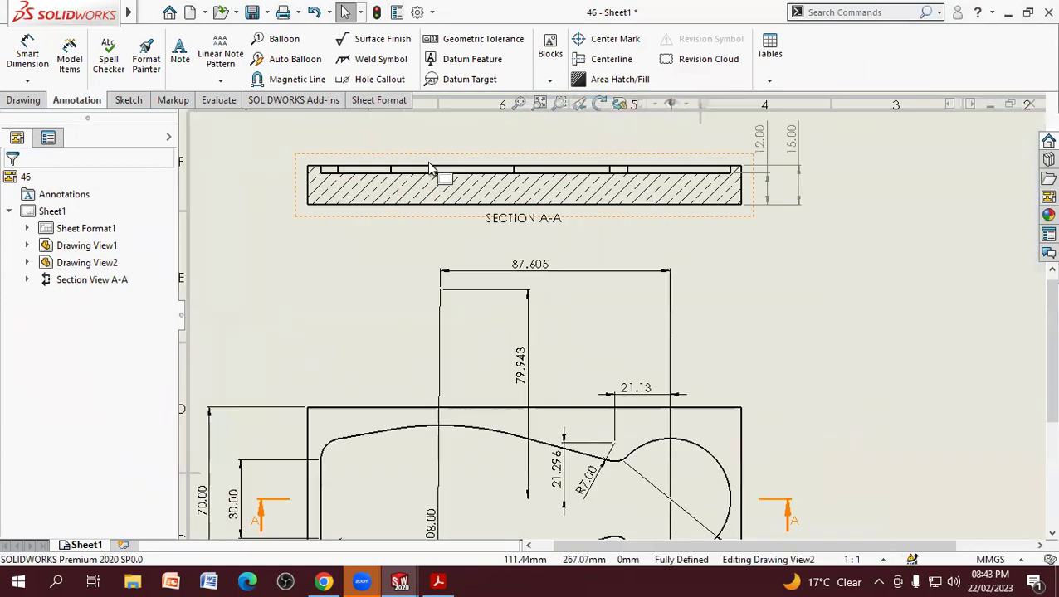
{"action": "scroll", "coordinate": [407, 217], "scroll_direction": "down", "scroll_amount": 1}
{"action": "scroll", "coordinate": [402, 224], "scroll_direction": "down", "scroll_amount": 1}
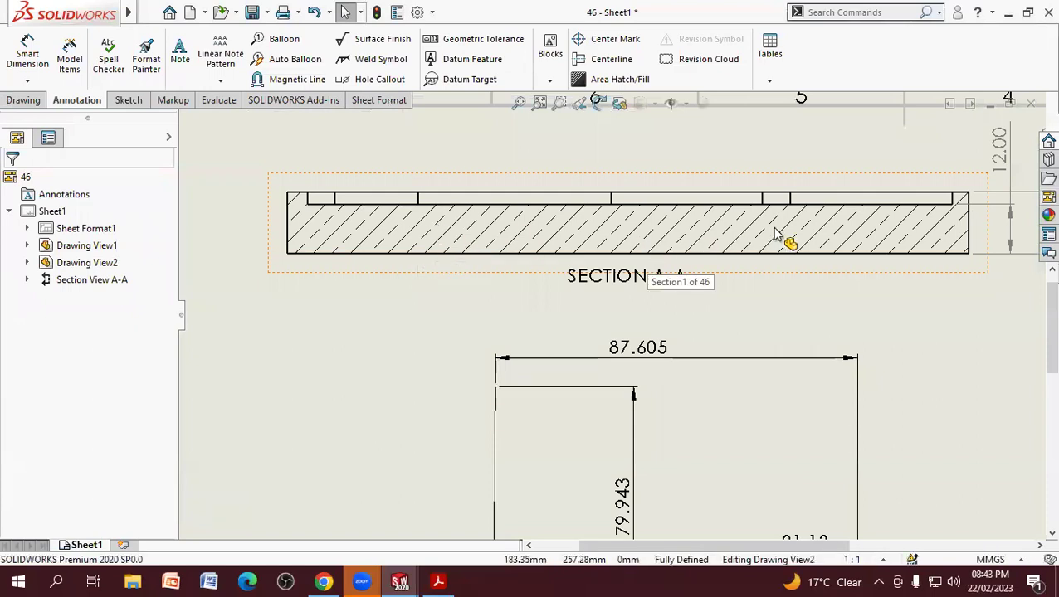
{"action": "scroll", "coordinate": [770, 233], "scroll_direction": "up", "scroll_amount": 1}
{"action": "scroll", "coordinate": [771, 232], "scroll_direction": "up", "scroll_amount": 2}
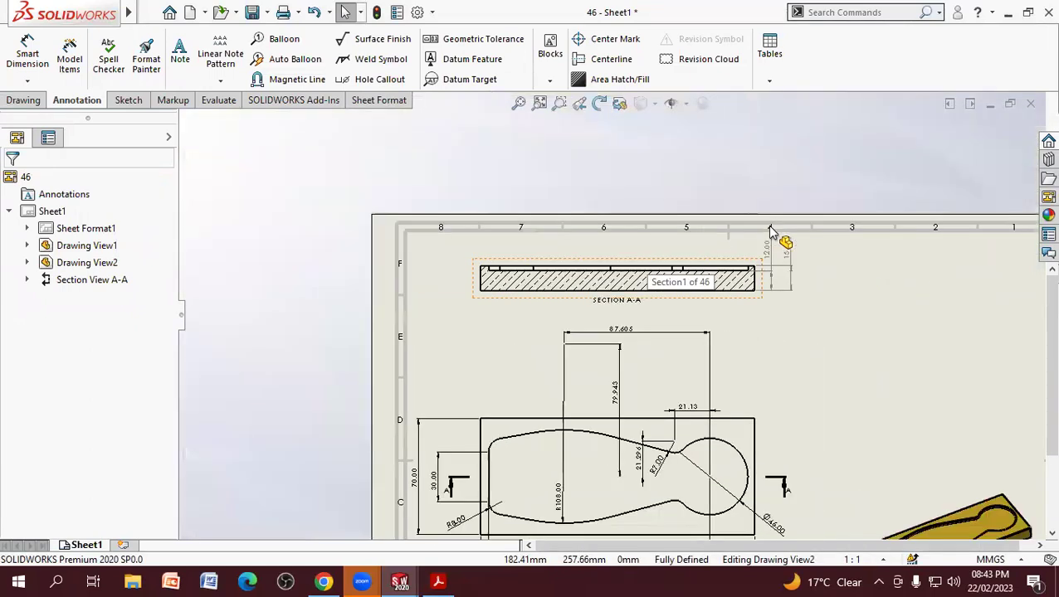
{"action": "scroll", "coordinate": [751, 349], "scroll_direction": "up", "scroll_amount": 2}
{"action": "scroll", "coordinate": [736, 379], "scroll_direction": "up", "scroll_amount": 1}
{"action": "scroll", "coordinate": [597, 365], "scroll_direction": "down", "scroll_amount": 1}
{"action": "scroll", "coordinate": [602, 371], "scroll_direction": "down", "scroll_amount": 1}
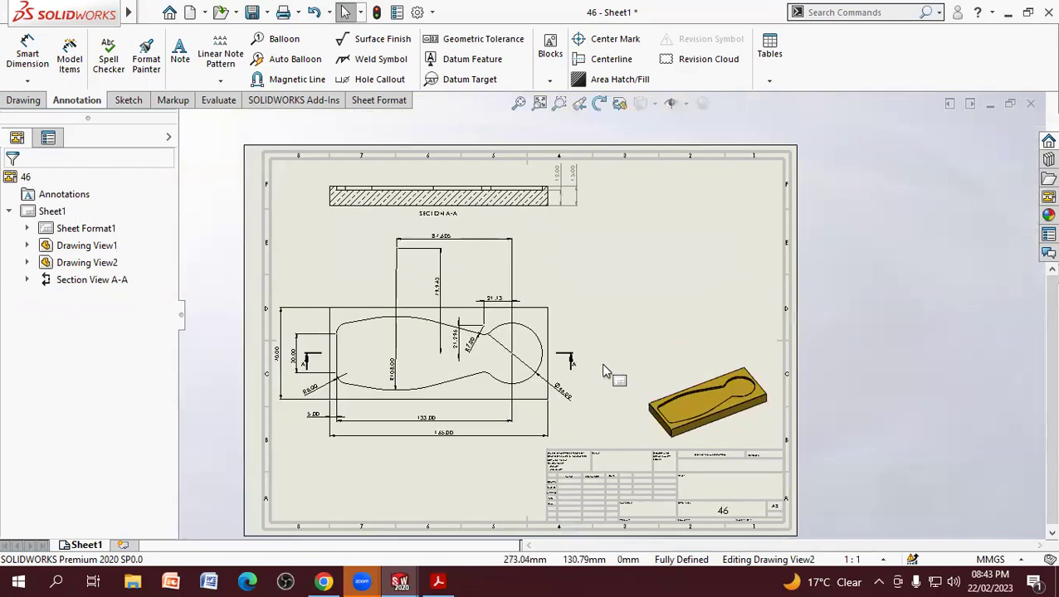
{"action": "scroll", "coordinate": [628, 362], "scroll_direction": "down", "scroll_amount": 1}
{"action": "scroll", "coordinate": [629, 362], "scroll_direction": "up", "scroll_amount": 1}
{"action": "scroll", "coordinate": [614, 356], "scroll_direction": "up", "scroll_amount": 1}
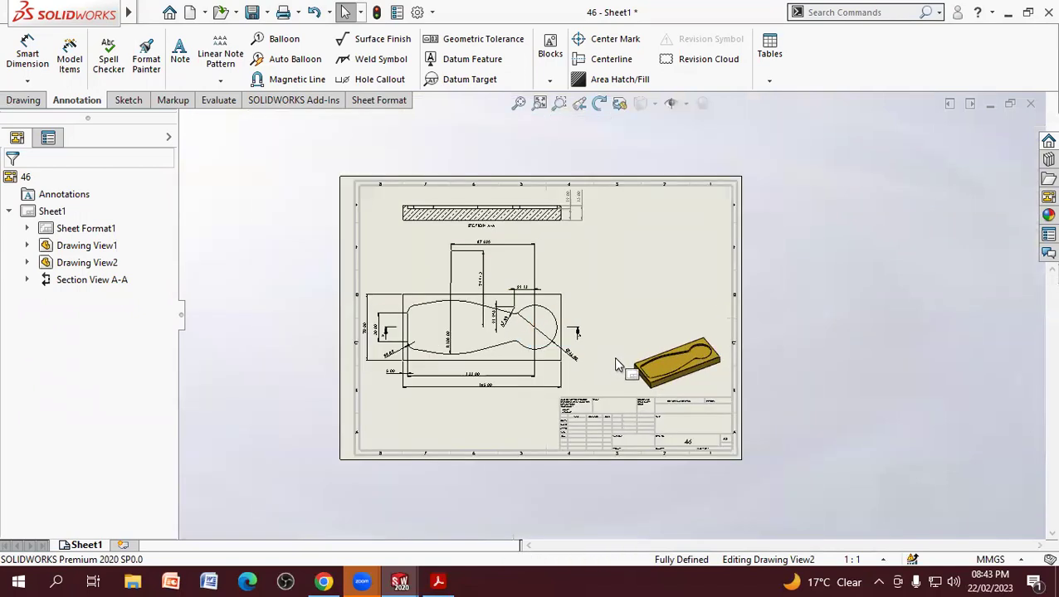
{"action": "scroll", "coordinate": [614, 357], "scroll_direction": "down", "scroll_amount": 1}
{"action": "scroll", "coordinate": [652, 303], "scroll_direction": "up", "scroll_amount": 1}
{"action": "scroll", "coordinate": [654, 304], "scroll_direction": "down", "scroll_amount": 1}
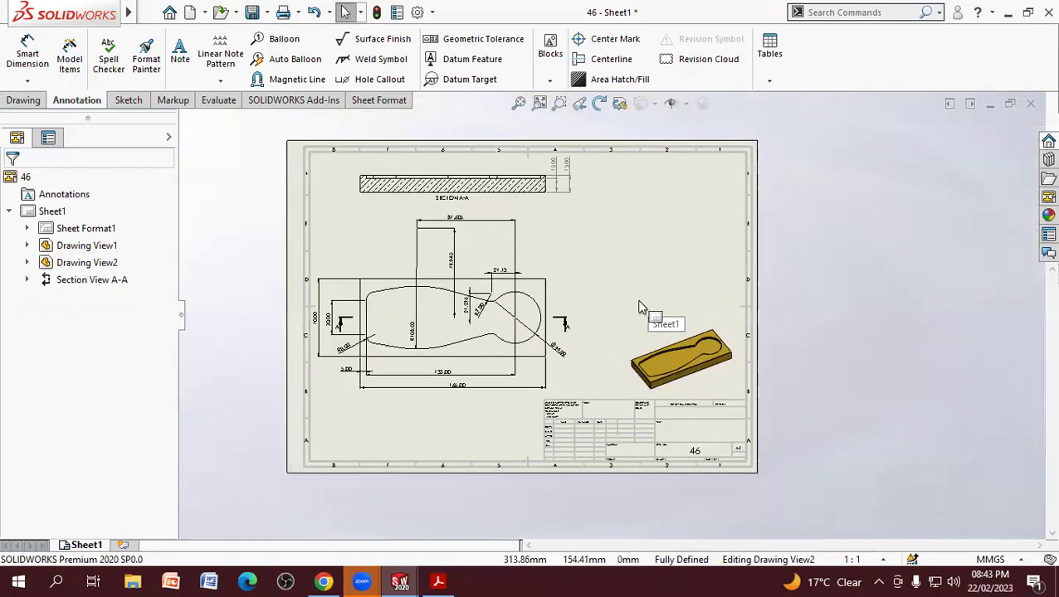
{"action": "scroll", "coordinate": [658, 305], "scroll_direction": "down", "scroll_amount": 1}
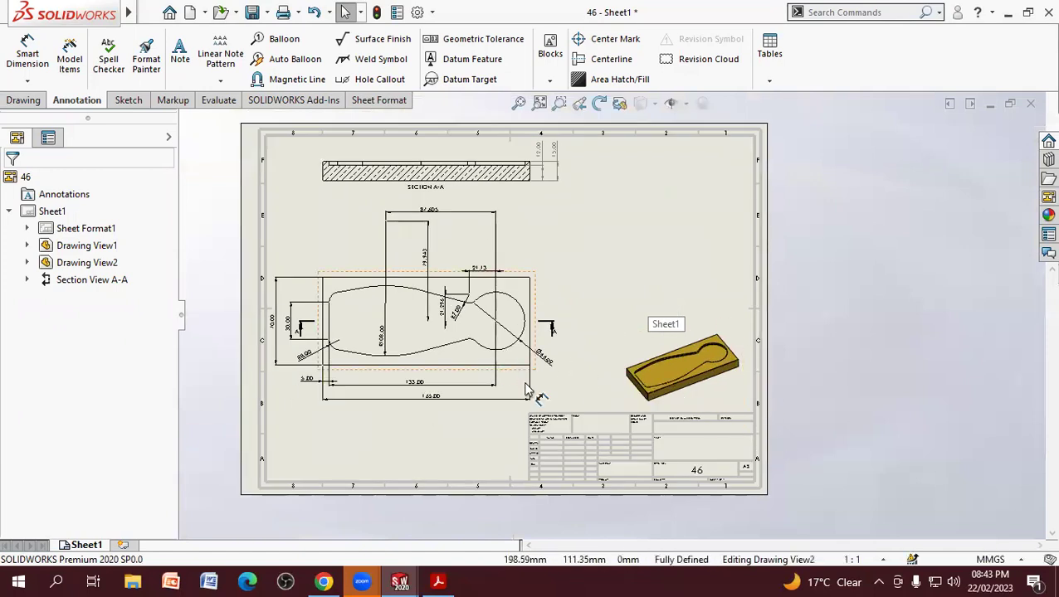
{"action": "right_click", "coordinate": [626, 254]}
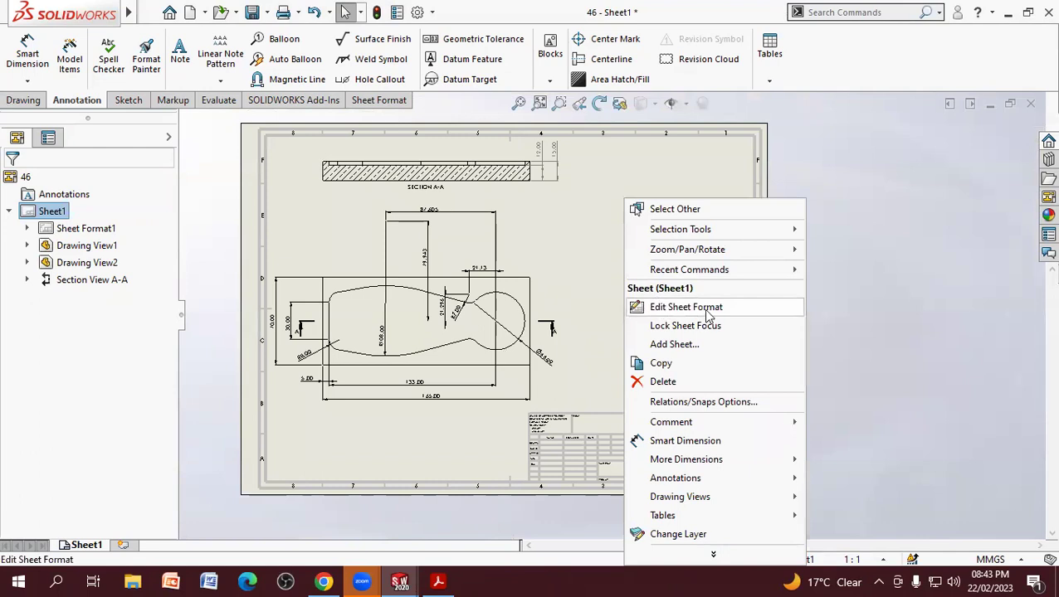
{"action": "left_click", "coordinate": [685, 307]}
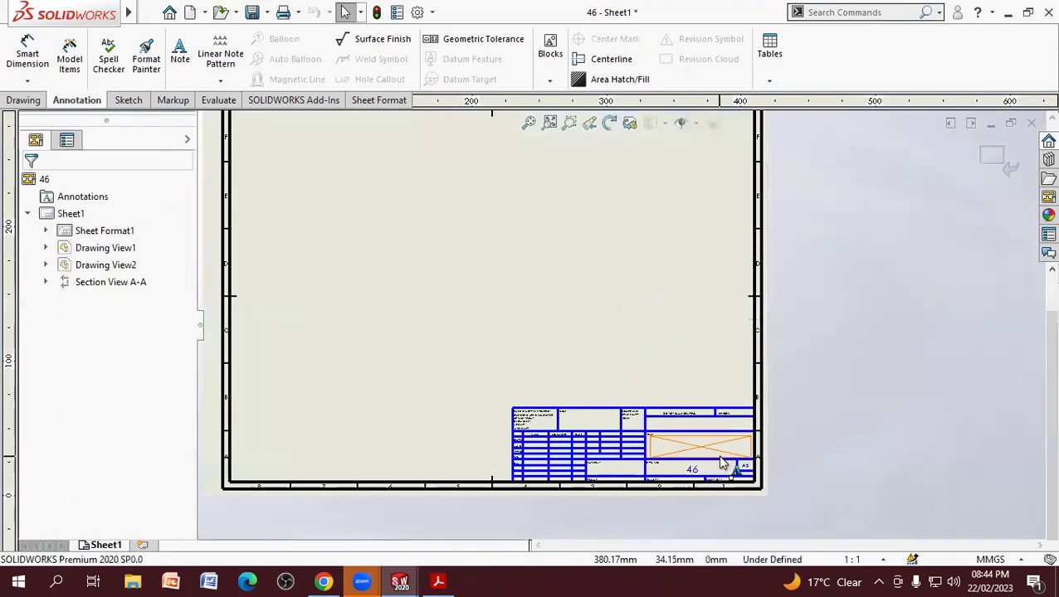
Step: Add a 'CAM SOLUTIONS' note as the company name in the title block
{"action": "scroll", "coordinate": [722, 463], "scroll_direction": "down", "scroll_amount": 2}
{"action": "scroll", "coordinate": [682, 425], "scroll_direction": "down", "scroll_amount": 2}
{"action": "scroll", "coordinate": [685, 406], "scroll_direction": "down", "scroll_amount": 2}
{"action": "scroll", "coordinate": [674, 337], "scroll_direction": "down", "scroll_amount": 1}
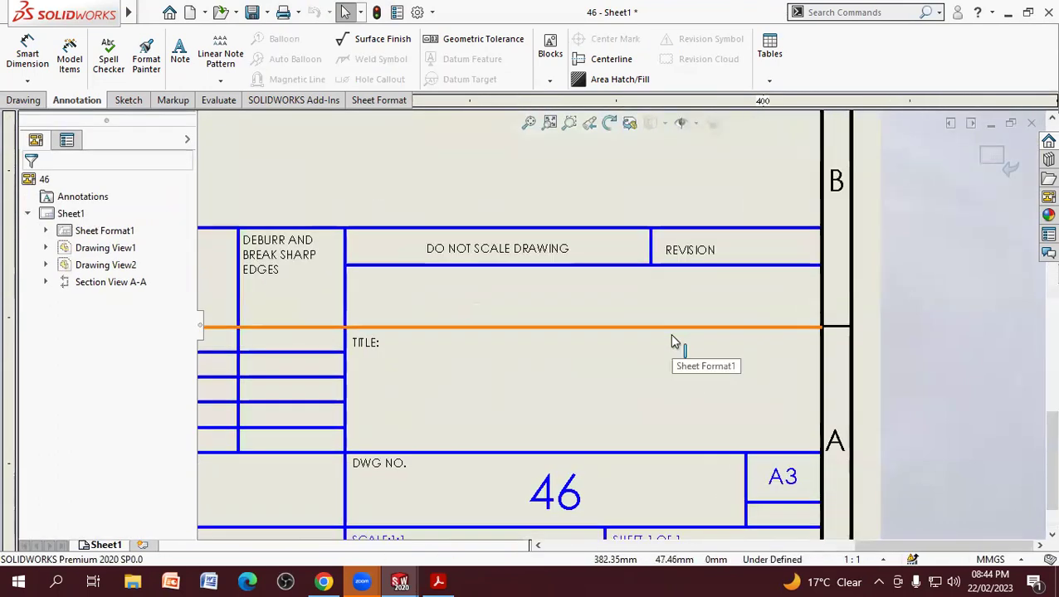
{"action": "scroll", "coordinate": [674, 341], "scroll_direction": "down", "scroll_amount": 1}
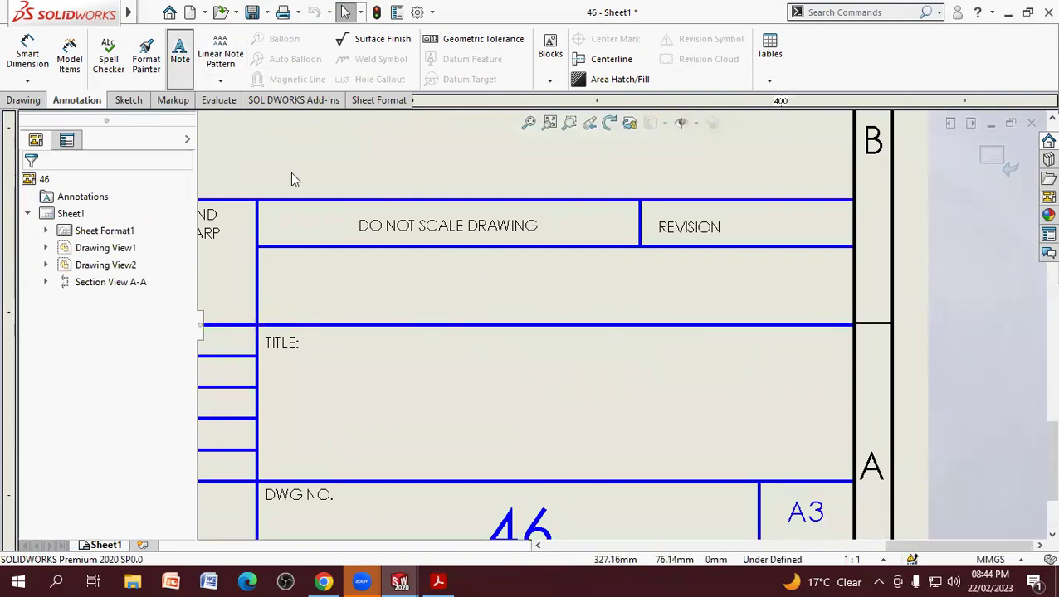
{"action": "left_click", "coordinate": [290, 281]}
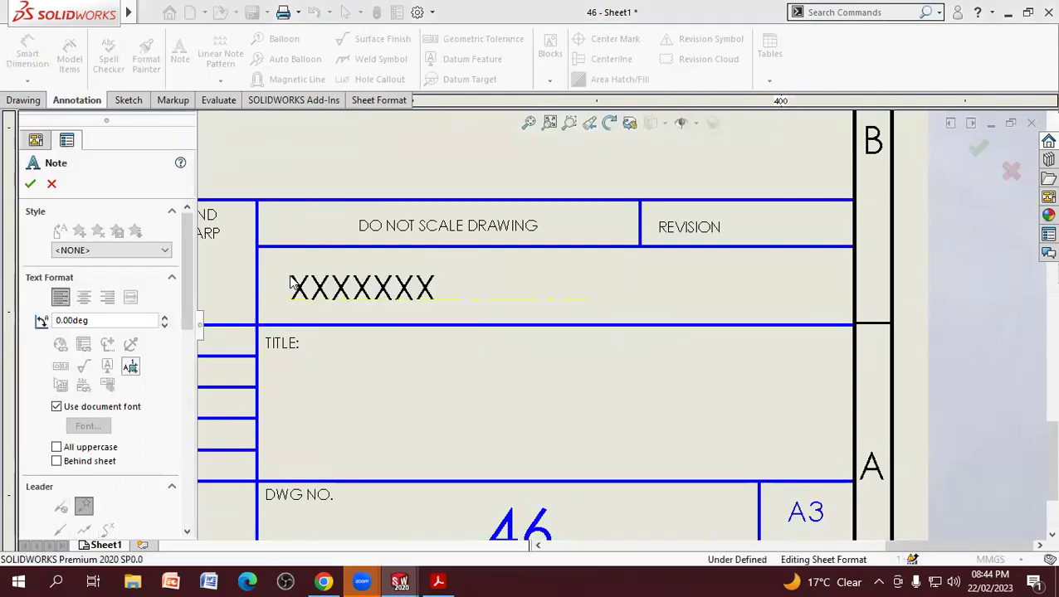
{"action": "type", "text": "ca"}
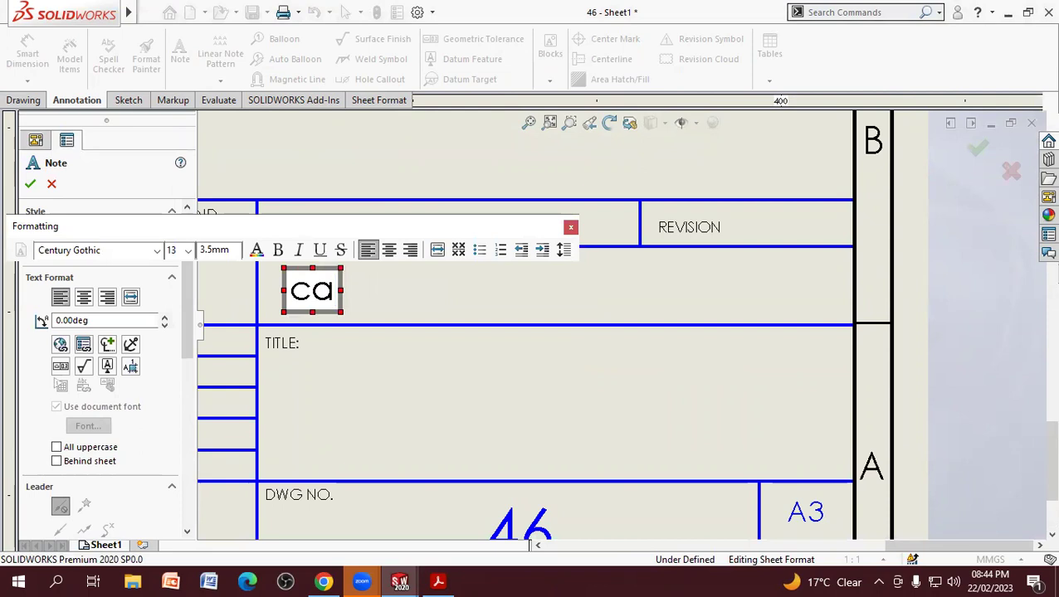
{"action": "type", "text": "m"}
{"action": "key", "text": "BackSpace"}
{"action": "key", "text": "BackSpace"}
{"action": "key", "text": "BackSpace"}
{"action": "key", "text": "BackSpace"}
{"action": "type", "text": "CAM S"}
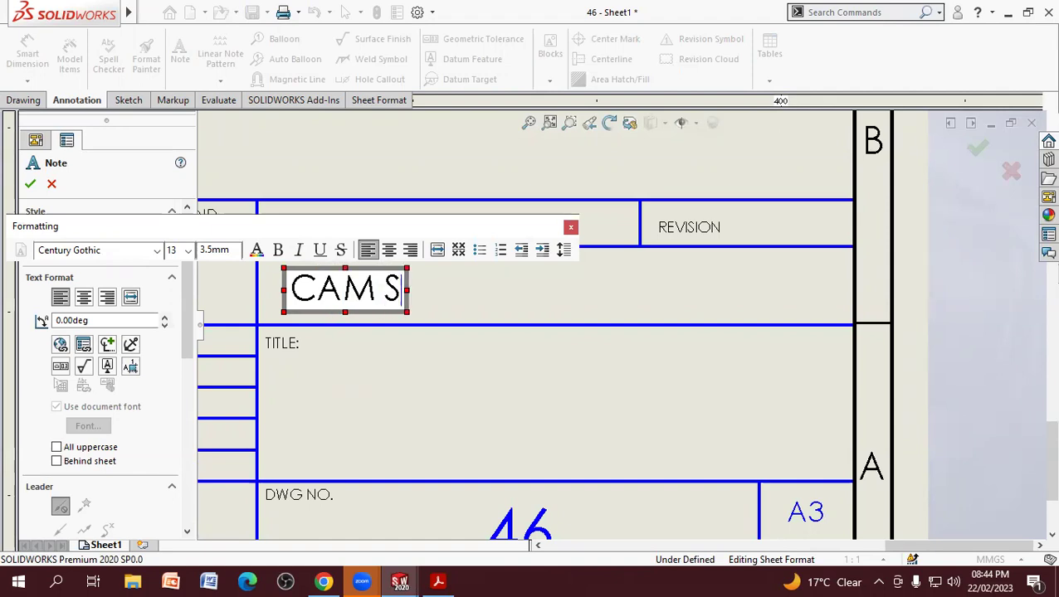
{"action": "type", "text": "OLUT"}
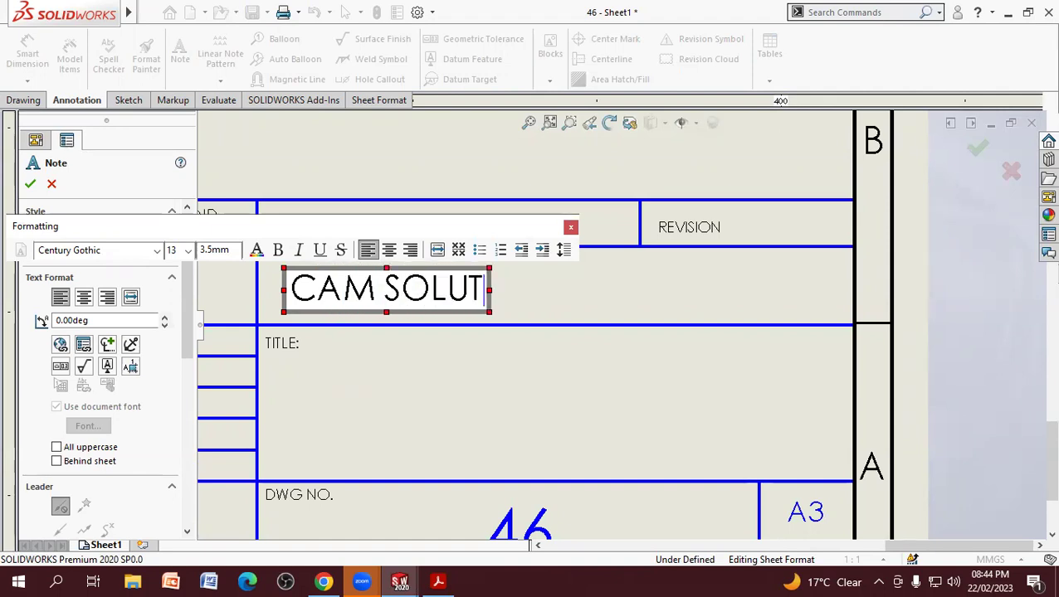
{"action": "type", "text": "IONS"}
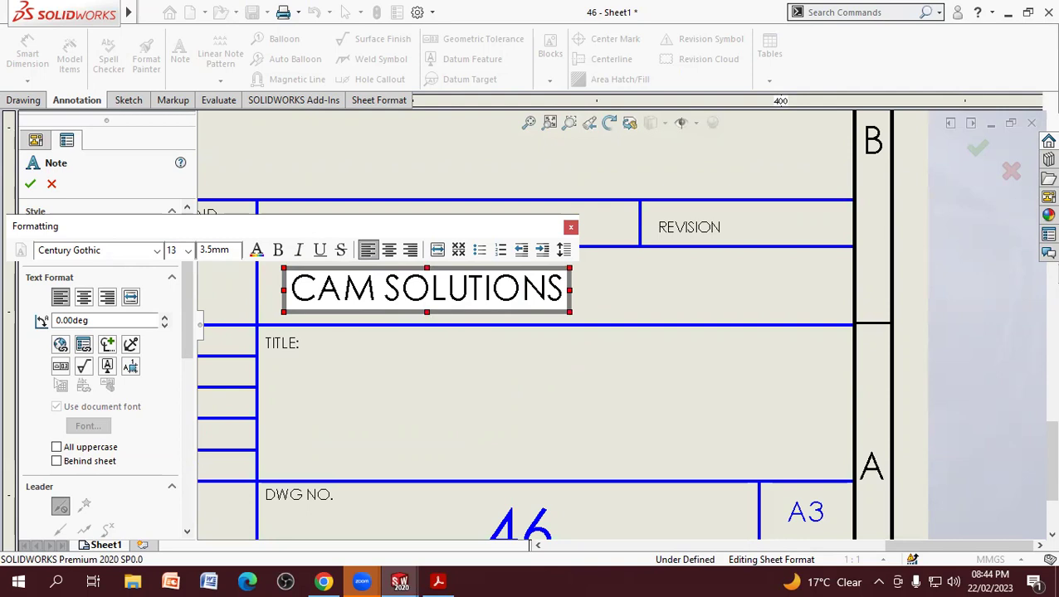
{"action": "left_click", "coordinate": [441, 427]}
Step: Place a note reading 'a' in the DRAWN name cell and nudge it into position
{"action": "scroll", "coordinate": [461, 426], "scroll_direction": "down", "scroll_amount": 2}
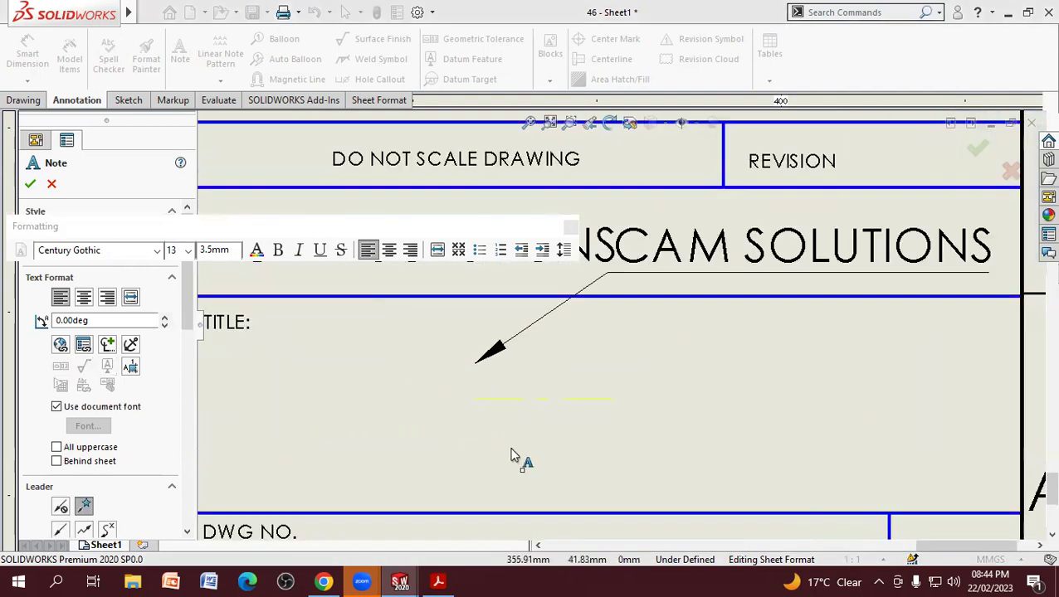
{"action": "scroll", "coordinate": [510, 407], "scroll_direction": "up", "scroll_amount": 2}
{"action": "scroll", "coordinate": [621, 277], "scroll_direction": "up", "scroll_amount": 2}
{"action": "scroll", "coordinate": [384, 363], "scroll_direction": "up", "scroll_amount": 2}
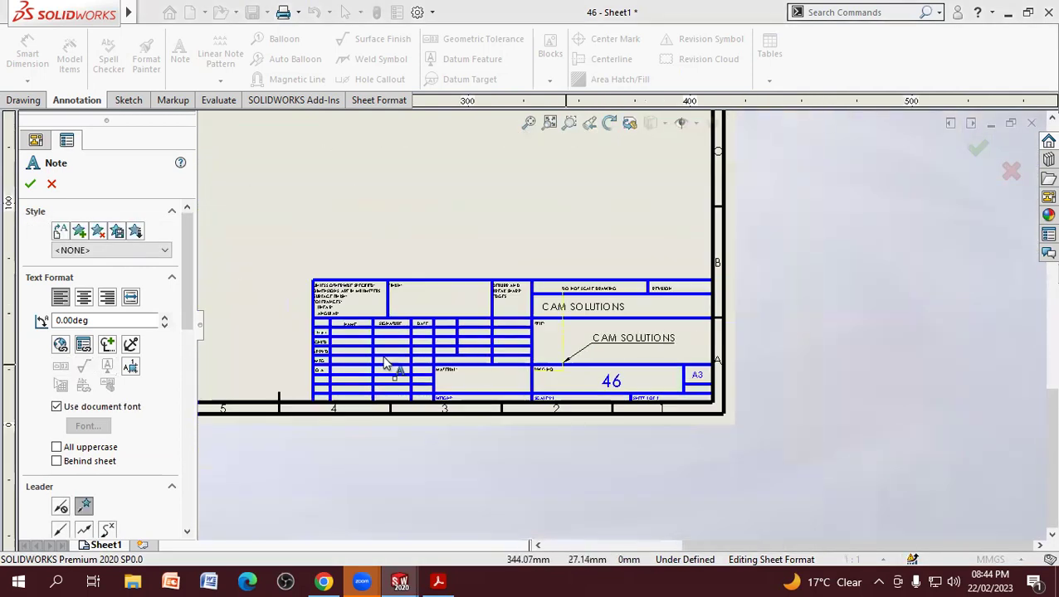
{"action": "scroll", "coordinate": [369, 348], "scroll_direction": "down", "scroll_amount": 2}
{"action": "scroll", "coordinate": [460, 332], "scroll_direction": "down", "scroll_amount": 2}
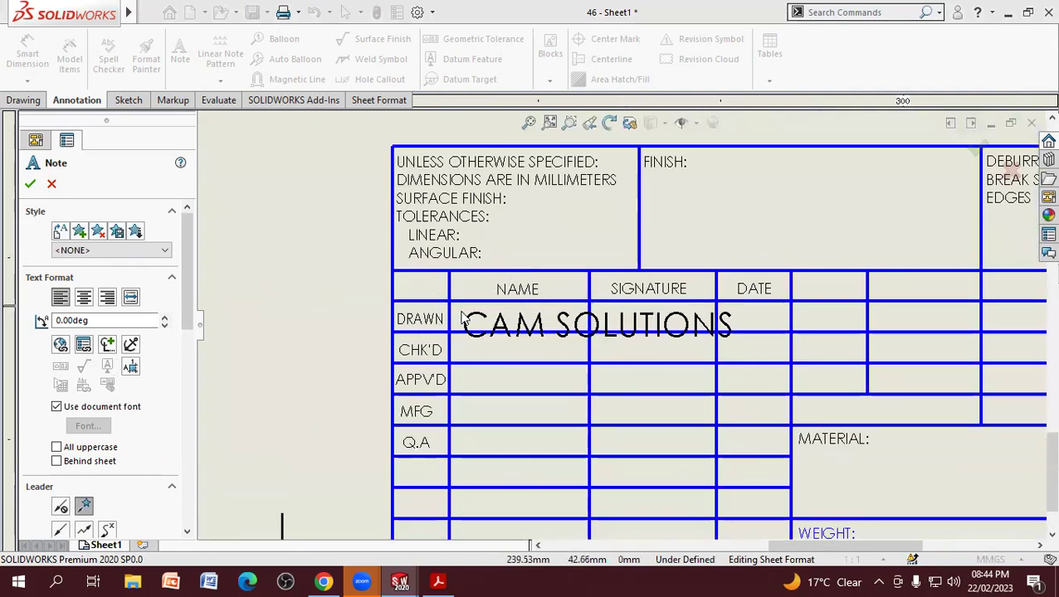
{"action": "left_click", "coordinate": [462, 314]}
{"action": "key", "text": "ctrl+a"}
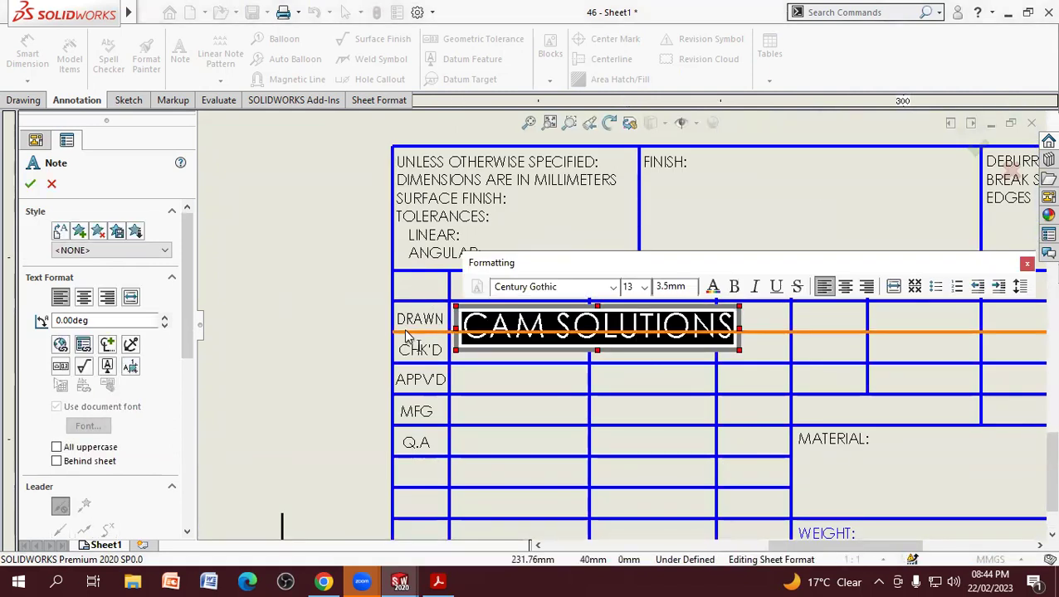
{"action": "type", "text": "a"}
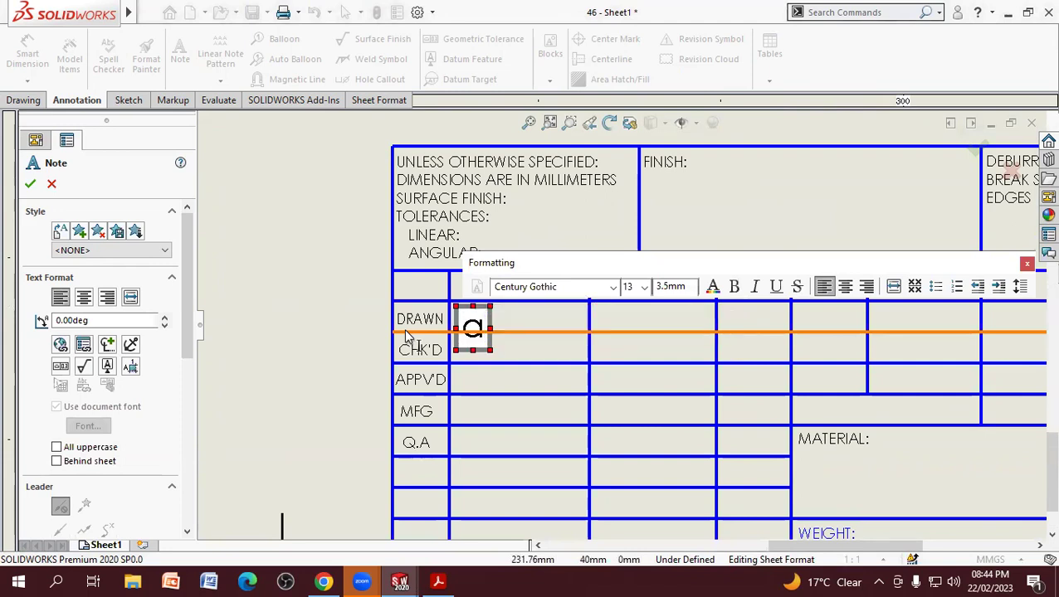
{"action": "left_click", "coordinate": [508, 407]}
{"action": "key", "text": "Escape"}
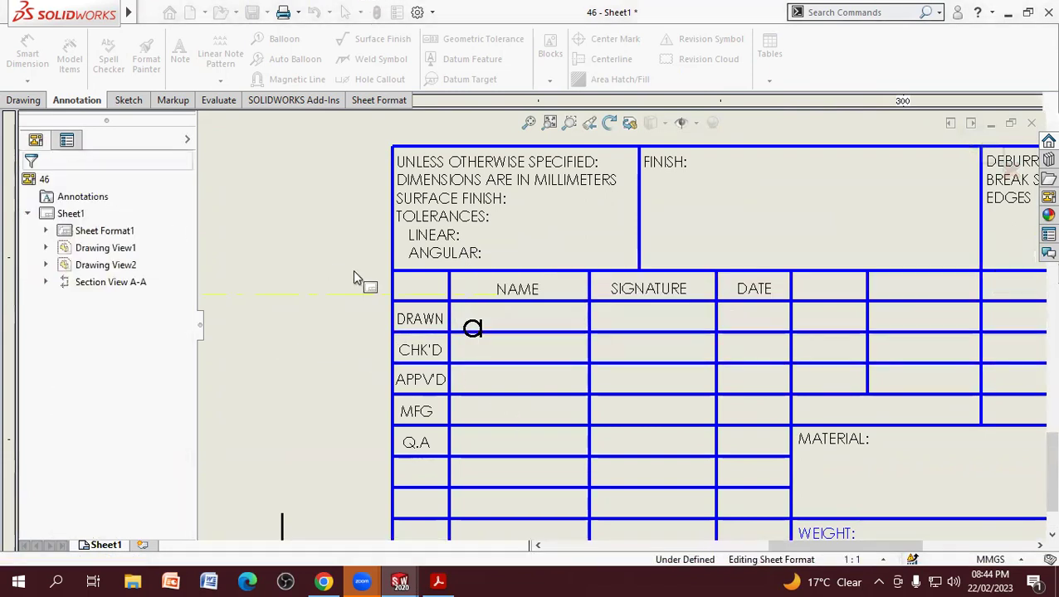
{"action": "left_click_drag", "start_coordinate": [472, 326], "coordinate": [474, 316]}
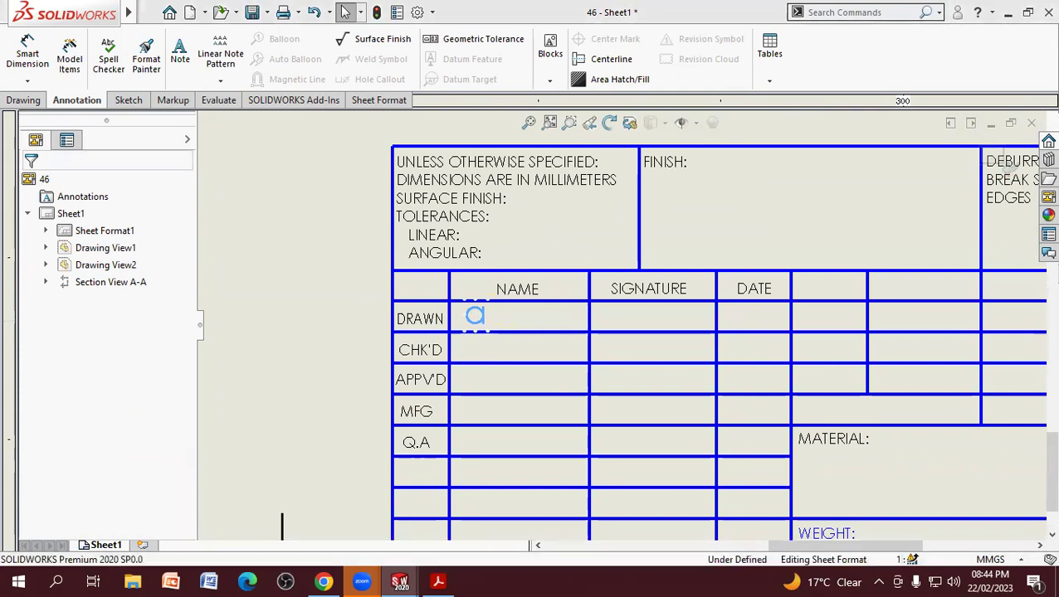
Step: Leave sheet format editing and zoom to fit the whole A3 sheet
{"action": "left_click", "coordinate": [1010, 148]}
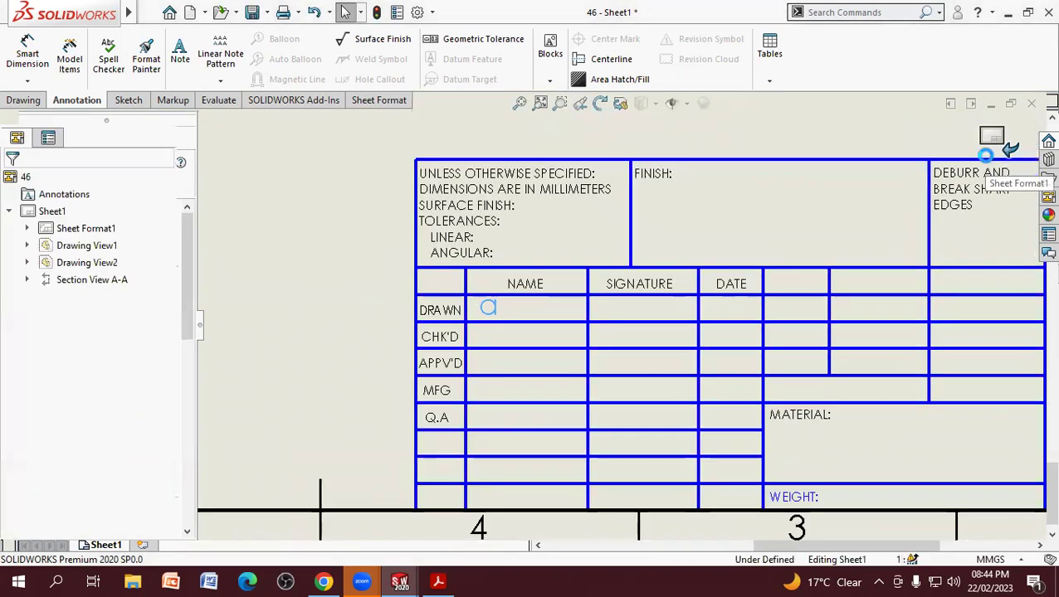
{"action": "scroll", "coordinate": [721, 296], "scroll_direction": "up", "scroll_amount": 2}
{"action": "scroll", "coordinate": [668, 377], "scroll_direction": "up", "scroll_amount": 3}
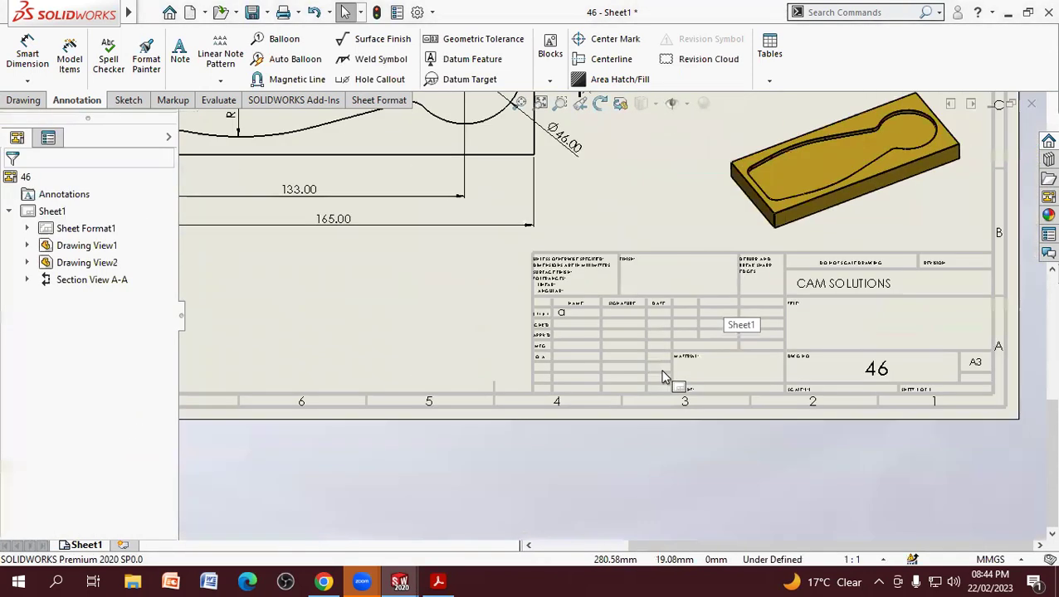
{"action": "scroll", "coordinate": [905, 323], "scroll_direction": "up", "scroll_amount": 2}
{"action": "scroll", "coordinate": [747, 249], "scroll_direction": "up", "scroll_amount": 2}
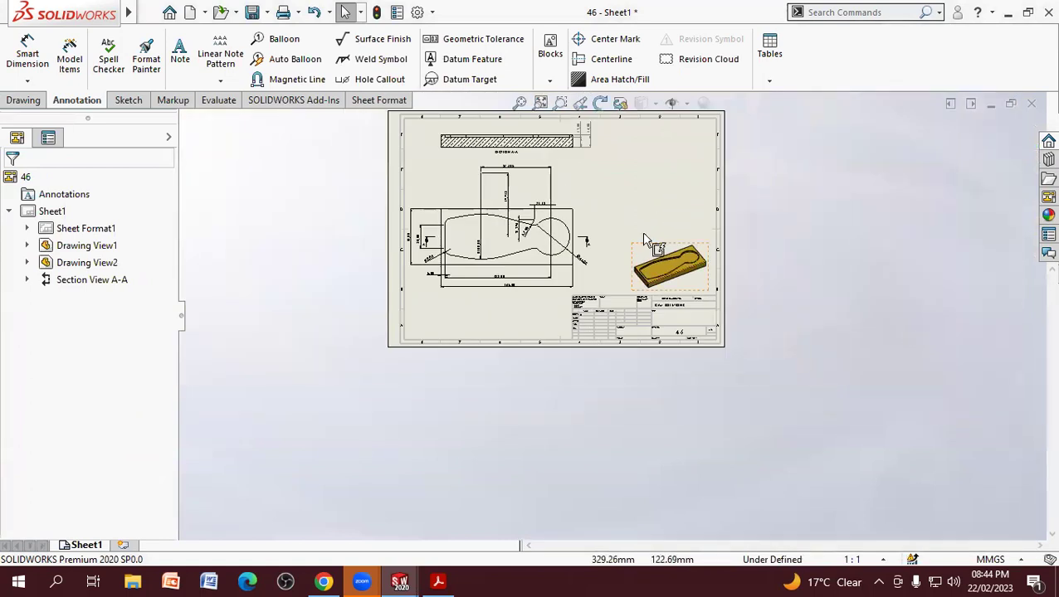
{"action": "scroll", "coordinate": [622, 199], "scroll_direction": "up", "scroll_amount": 2}
{"action": "scroll", "coordinate": [635, 328], "scroll_direction": "down", "scroll_amount": 1}
{"action": "scroll", "coordinate": [581, 344], "scroll_direction": "down", "scroll_amount": 1}
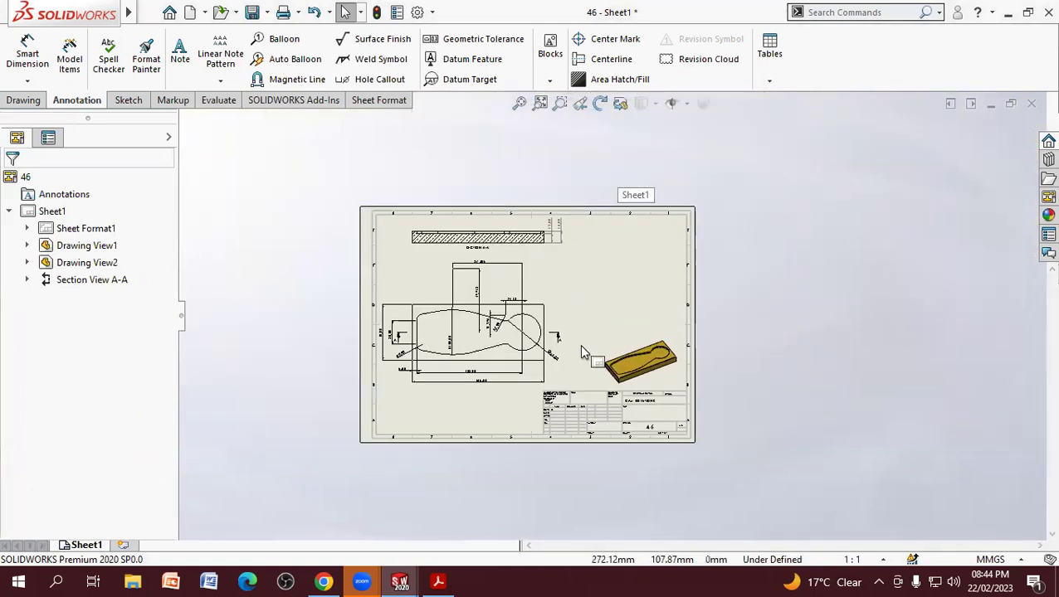
{"action": "scroll", "coordinate": [569, 321], "scroll_direction": "down", "scroll_amount": 1}
{"action": "scroll", "coordinate": [569, 322], "scroll_direction": "down", "scroll_amount": 1}
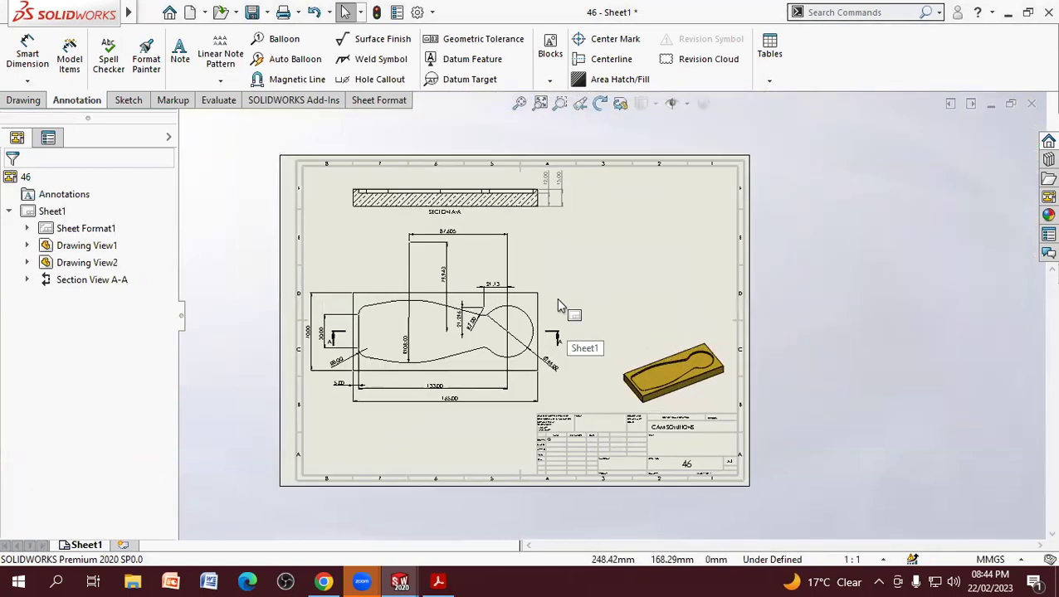
{"action": "left_click", "coordinate": [540, 109]}
{"action": "mouse_move", "coordinate": [129, 12]}
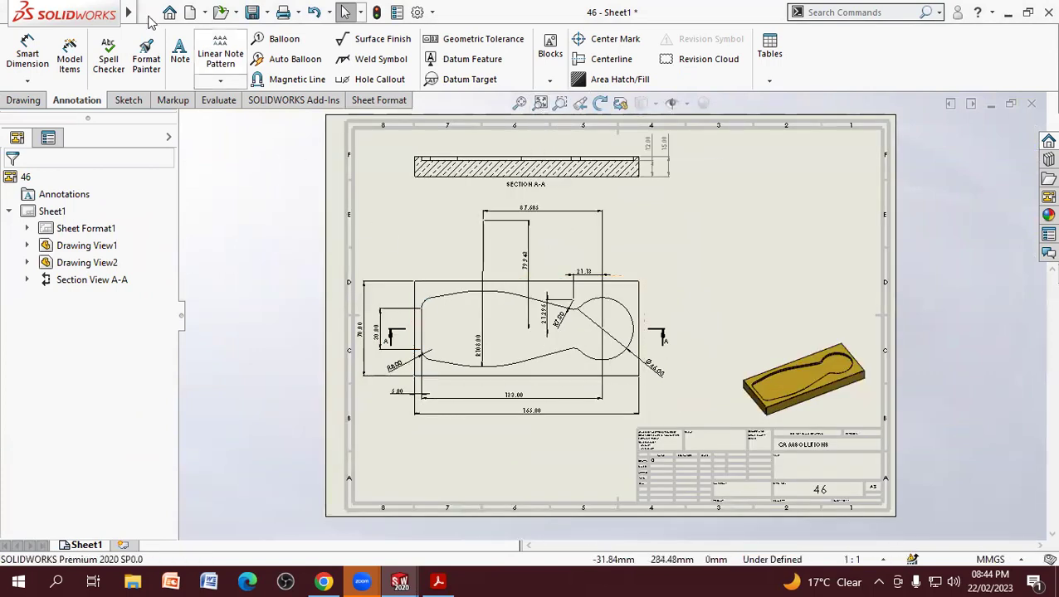
Step: Save the drawing to the Desktop as PDF 46, updating the views first
{"action": "left_click", "coordinate": [148, 13]}
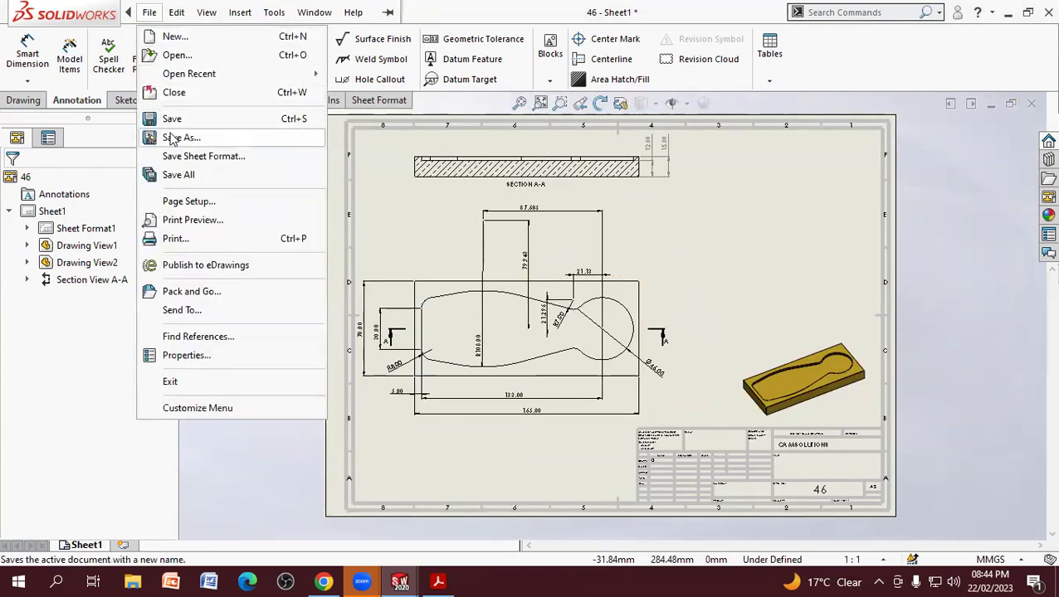
{"action": "left_click", "coordinate": [170, 136]}
{"action": "left_click", "coordinate": [421, 253]}
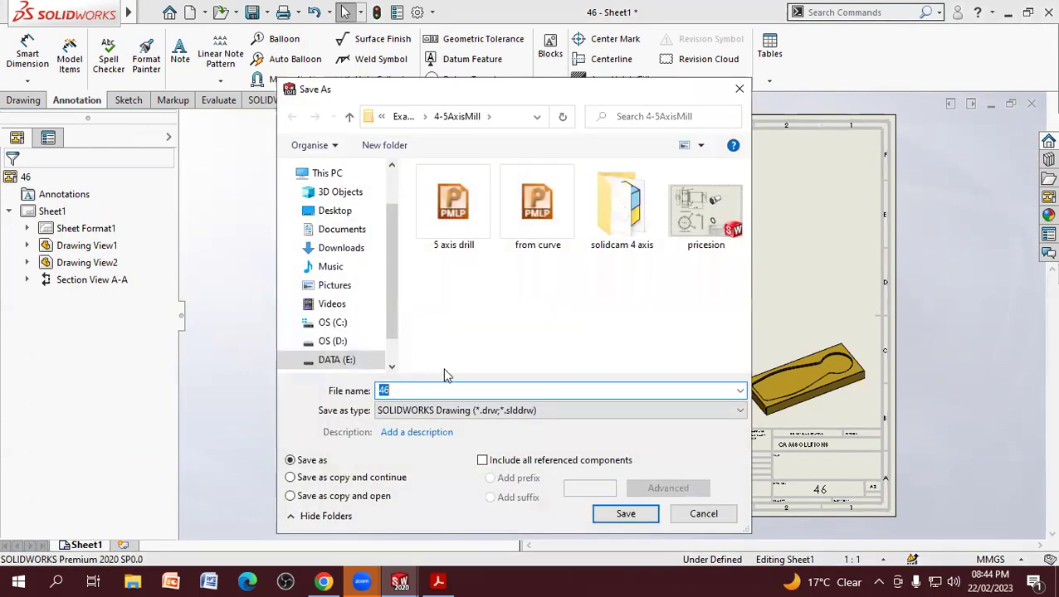
{"action": "left_click", "coordinate": [465, 410]}
{"action": "left_click", "coordinate": [470, 463]}
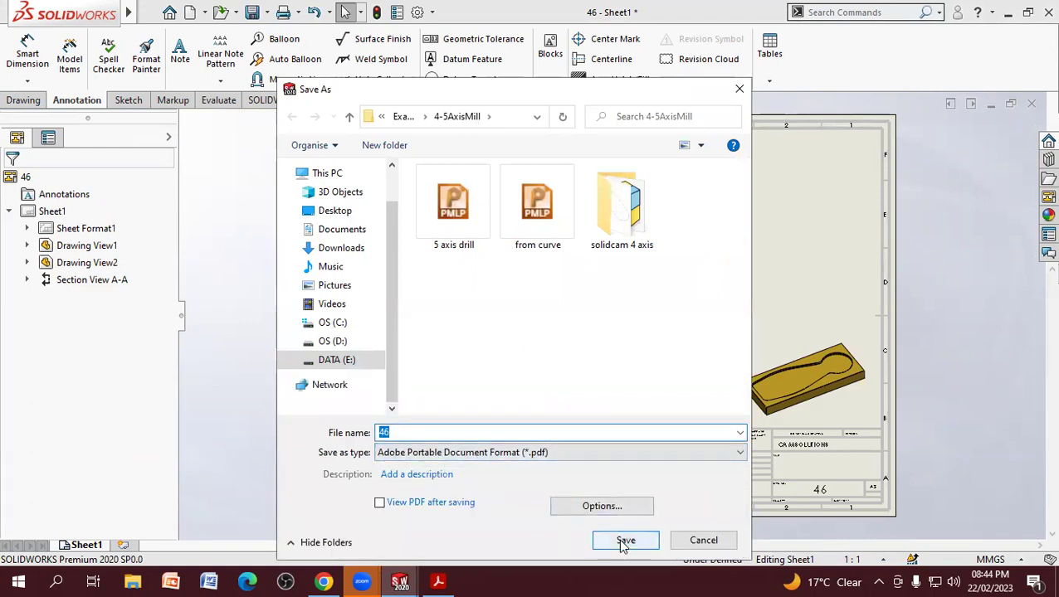
{"action": "left_click", "coordinate": [335, 210]}
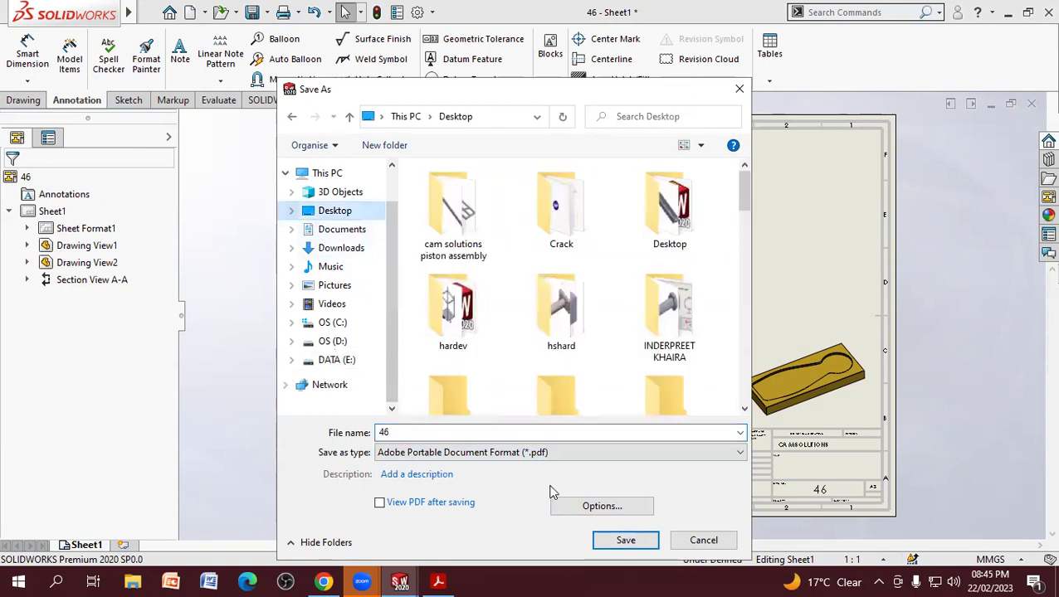
{"action": "left_click", "coordinate": [627, 541]}
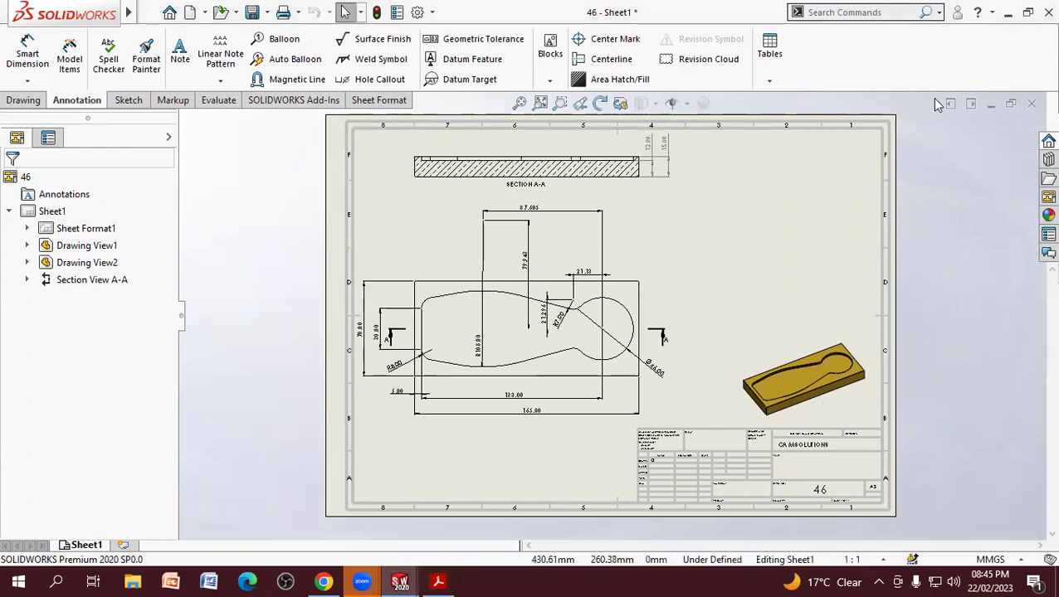
Step: Open 46.pdf from the desktop in Adobe Acrobat, maximised with the side pane closed
{"action": "key", "text": "super+d"}
{"action": "right_click", "coordinate": [956, 242]}
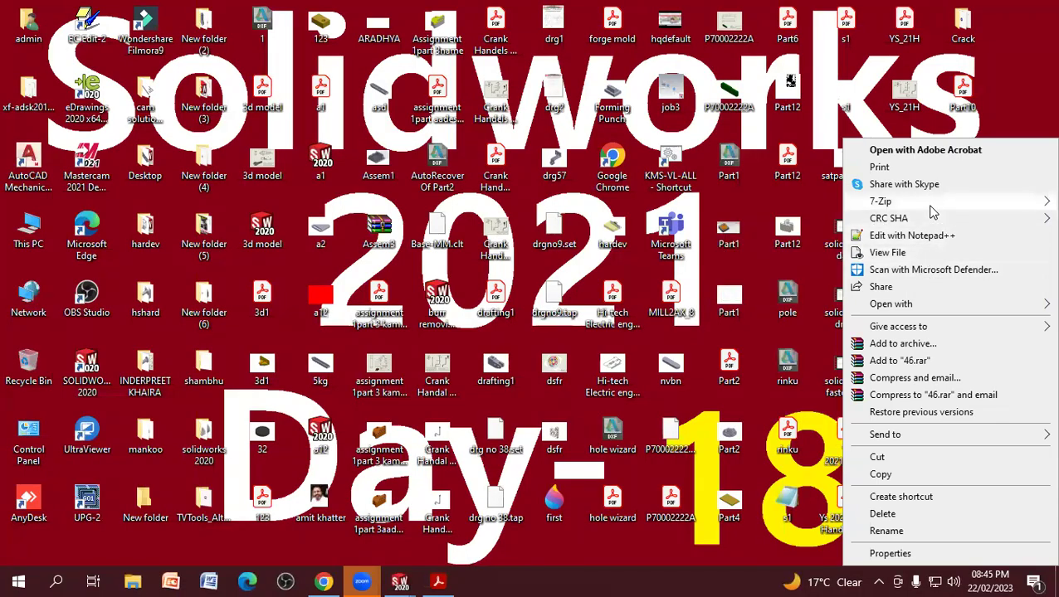
{"action": "mouse_move", "coordinate": [892, 303]}
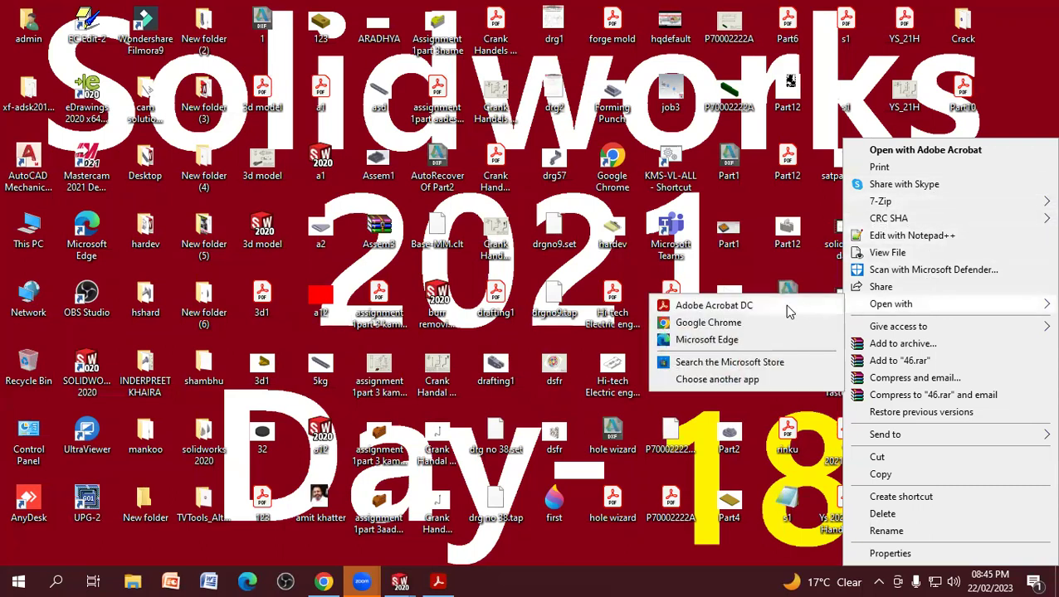
{"action": "left_click", "coordinate": [761, 308]}
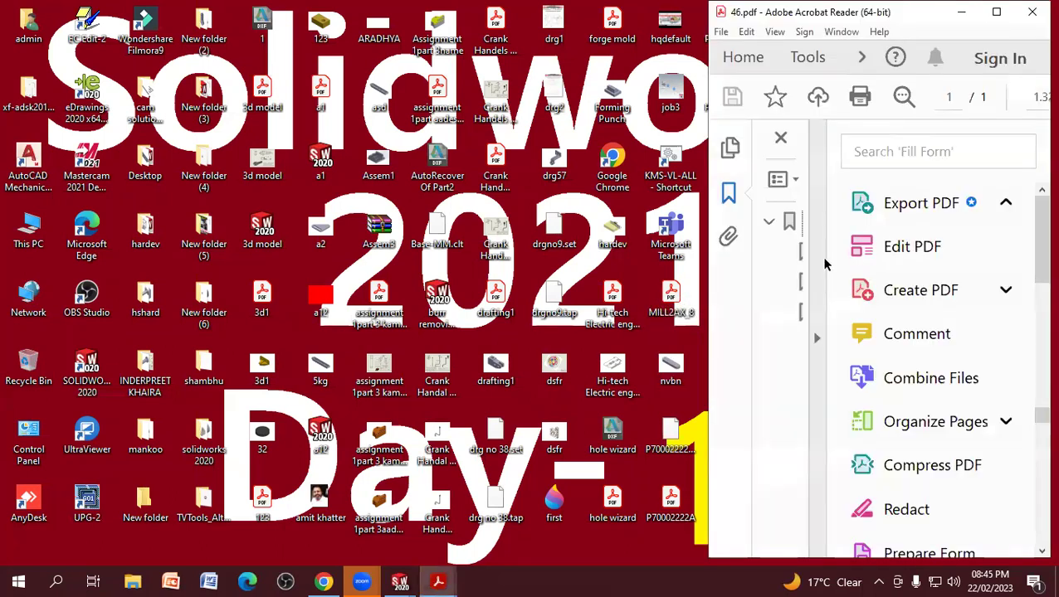
{"action": "left_click", "coordinate": [995, 11]}
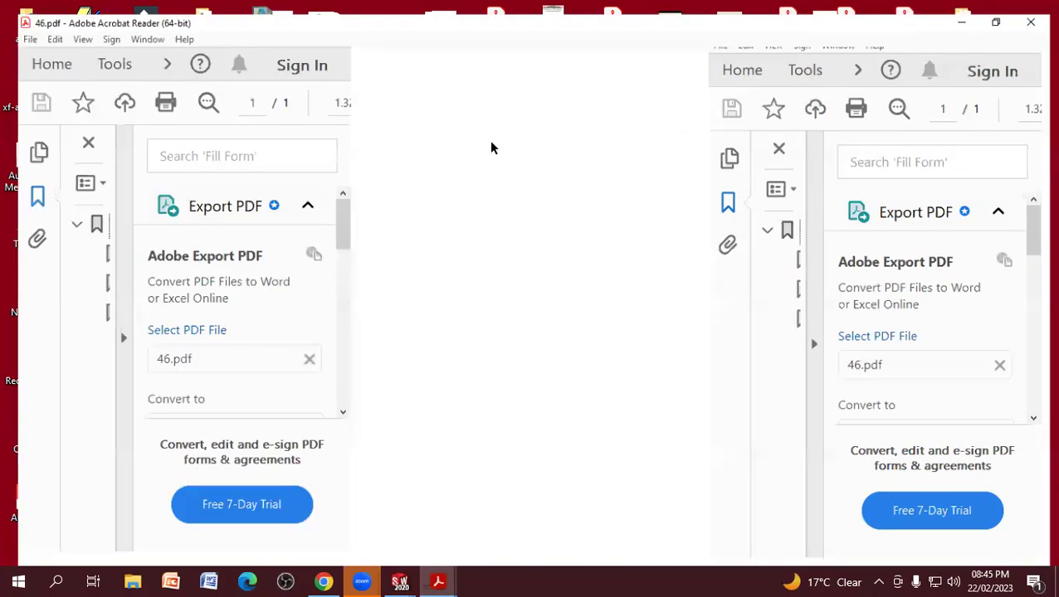
{"action": "left_click", "coordinate": [251, 131]}
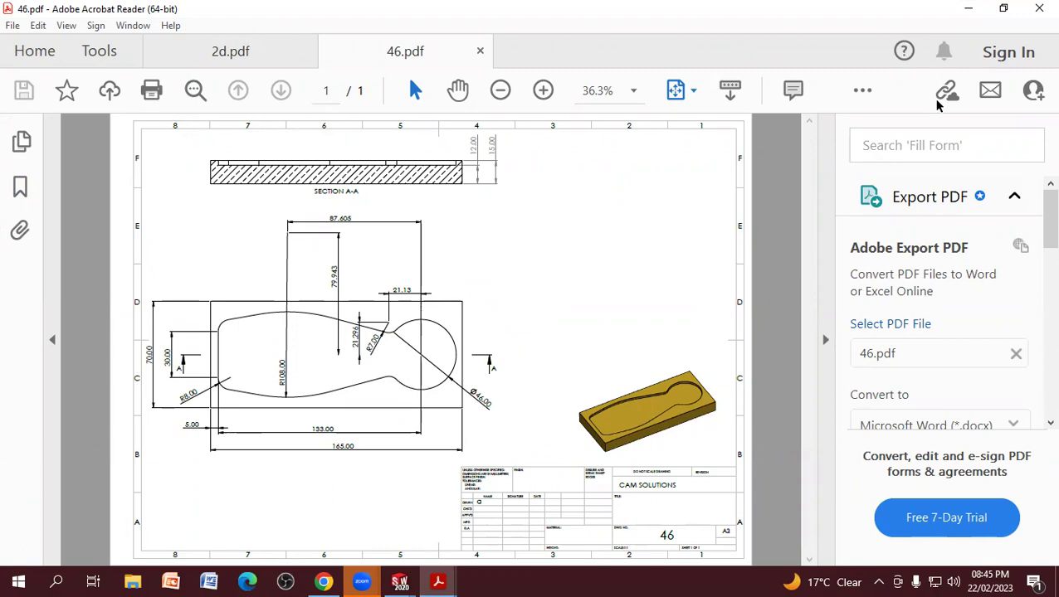
{"action": "mouse_move", "coordinate": [438, 582]}
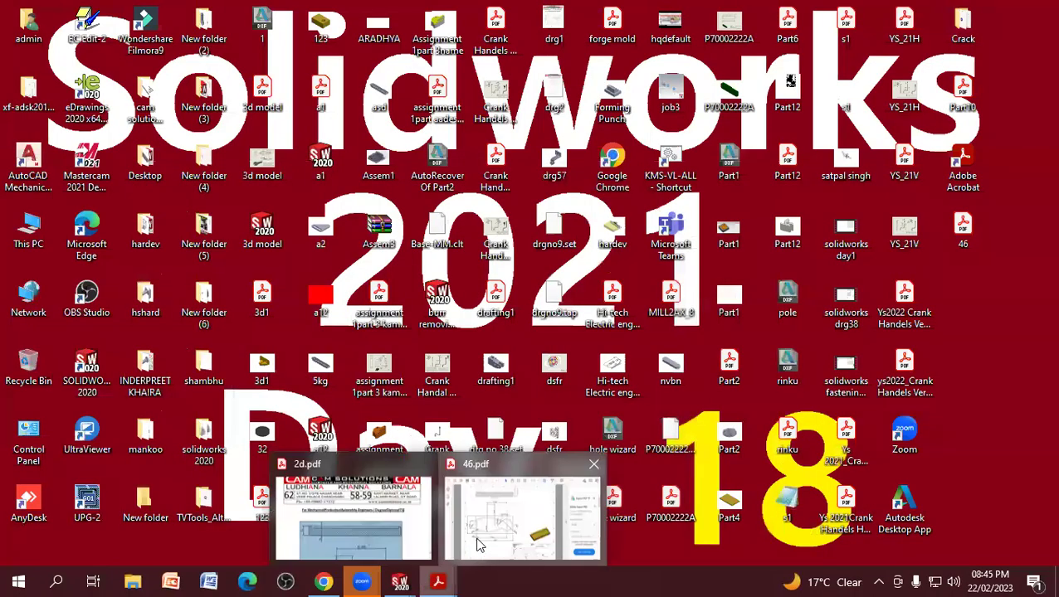
Step: Return to the SOLIDWORKS drawing window from the taskbar
{"action": "left_click", "coordinate": [473, 538]}
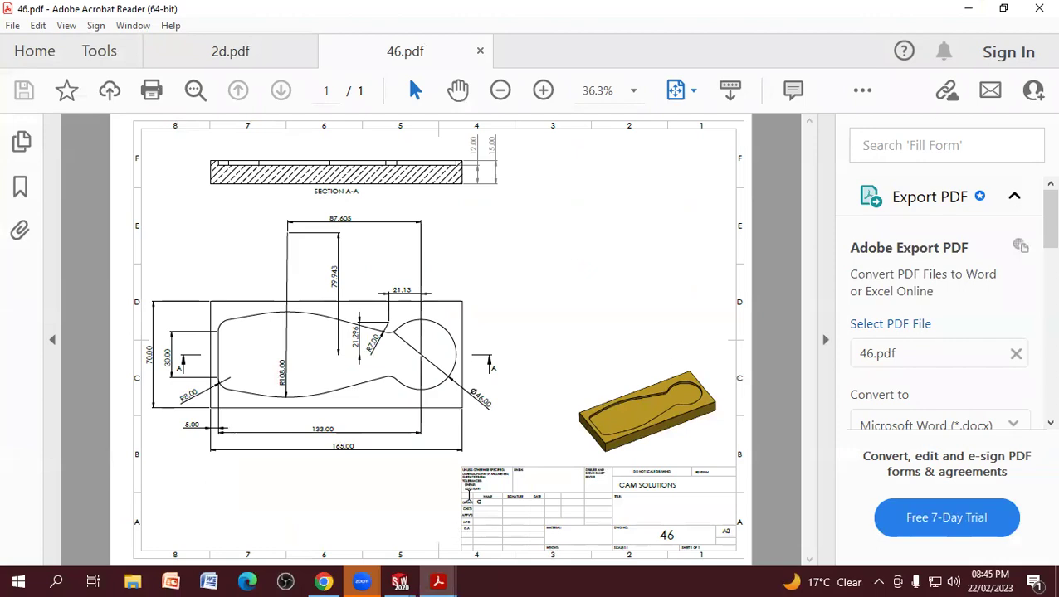
{"action": "left_click", "coordinate": [438, 581]}
{"action": "mouse_move", "coordinate": [400, 582]}
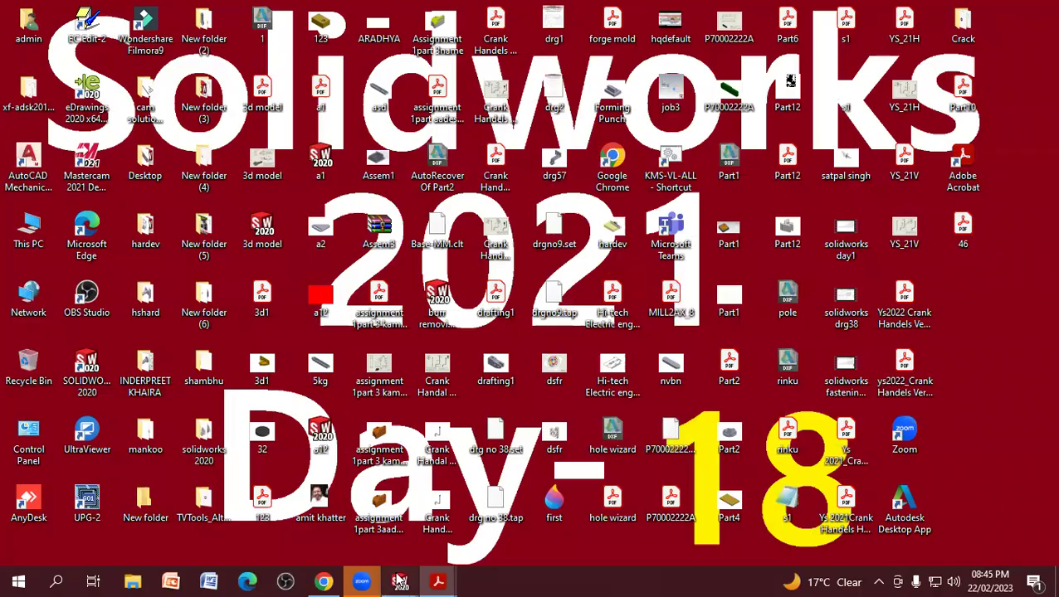
{"action": "left_click", "coordinate": [566, 523]}
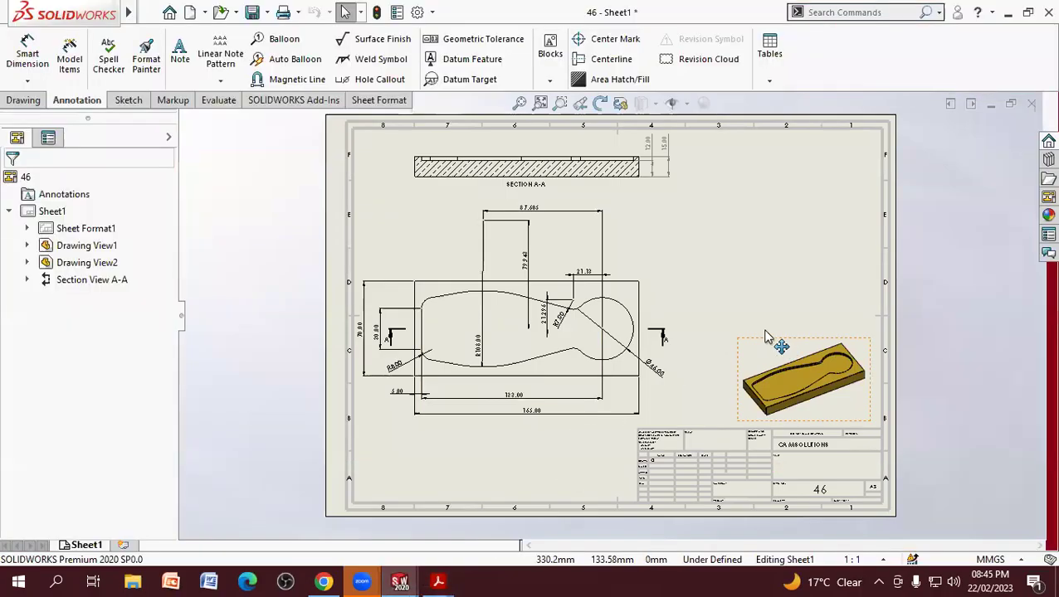